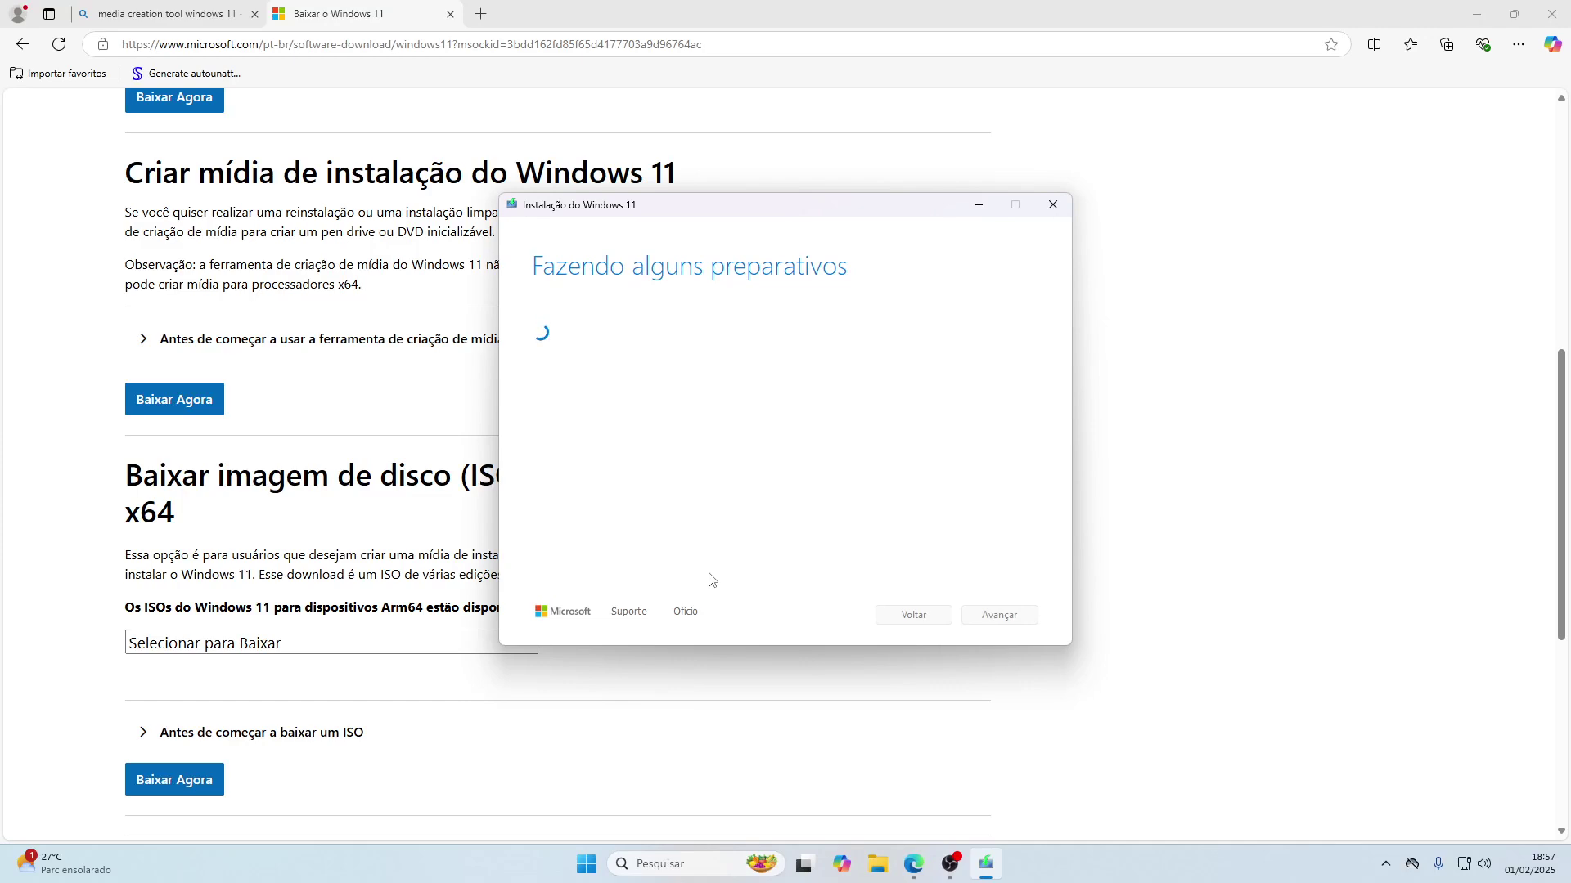
Accept the Media Creation Tool licence terms and proceed with the recommended language and edition, português (Brasil) and Windows 11
left_click(1552, 14)
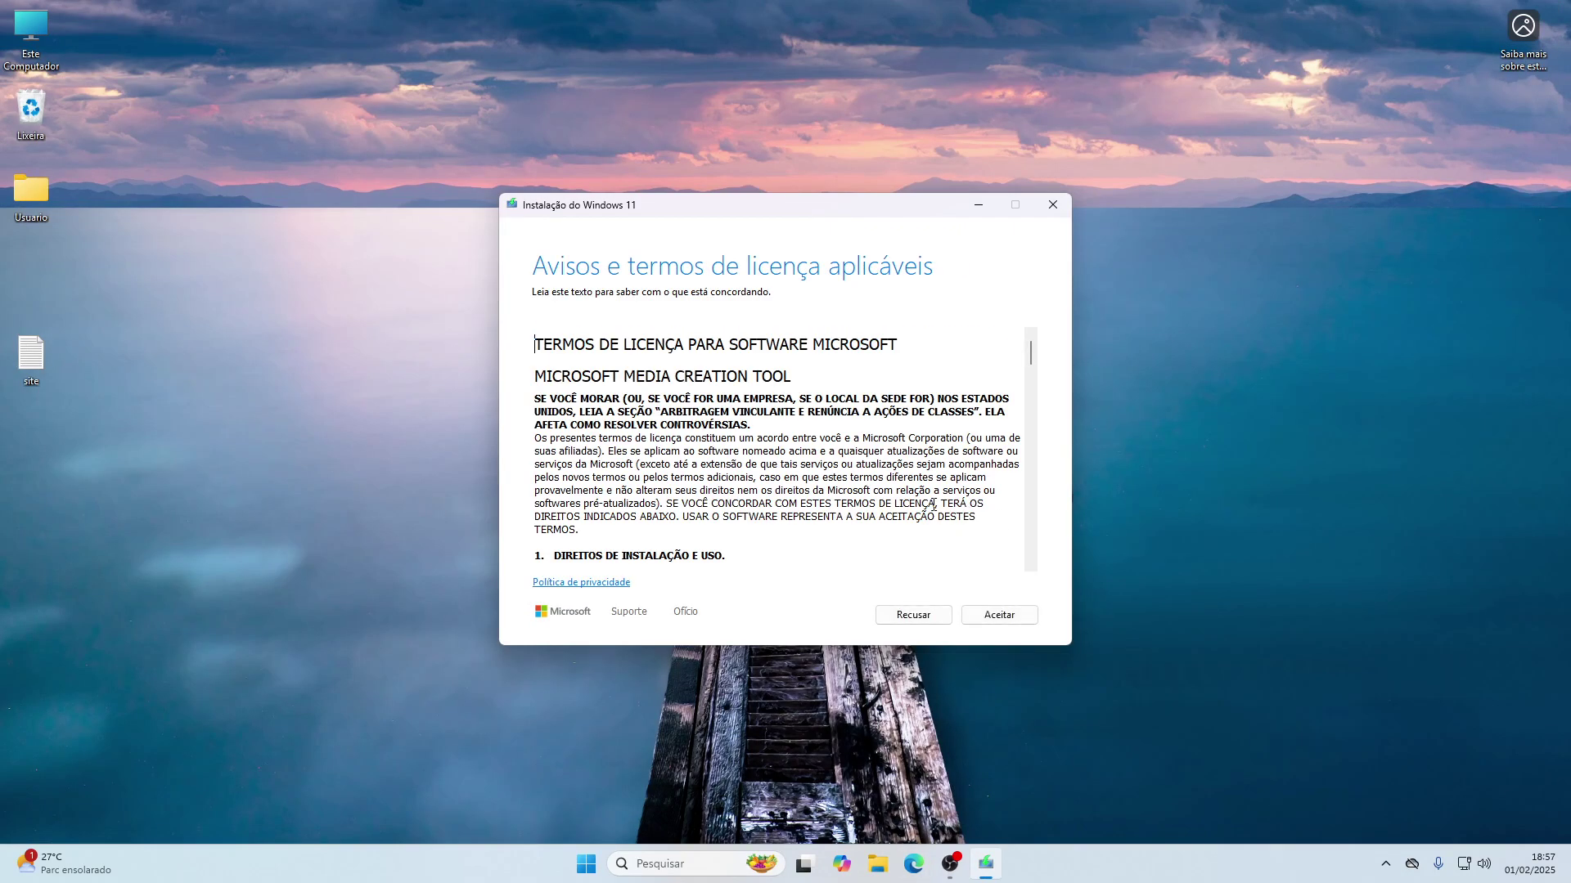
left_click(998, 618)
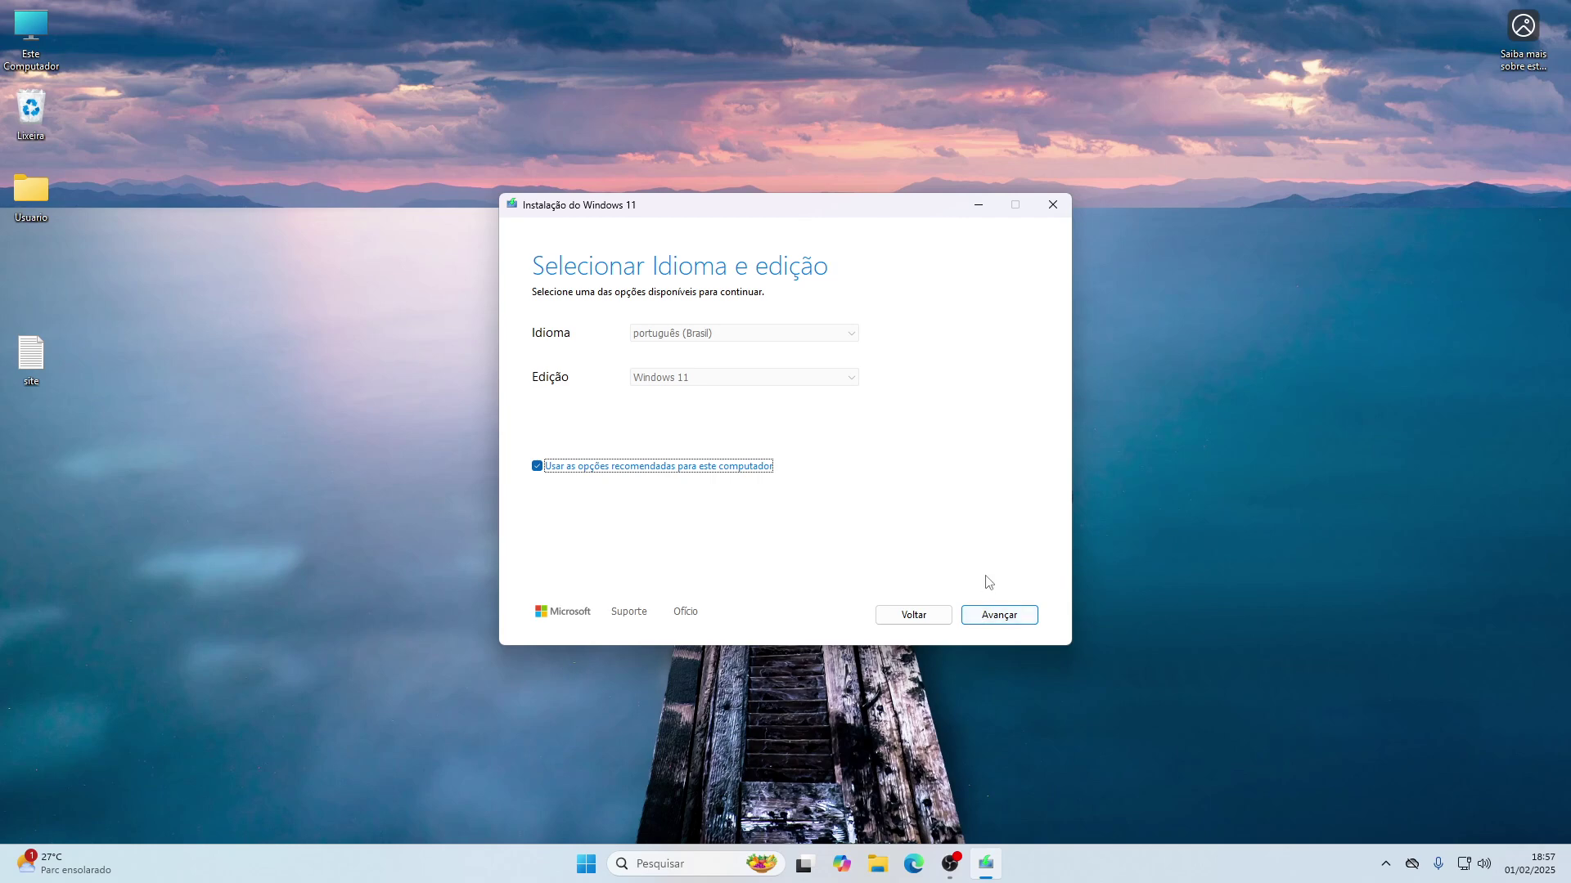
left_click(1015, 618)
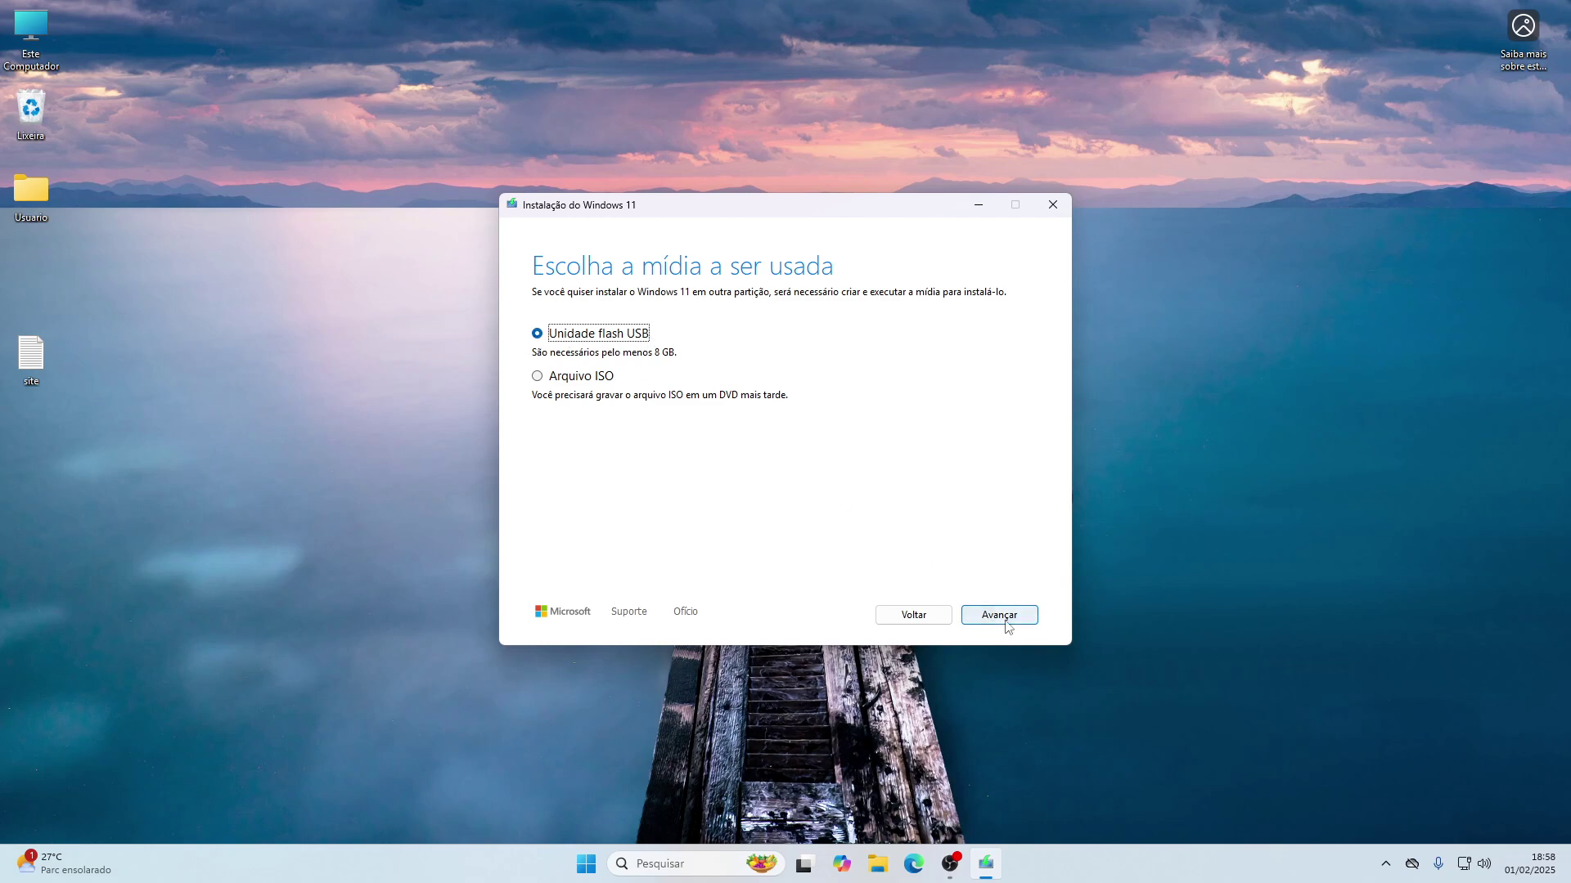
Create the Windows 11 installation media on the USB flash drive E: and finish the wizard
left_click(1006, 625)
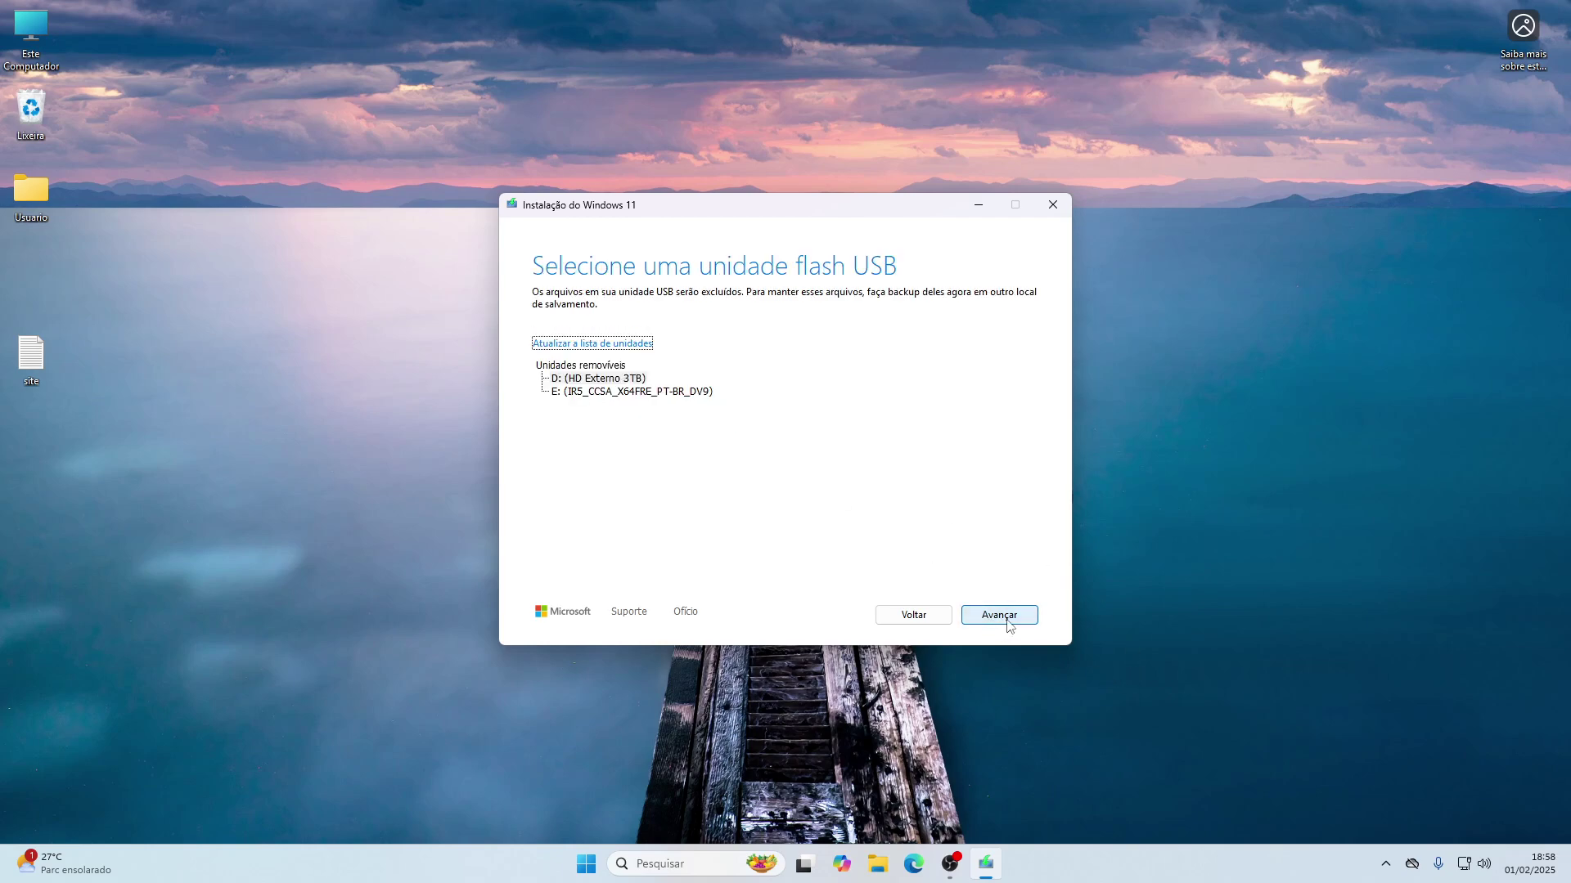
left_click(627, 391)
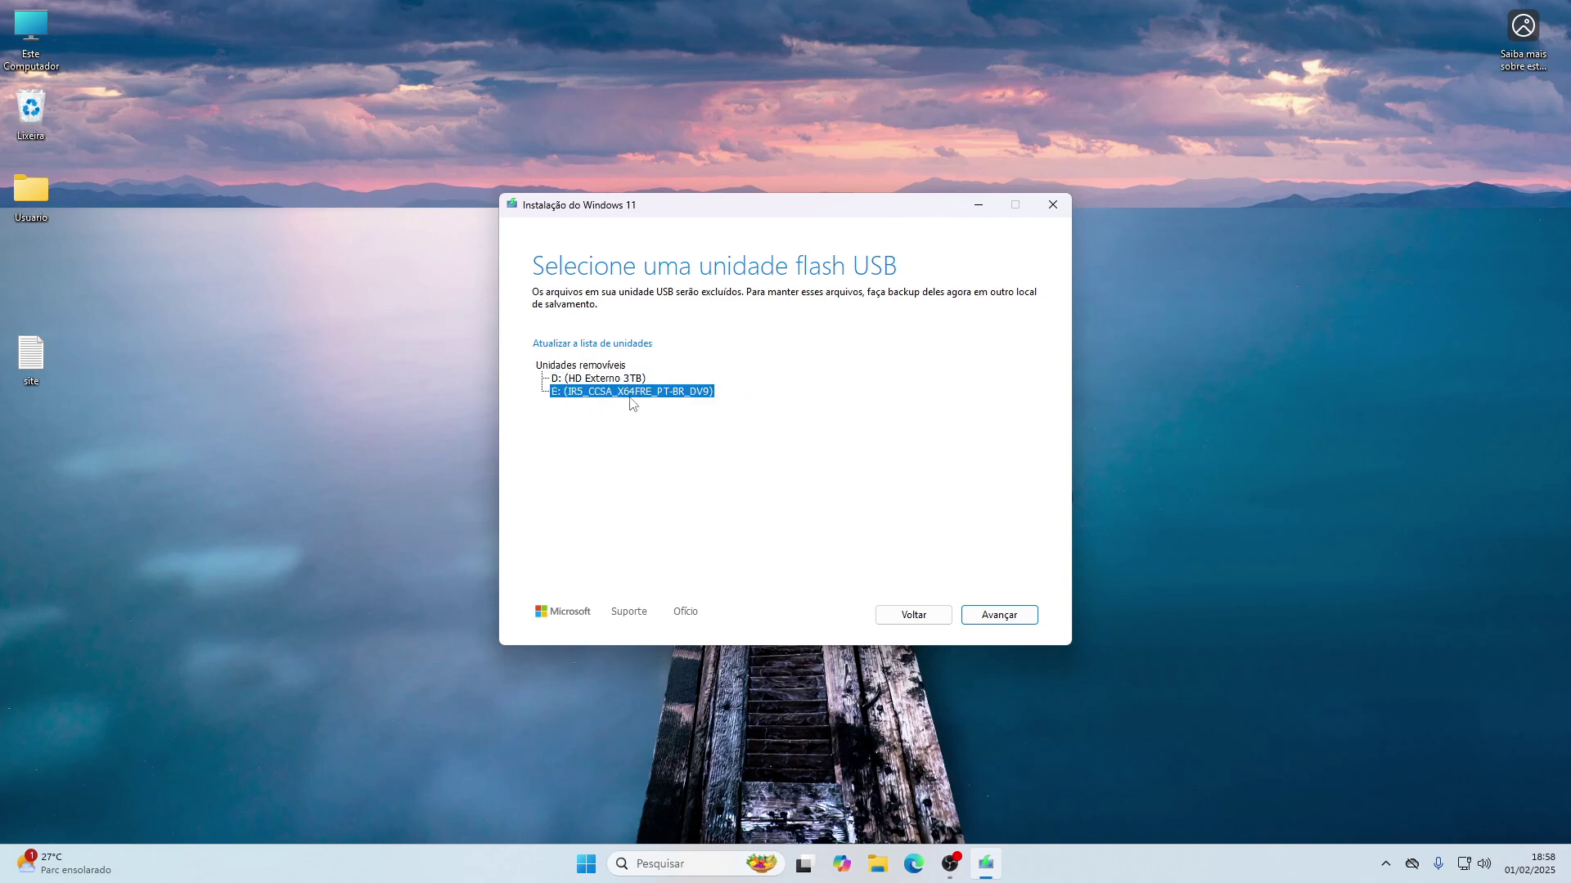
left_click(999, 618)
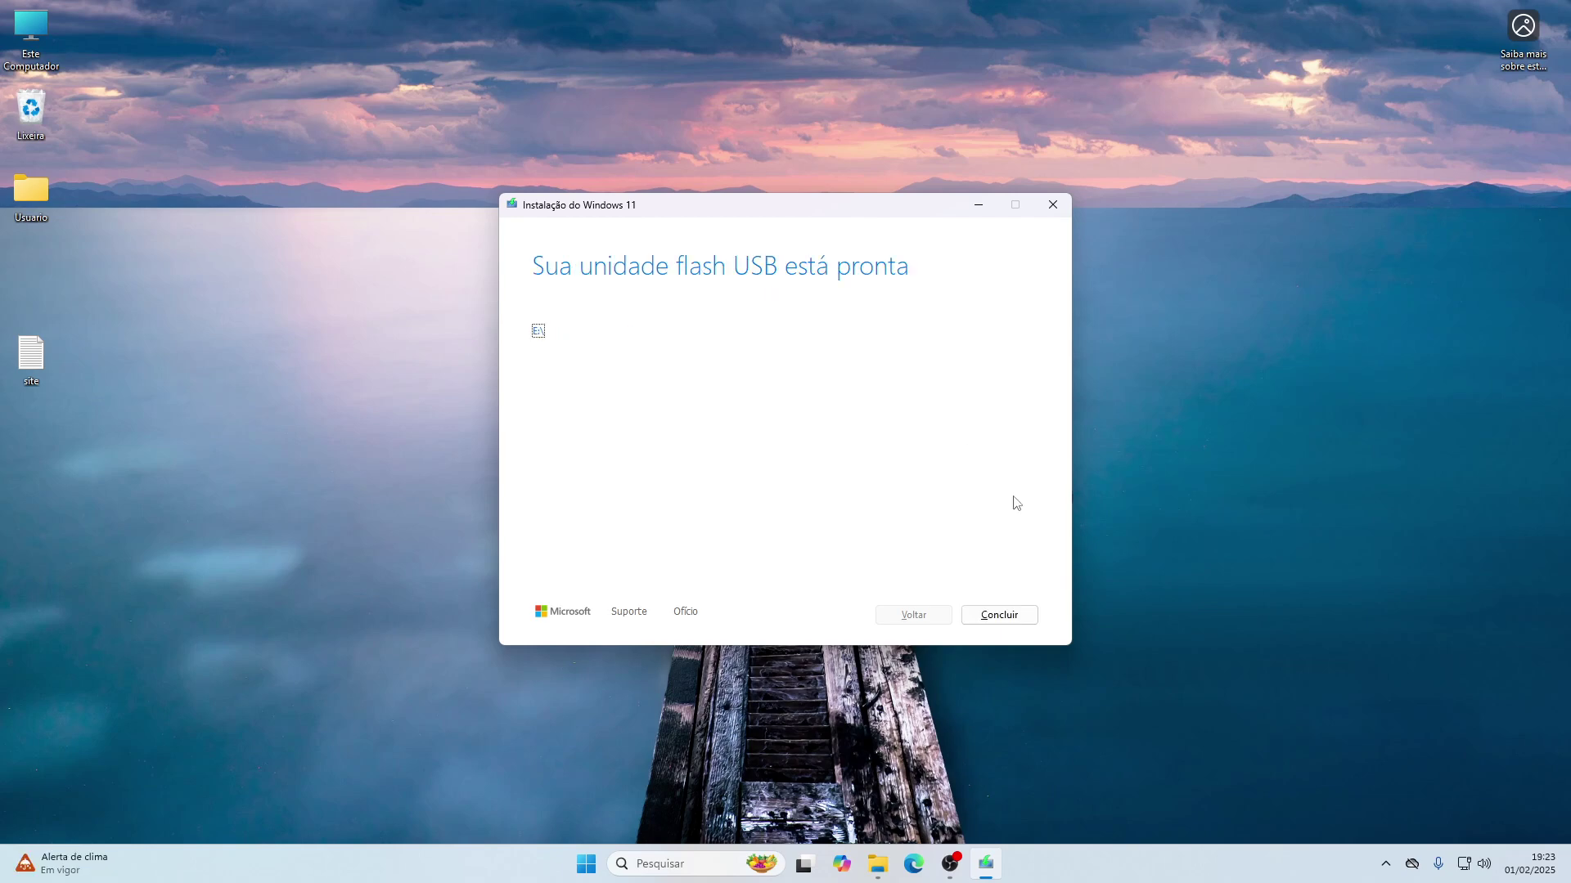
left_click(1002, 614)
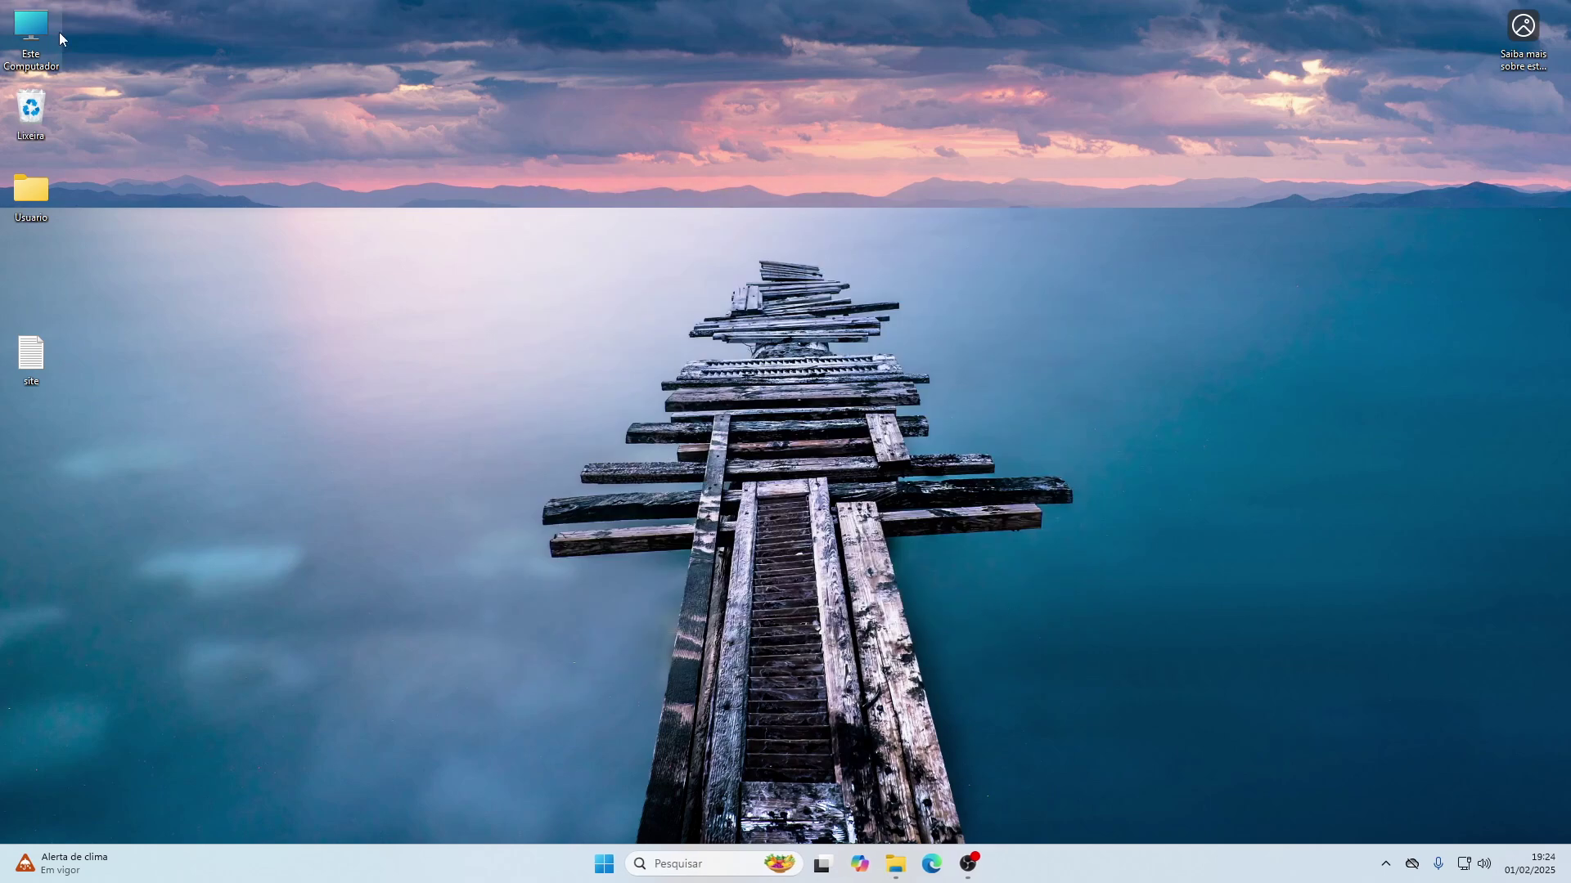
Examine the contents of the ESD-USB (E:) drive in File Explorer and close the window
double_click(36, 25)
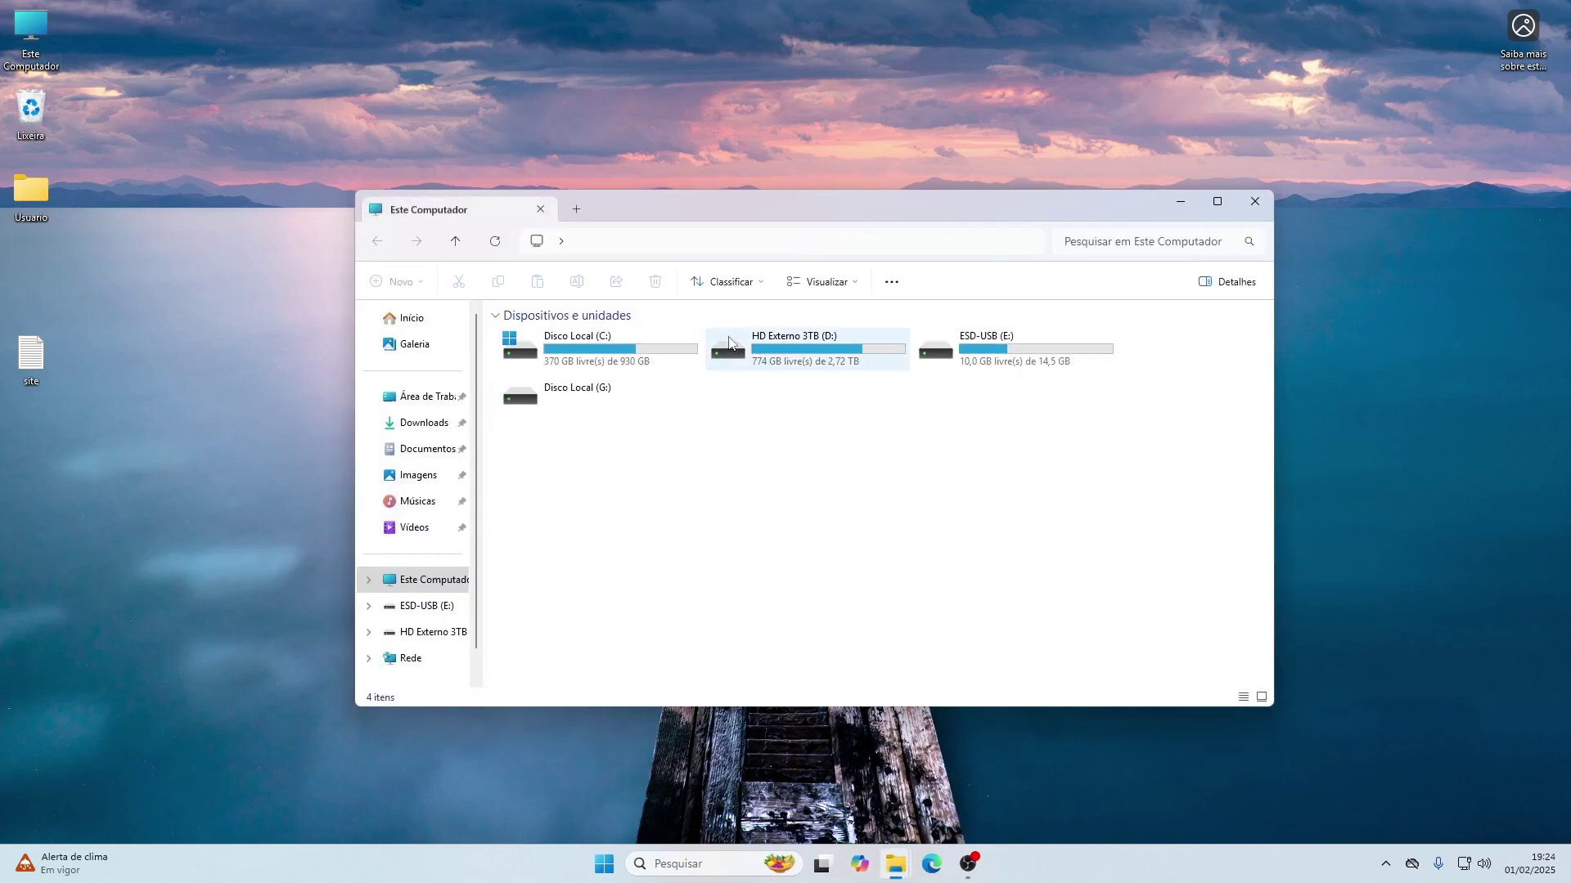
double_click(1014, 357)
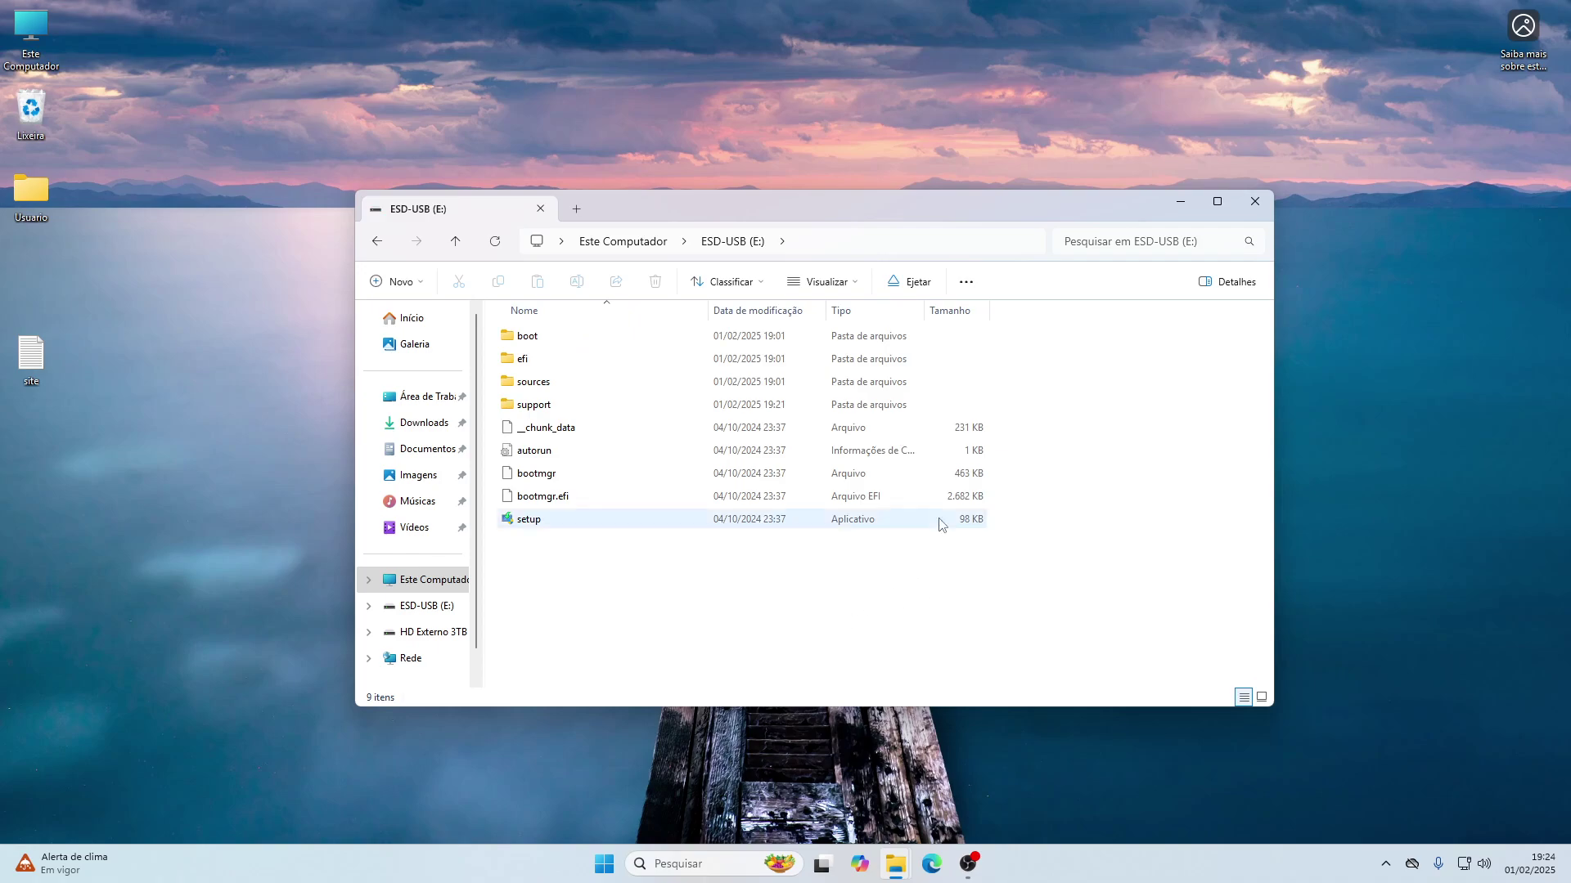
left_click(1255, 201)
Switch to Edge, load the bookmarked schneegans.de autounattend.xml generator and translate the page into Portuguese
left_click(932, 865)
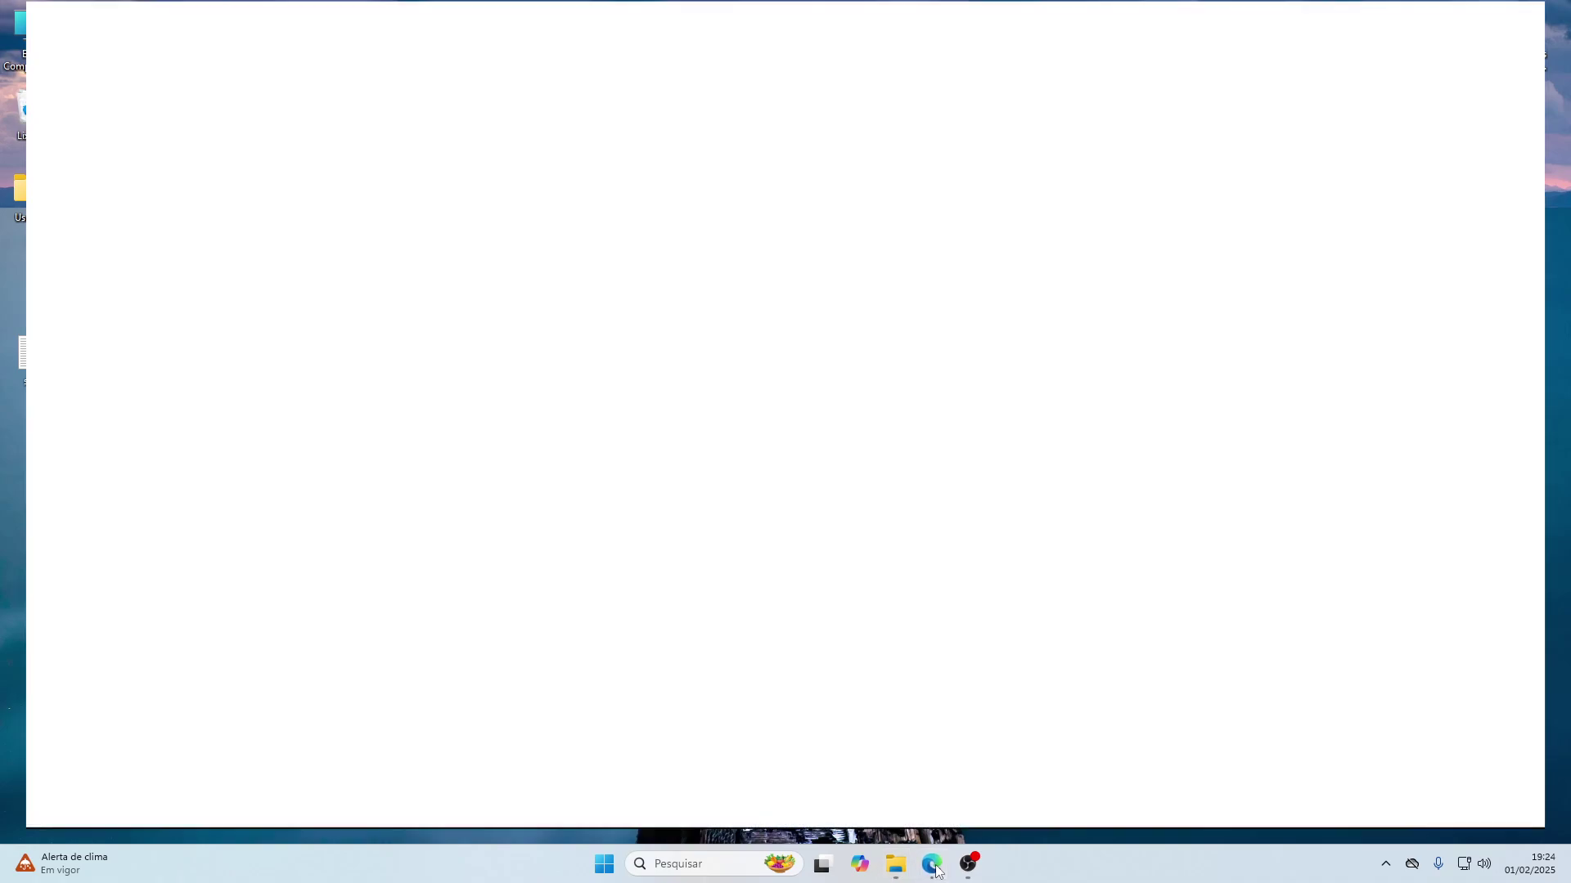
left_click(189, 75)
left_click(427, 44)
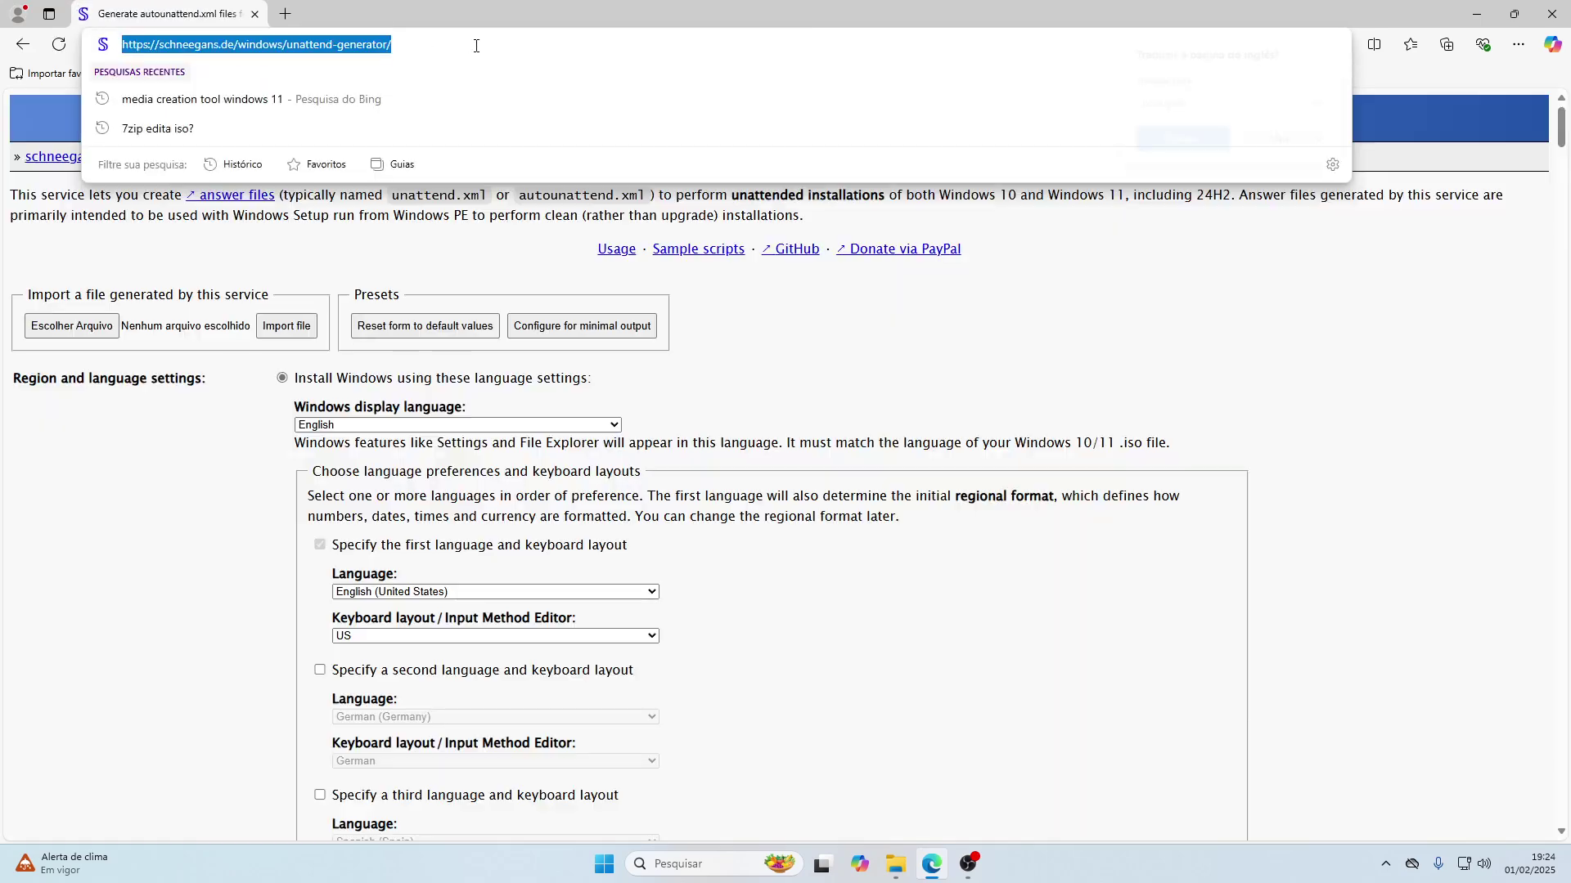
left_click(427, 44)
left_click(1317, 464)
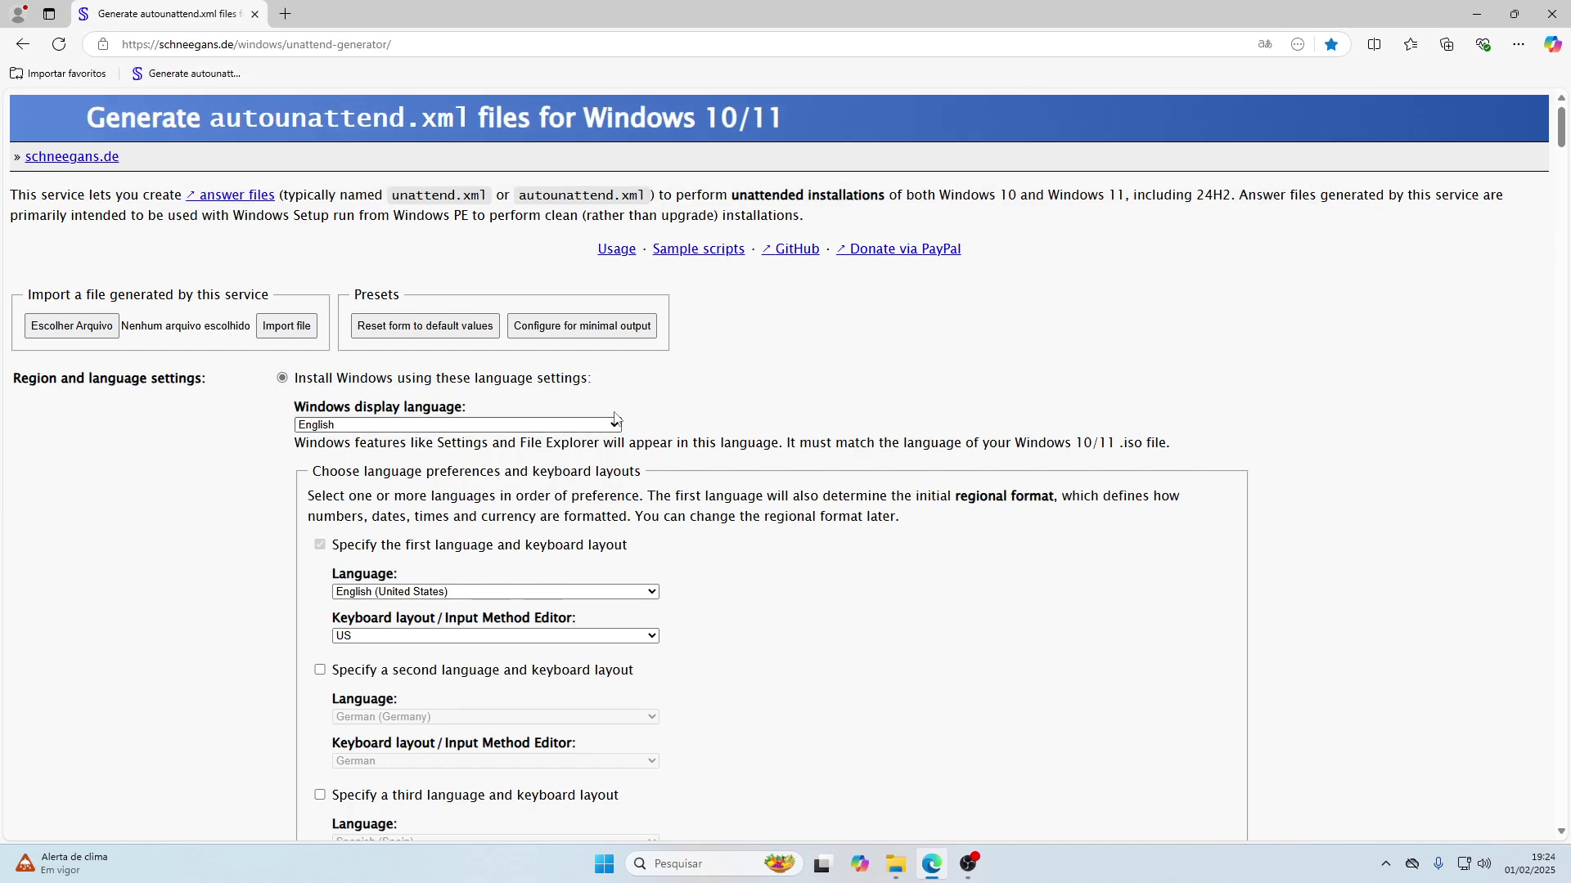
right_click(1075, 343)
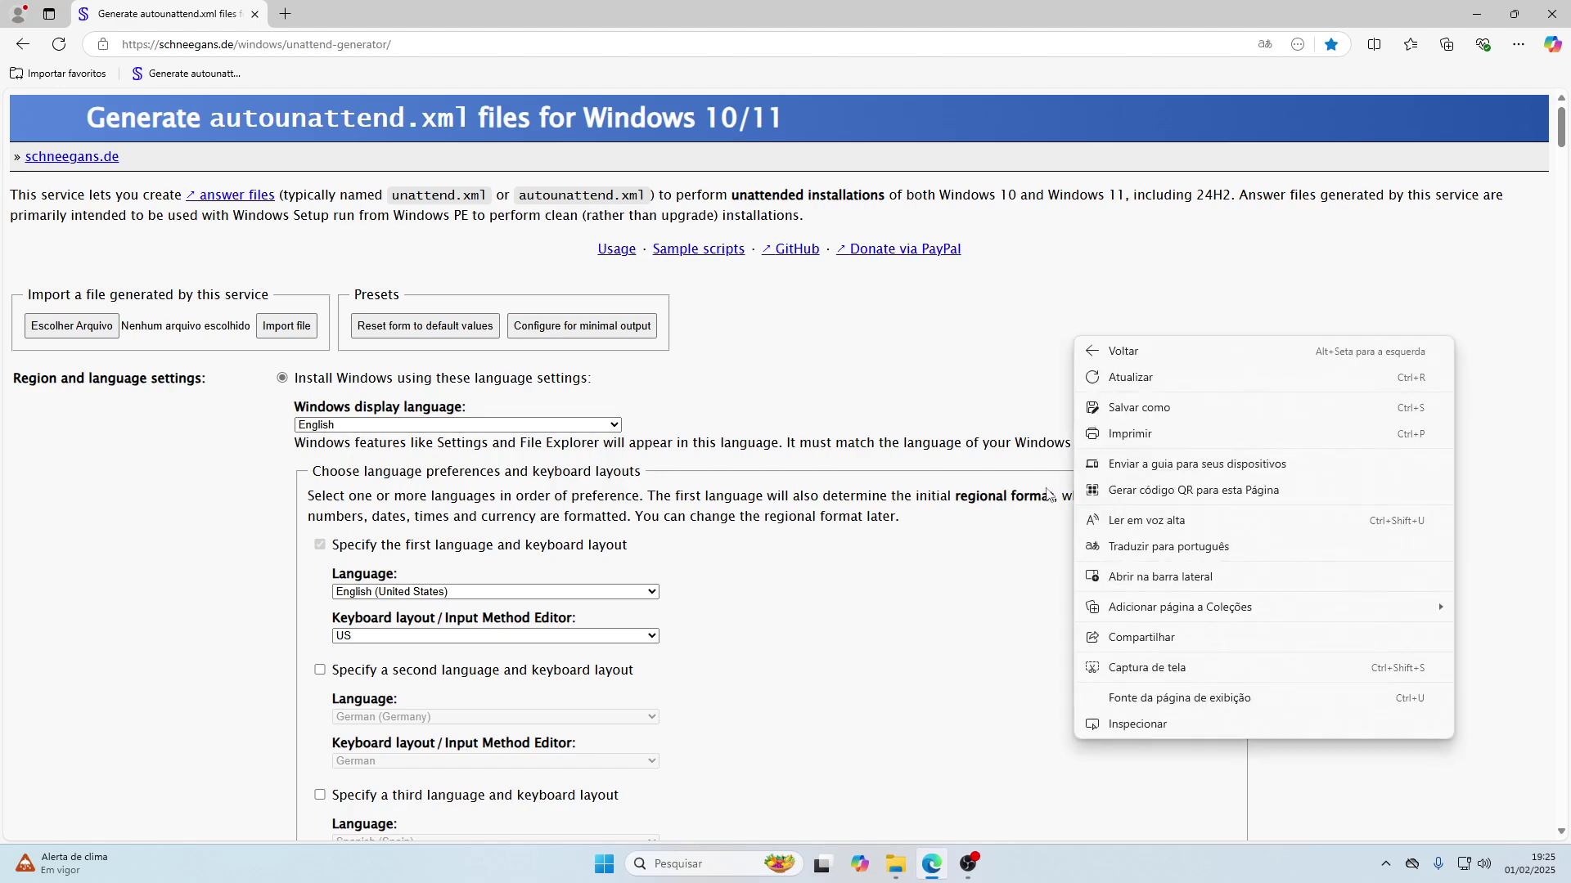
left_click(1147, 547)
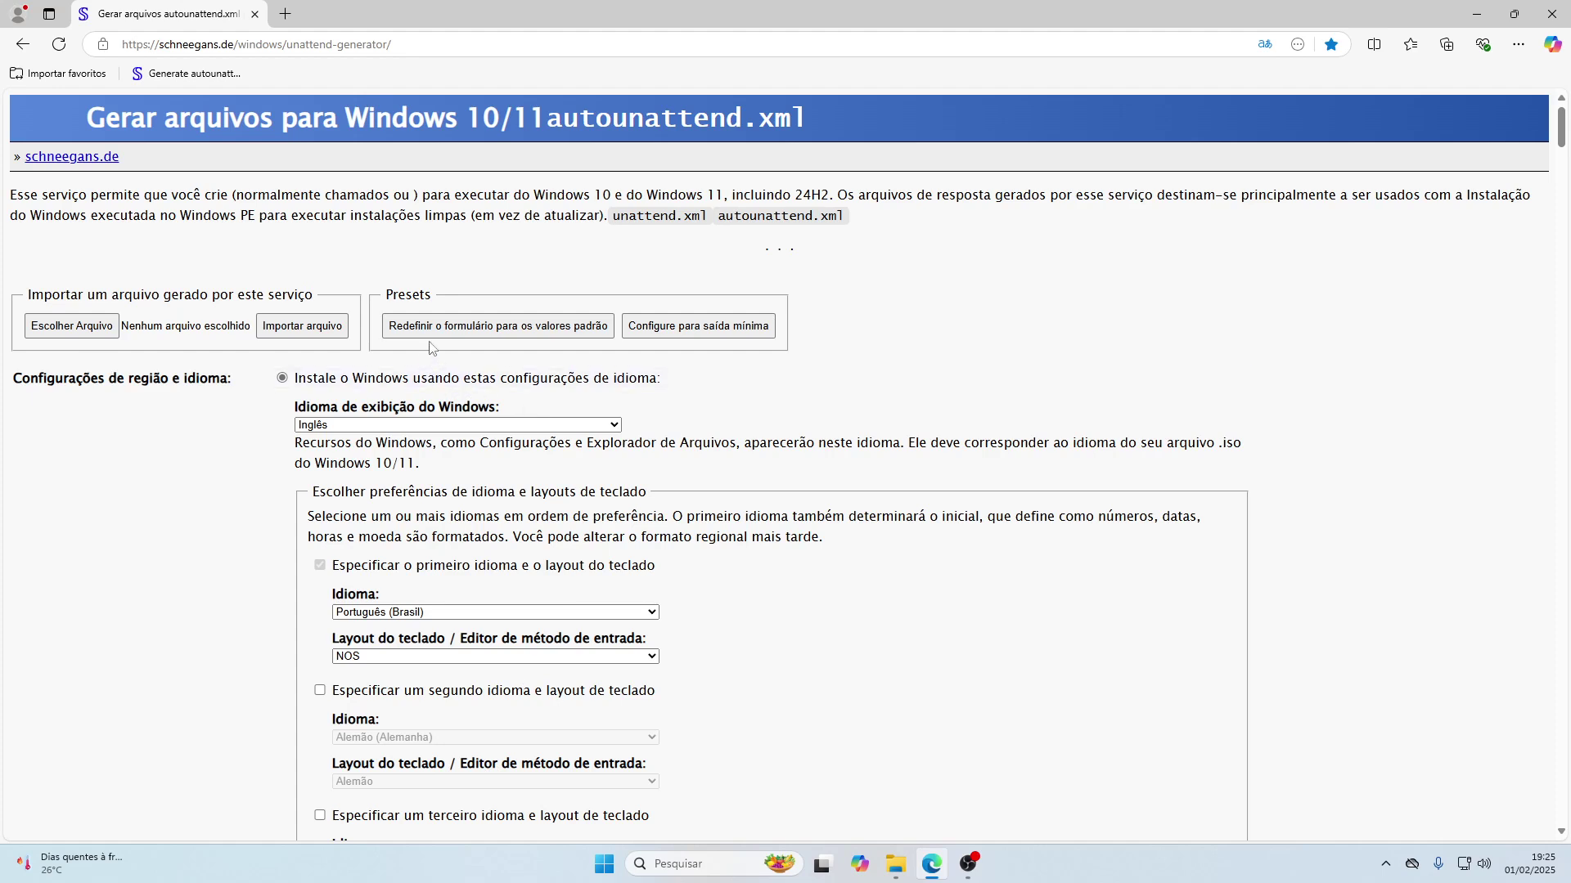
Set the Windows display language (Idioma de exibição do Windows) to Português do Brasil
double_click(387, 294)
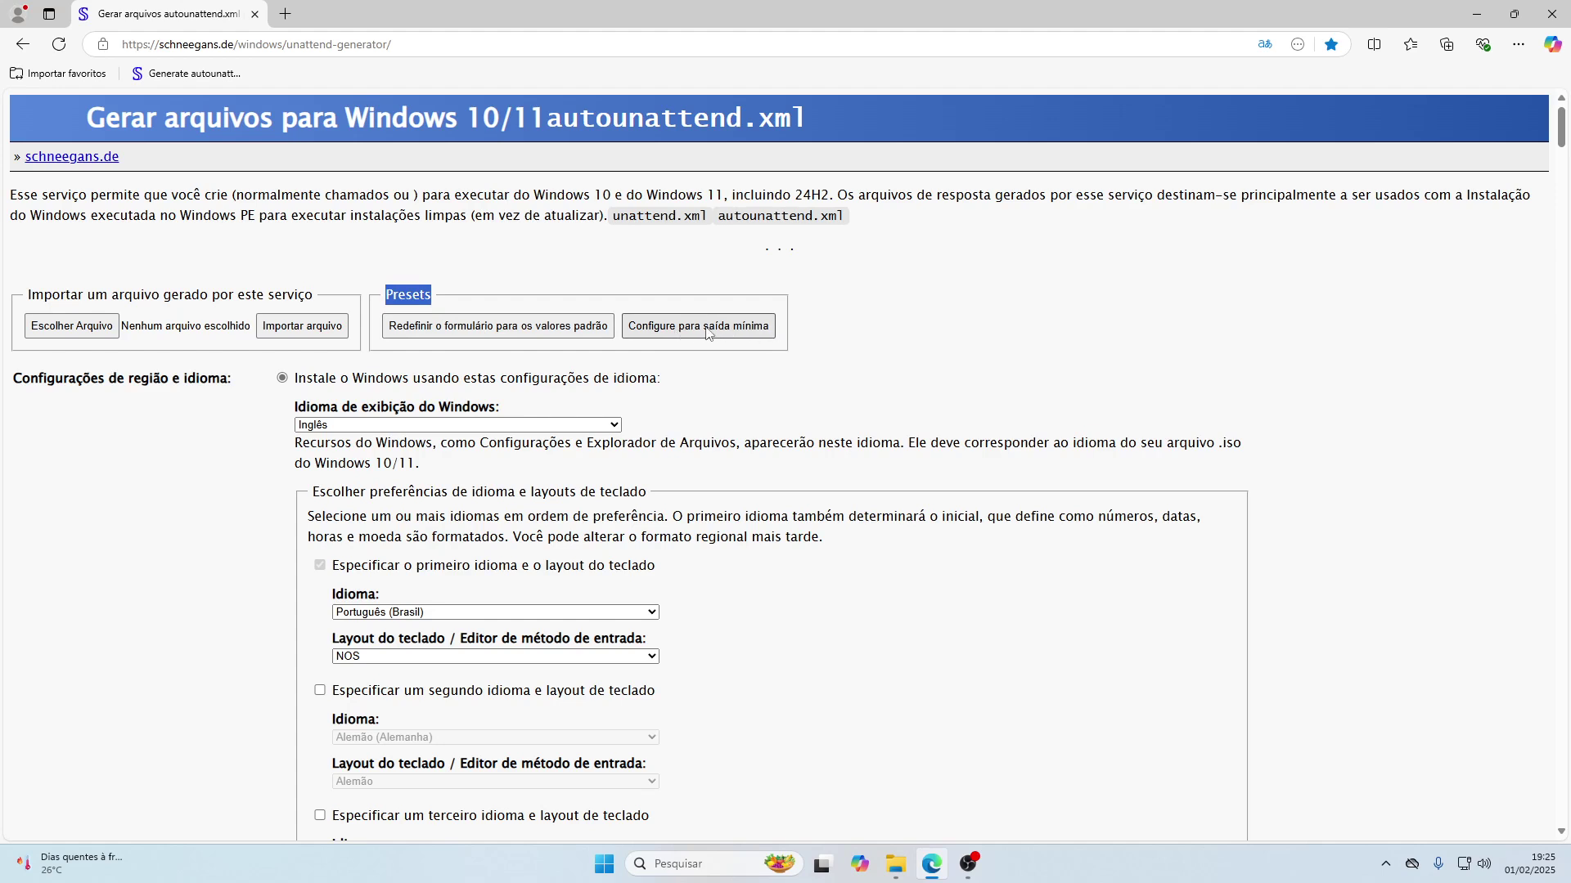
left_click(813, 397)
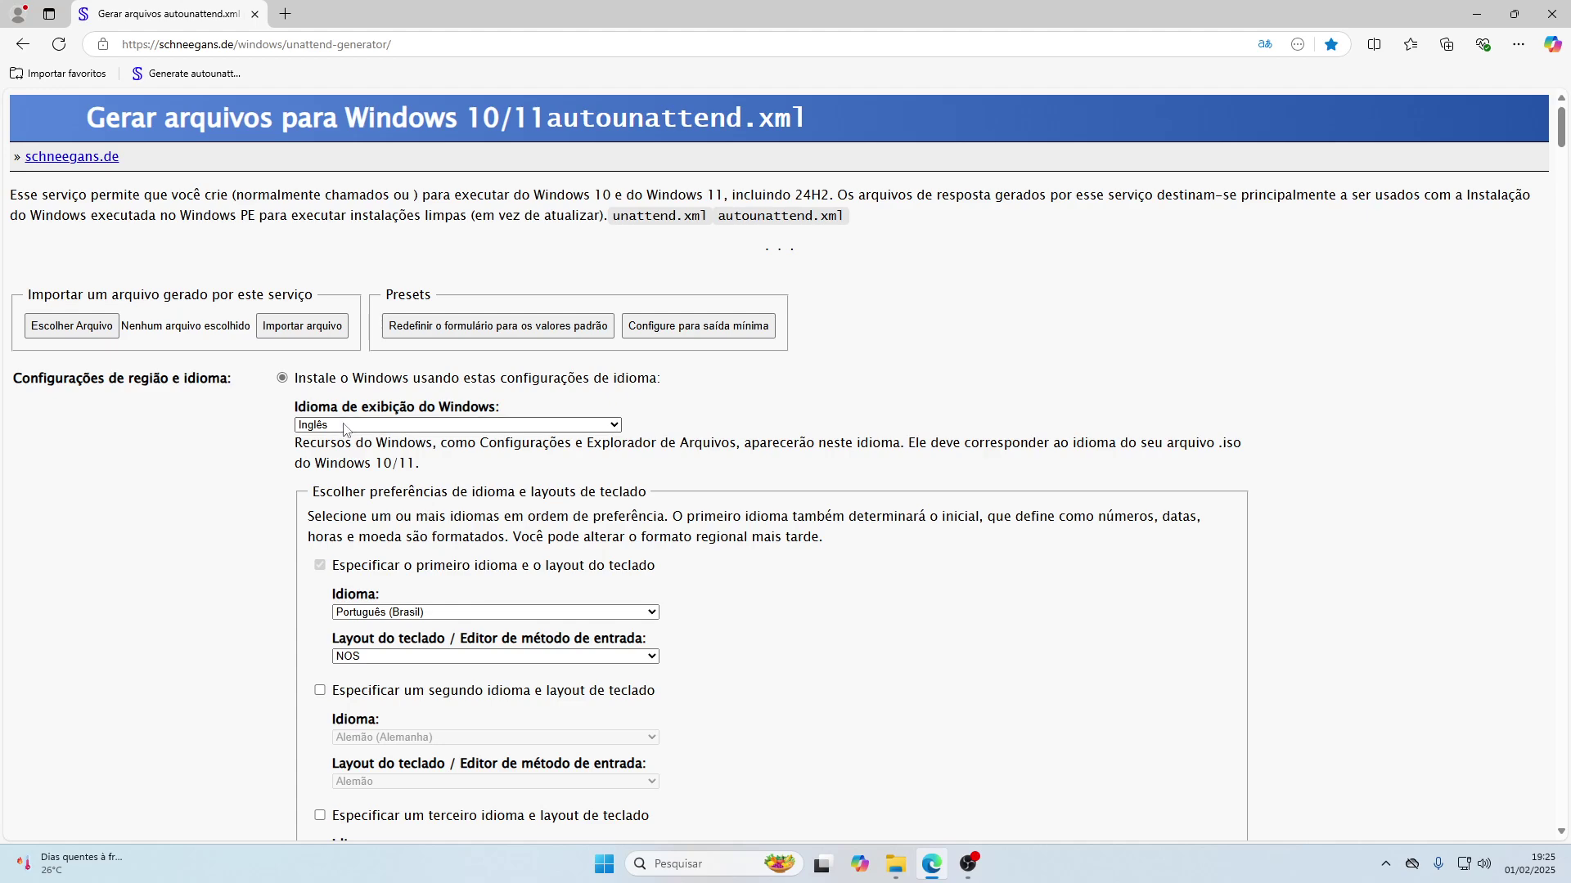
left_click_drag(87, 370, 517, 385)
left_click(740, 421)
left_click(366, 427)
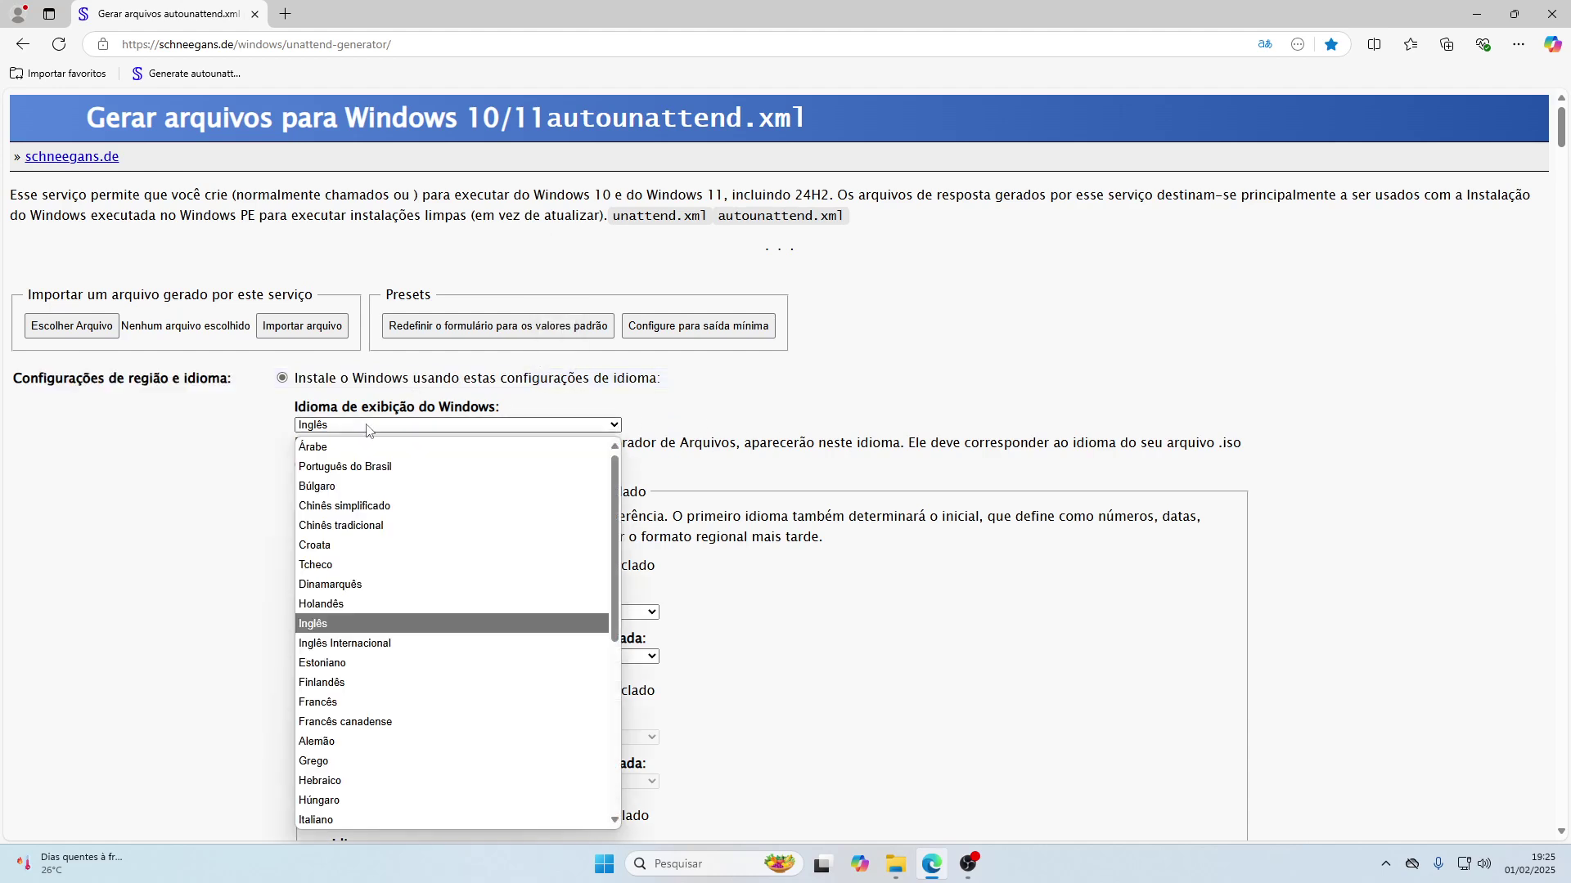
scroll(407, 712, "down", 5)
scroll(405, 724, "up", 6)
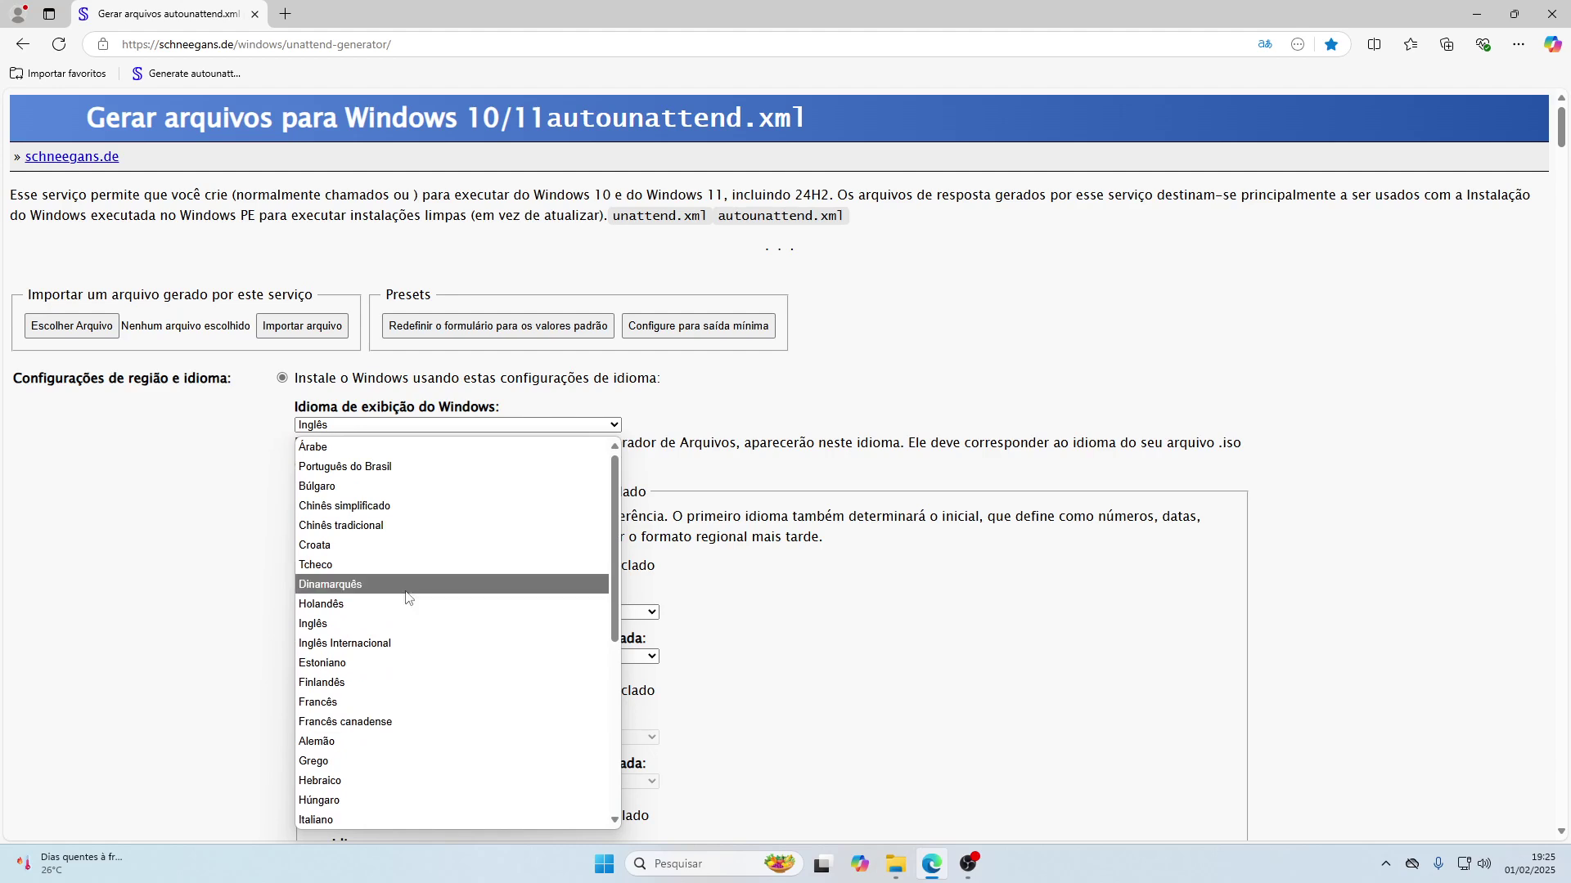
left_click(364, 469)
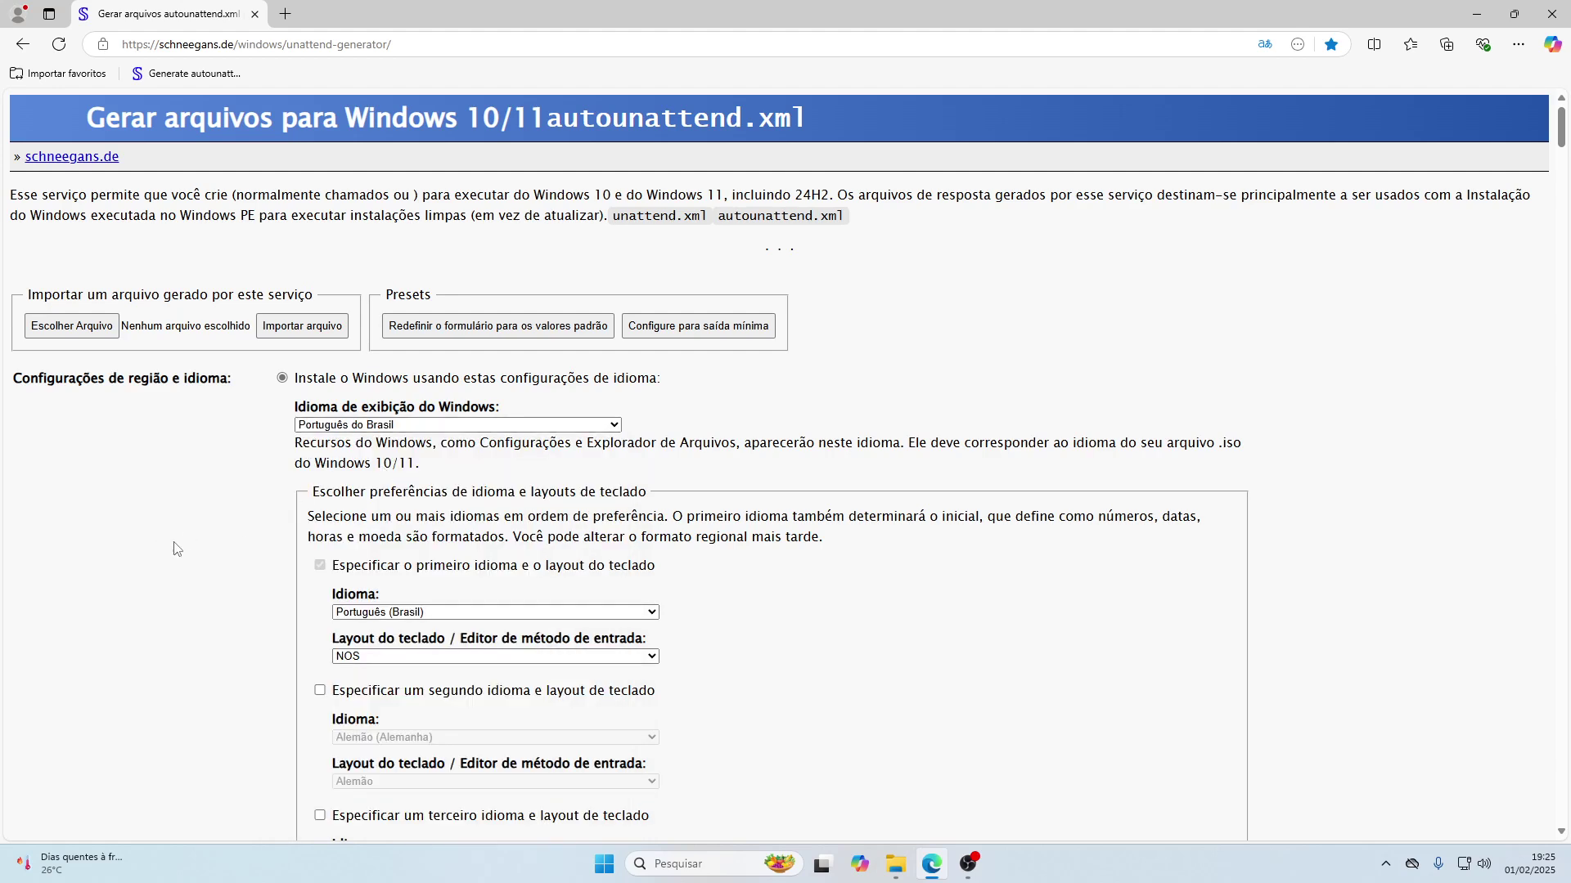
Review the keyboard layout, additional language, home location and processor architecture settings of the form
scroll(207, 527, "down", 2)
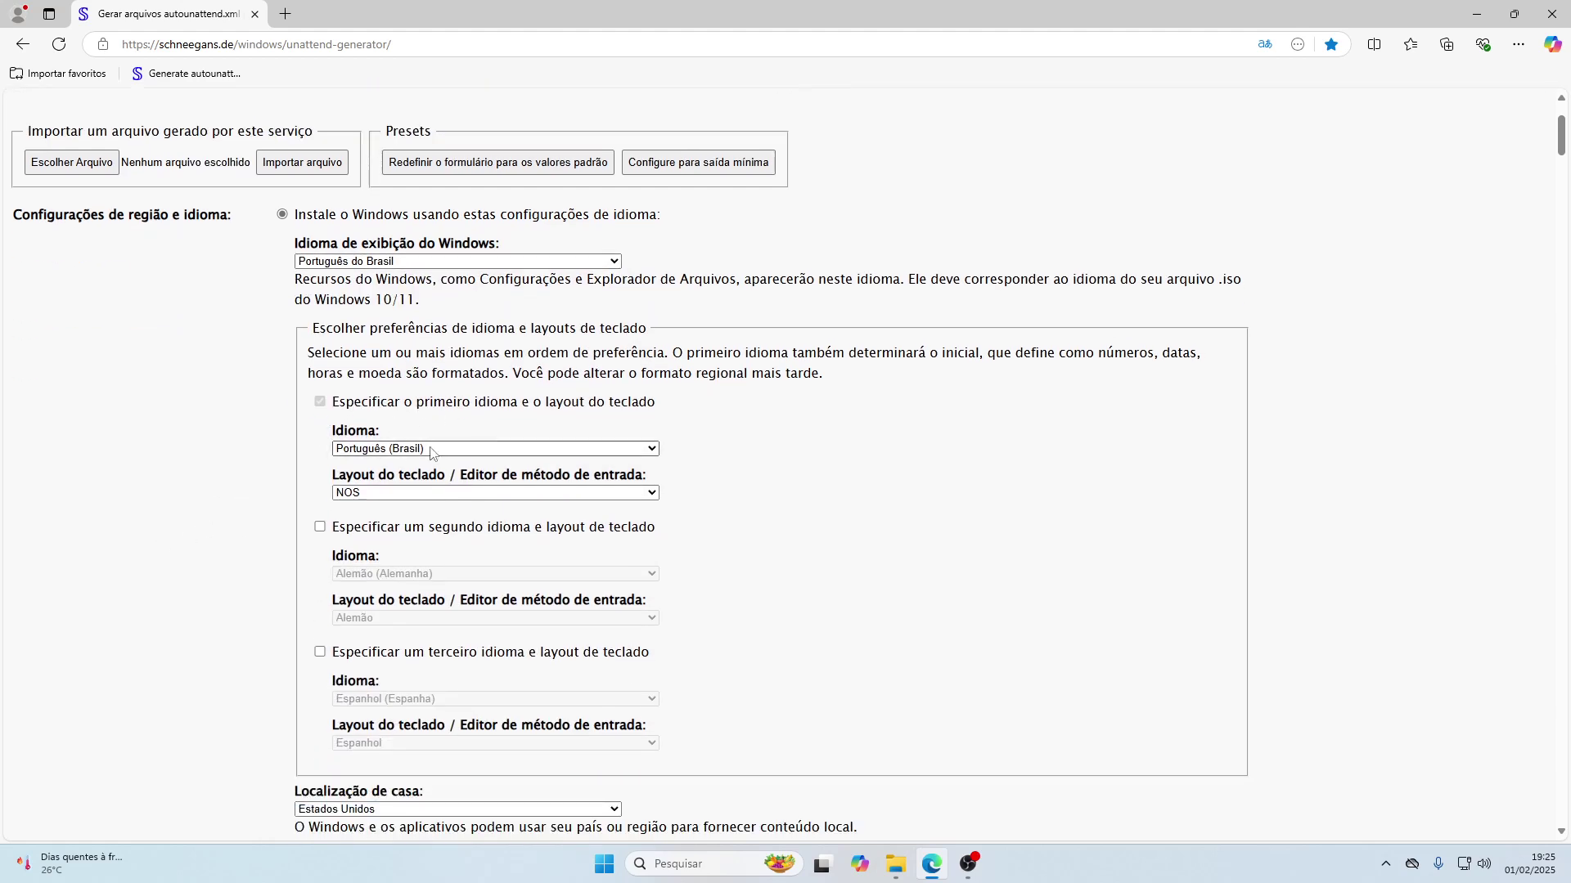
scroll(329, 432, "down", 2)
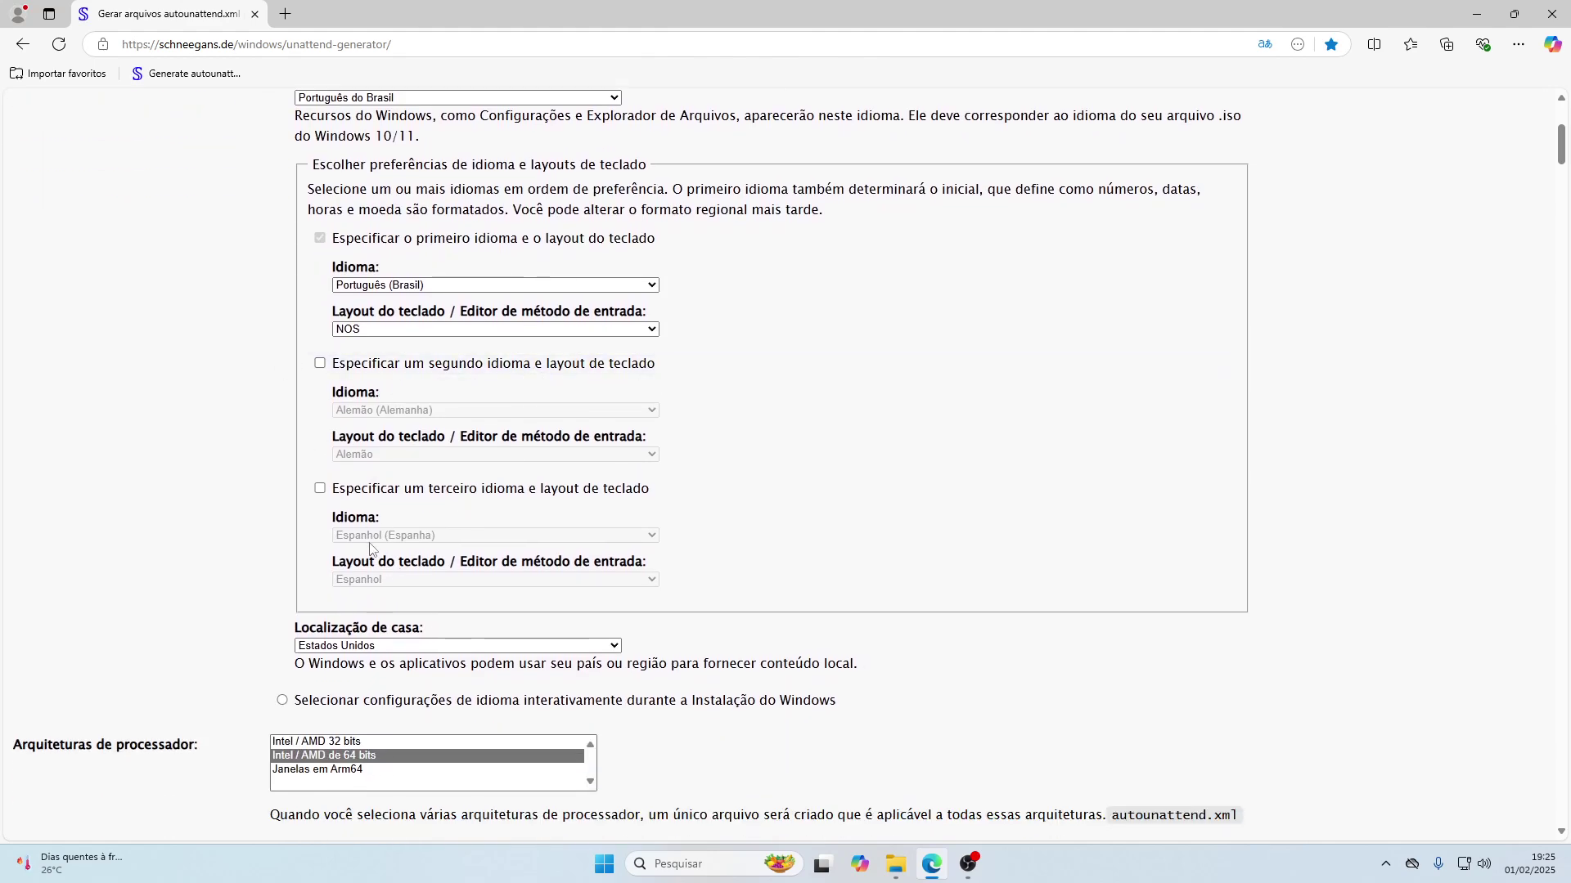
scroll(373, 552, "down", 3)
scroll(323, 443, "down", 1)
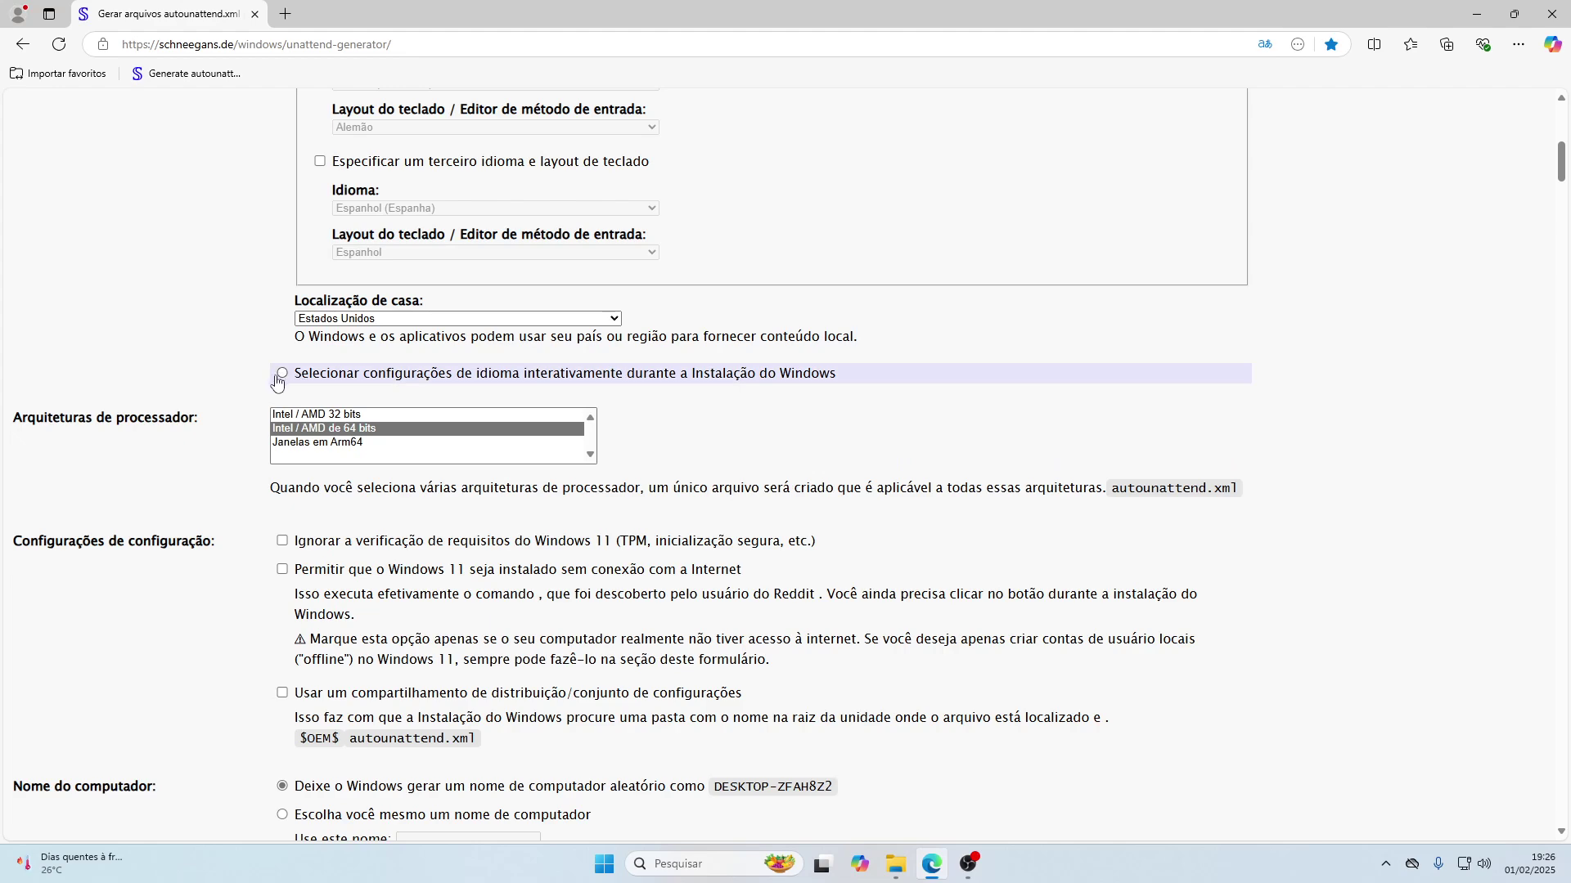
scroll(277, 381, "up", 6)
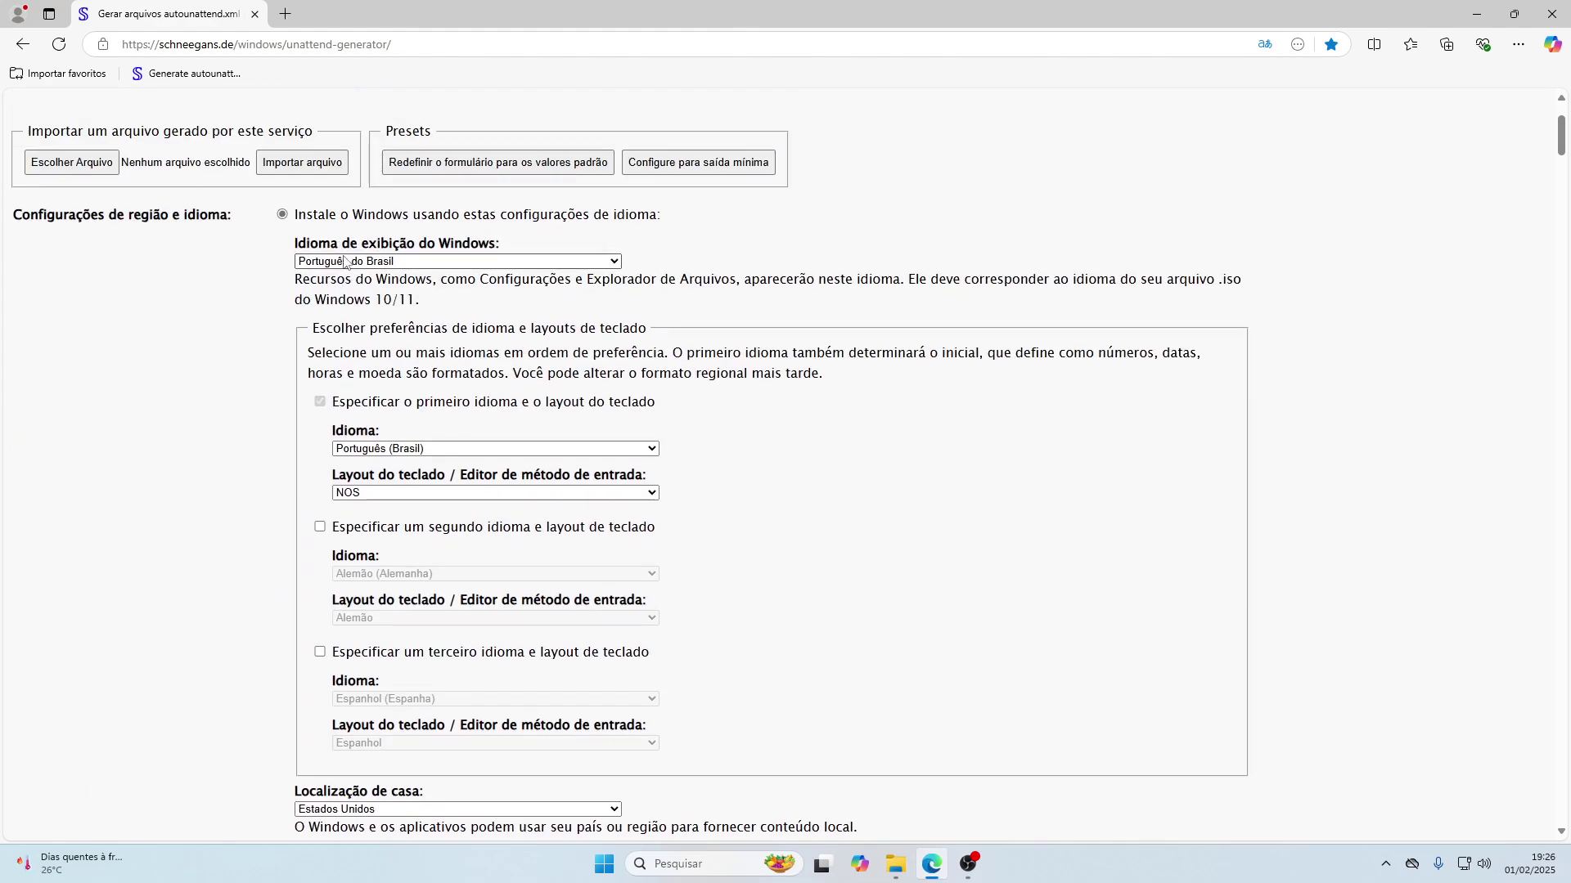
scroll(365, 277, "down", 6)
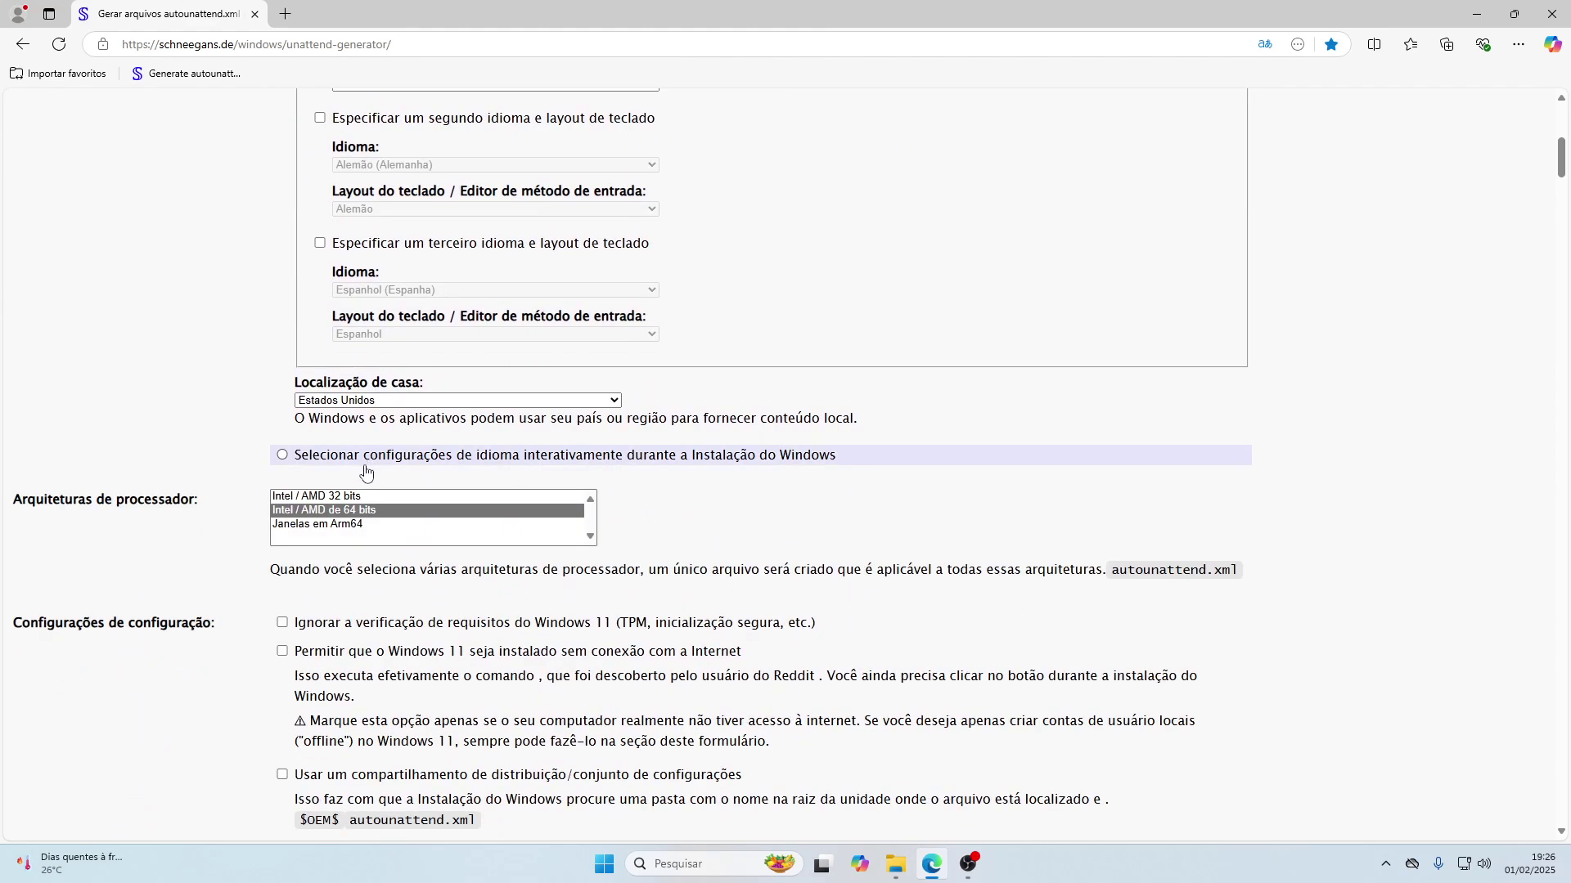
left_click_drag(45, 422, 217, 424)
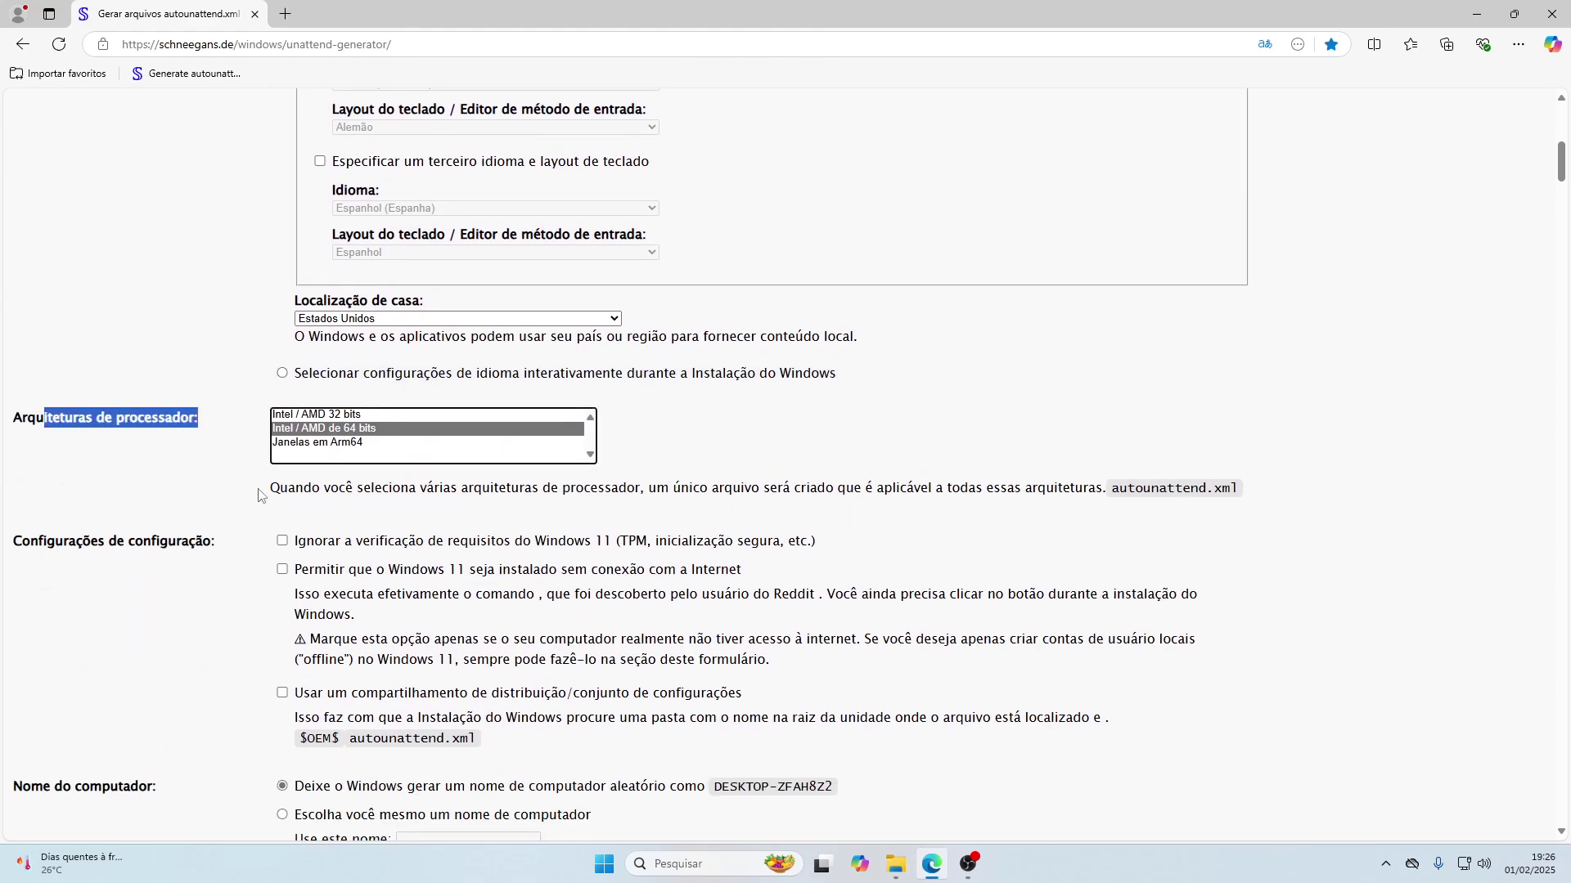
Enable bypassing the Windows 11 requirements check (TPM, Secure Boot, etc.) and allowing Windows 11 to be installed without an internet connection
scroll(353, 431, "down", 3)
left_click_drag(47, 296, 217, 300)
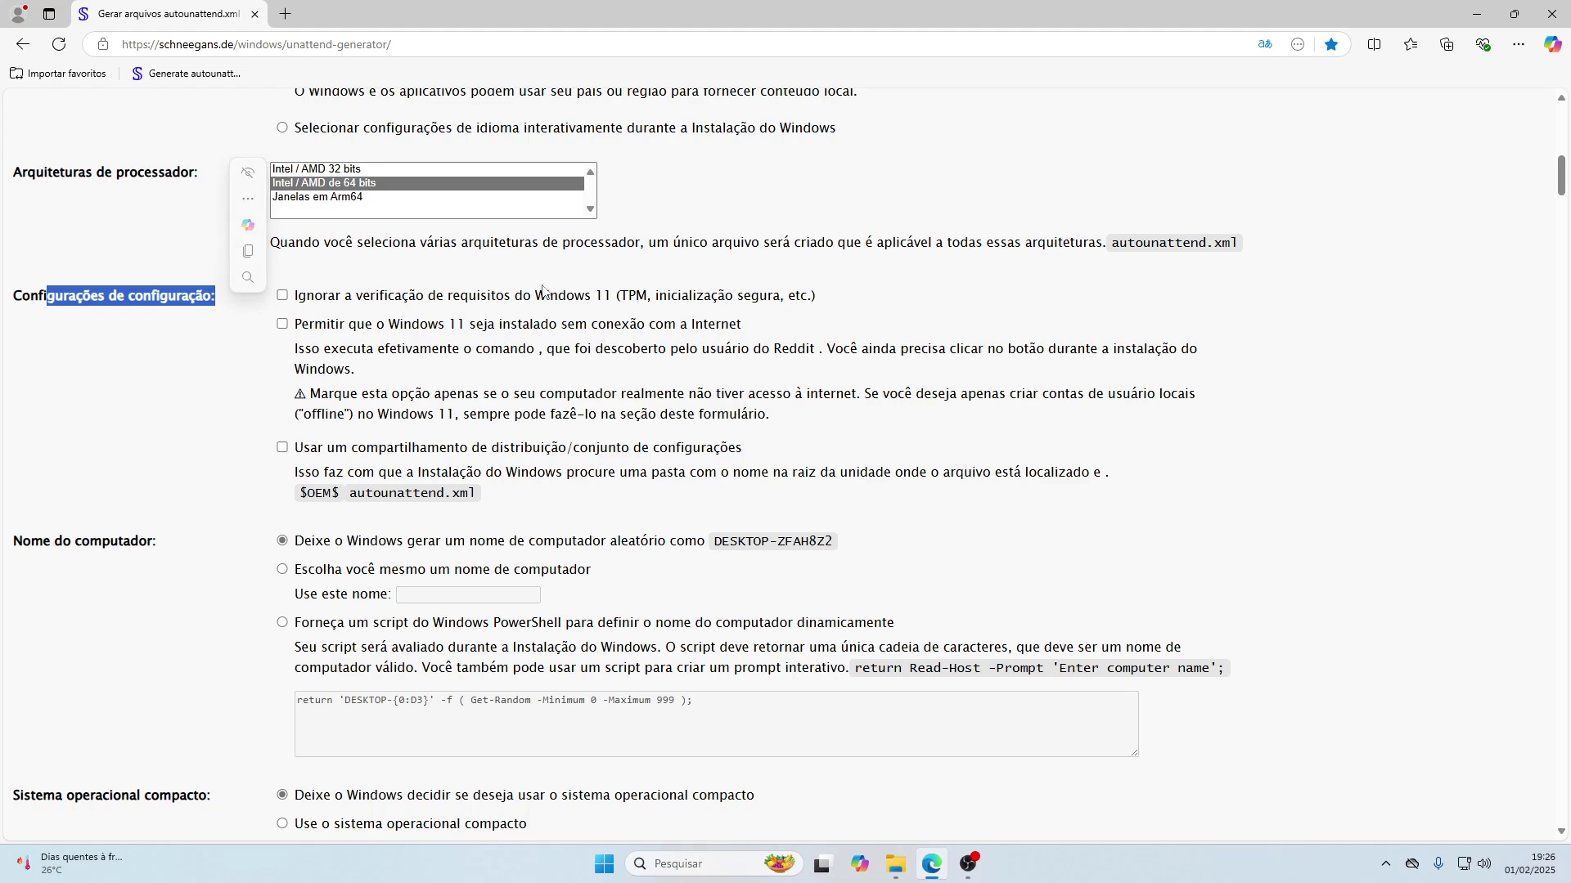
left_click(282, 296)
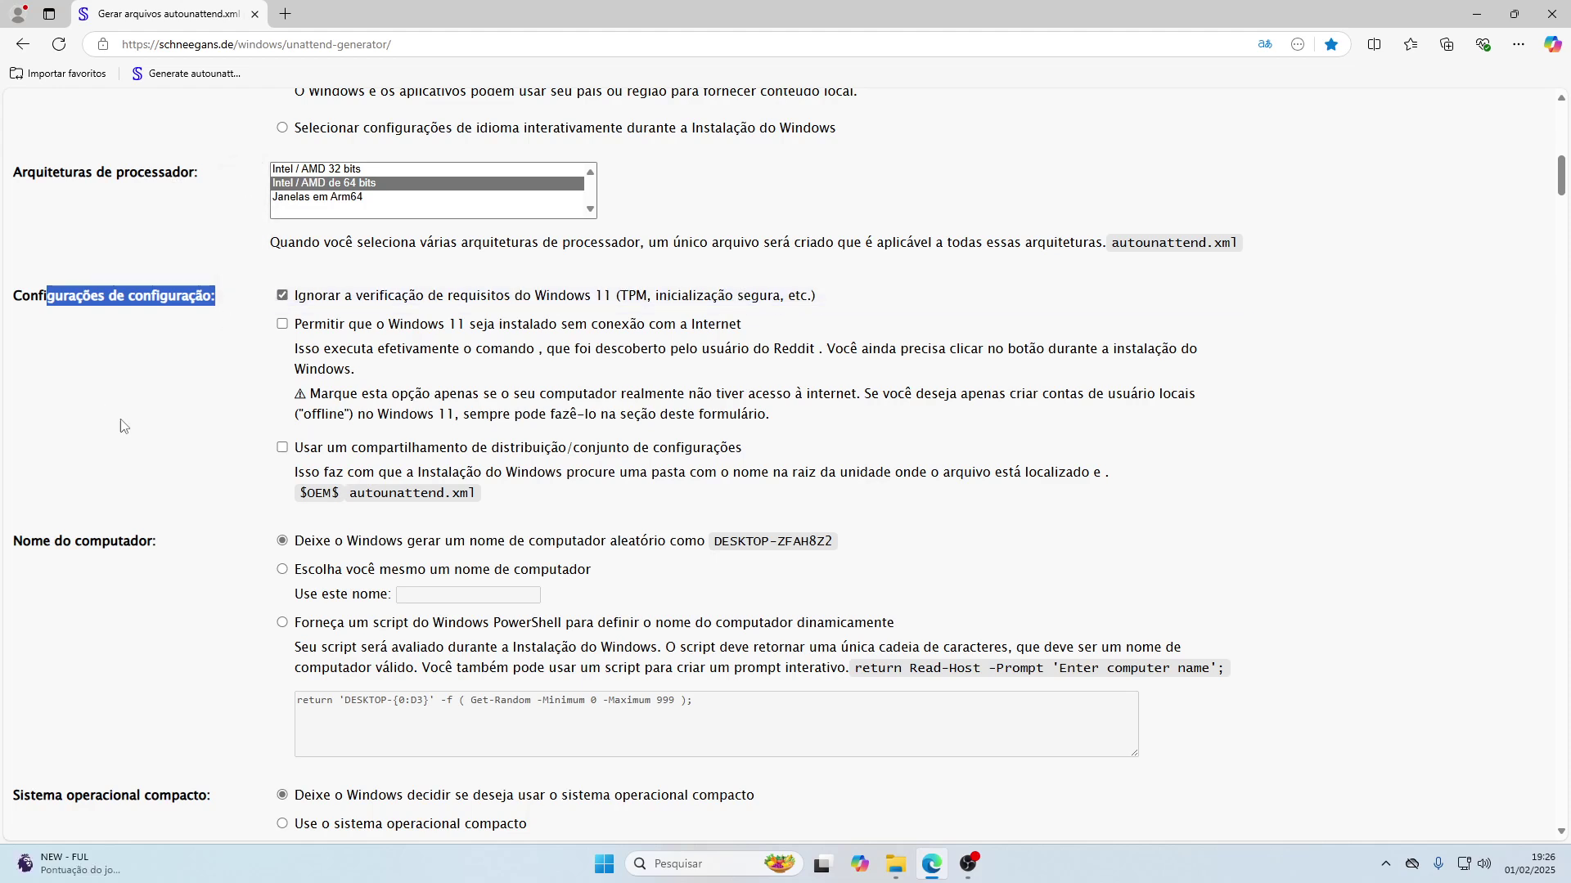
left_click(157, 416)
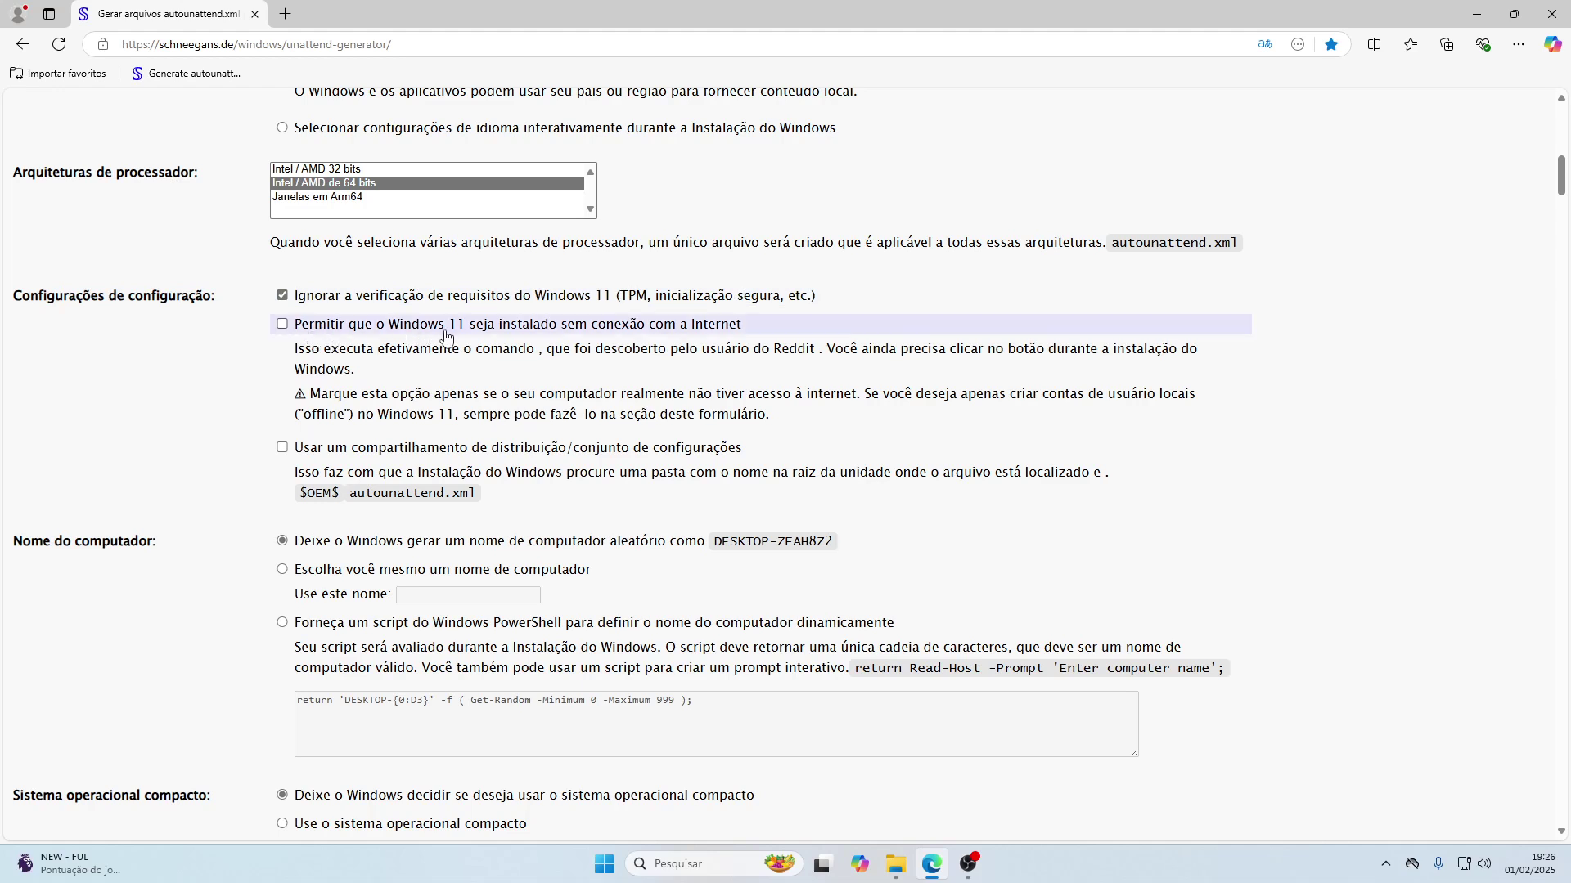
left_click(692, 328)
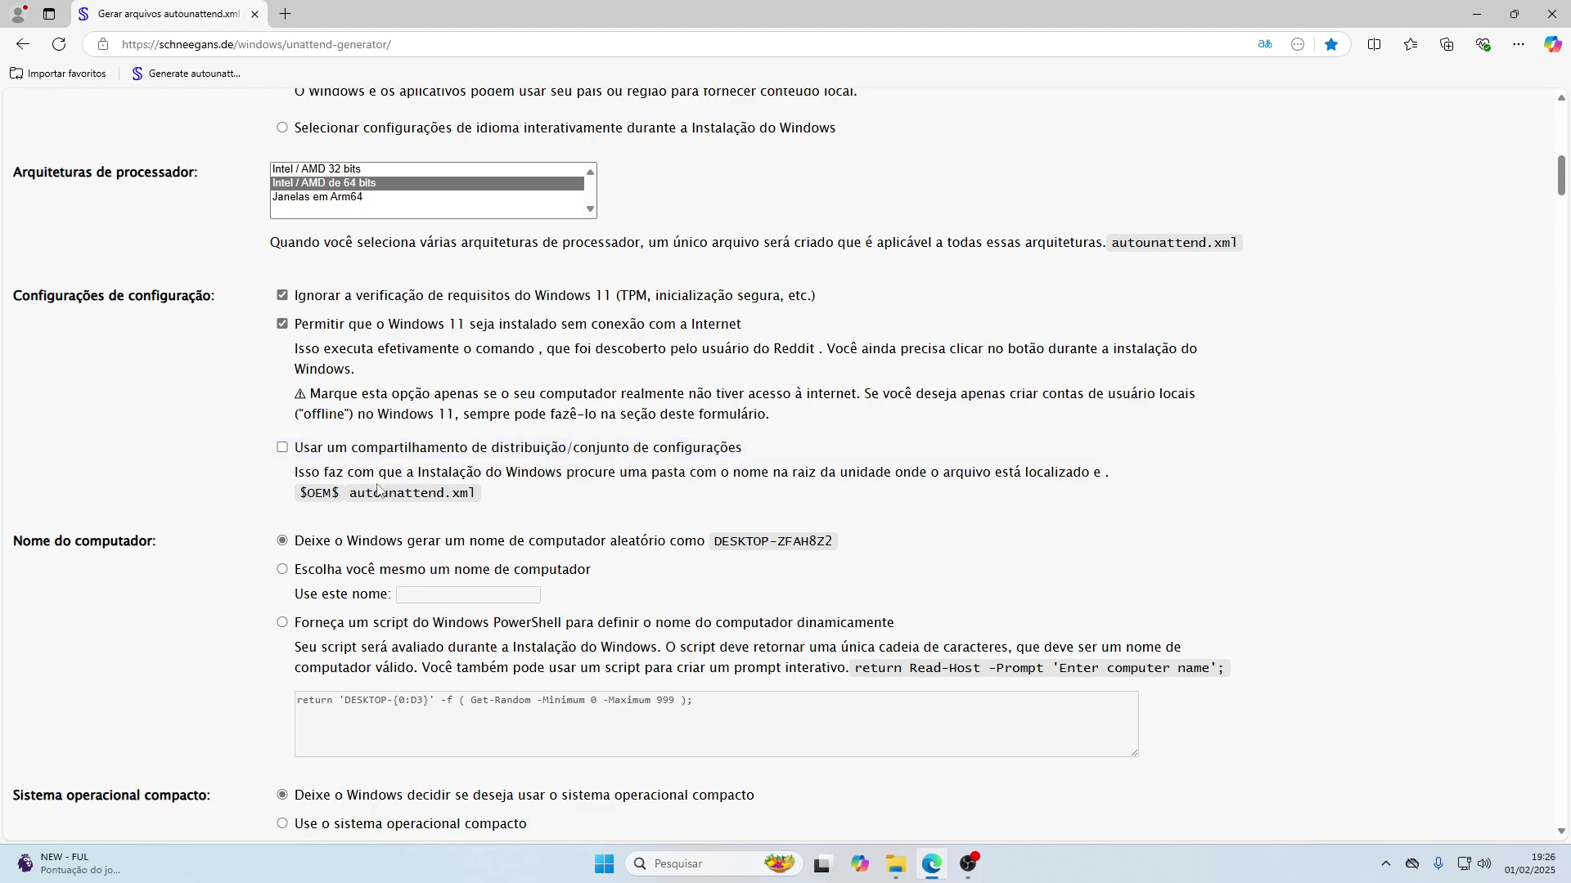
Try the option for choosing a computer name and switch back to letting Windows generate a random one
scroll(423, 491, "down", 2)
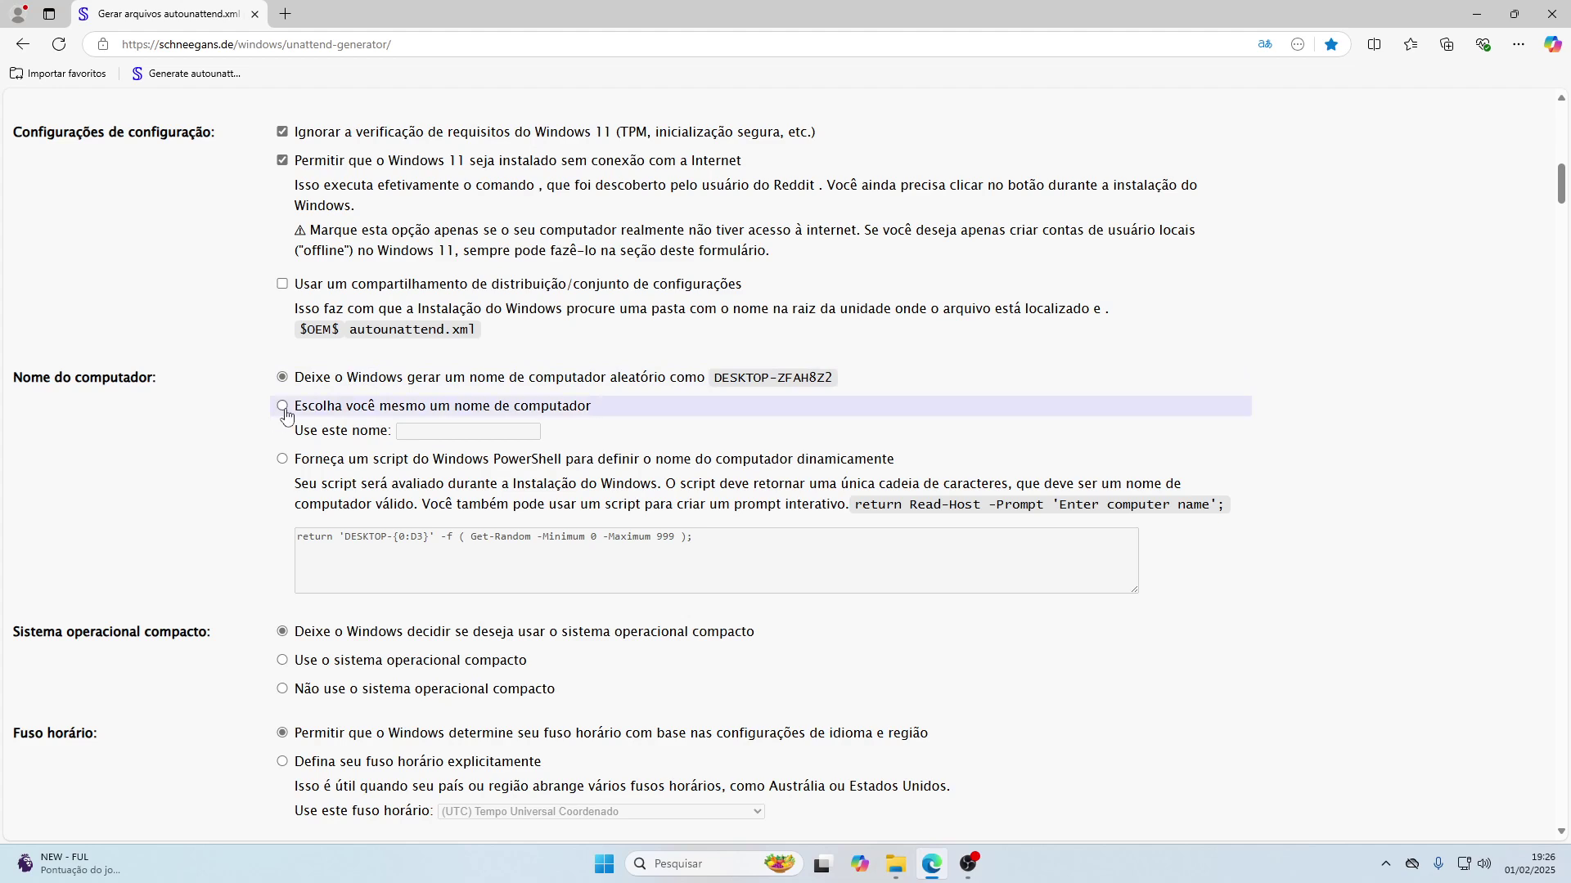
left_click(339, 409)
left_click(284, 381)
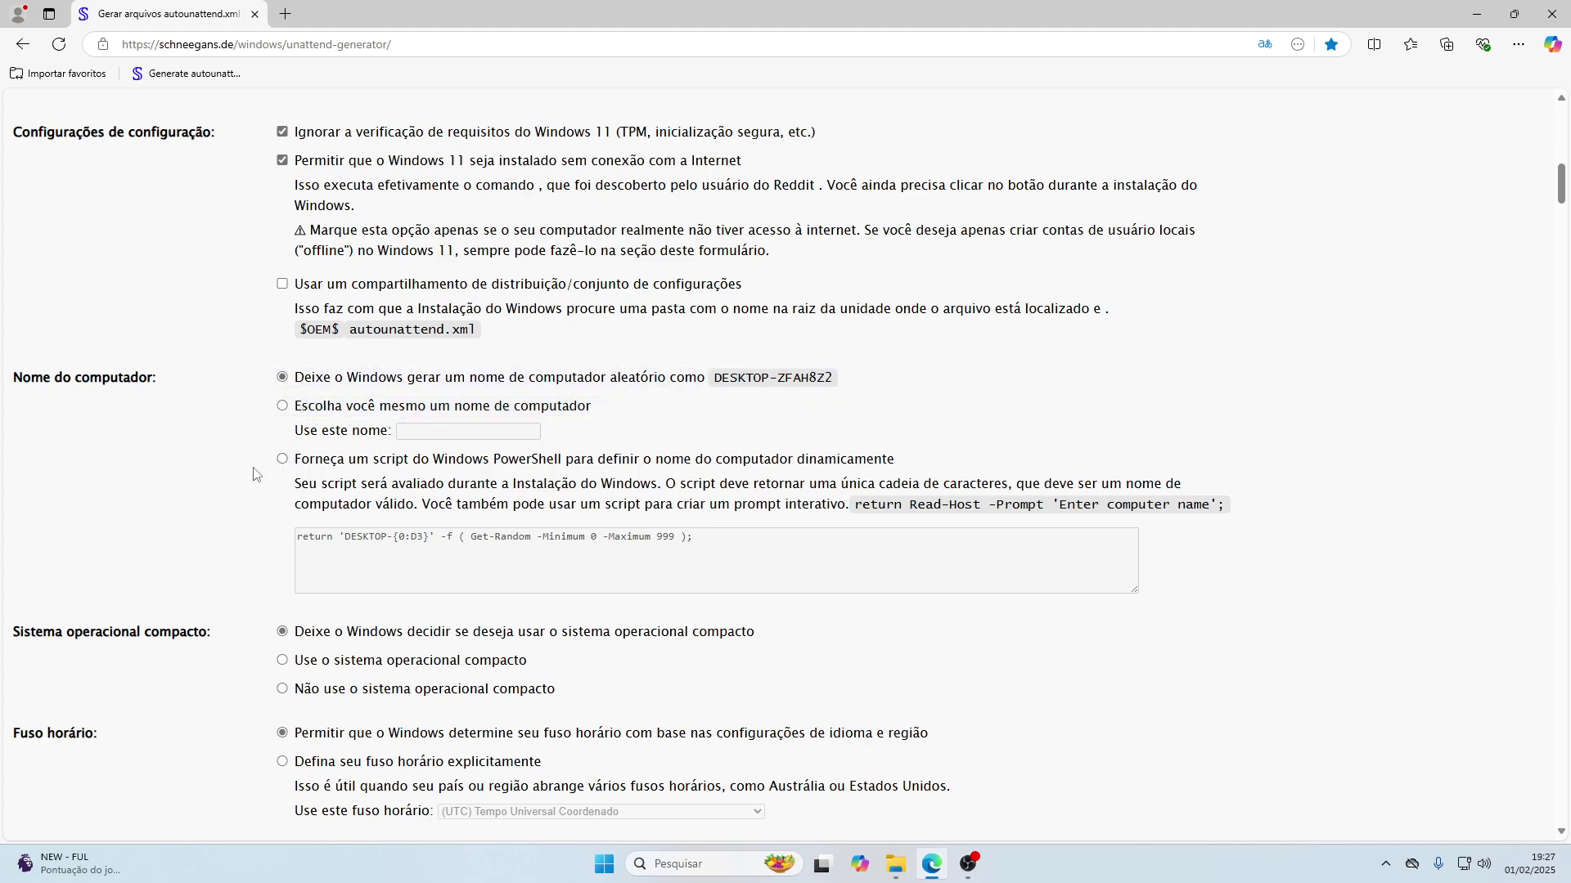
Choose to let Windows decide whether to use the compact operating system (Sistema operacional compacto)
scroll(254, 474, "down", 2)
scroll(254, 523, "down", 2)
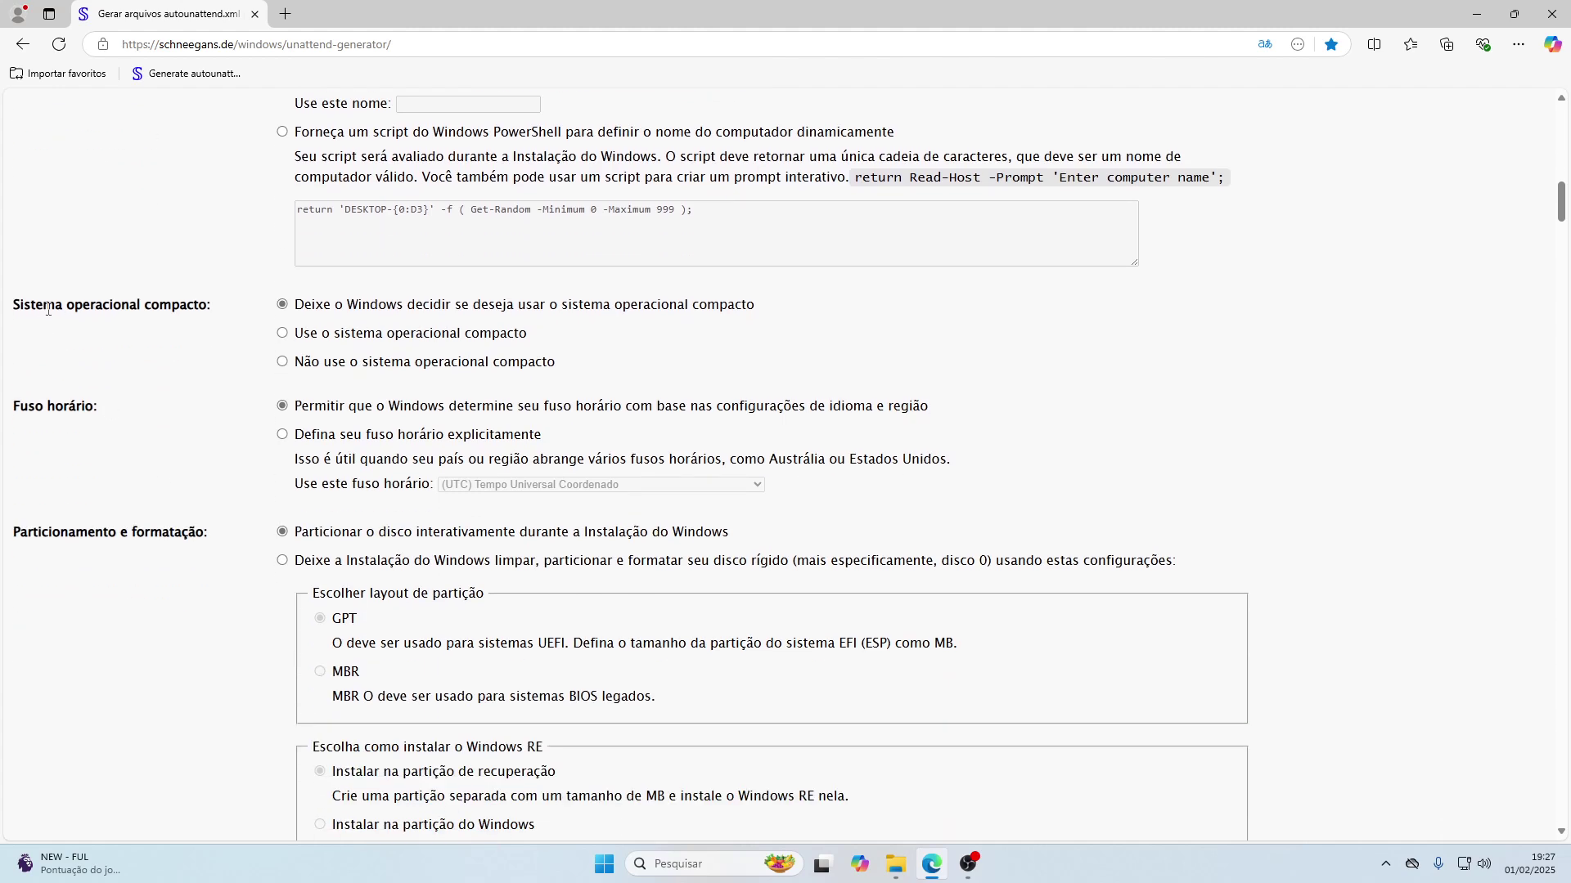
left_click_drag(49, 309, 211, 318)
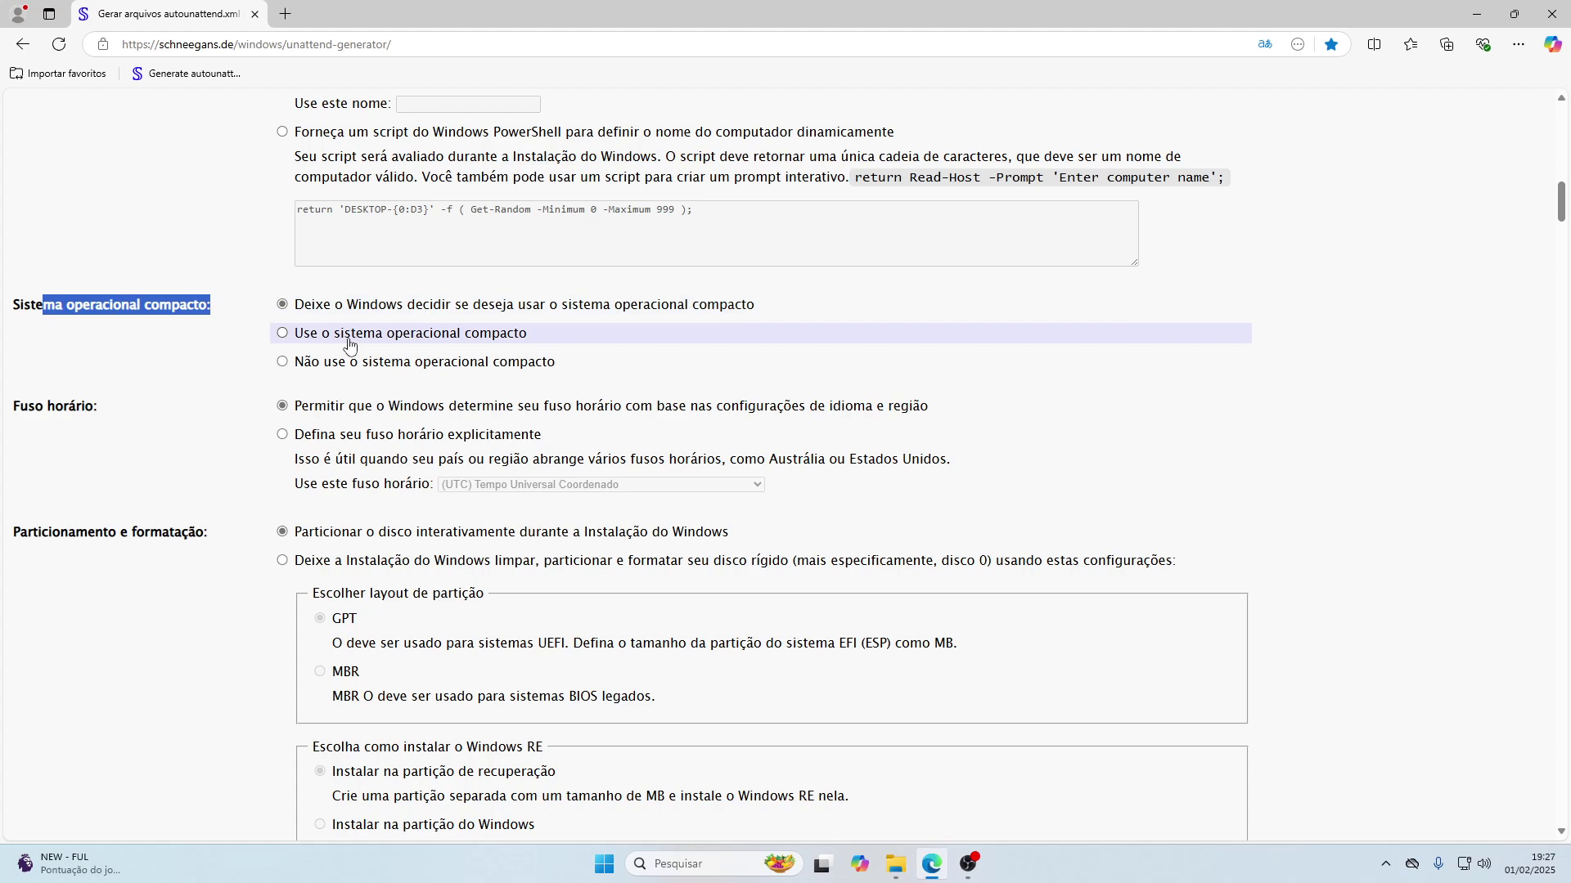
left_click(417, 307)
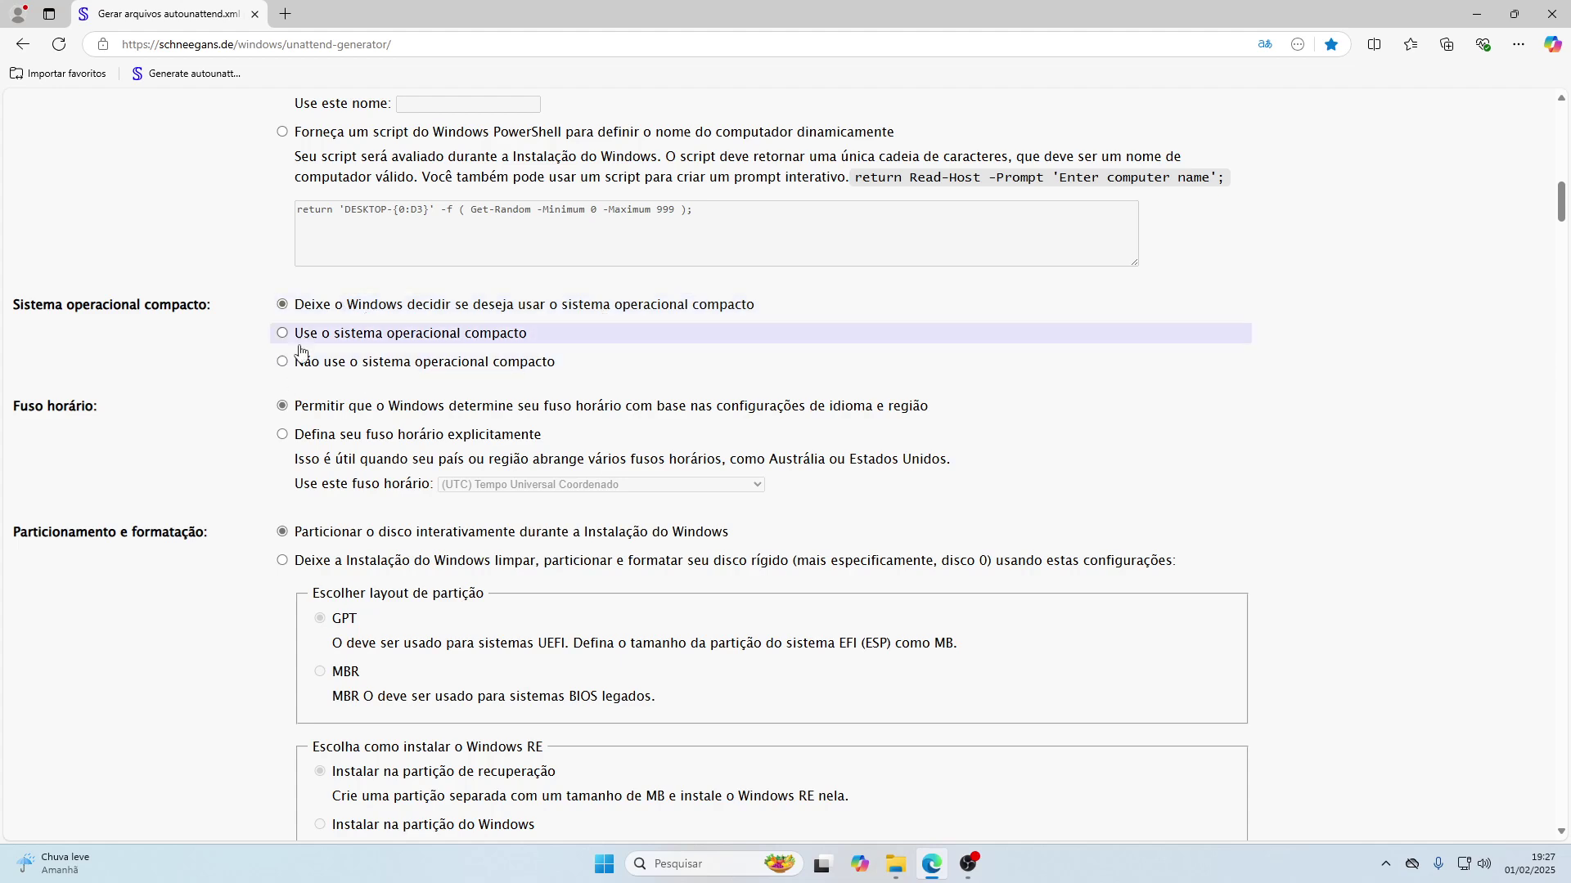
scroll(186, 401, "down", 2)
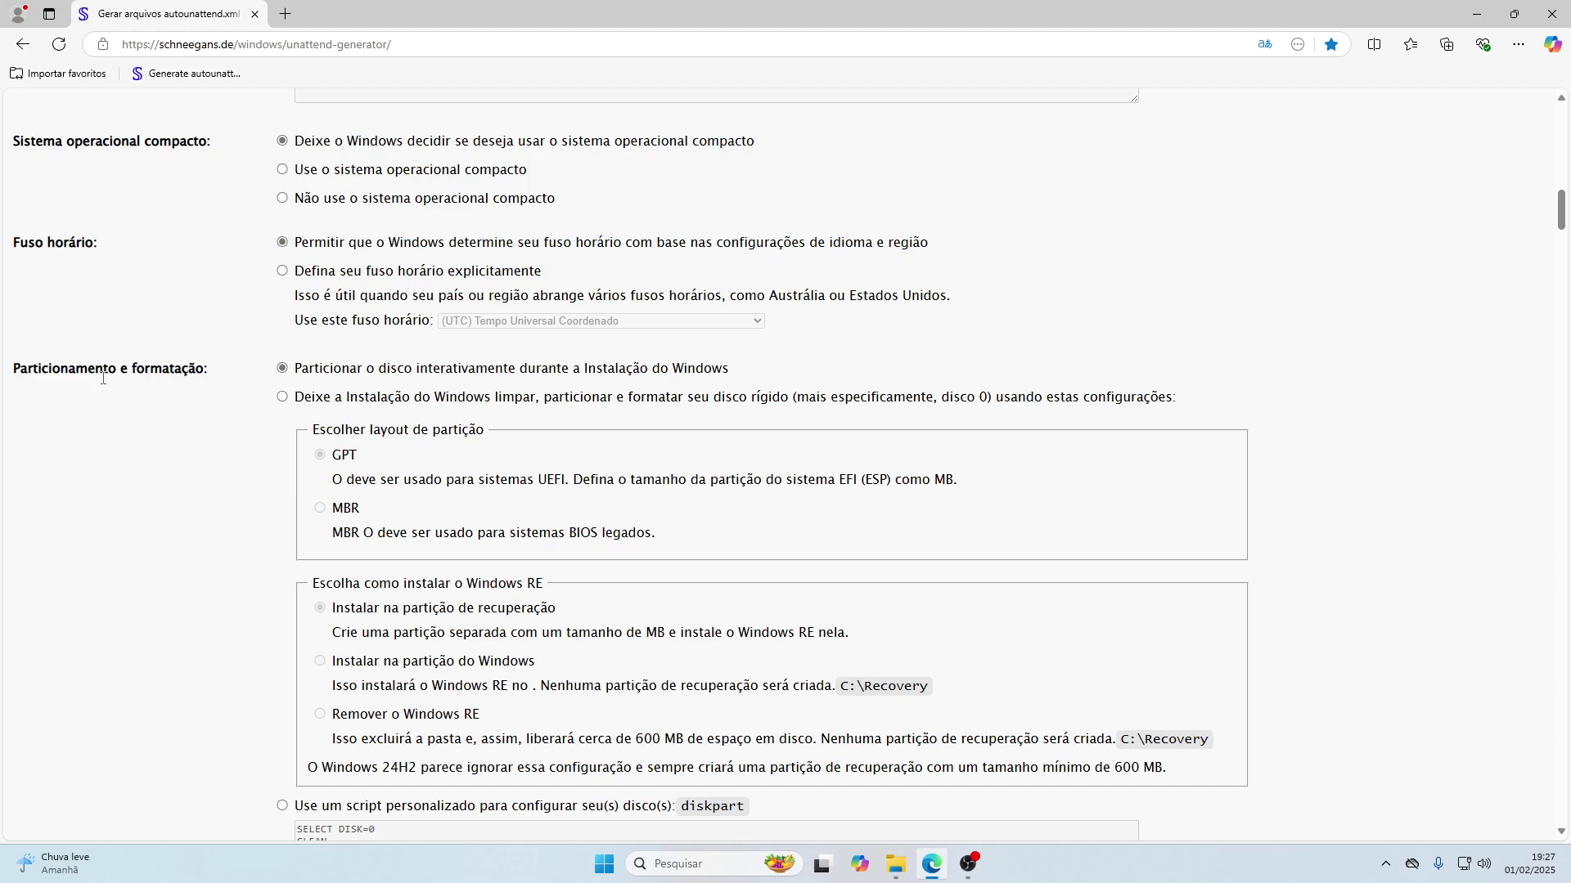
Set the Windows edition to install with a generic key to Pro (Pró)
scroll(103, 378, "down", 1)
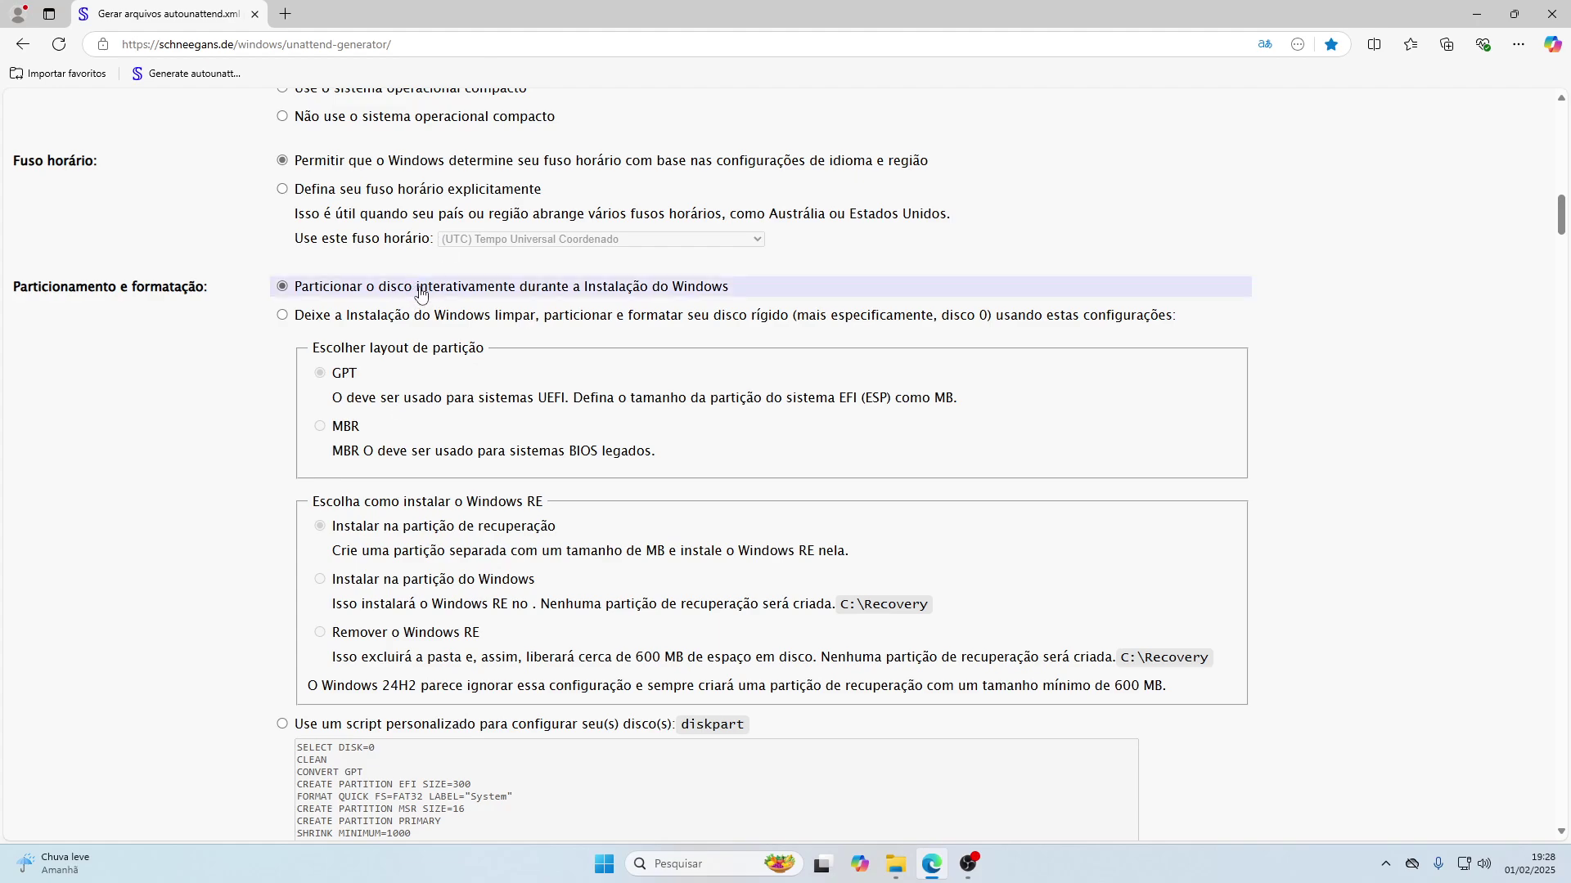
scroll(421, 296, "down", 8)
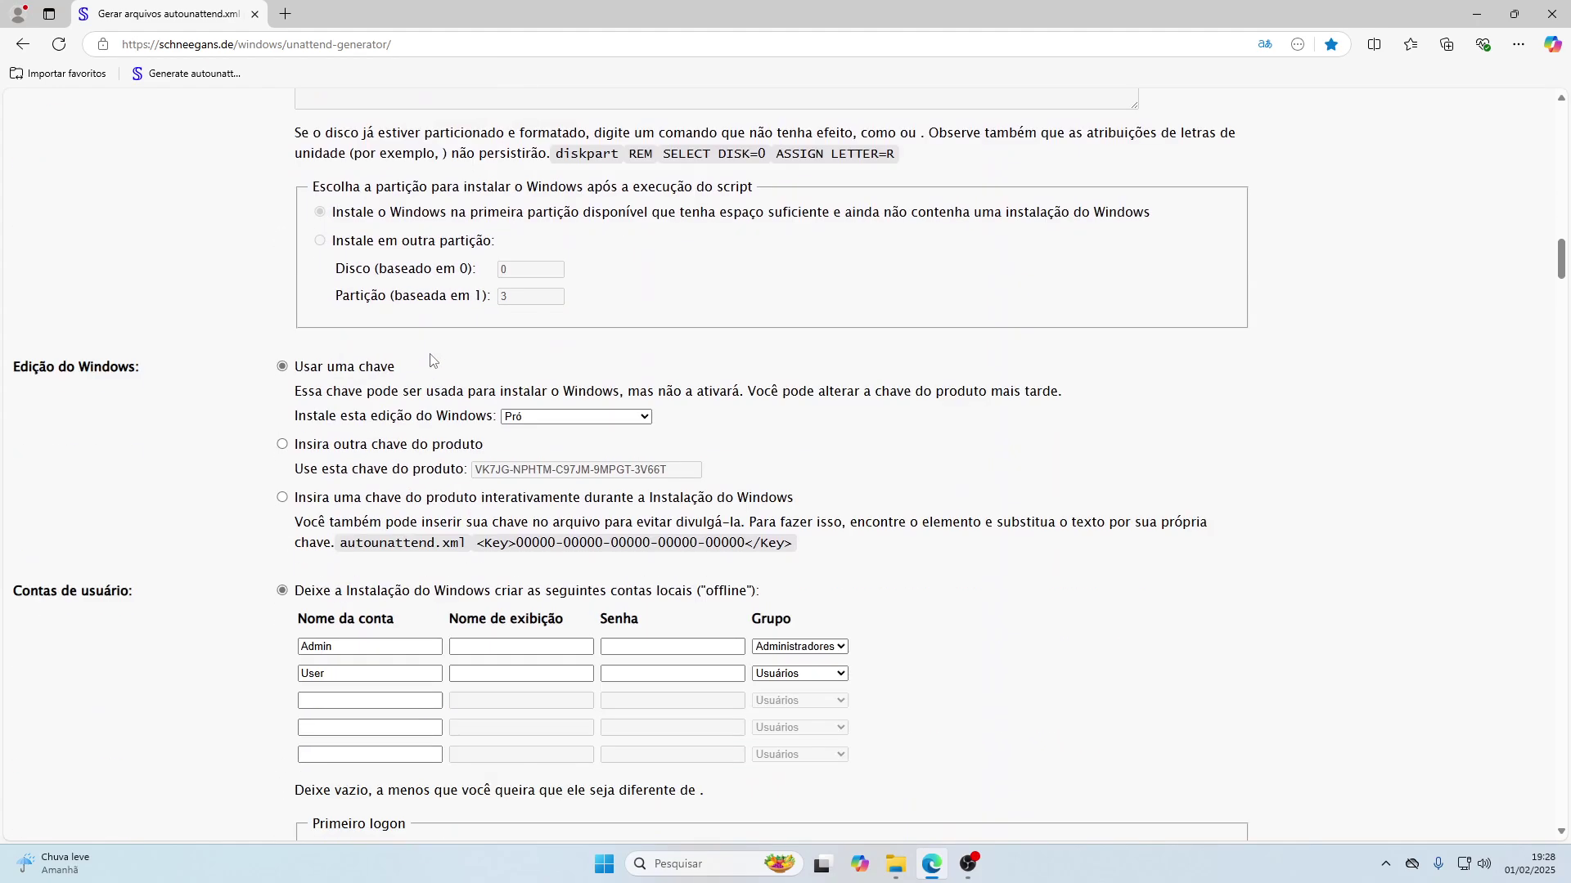
left_click_drag(39, 367, 168, 373)
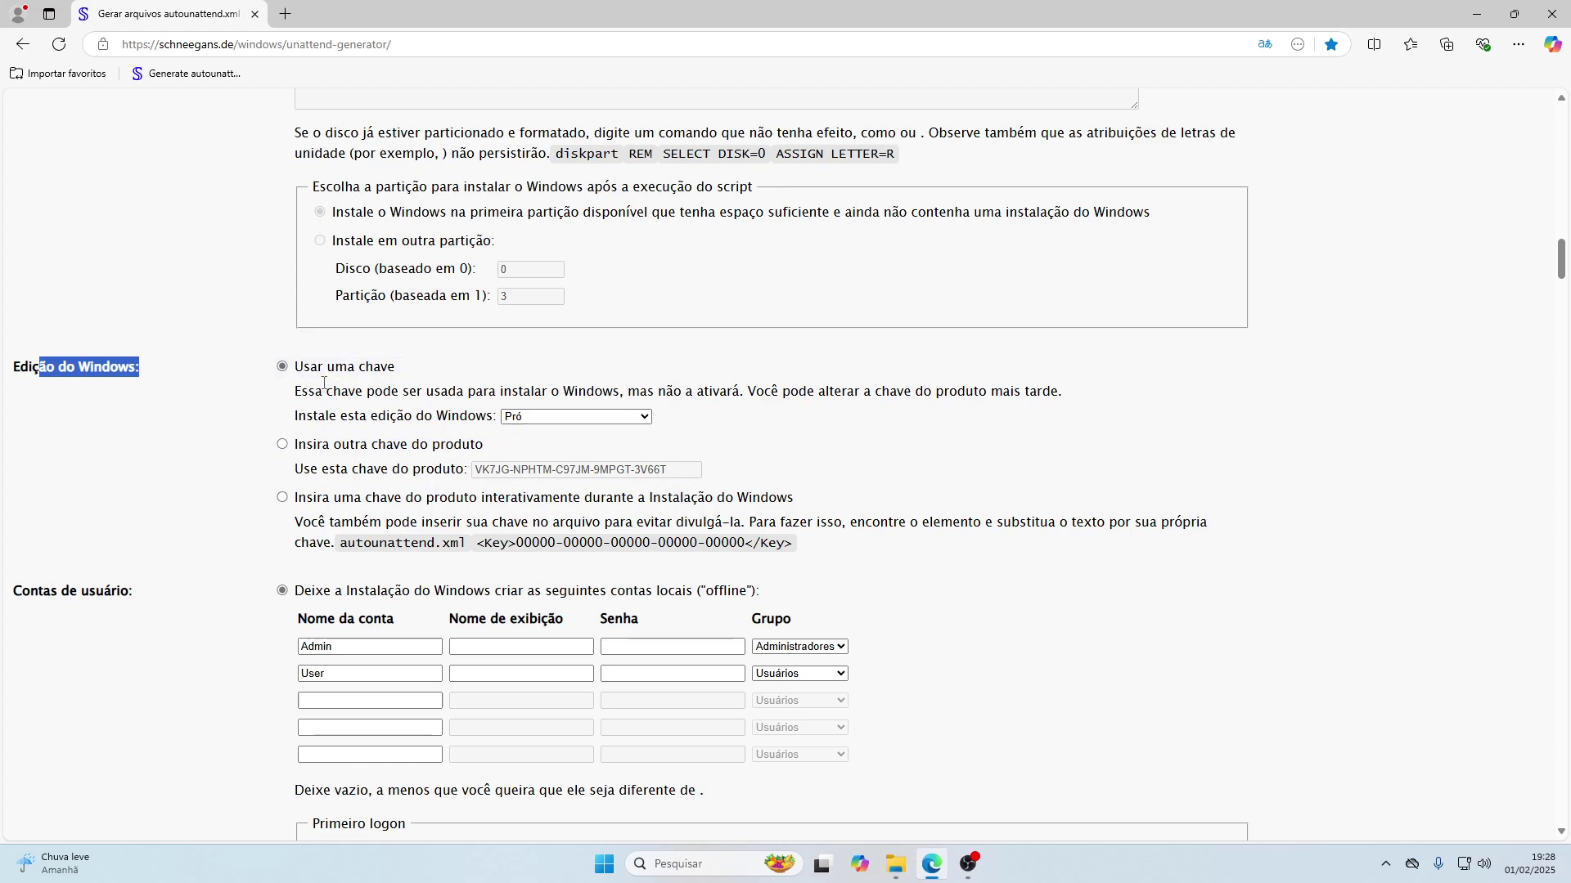
left_click(534, 419)
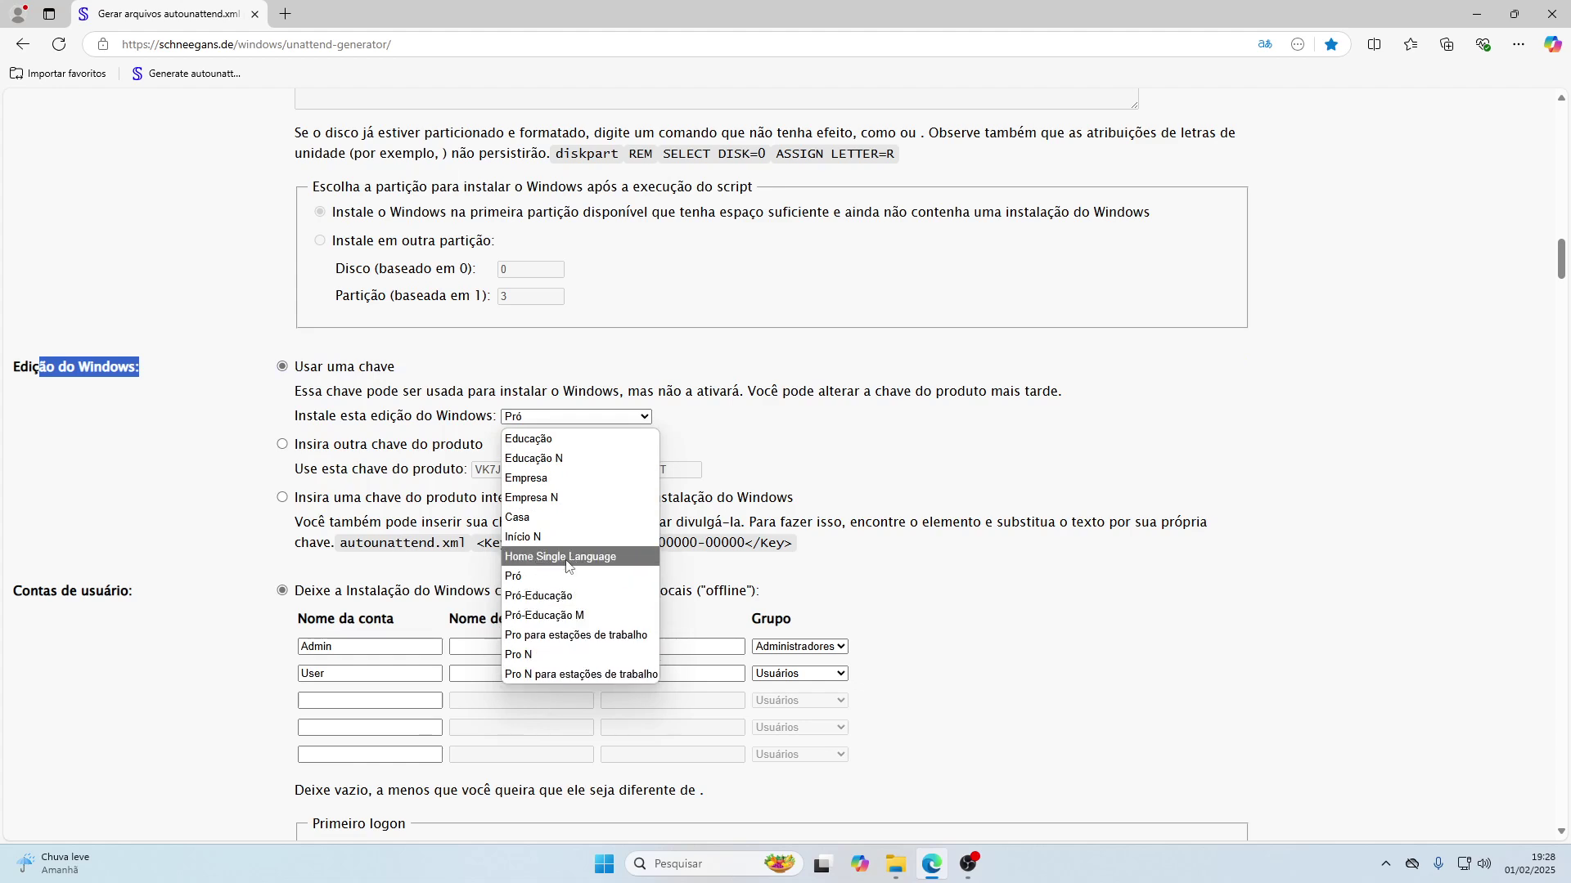
left_click(522, 579)
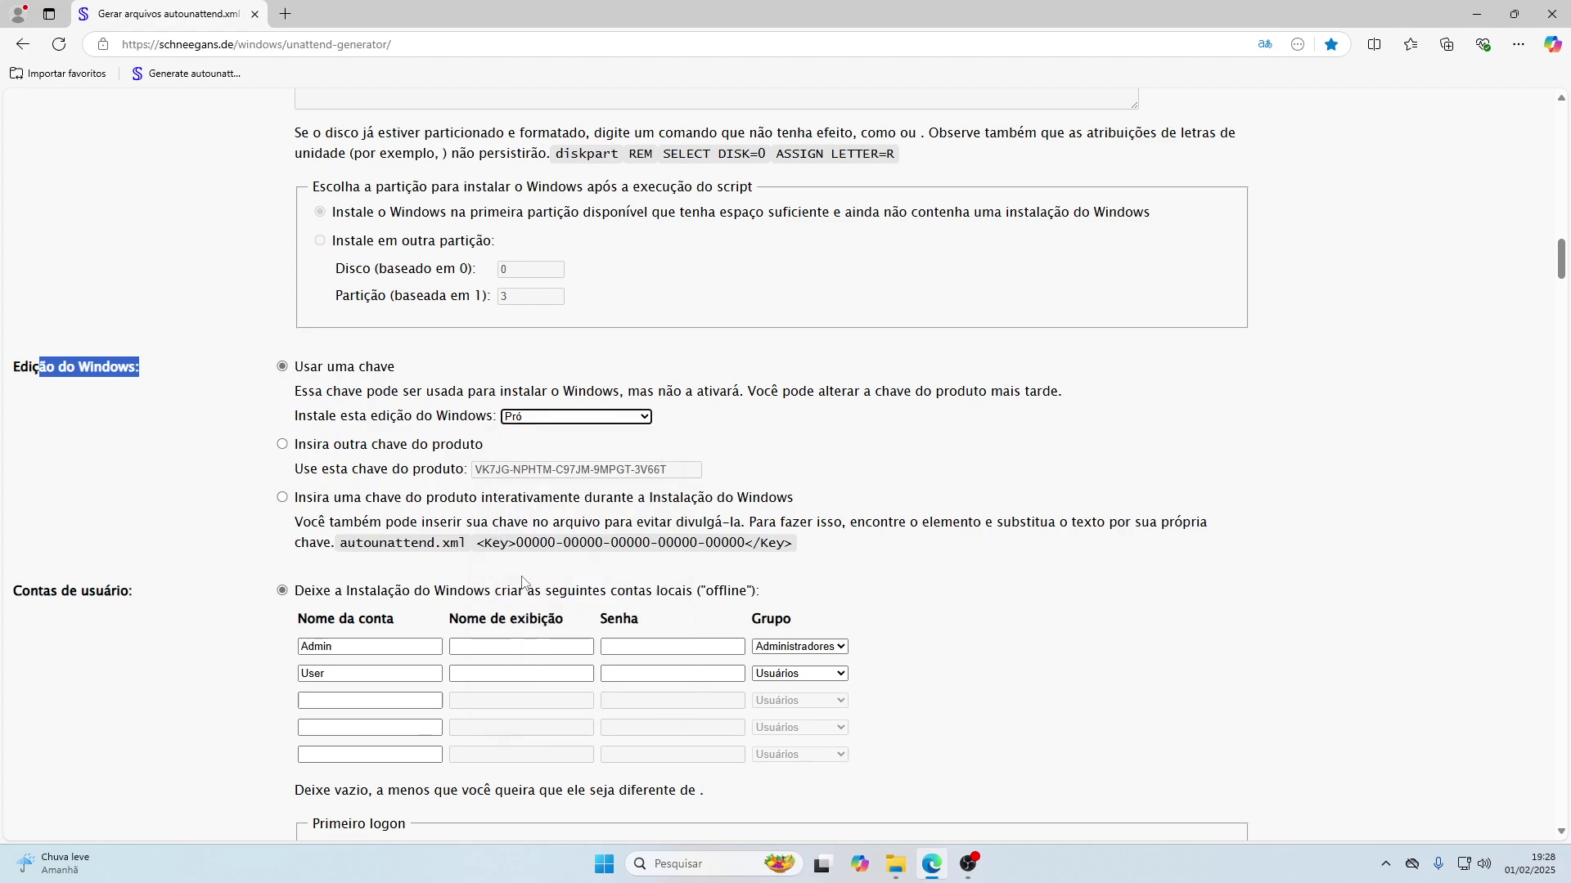
left_click(246, 533)
Remove the second local account and set the administrator account's name and display name to Usuario
scroll(202, 540, "down", 3)
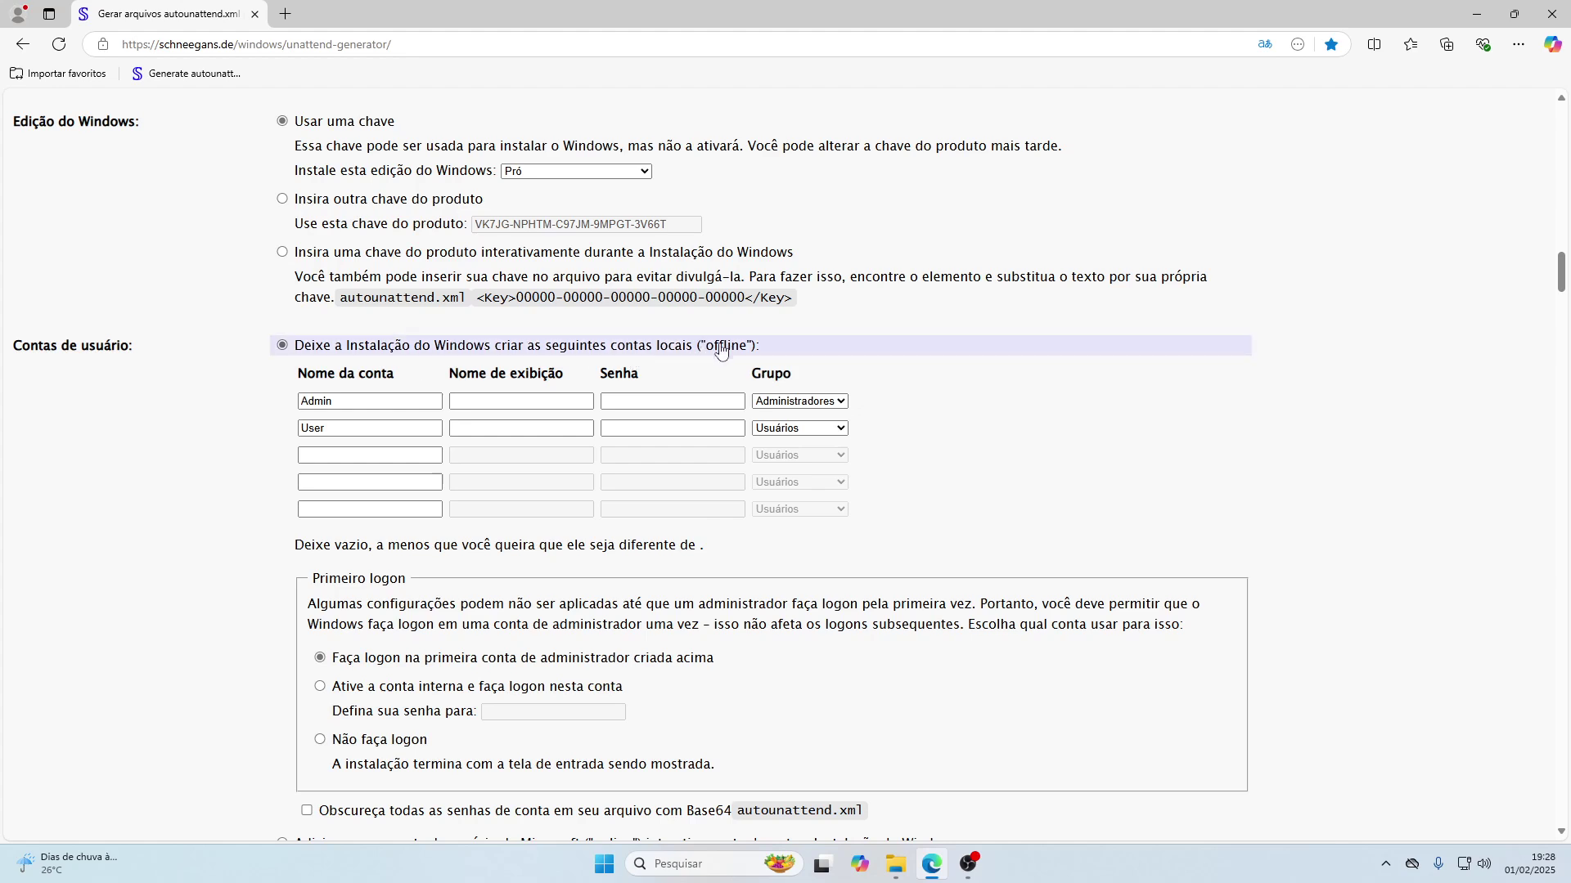
left_click_drag(383, 427, 286, 434)
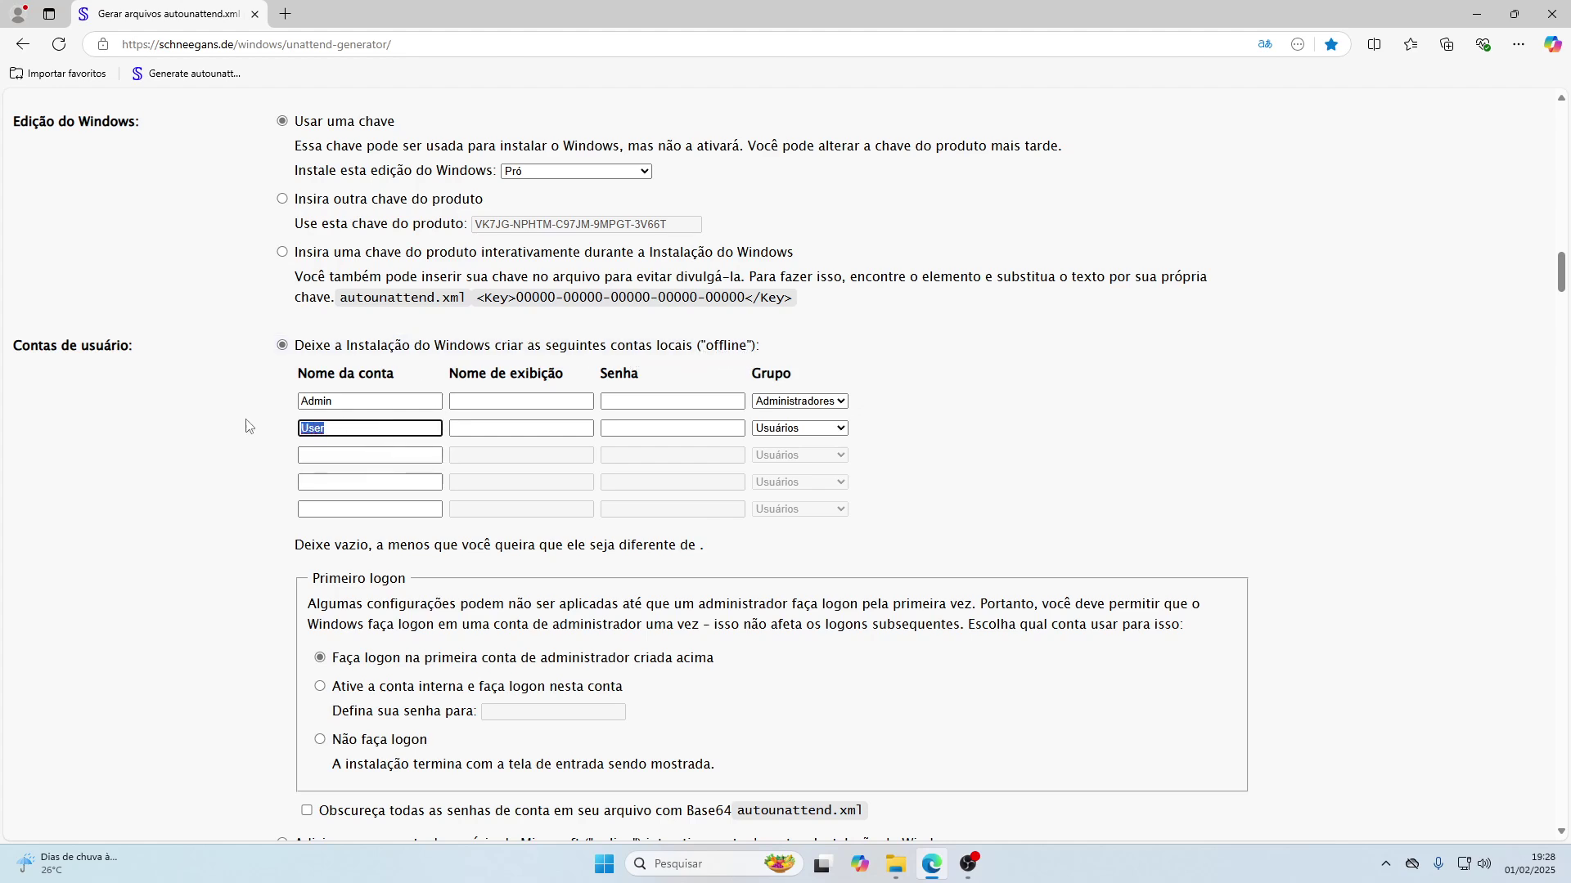
key("BackSpace")
left_click_drag(389, 402, 162, 395)
type("Usuario")
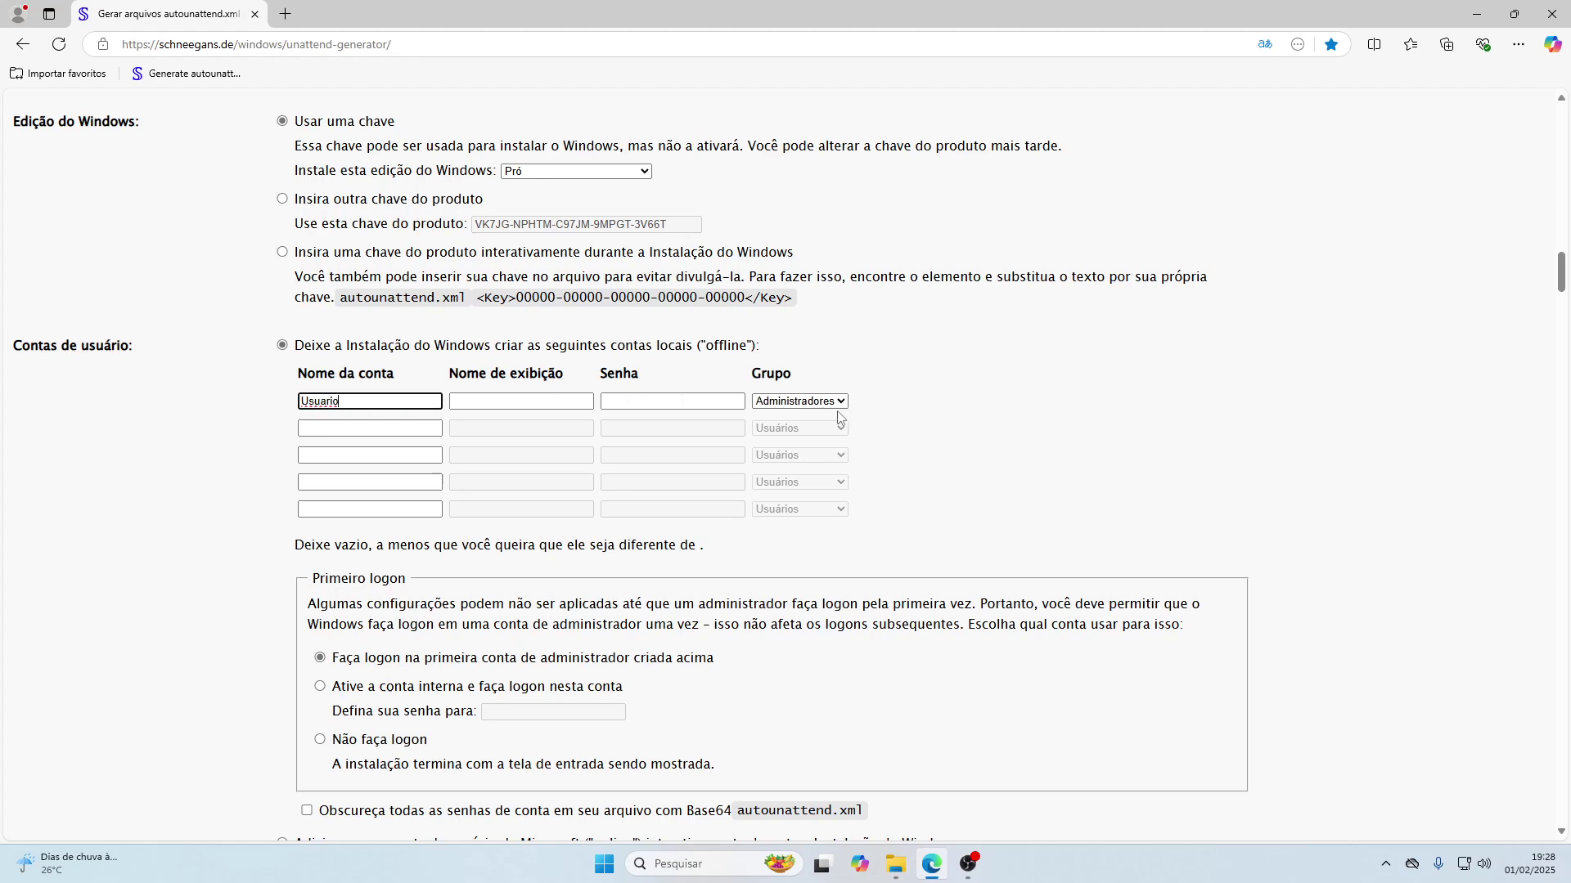
left_click(526, 401)
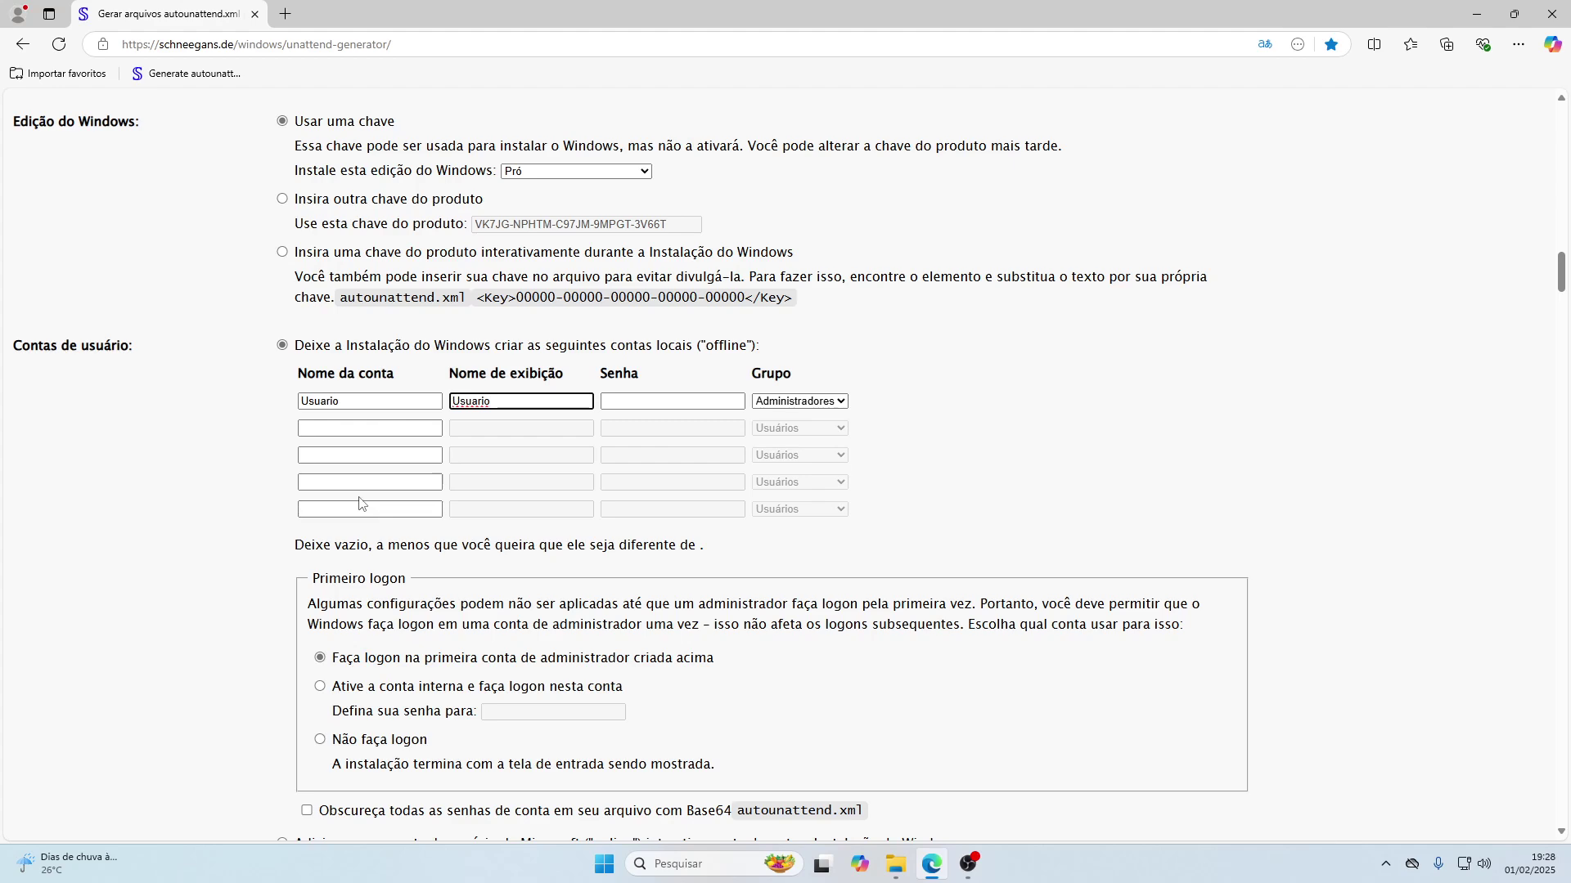
Review the first logon, password expiration and account lockout policy settings
scroll(360, 503, "down", 3)
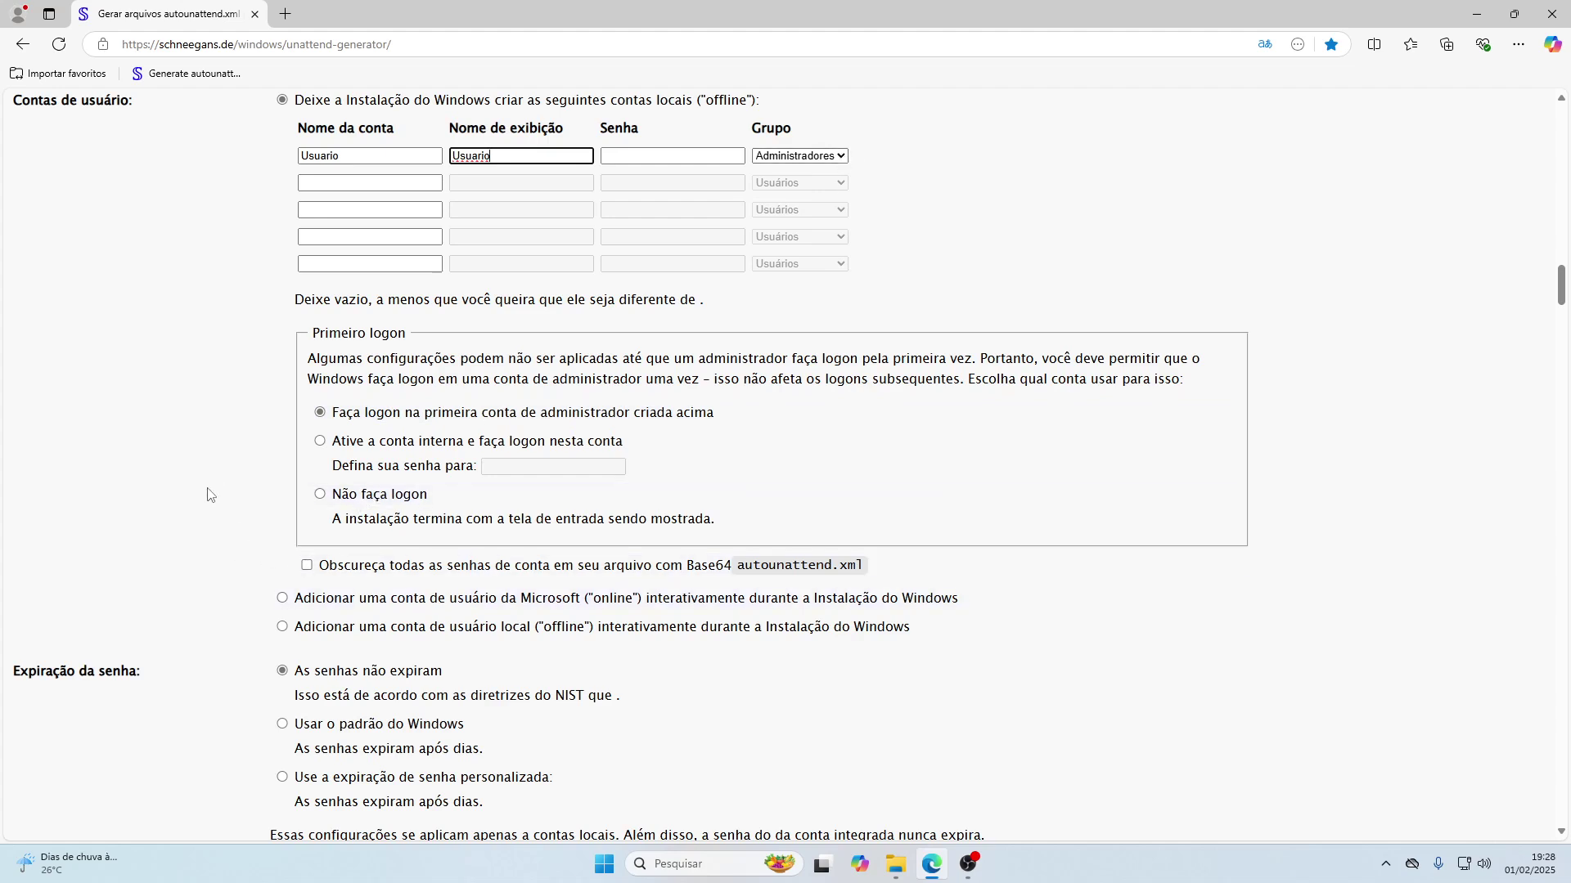
scroll(207, 494, "down", 2)
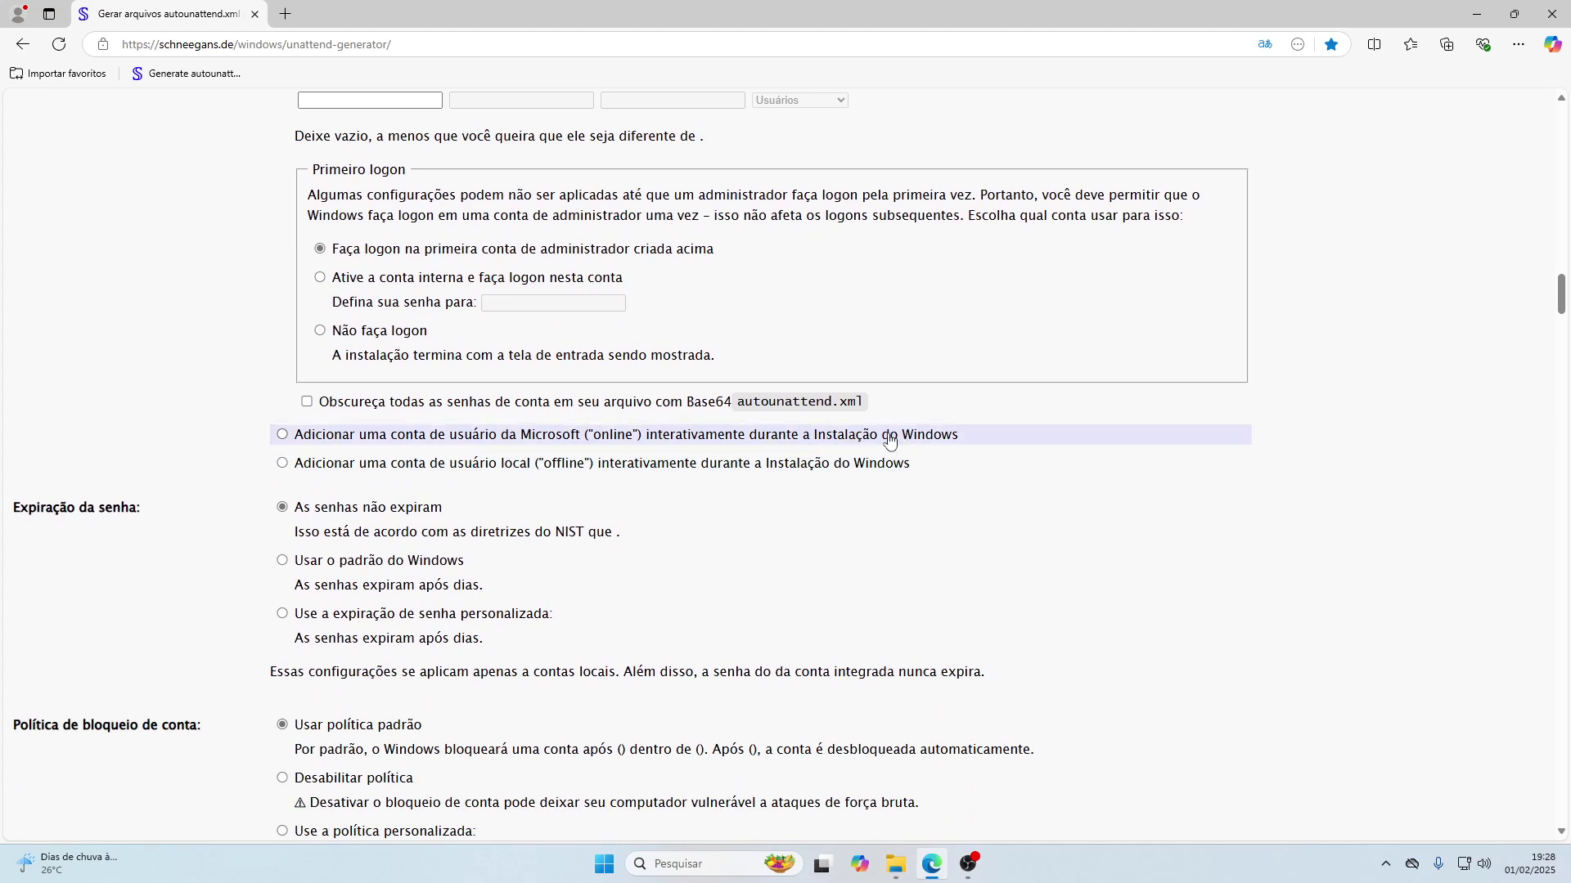
scroll(303, 441, "up", 1)
scroll(351, 218, "up", 2)
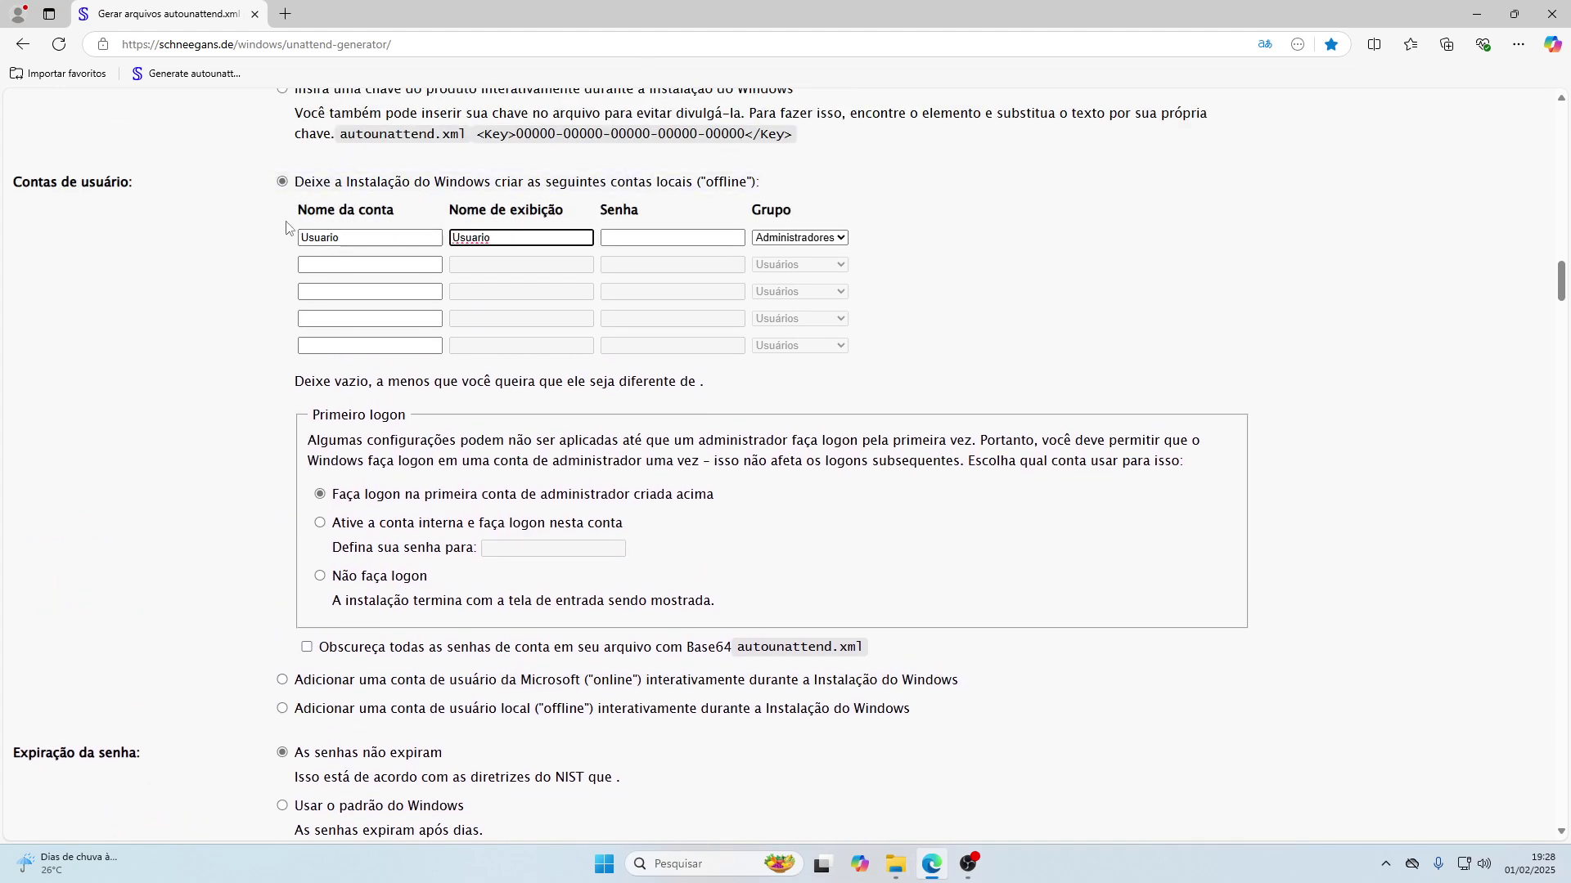
scroll(449, 241, "down", 4)
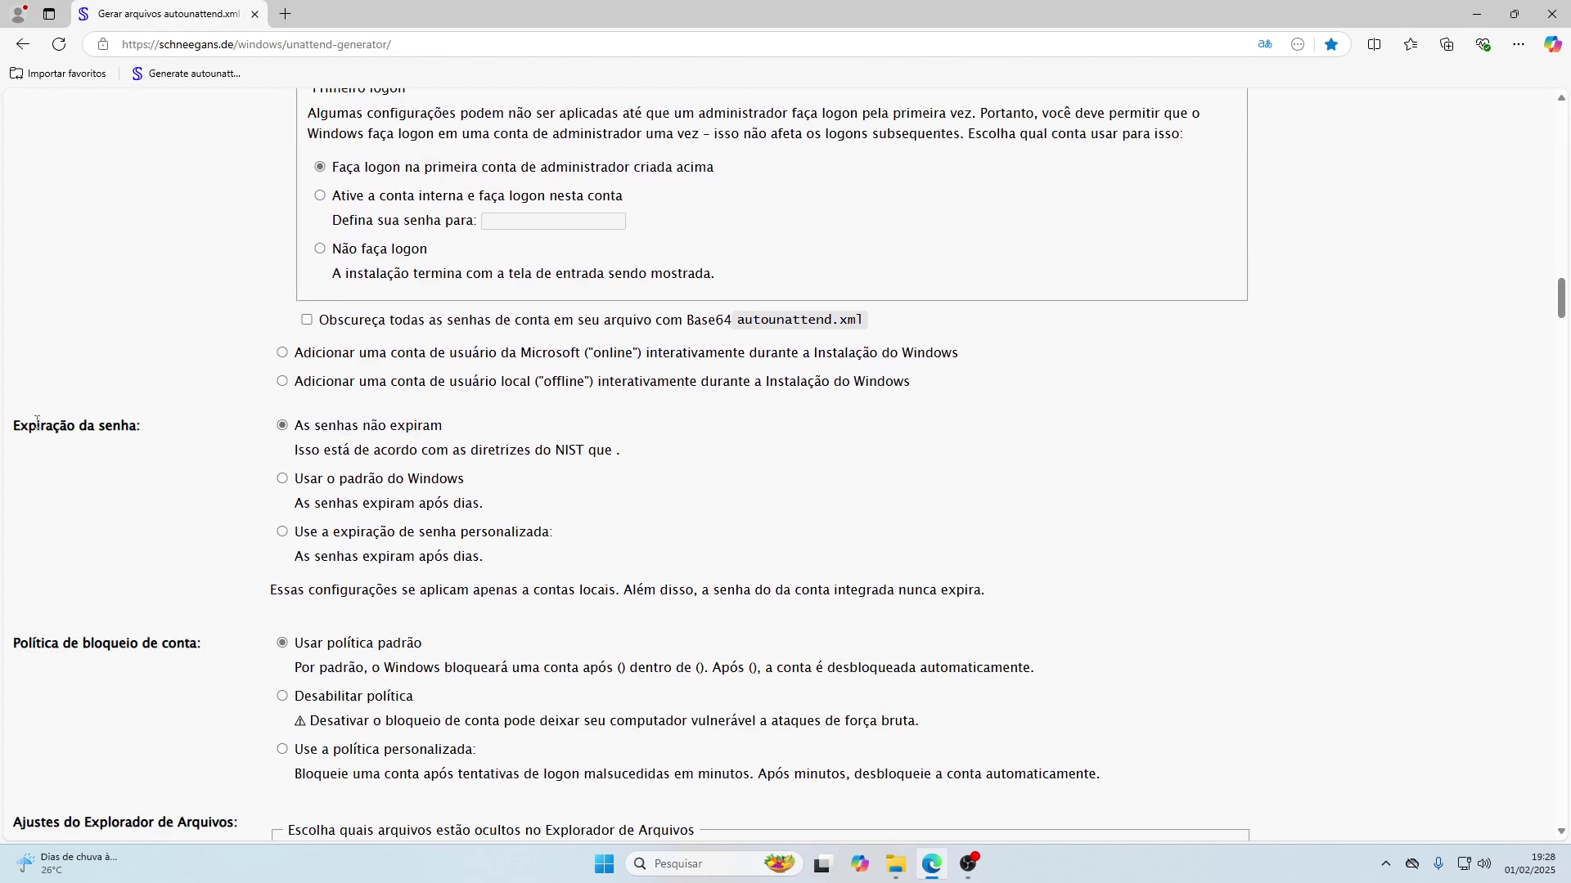
left_click_drag(28, 425, 182, 431)
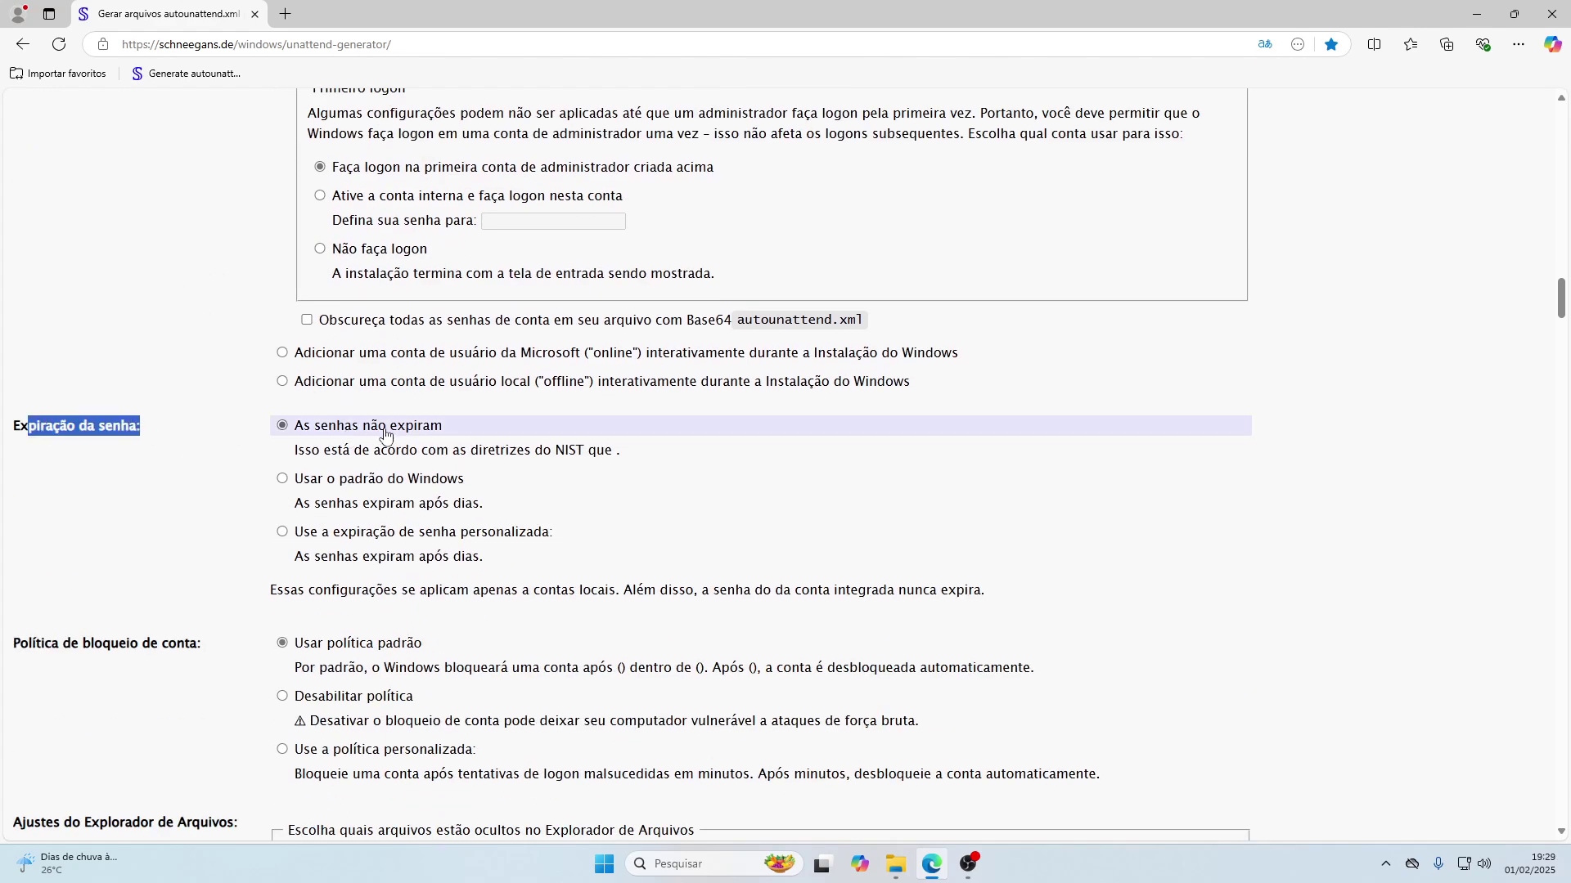
scroll(217, 505, "down", 2)
left_click_drag(13, 478, 223, 484)
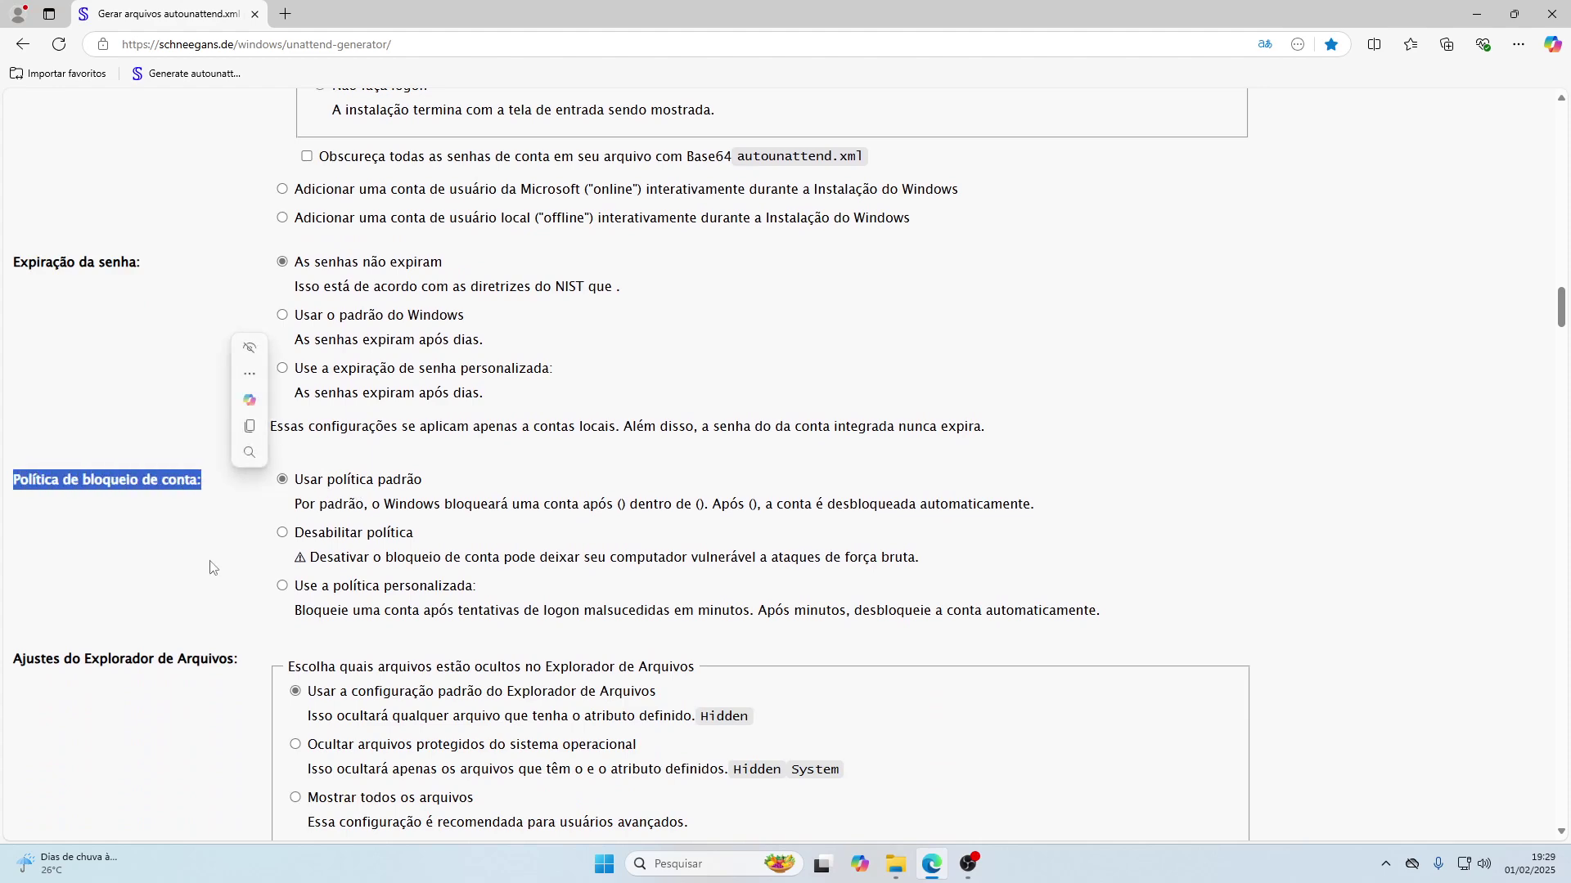
Examine the File Explorer tweaks and the search box and icon settings for the Start menu and taskbar
scroll(212, 567, "down", 3)
left_click_drag(34, 414, 230, 417)
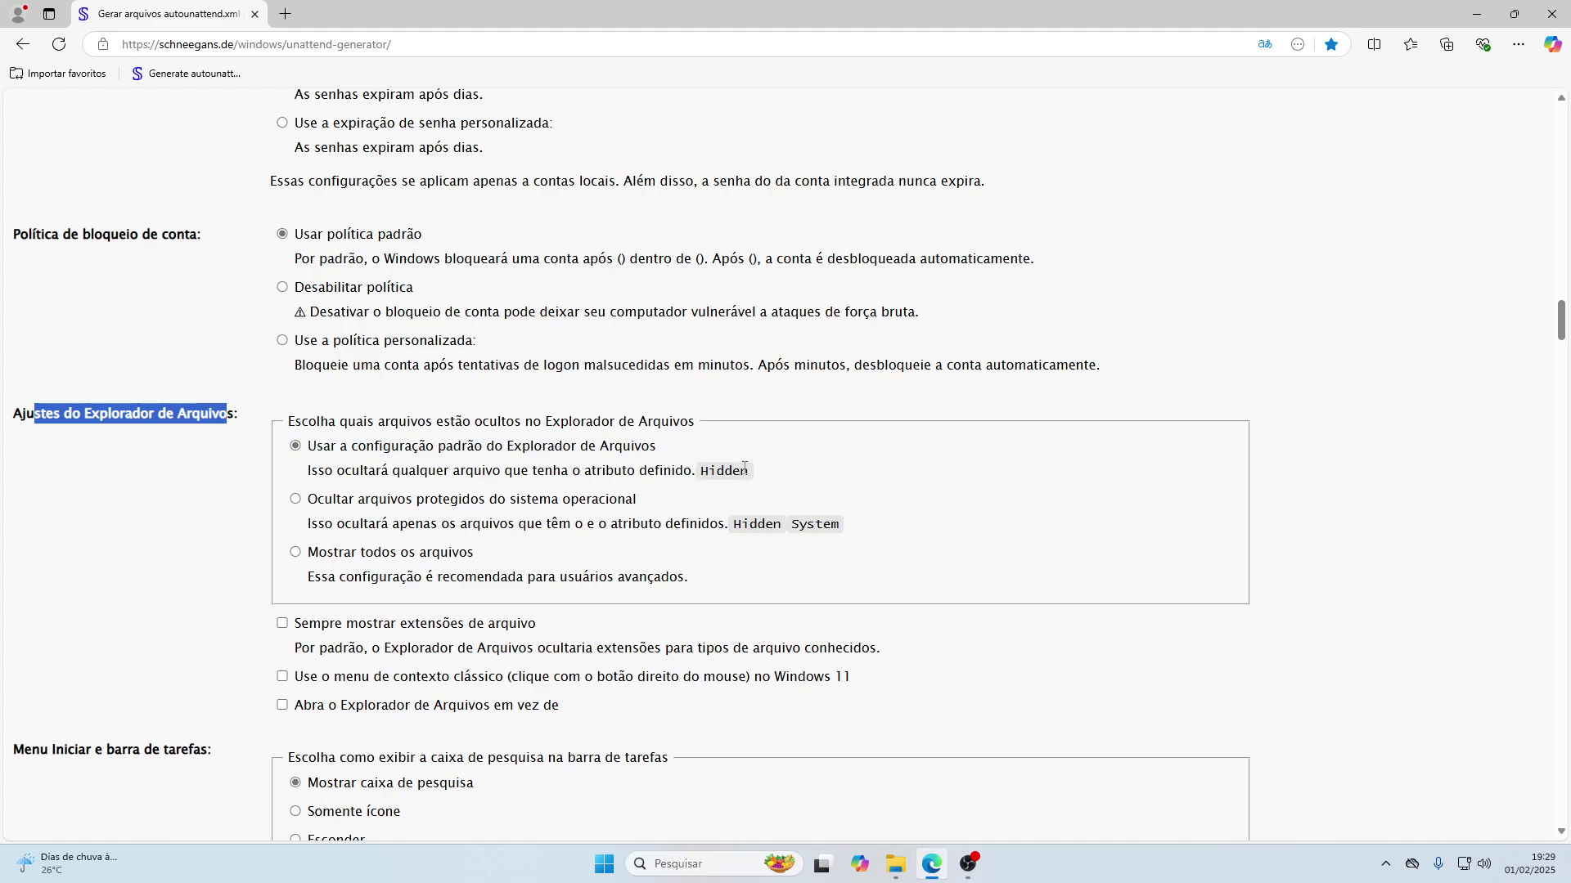
scroll(196, 511, "down", 2)
scroll(196, 511, "down", 1)
left_click(138, 404)
left_click_drag(24, 497, 211, 523)
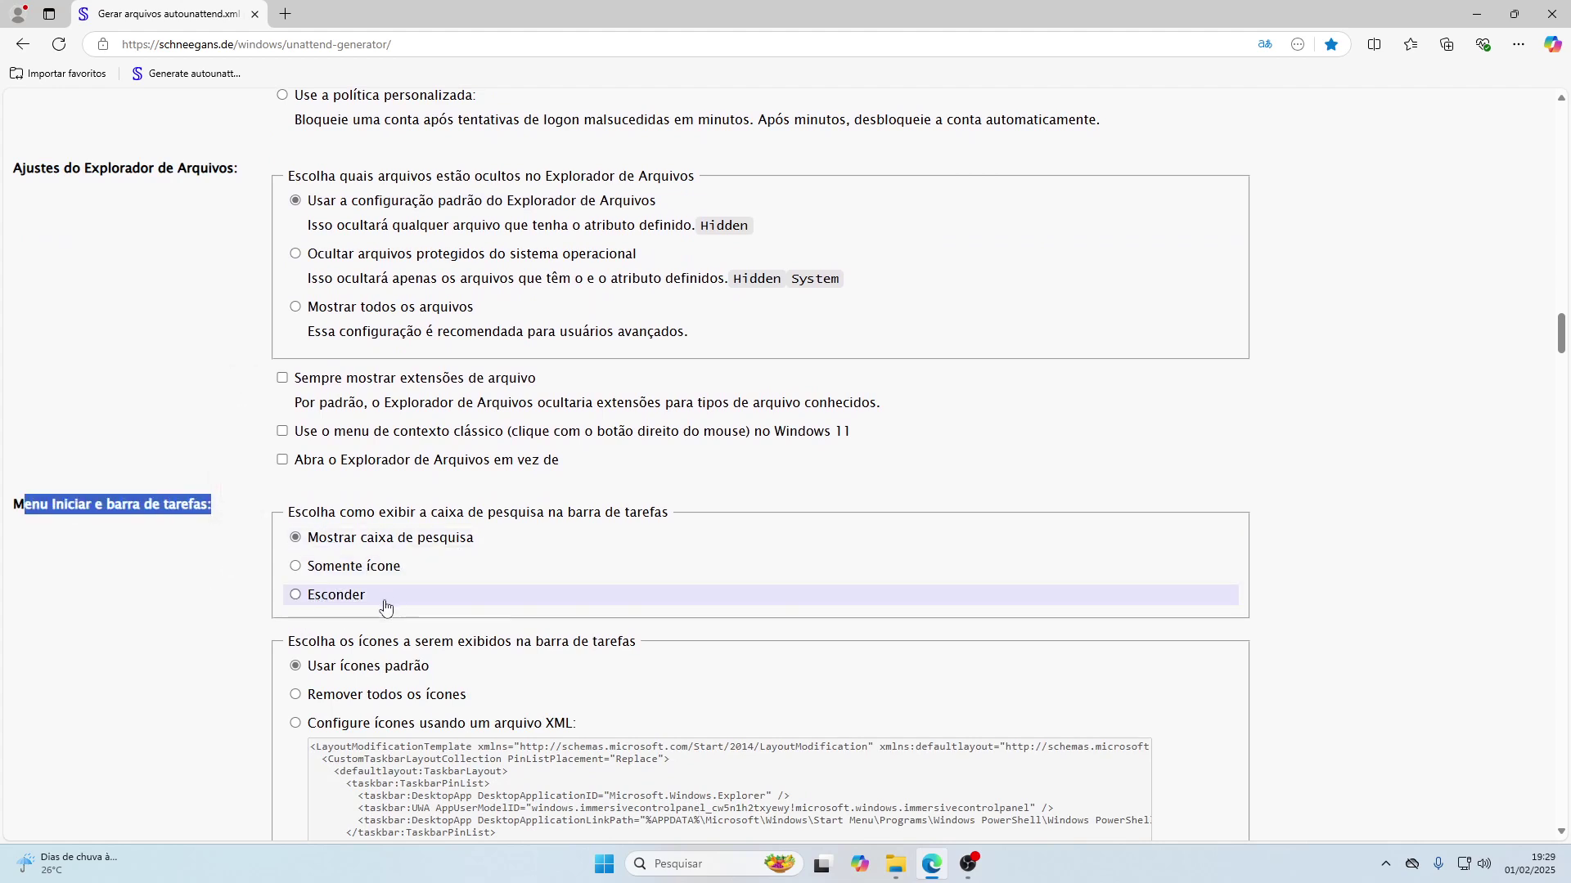
scroll(301, 605, "down", 2)
scroll(245, 376, "down", 2)
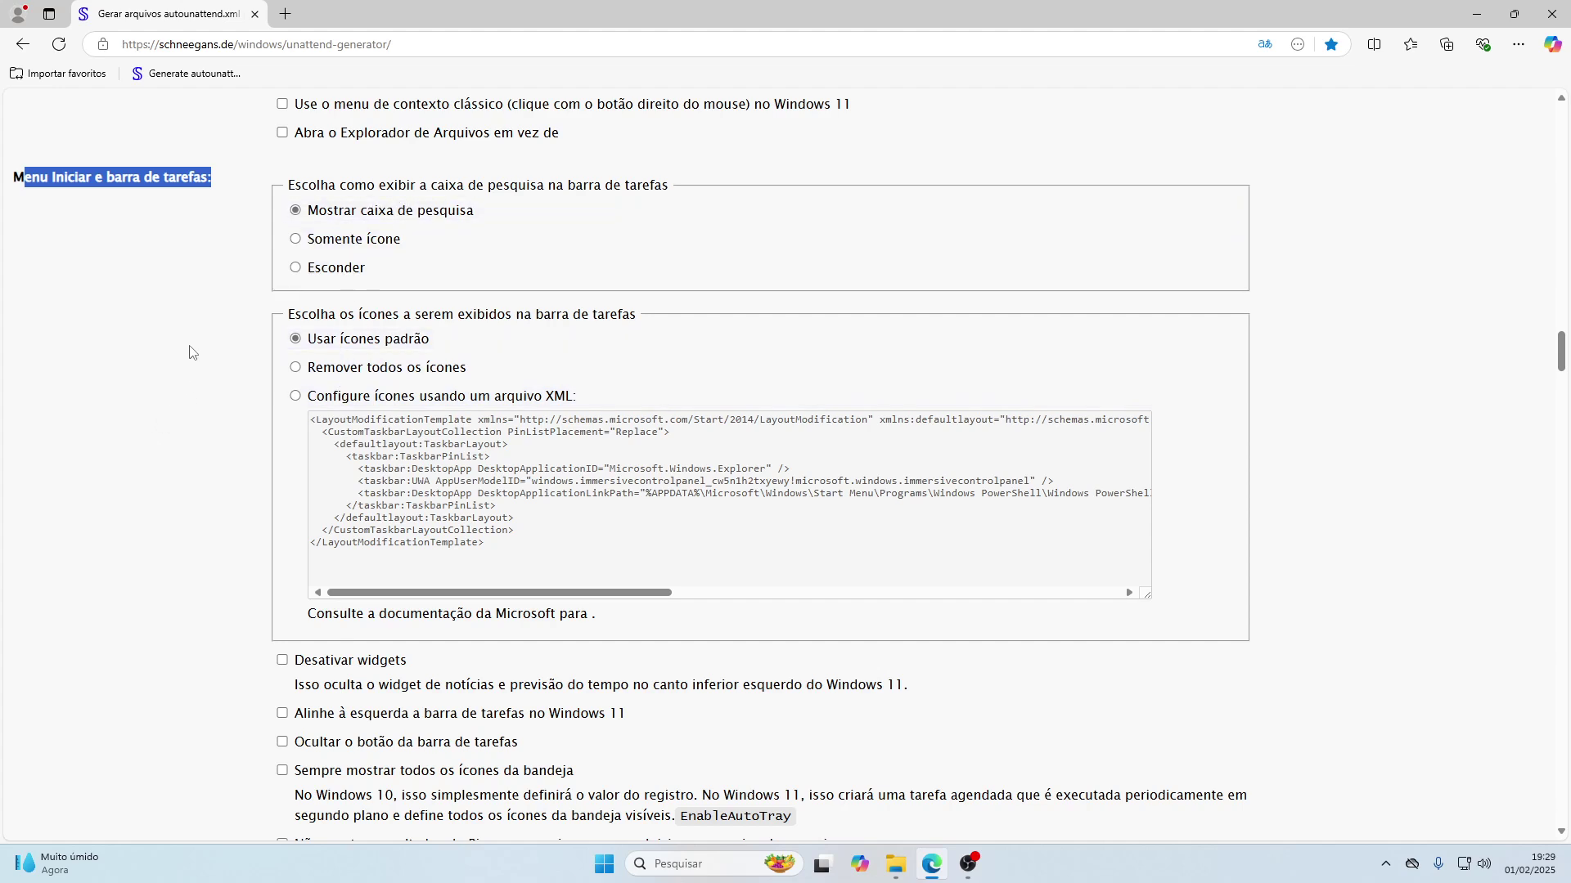
Enable disabling the Windows 11 news and weather widgets (Desativar widgets)
scroll(127, 392, "down", 4)
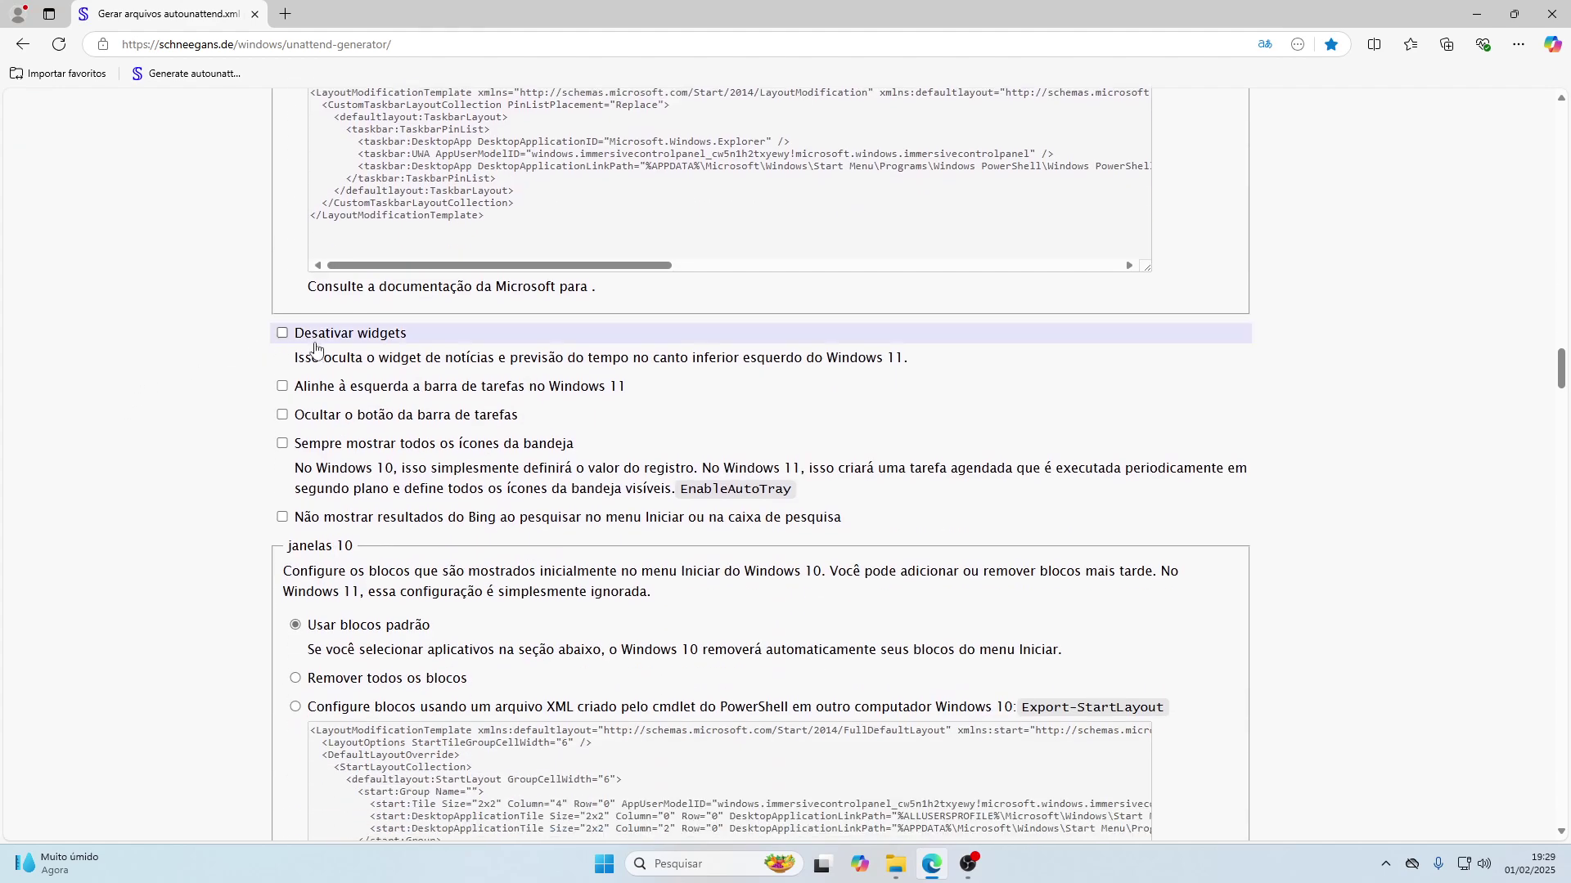
left_click_drag(409, 358, 757, 358)
left_click(283, 334)
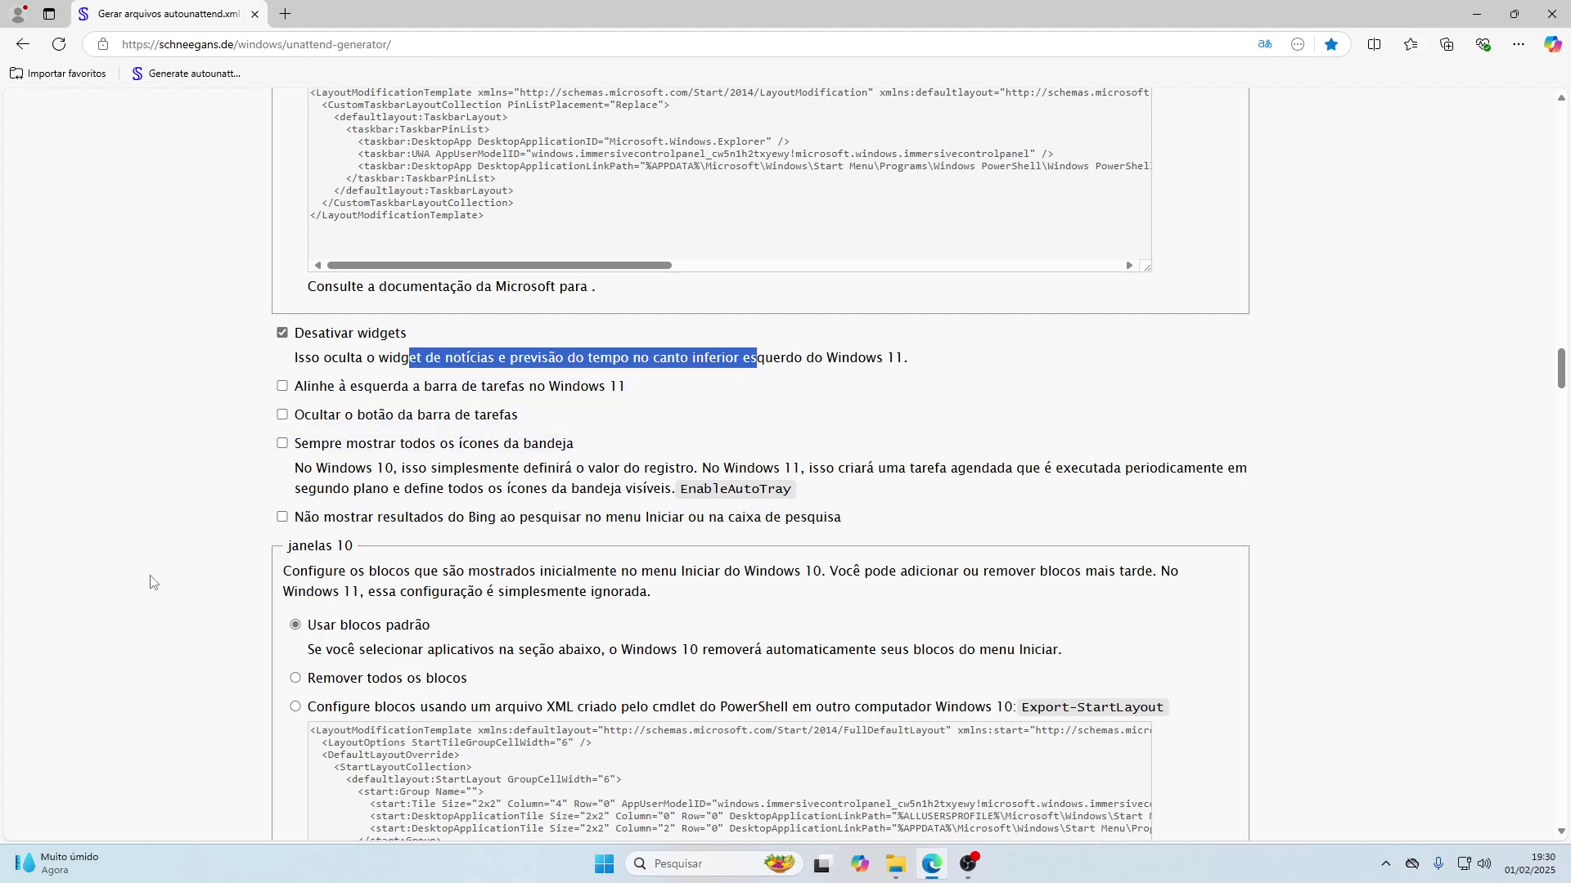
Review the Windows 10 tile settings and choose the default Start menu pins (Usar pinos padrão) for Windows 11
scroll(150, 583, "down", 4)
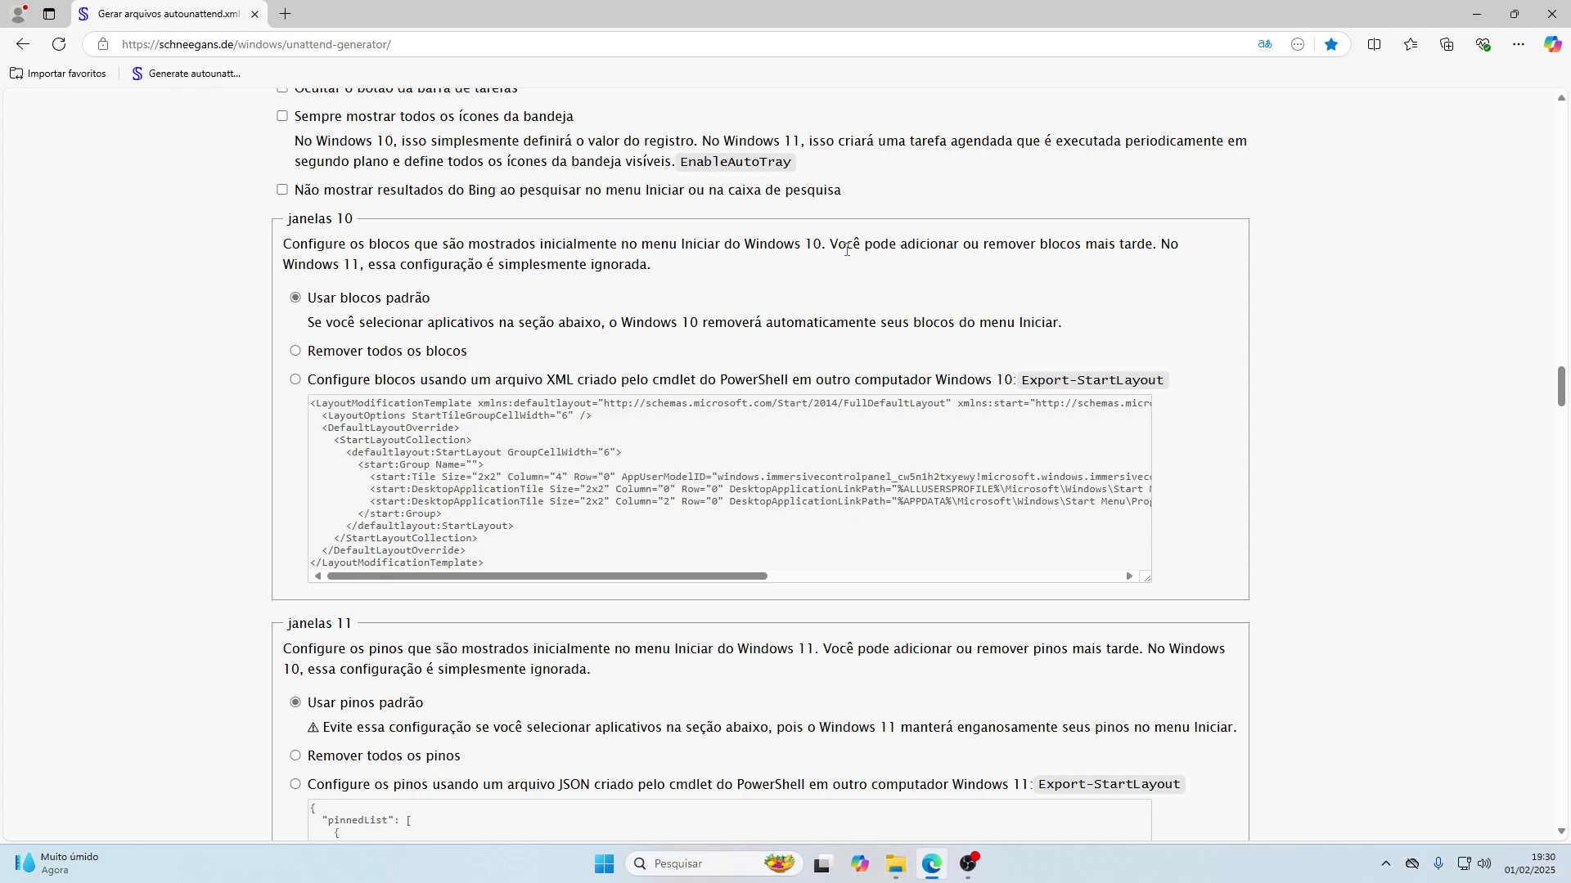
left_click_drag(317, 219, 575, 265)
scroll(308, 454, "down", 2)
left_click_drag(309, 454, 589, 544)
left_click(288, 322)
scroll(288, 321, "down", 2)
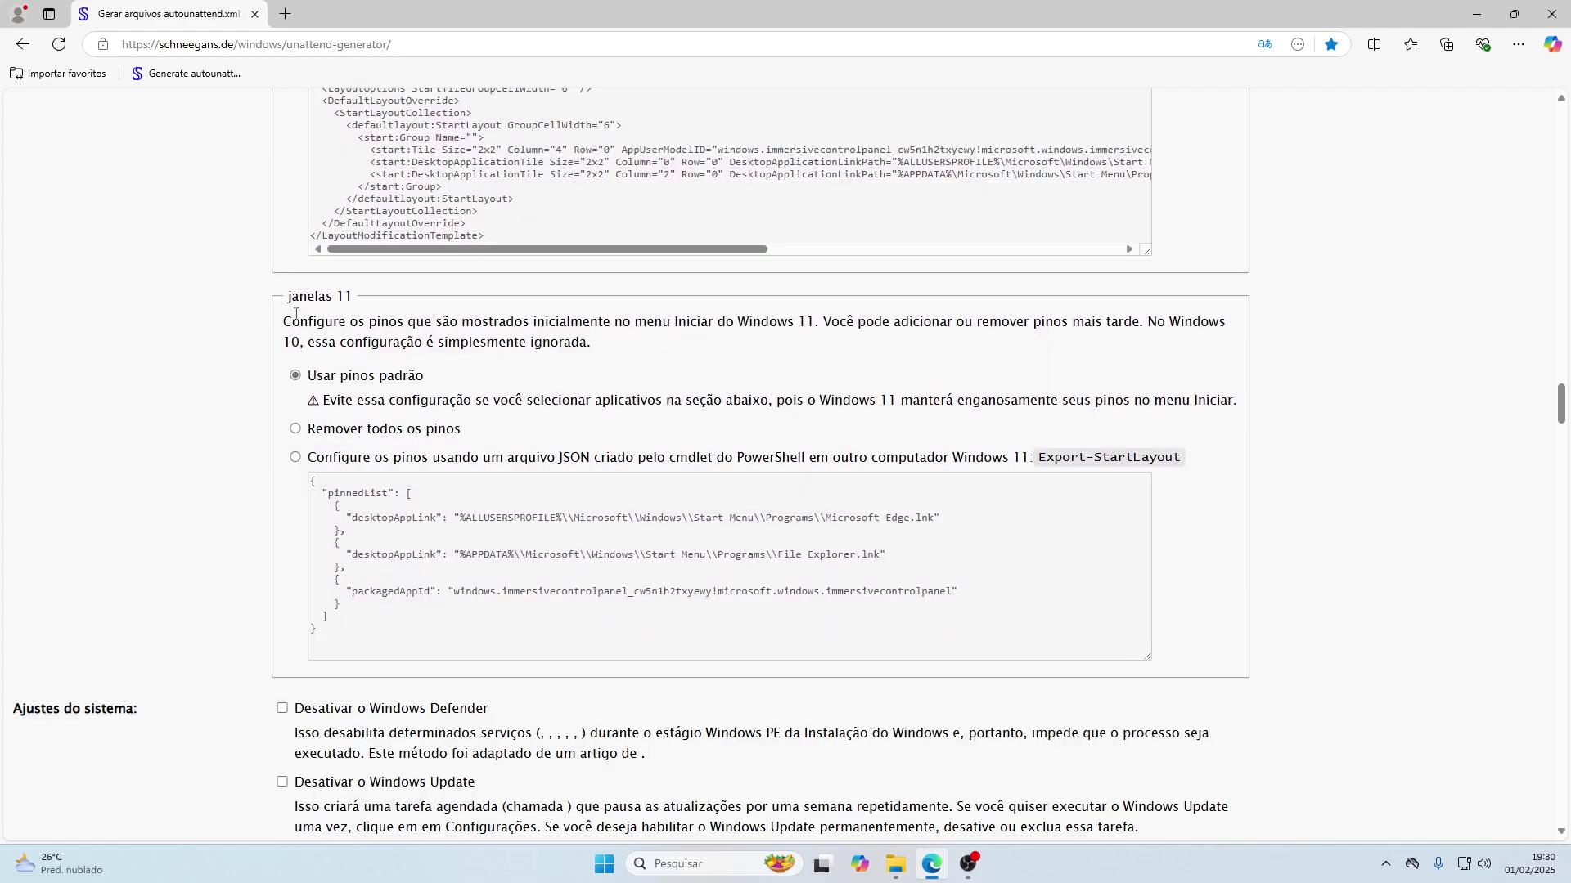
left_click_drag(288, 302, 505, 324)
left_click(342, 381)
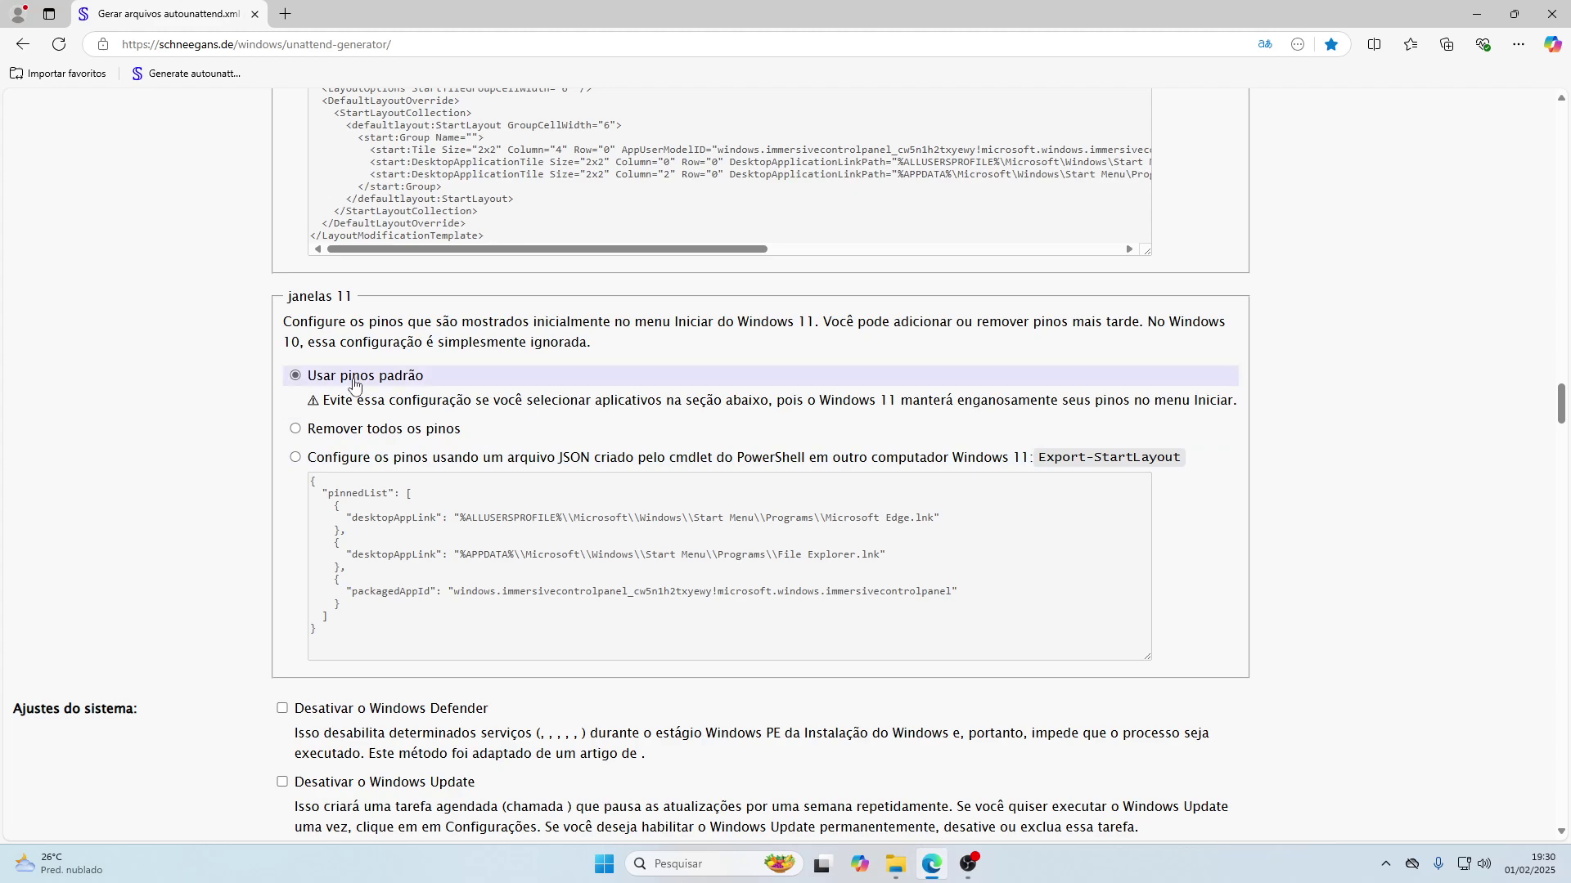
Enable the system tweak that prevents device encryption (Impedir a criptografia do dispositivo)
scroll(353, 384, "down", 3)
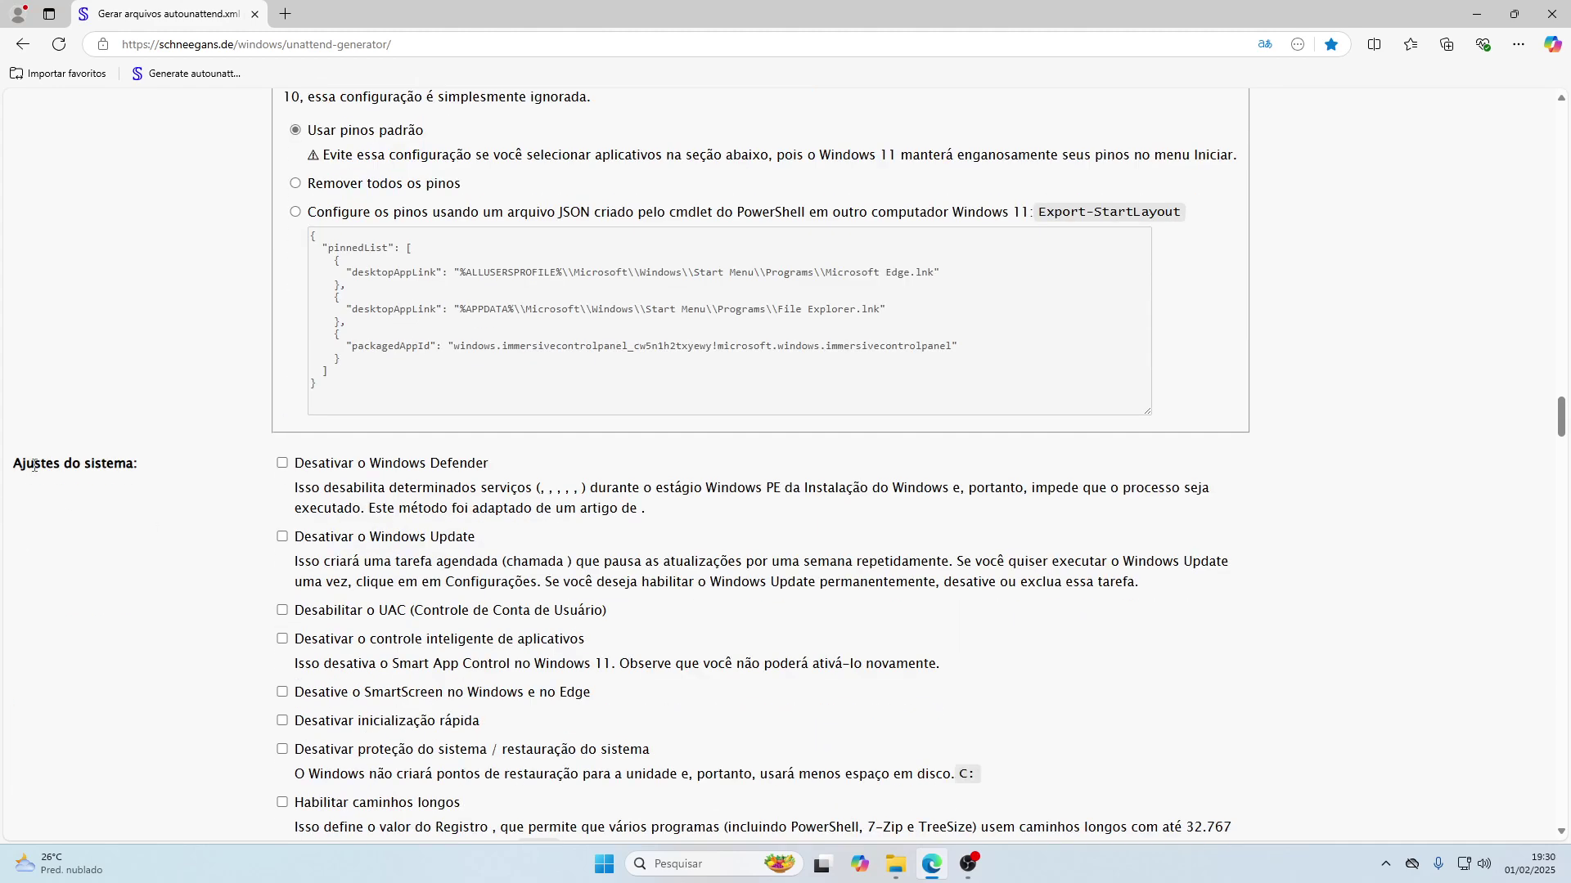
left_click_drag(34, 465, 145, 473)
scroll(281, 425, "down", 2)
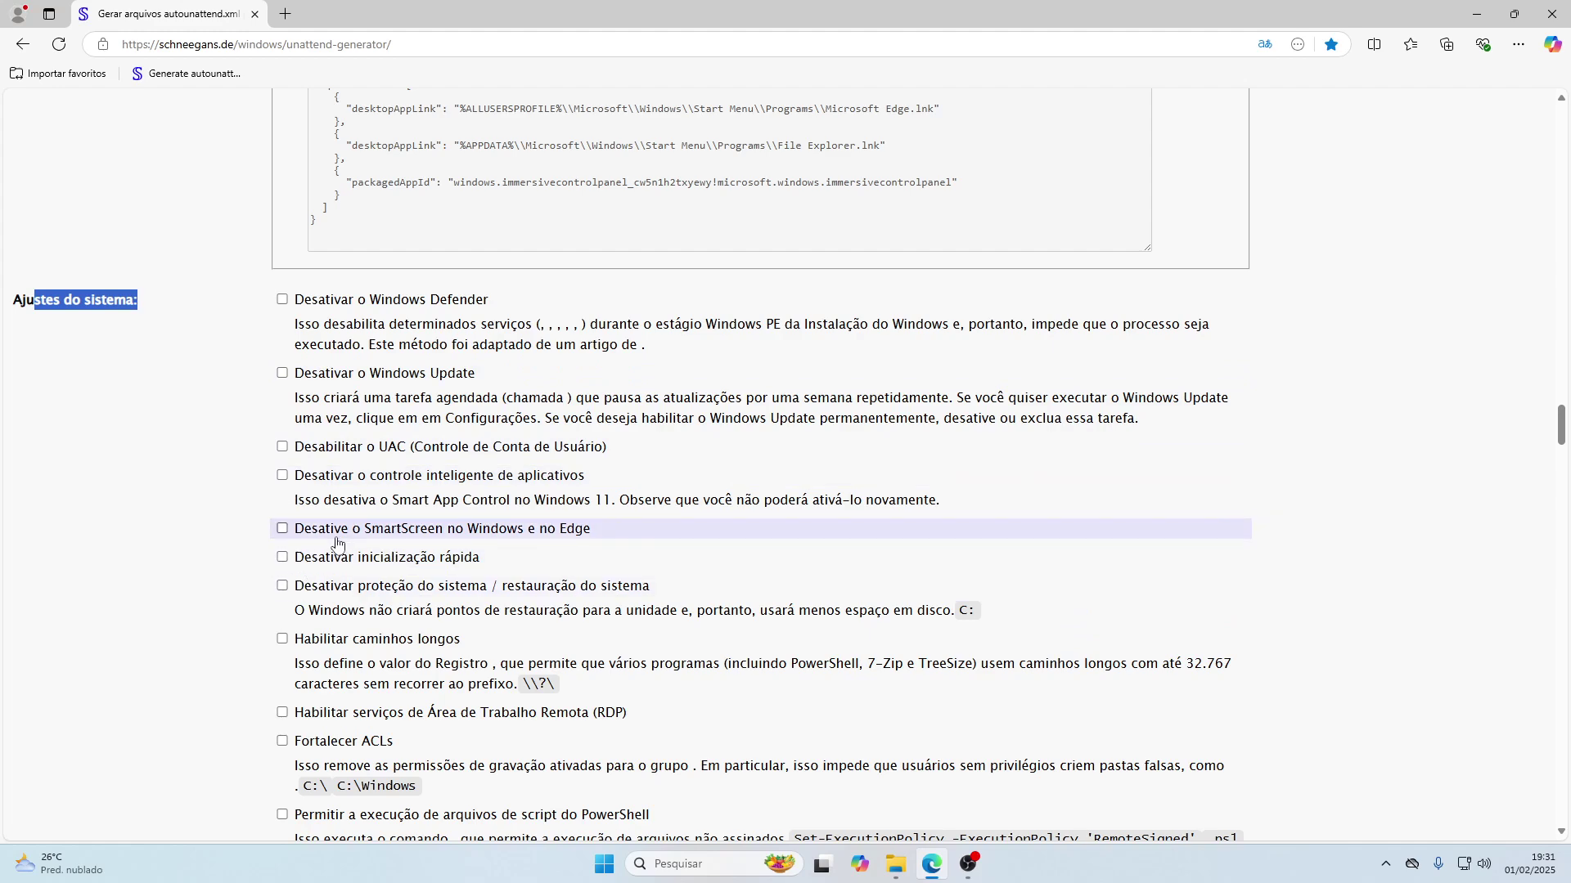
scroll(337, 544, "down", 6)
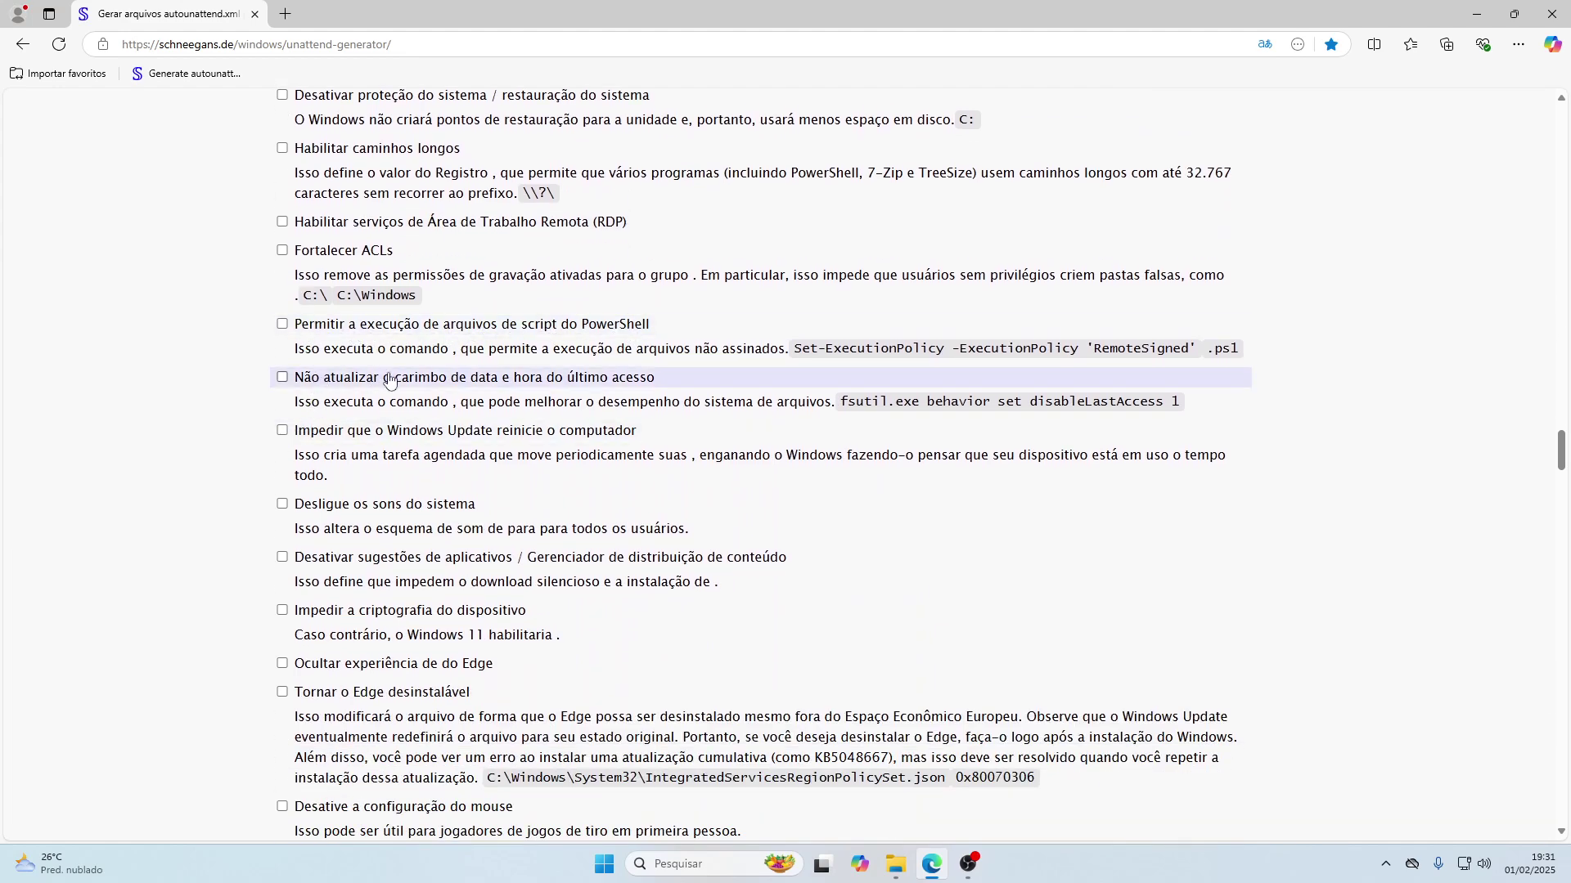
scroll(412, 460, "down", 3)
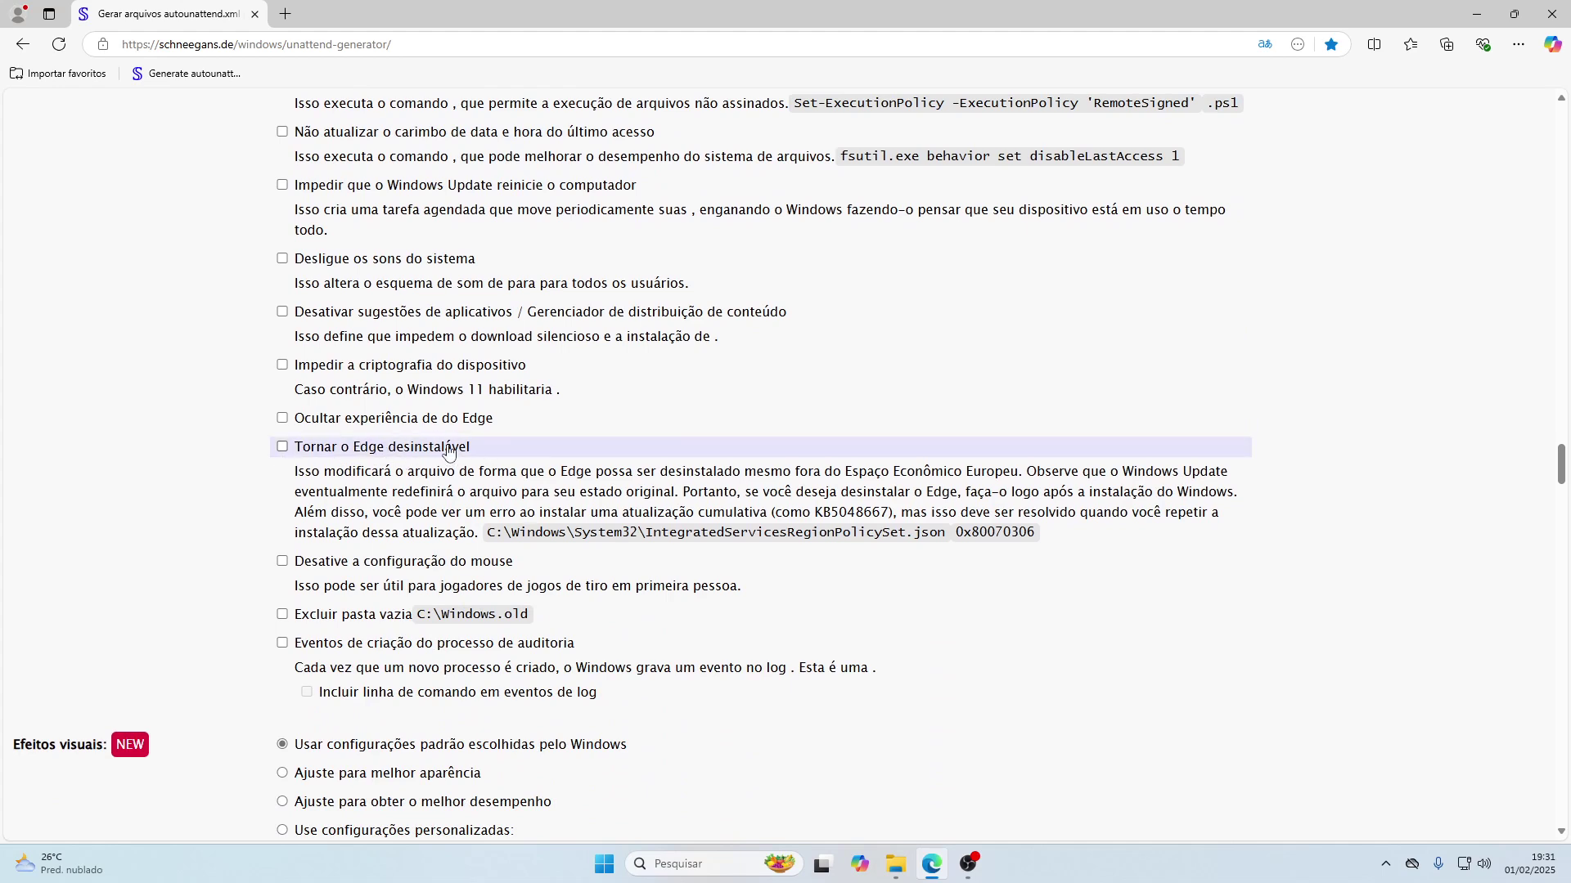
left_click(282, 447)
left_click_drag(299, 468, 692, 465)
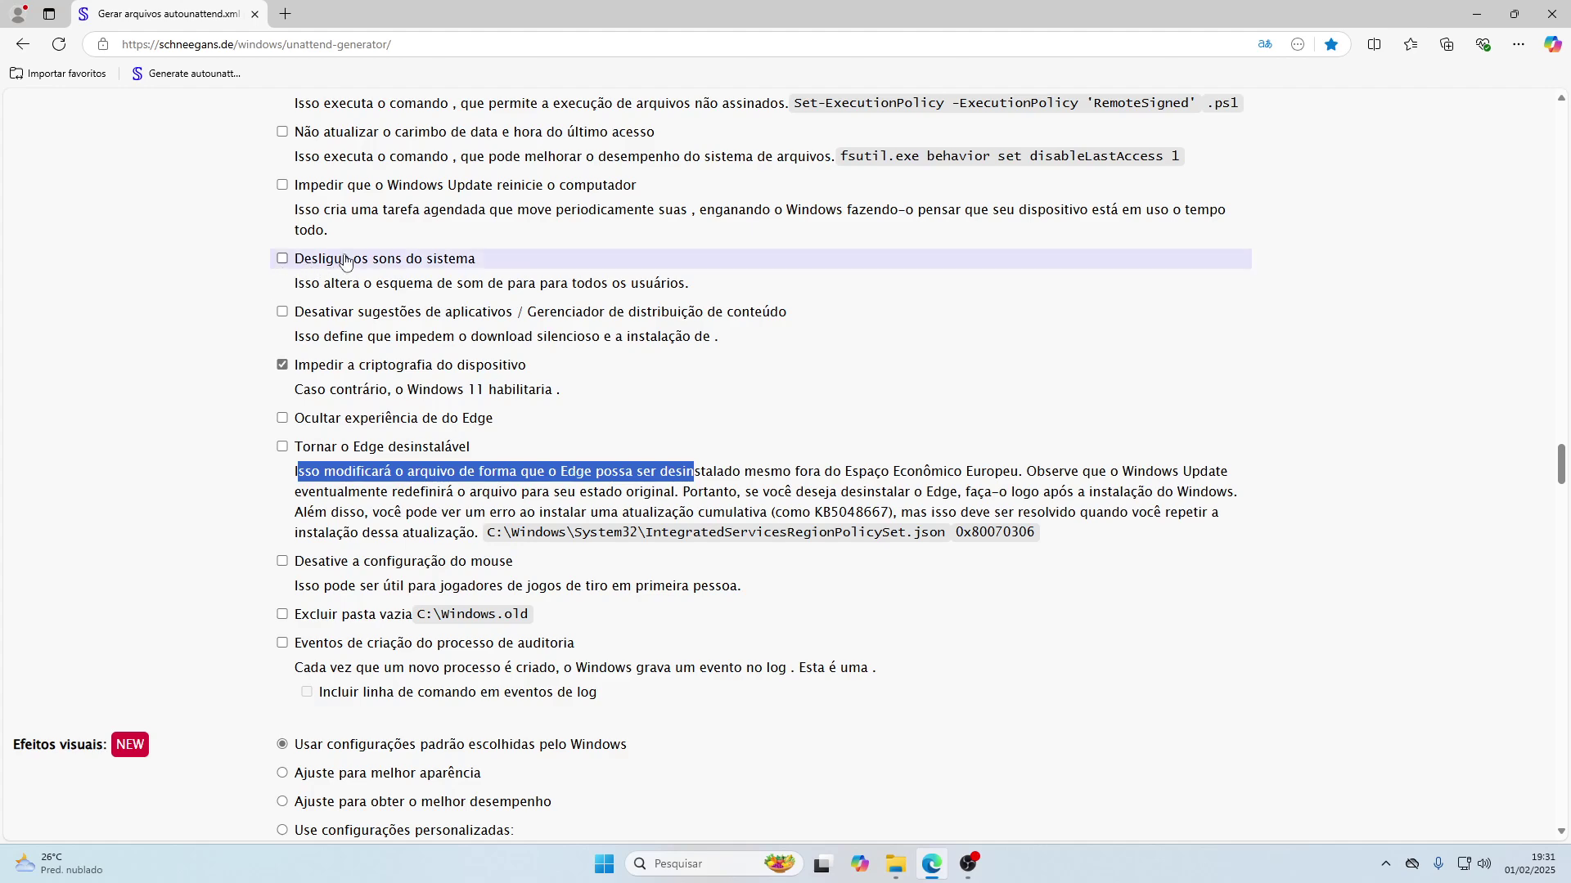
Set the visual effects to be adjusted for best performance (Ajuste para obter o melhor desempenho)
scroll(336, 343, "down", 1)
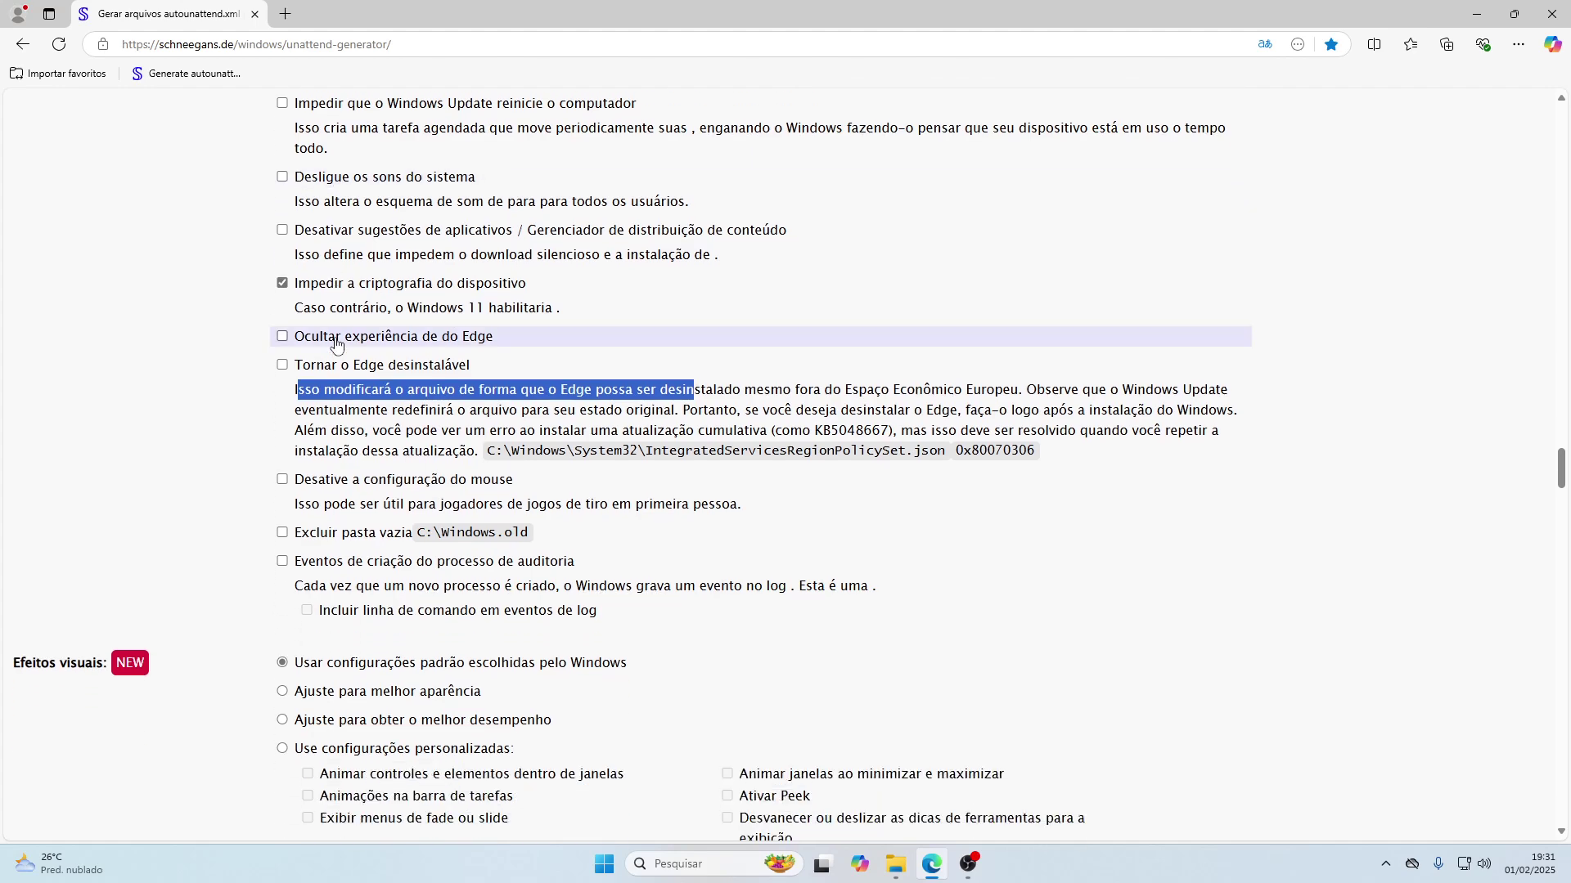
scroll(335, 343, "down", 2)
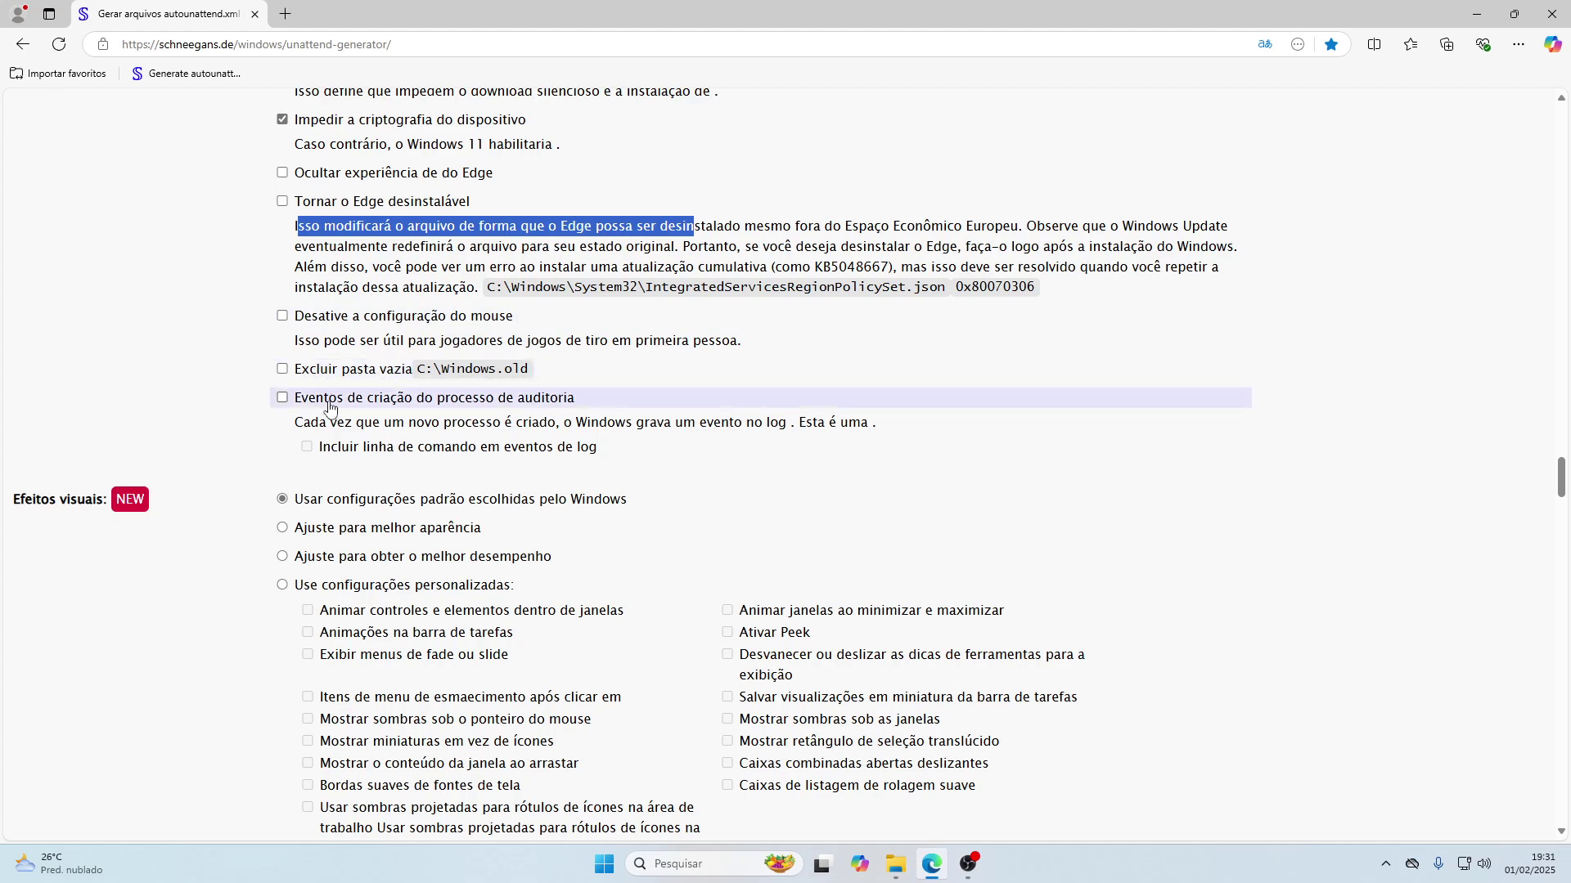
scroll(330, 406, "down", 2)
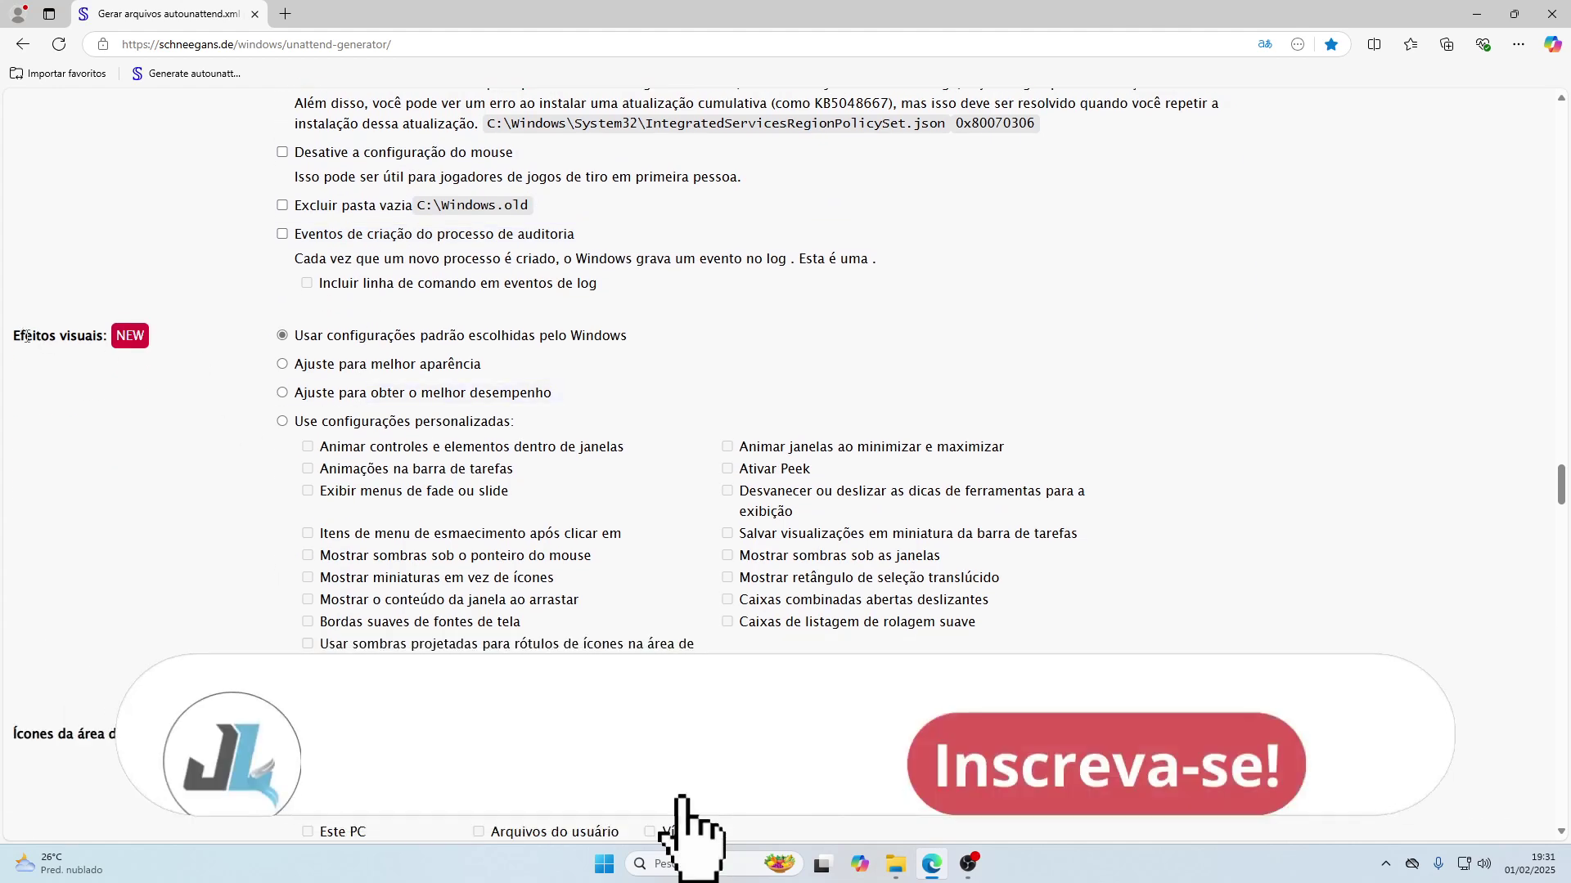
left_click_drag(27, 336, 139, 339)
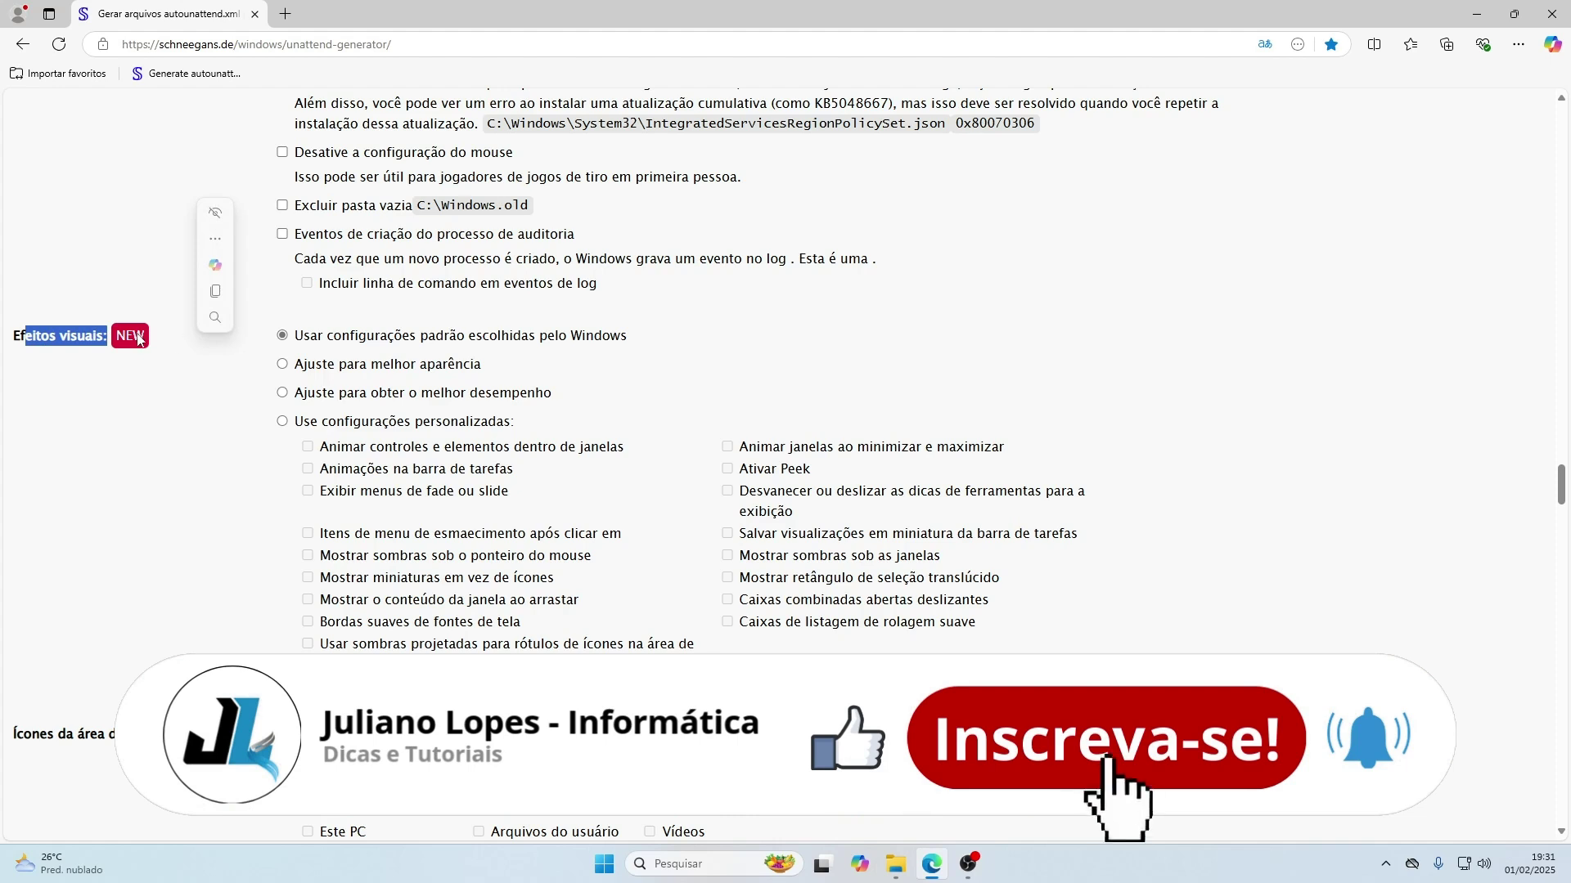
left_click(198, 392)
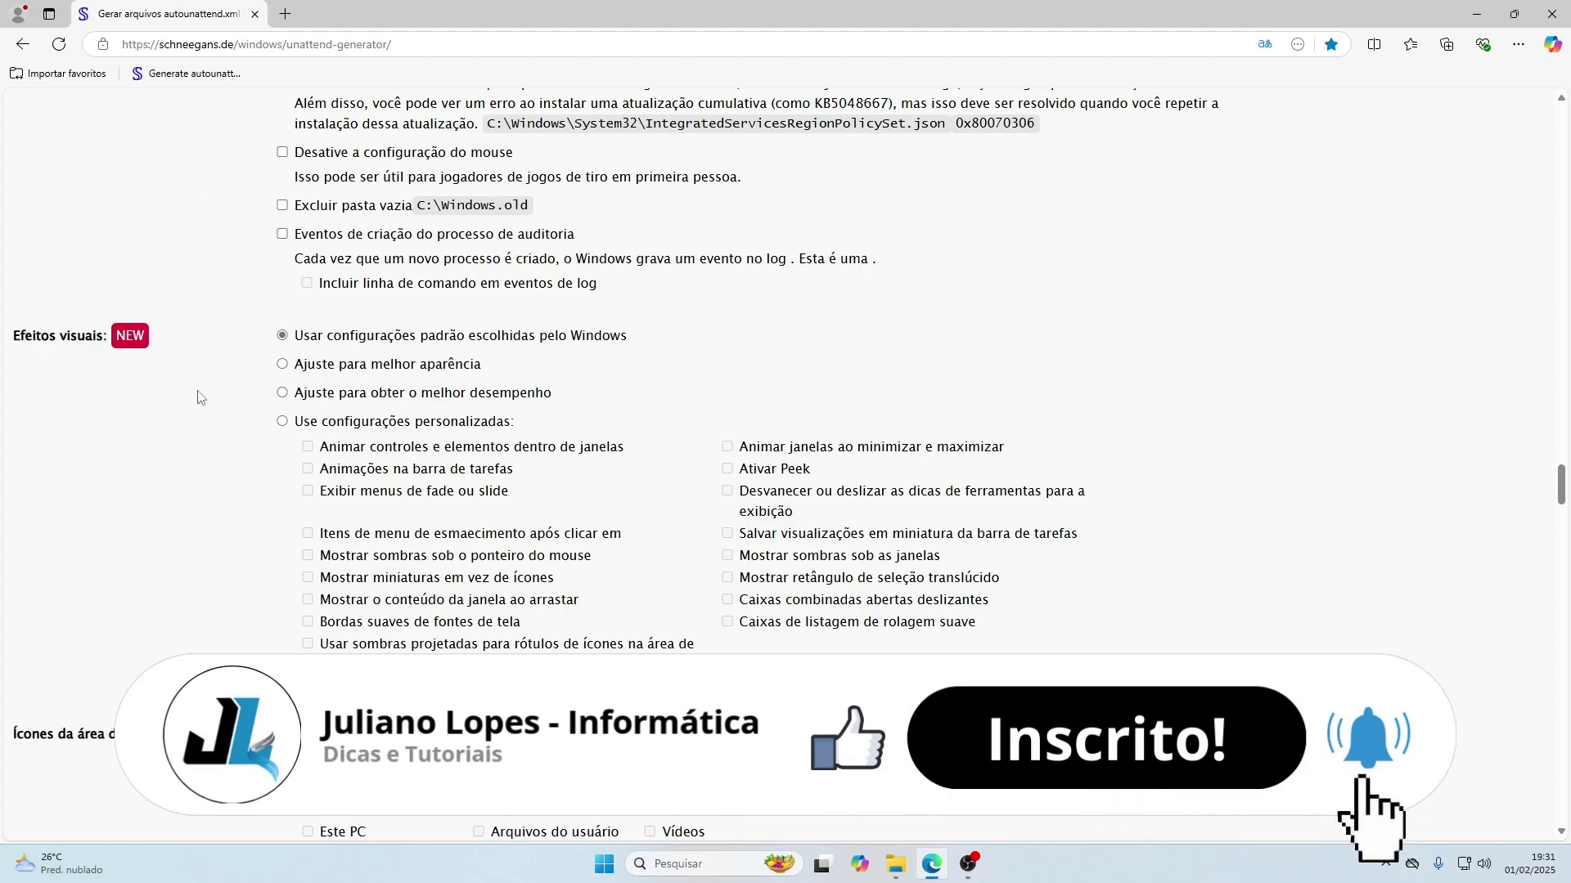
left_click(401, 393)
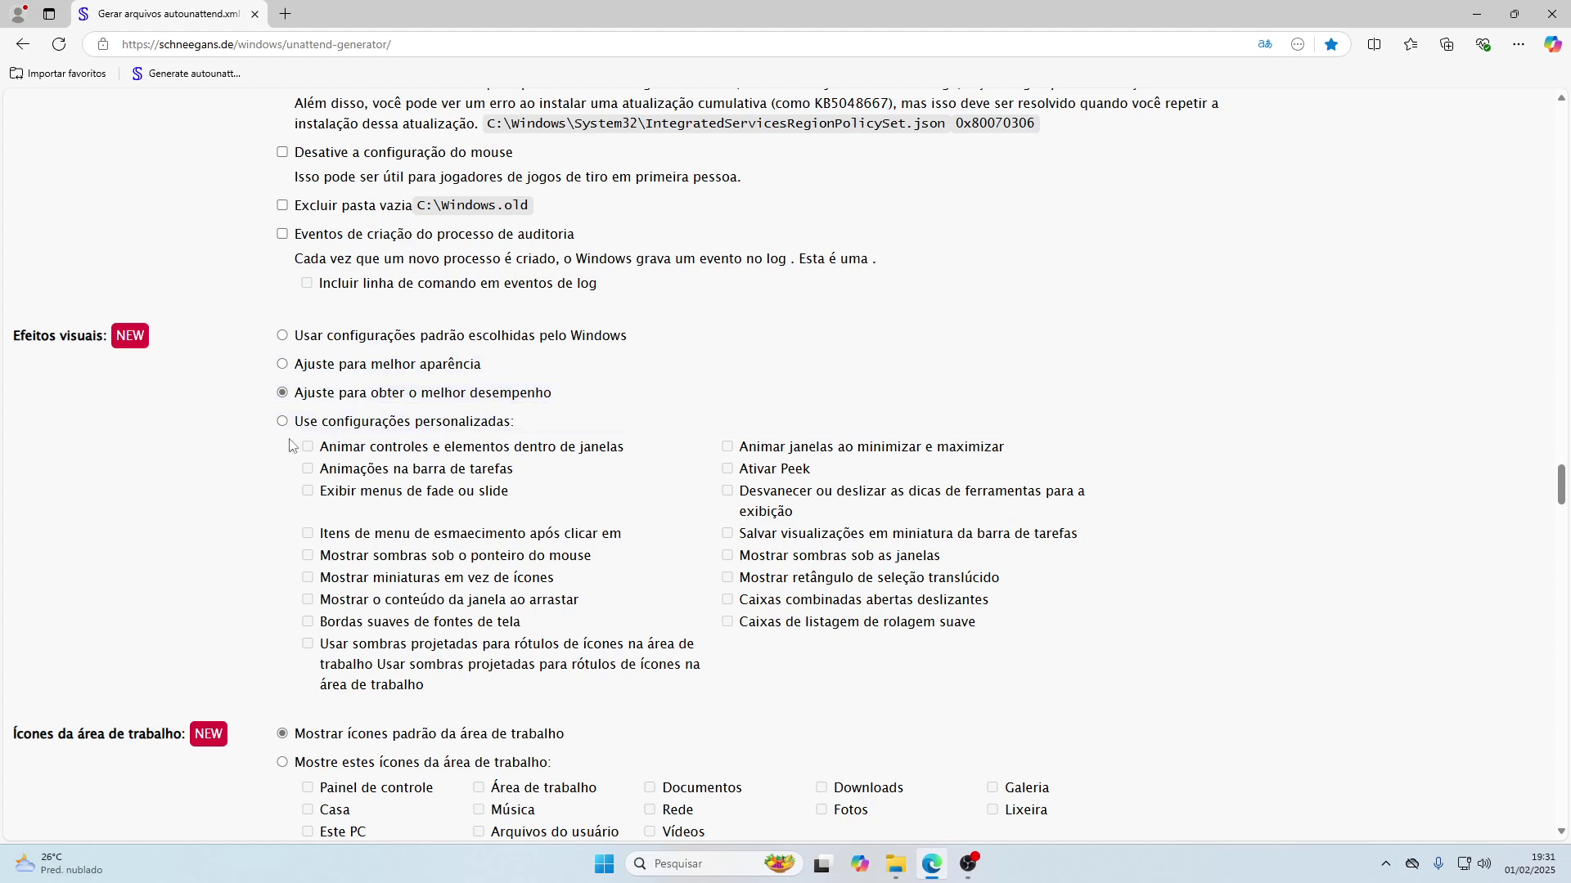
scroll(291, 447, "down", 1)
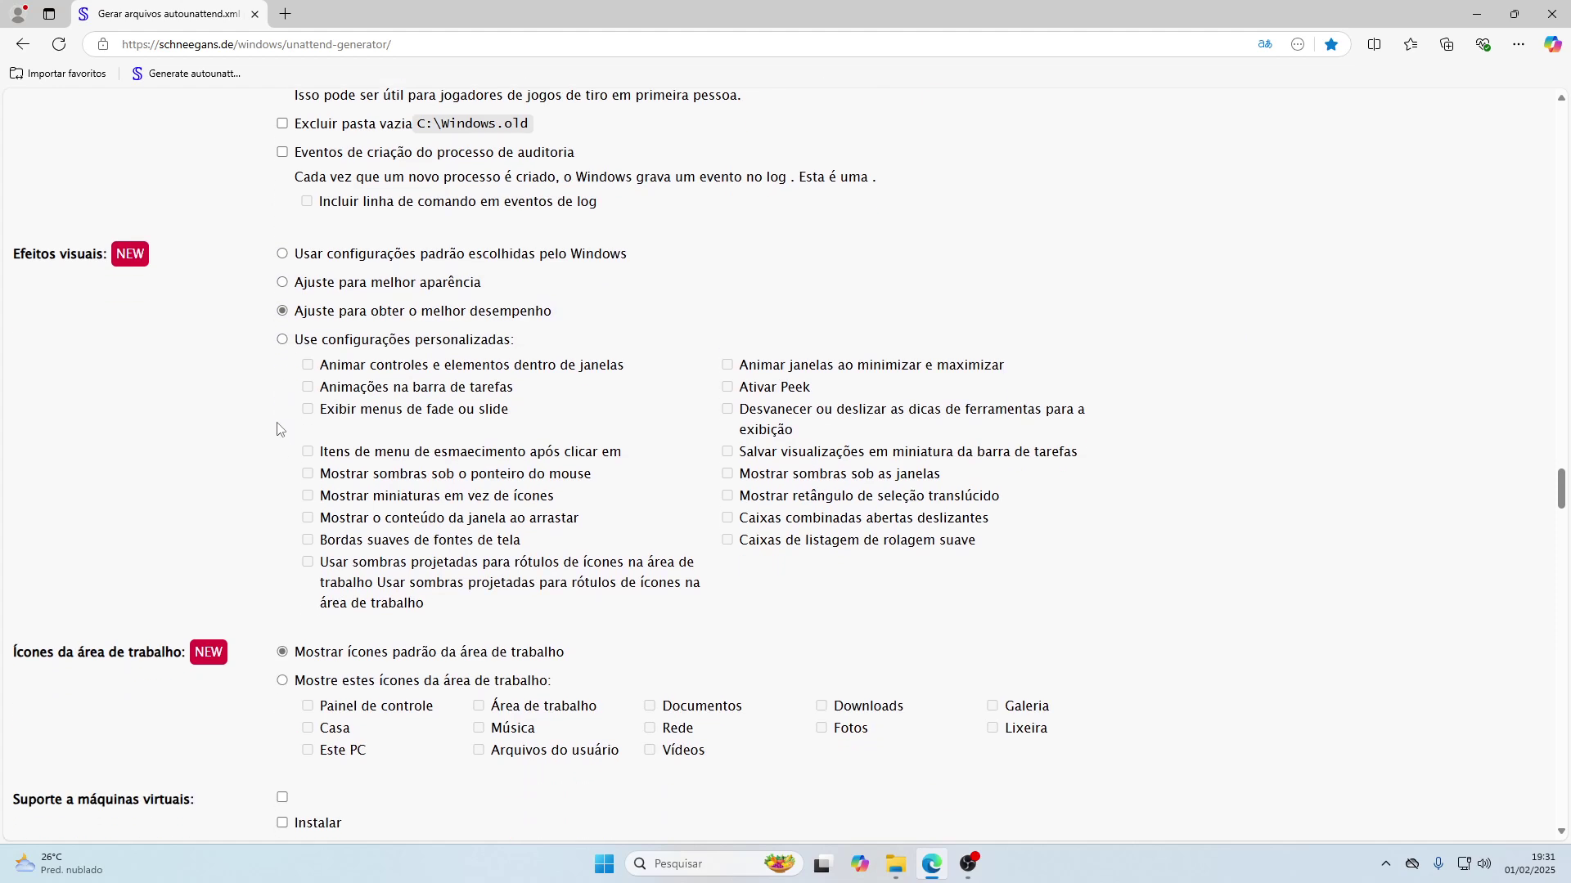
Try the custom visual effects settings (Use configurações personalizadas) and return to best performance (Ajuste para obter o melhor desempenho)
left_click(296, 345)
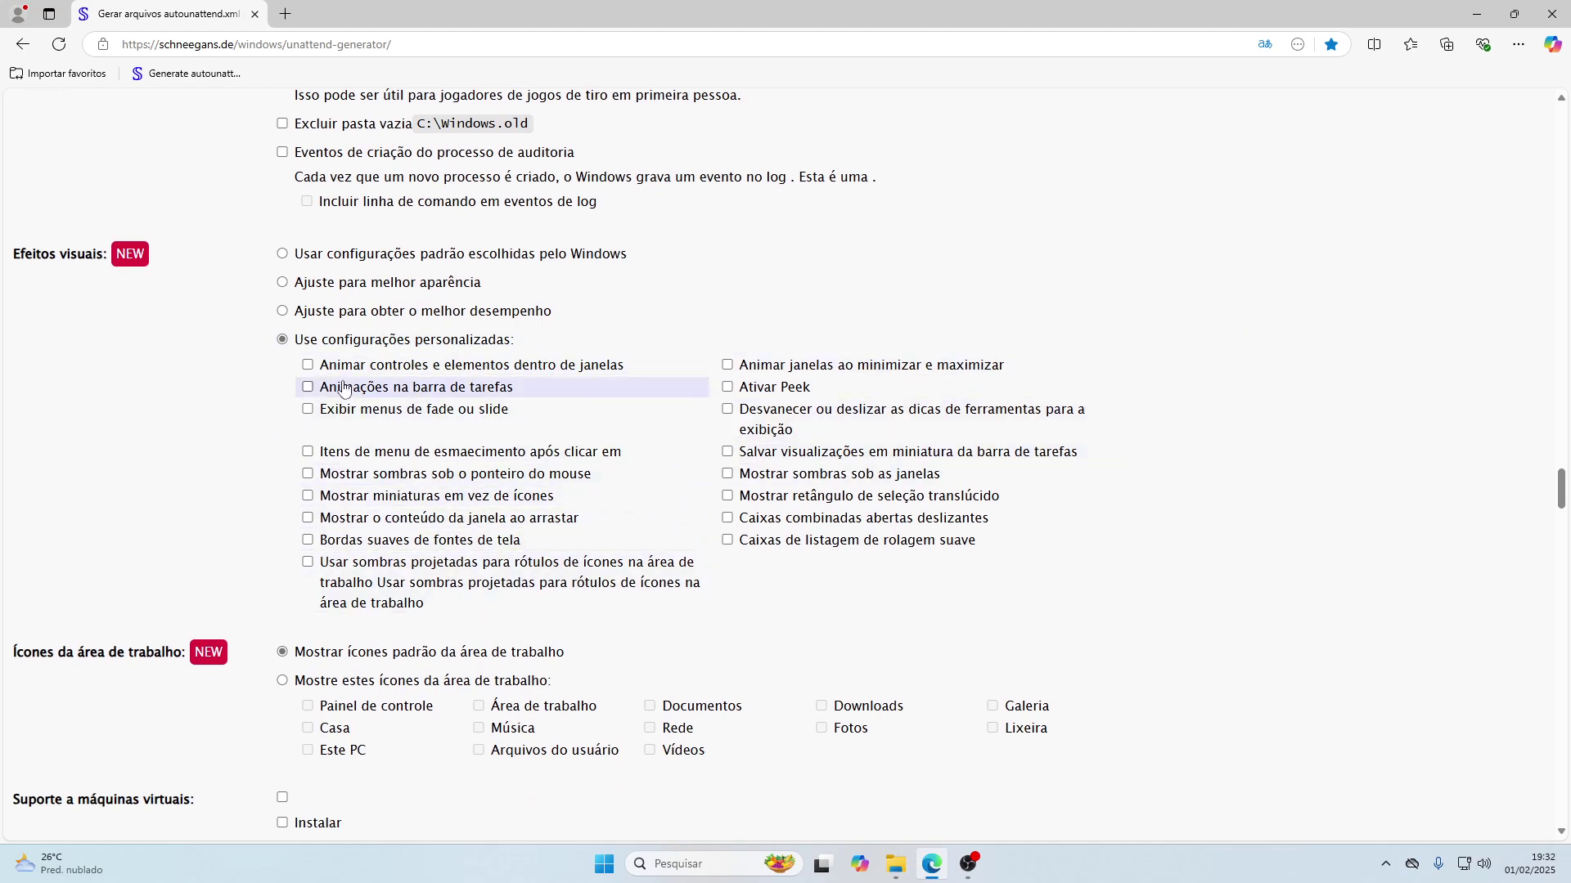
left_click(288, 314)
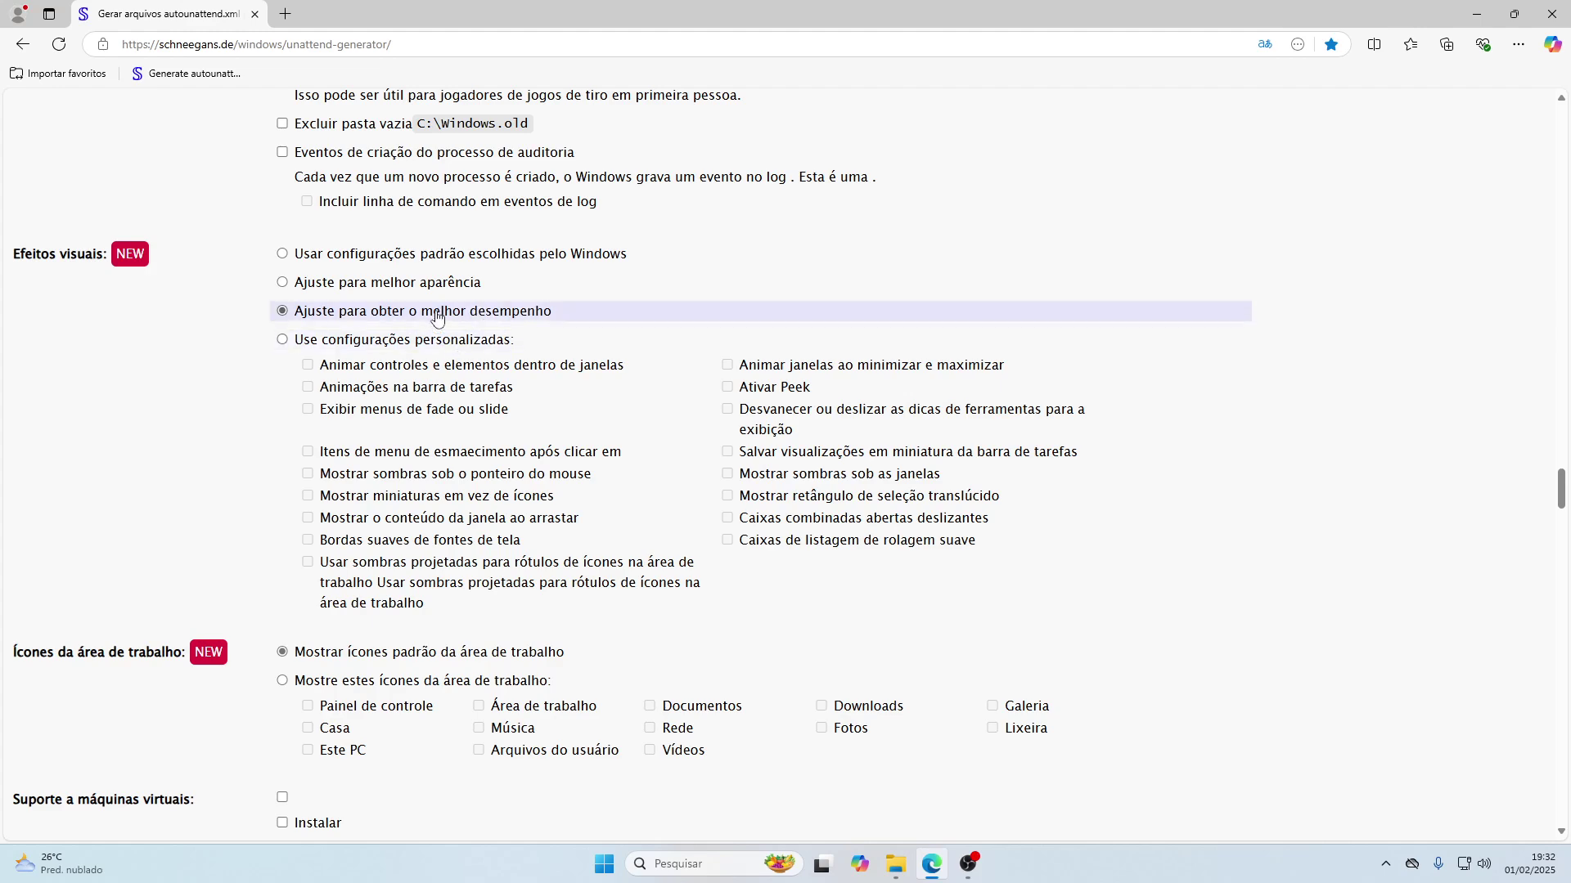
Choose custom desktop icons (Mostre estes ícones da área de trabalho) and enable Este PC, Lixeira and Arquivos do usuário
scroll(217, 441, "down", 3)
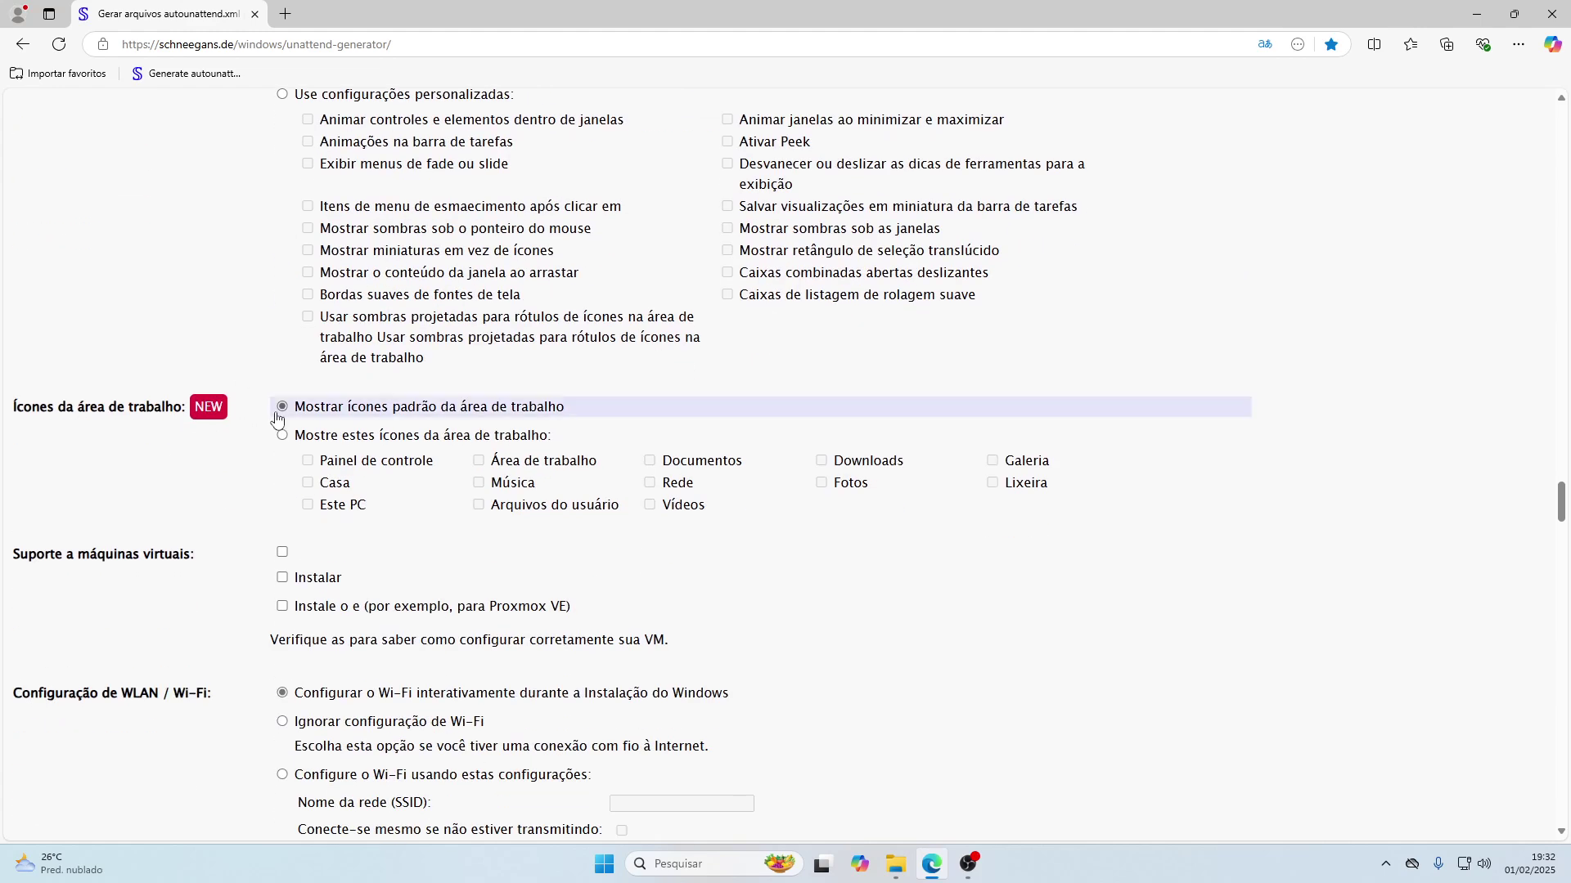
left_click(282, 435)
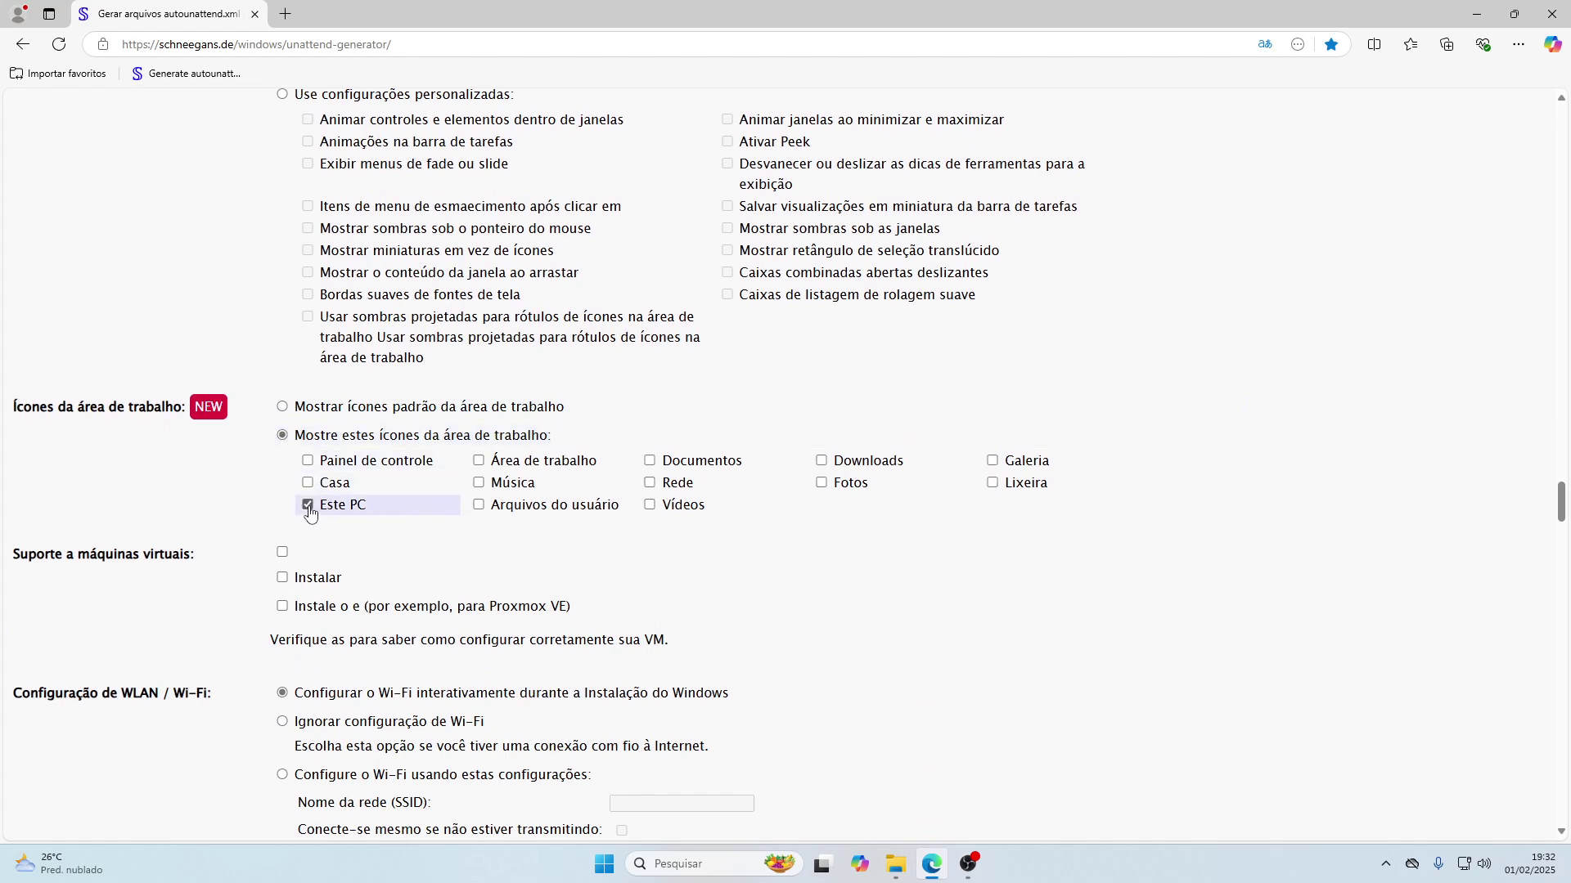
left_click(309, 505)
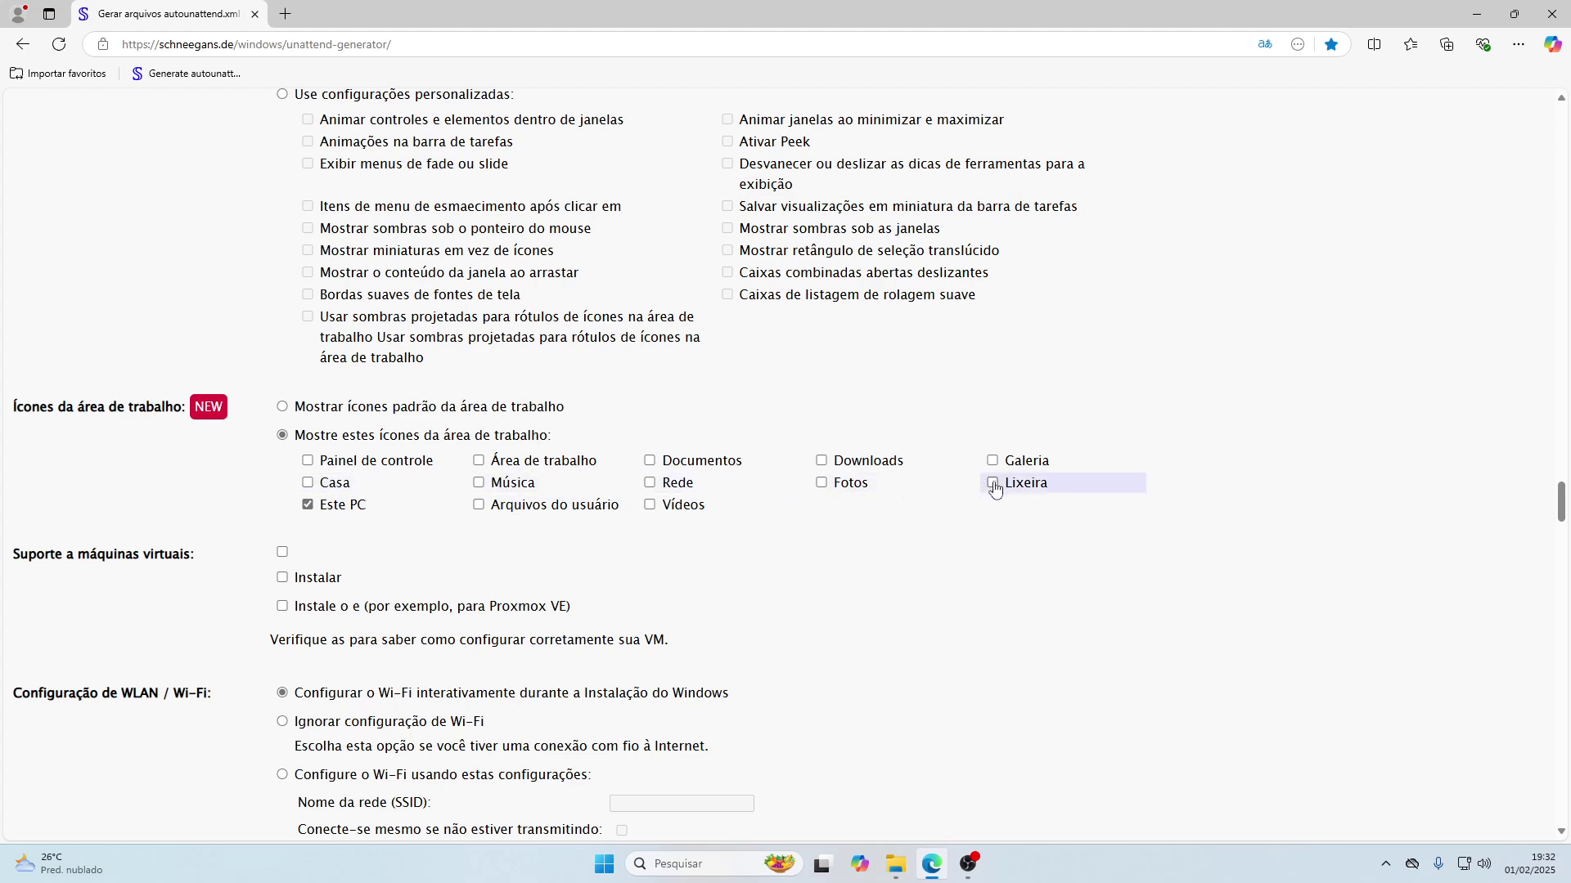
left_click(478, 506)
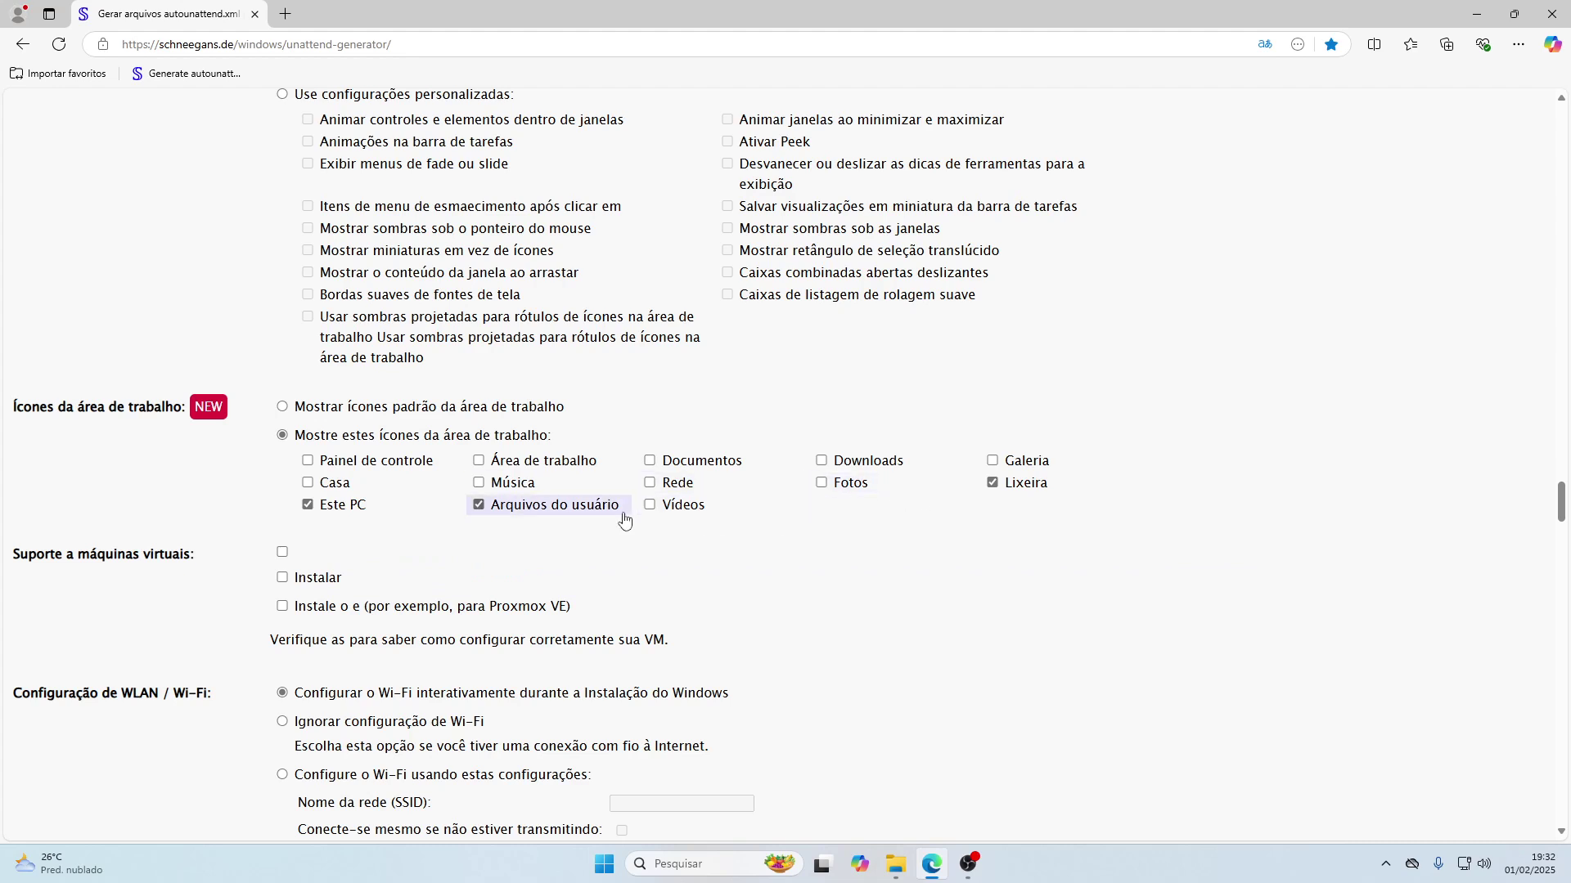
Review the virtual machine support, Wi-Fi, express, lock key and personalisation settings
scroll(167, 520, "down", 2)
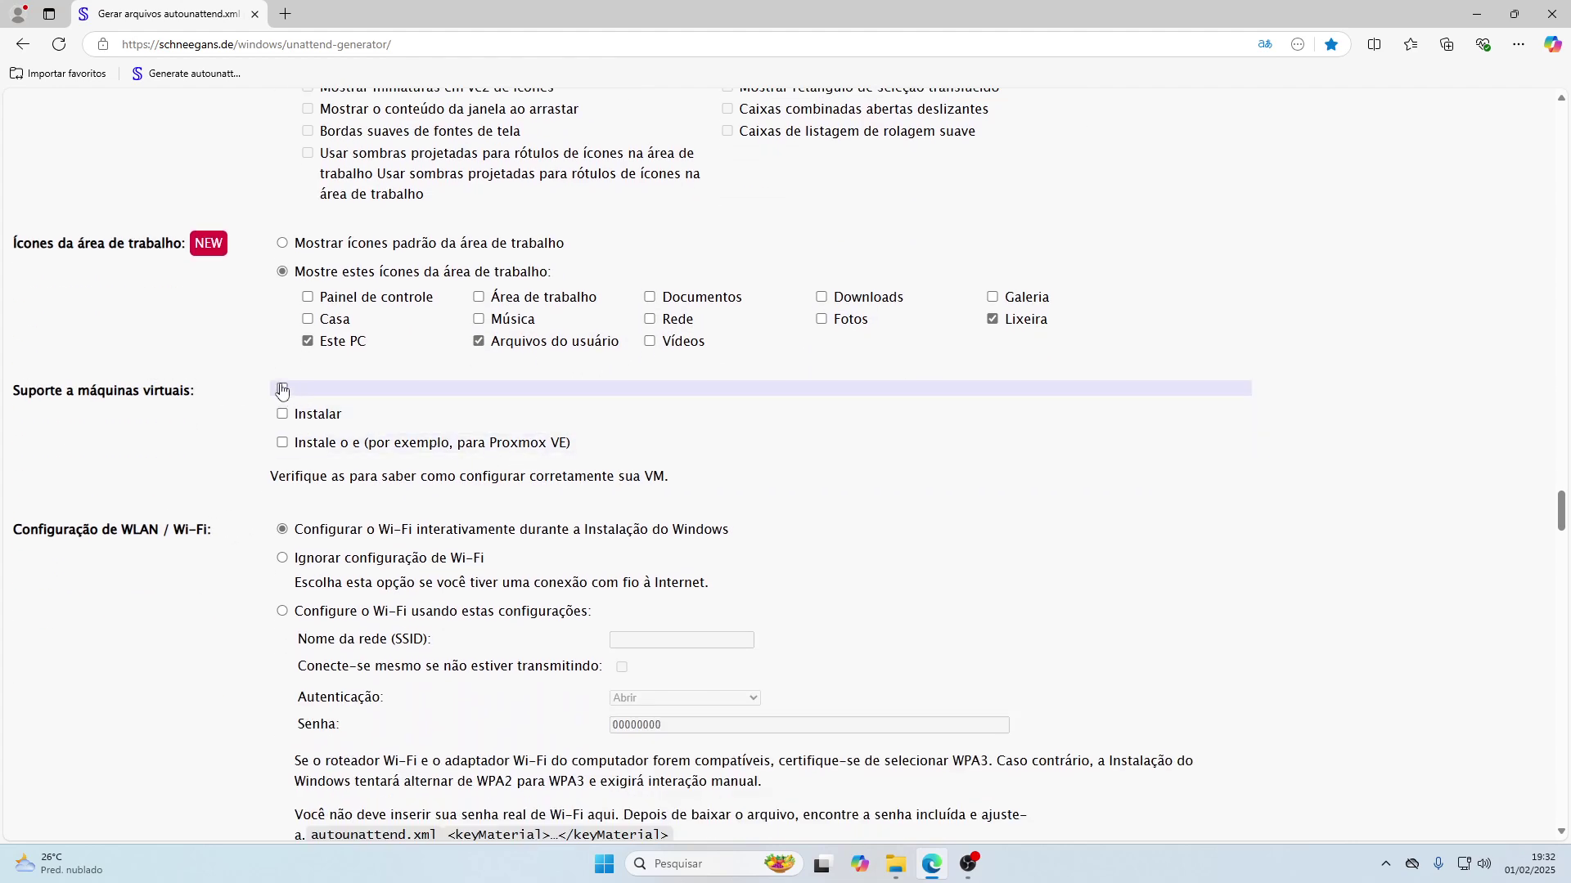
scroll(112, 433, "down", 2)
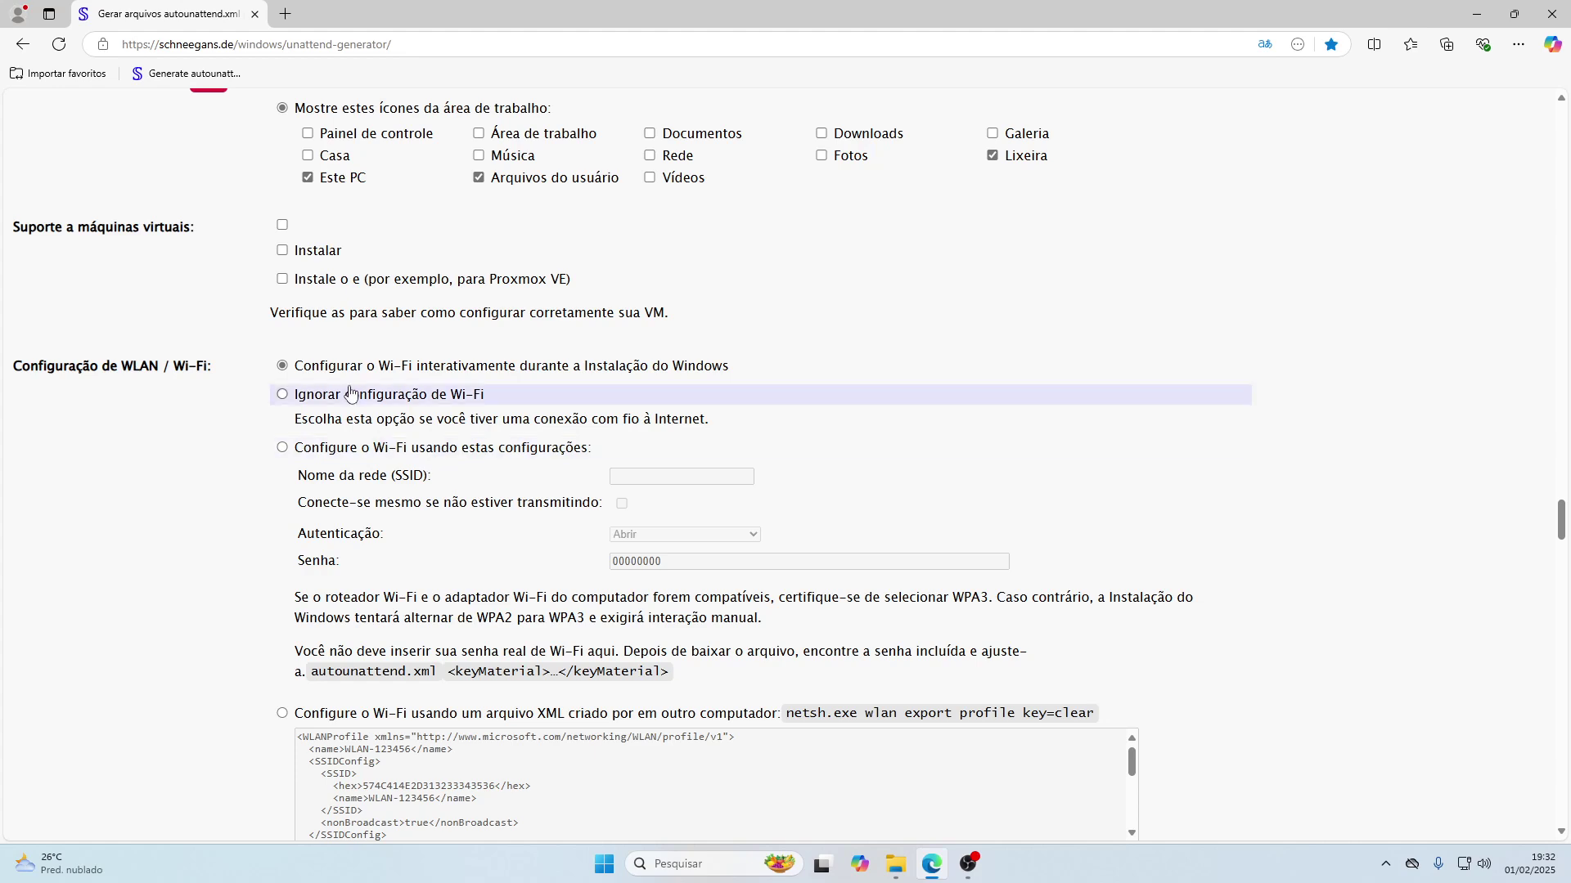
scroll(474, 495, "down", 1)
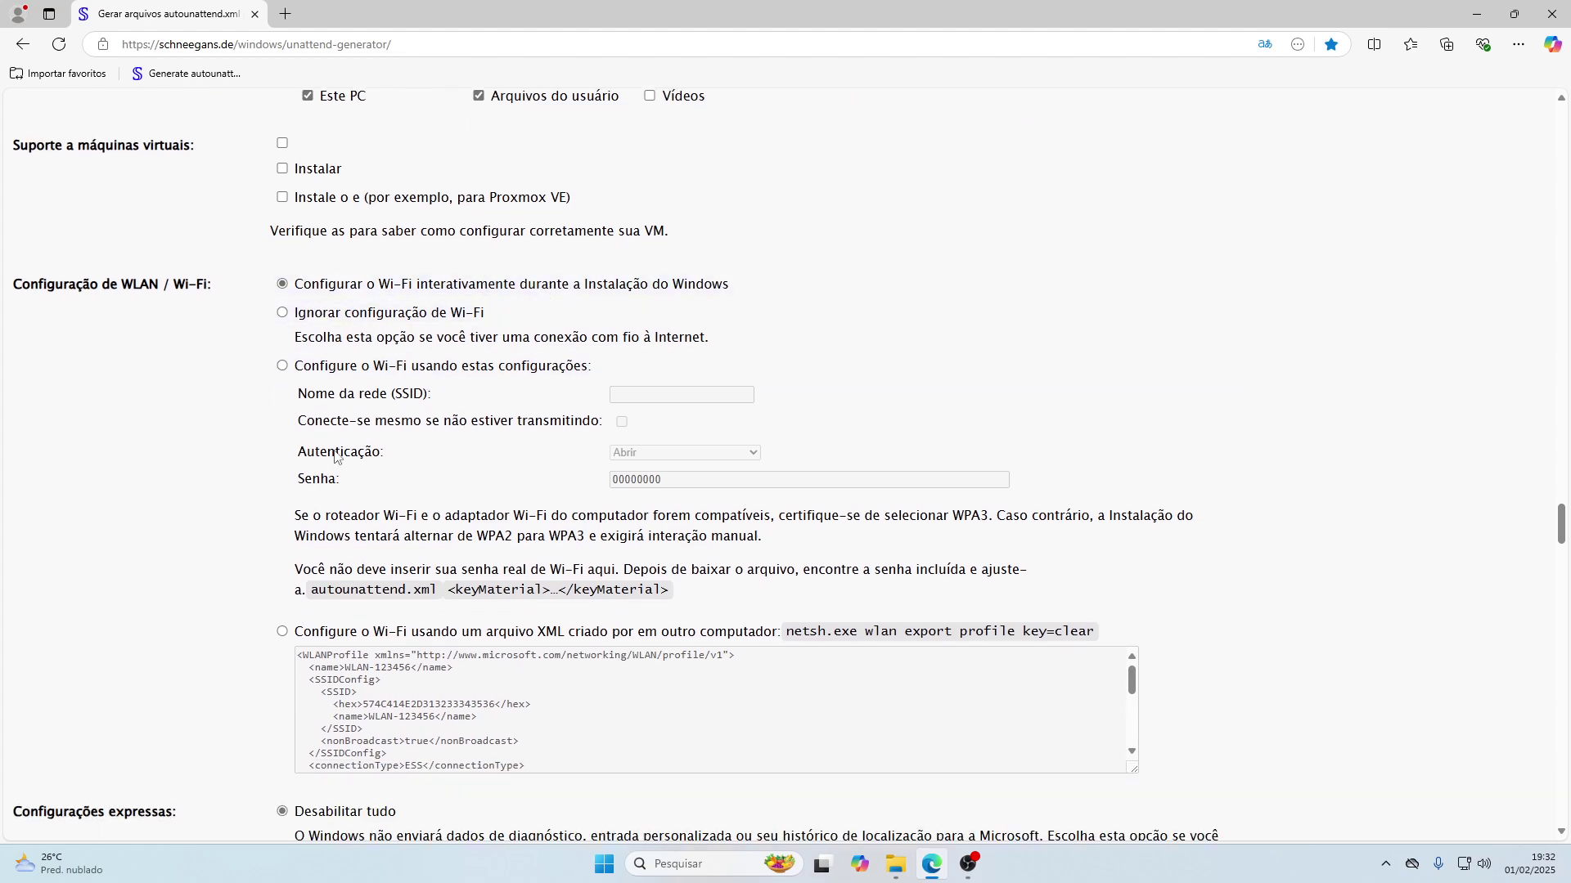
scroll(340, 458, "down", 6)
left_click_drag(38, 320, 187, 324)
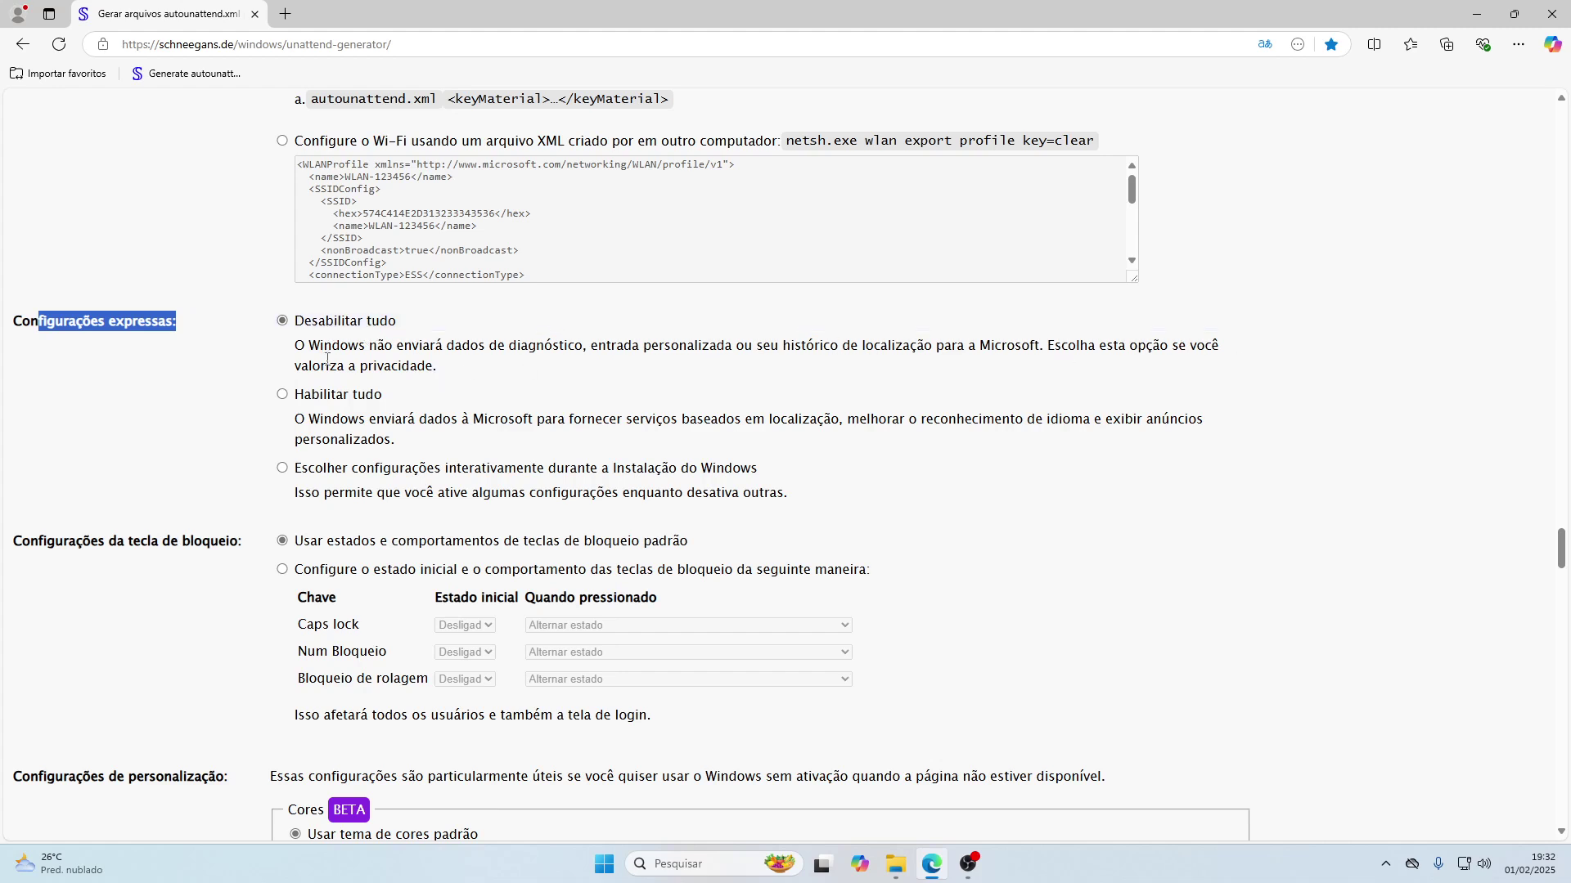
scroll(326, 352, "down", 2)
left_click_drag(42, 377, 257, 377)
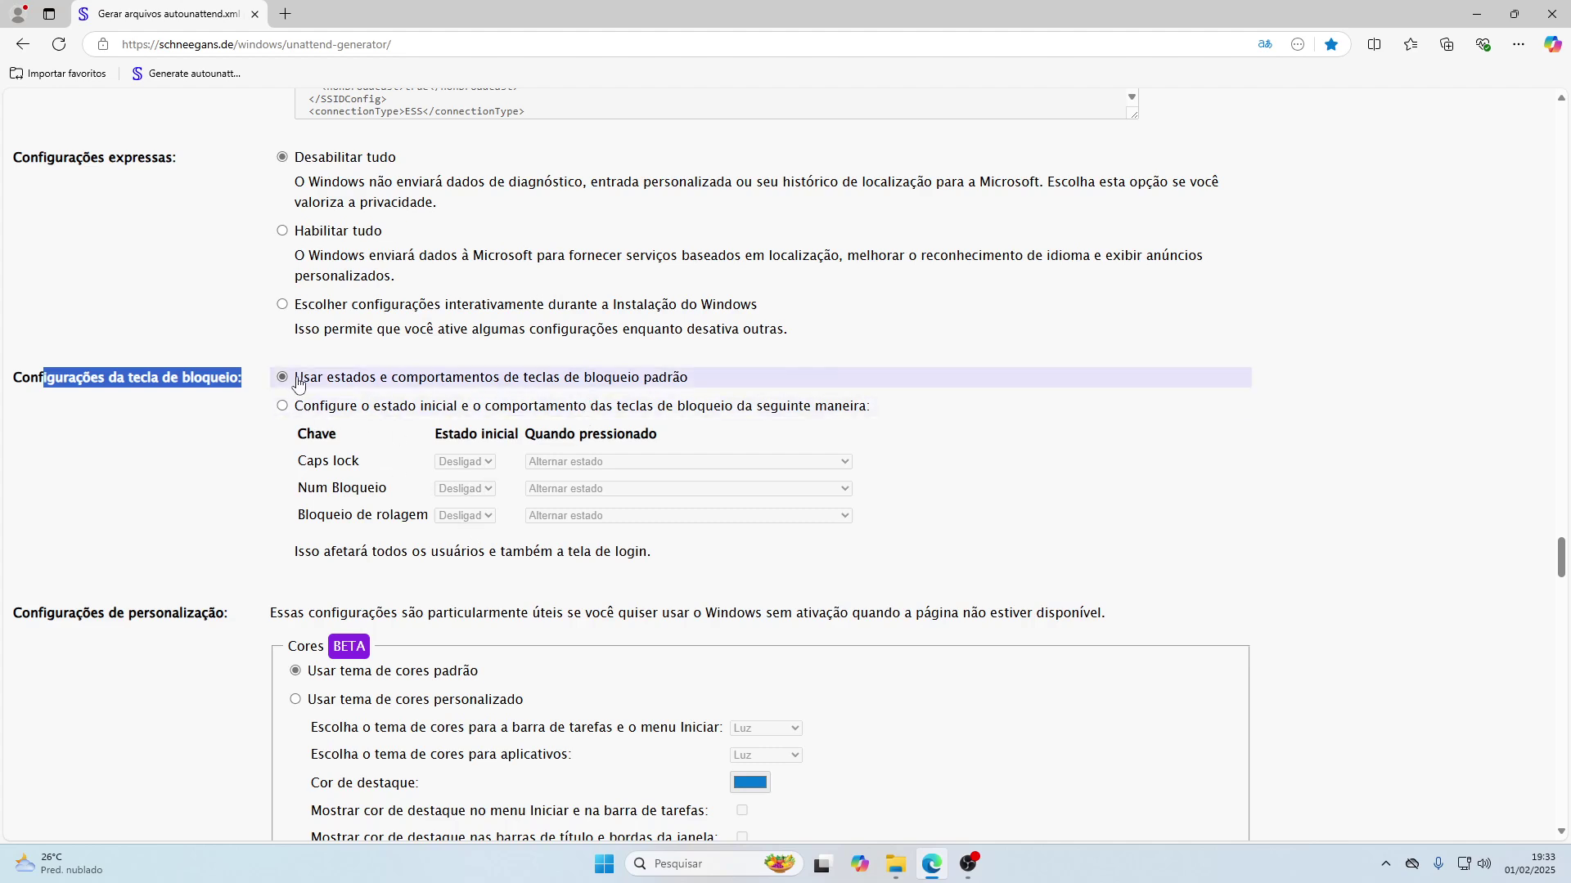
scroll(303, 382, "down", 3)
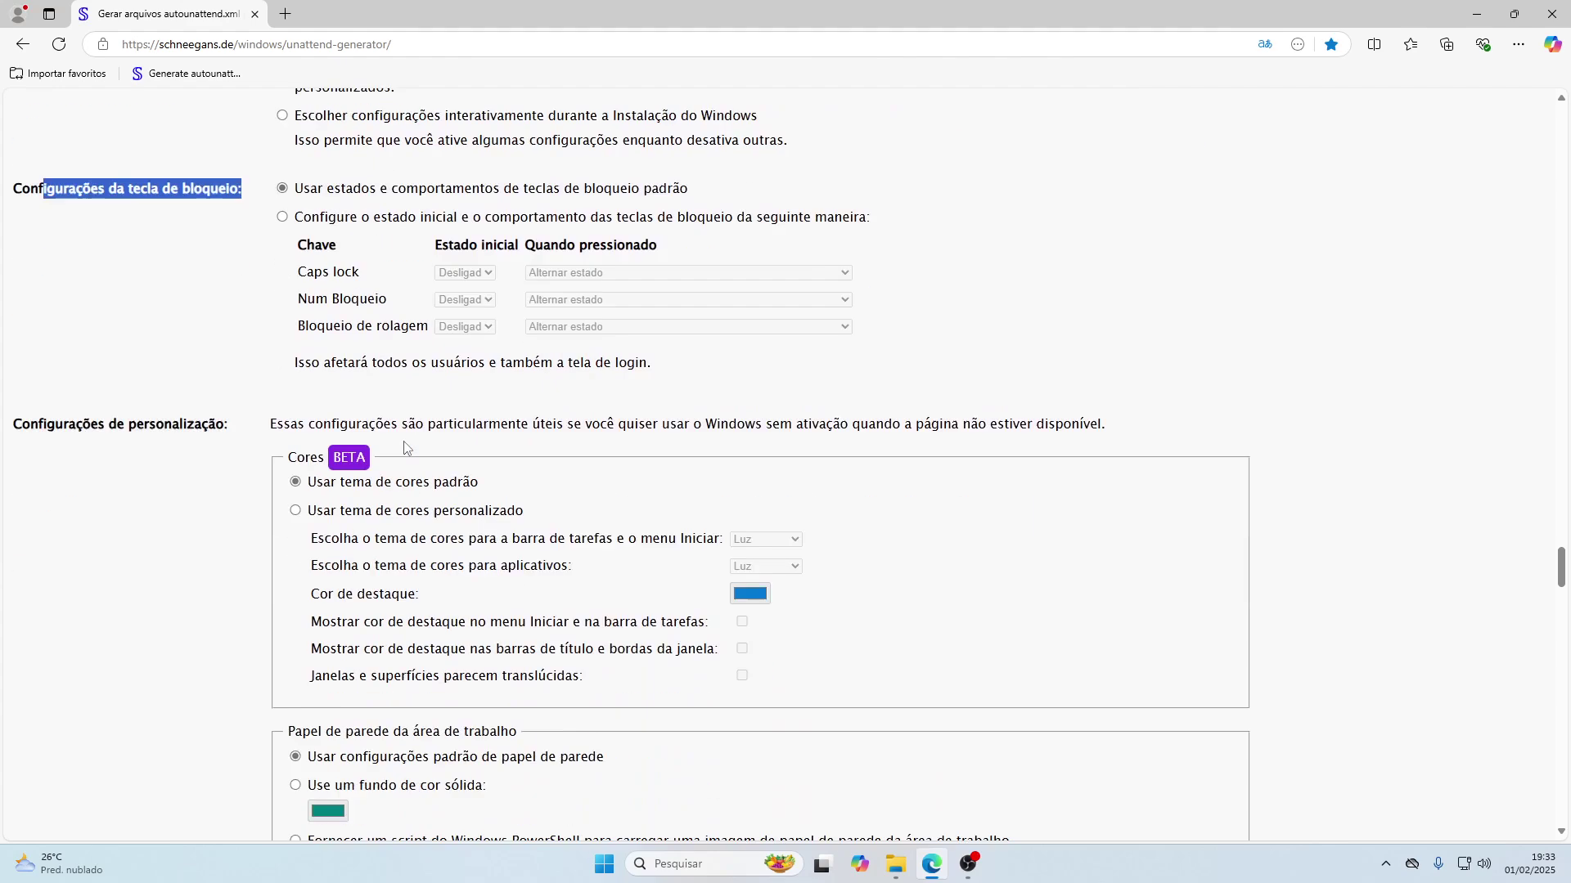
left_click_drag(55, 372, 209, 372)
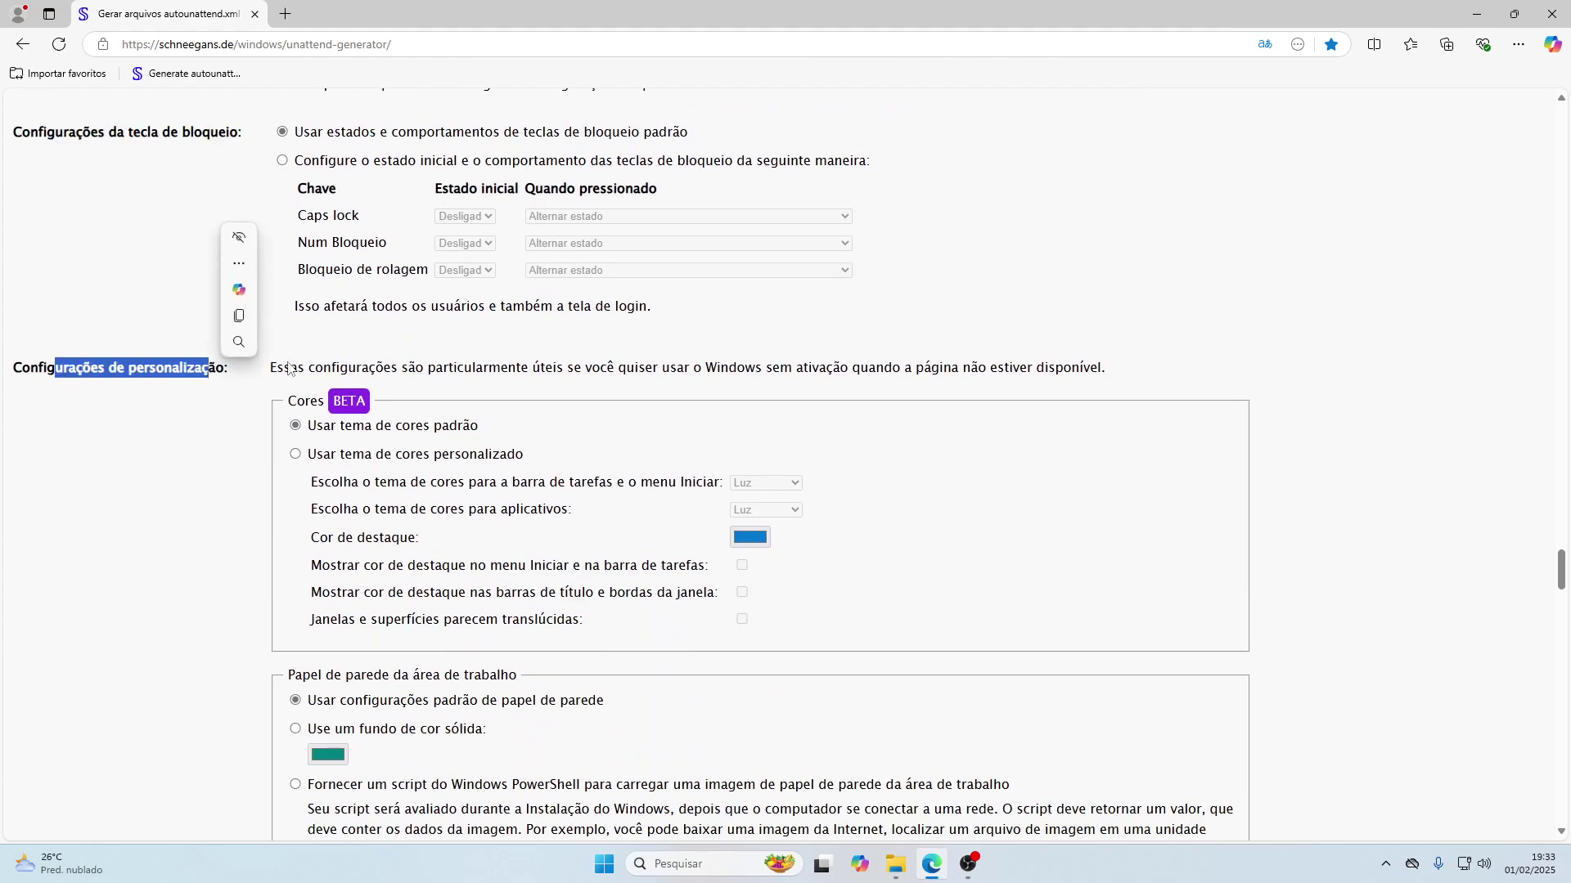
left_click_drag(520, 367, 963, 371)
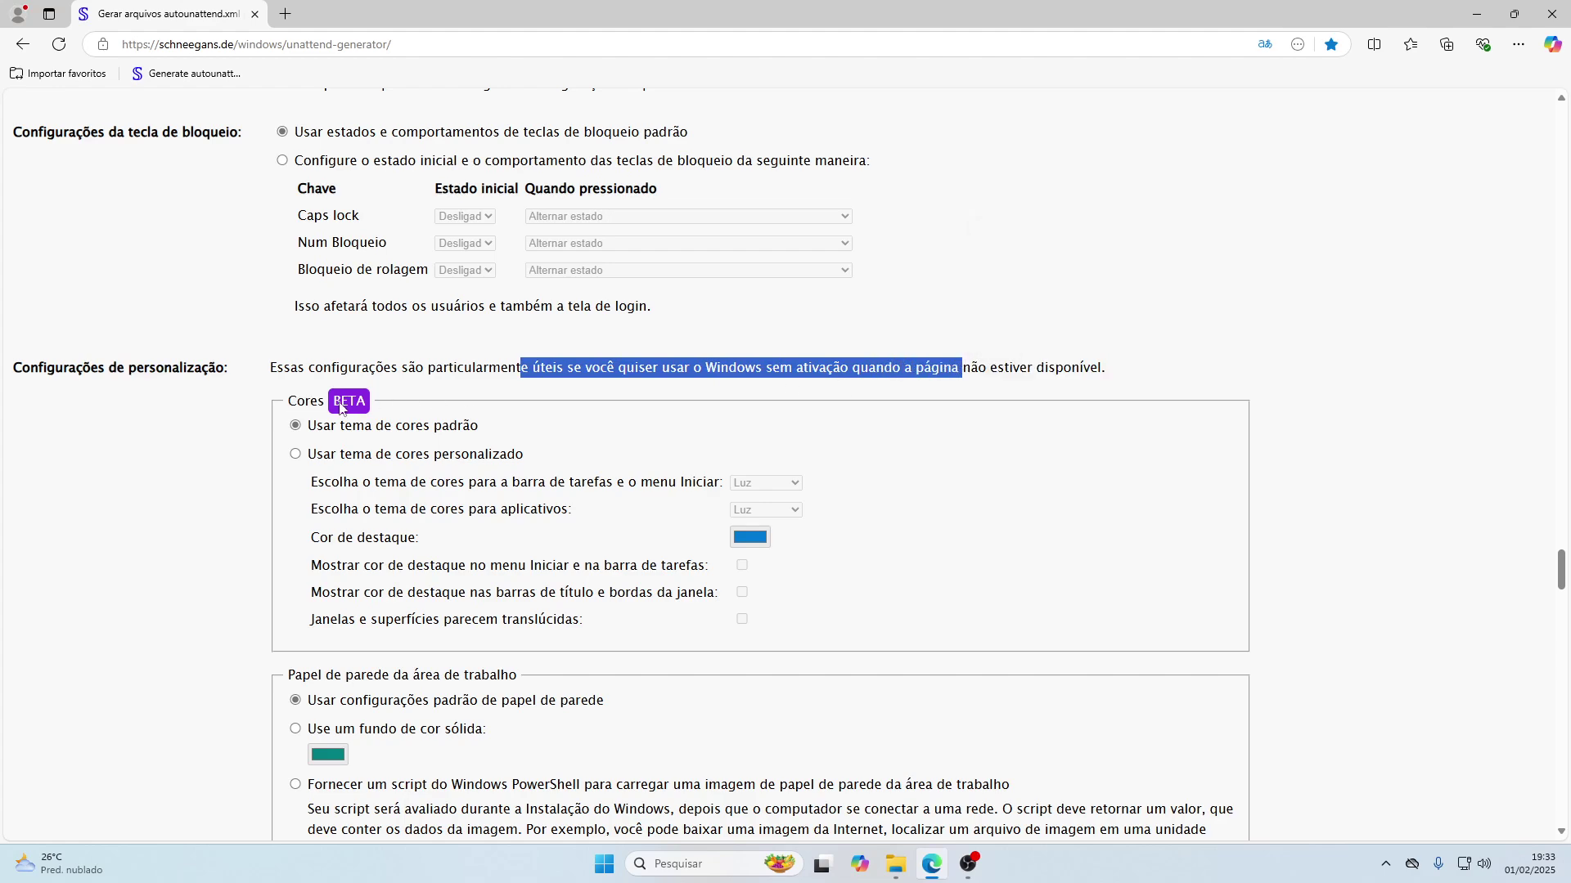
scroll(351, 401, "down", 2)
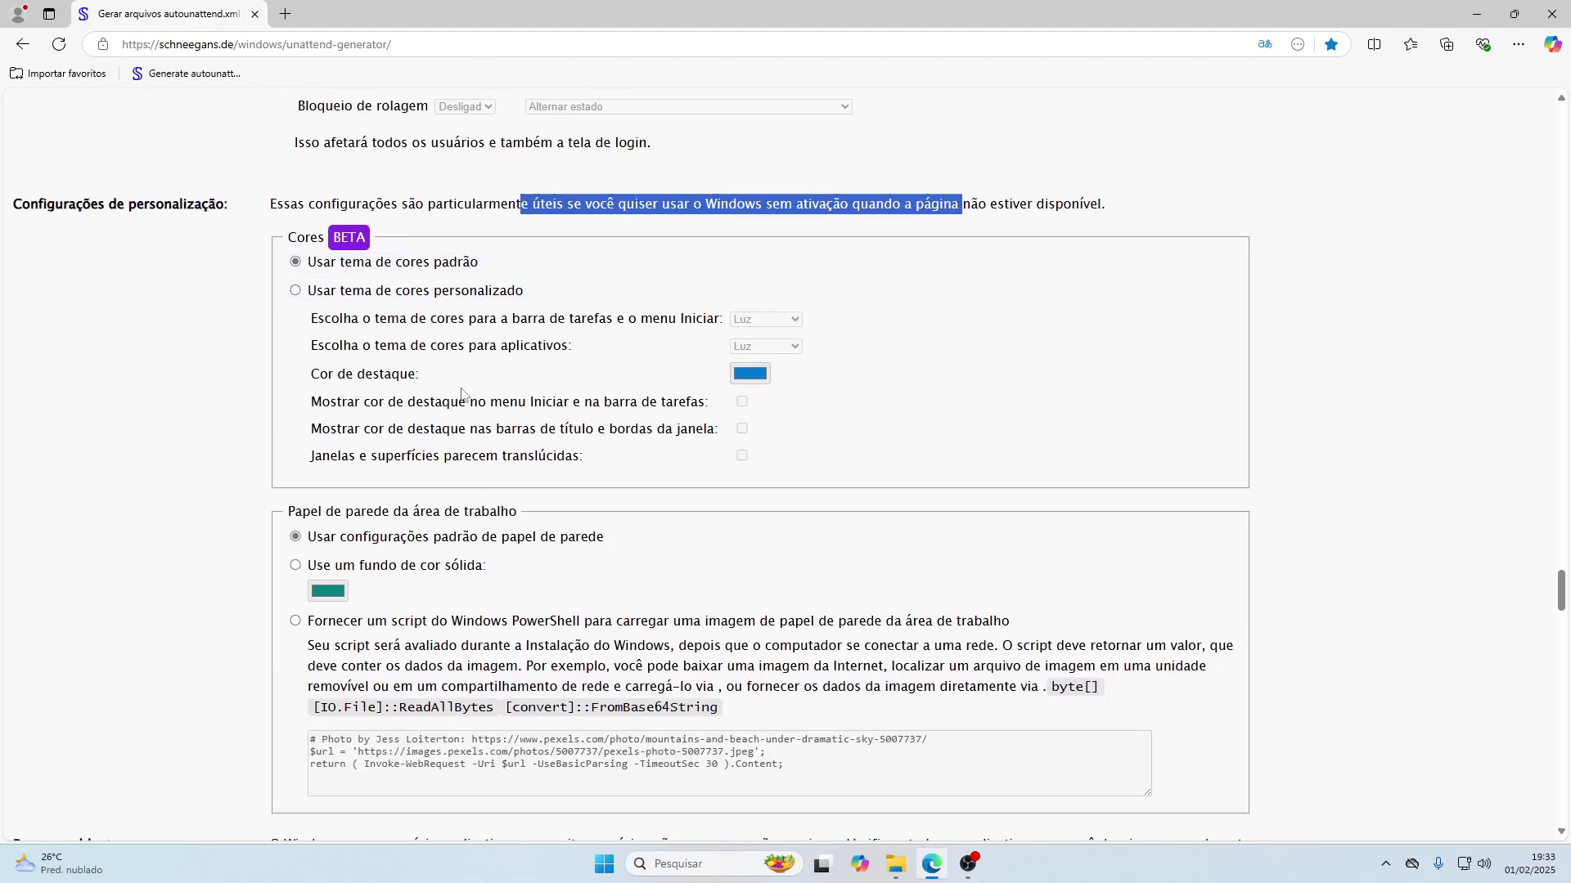
scroll(573, 419, "down", 1)
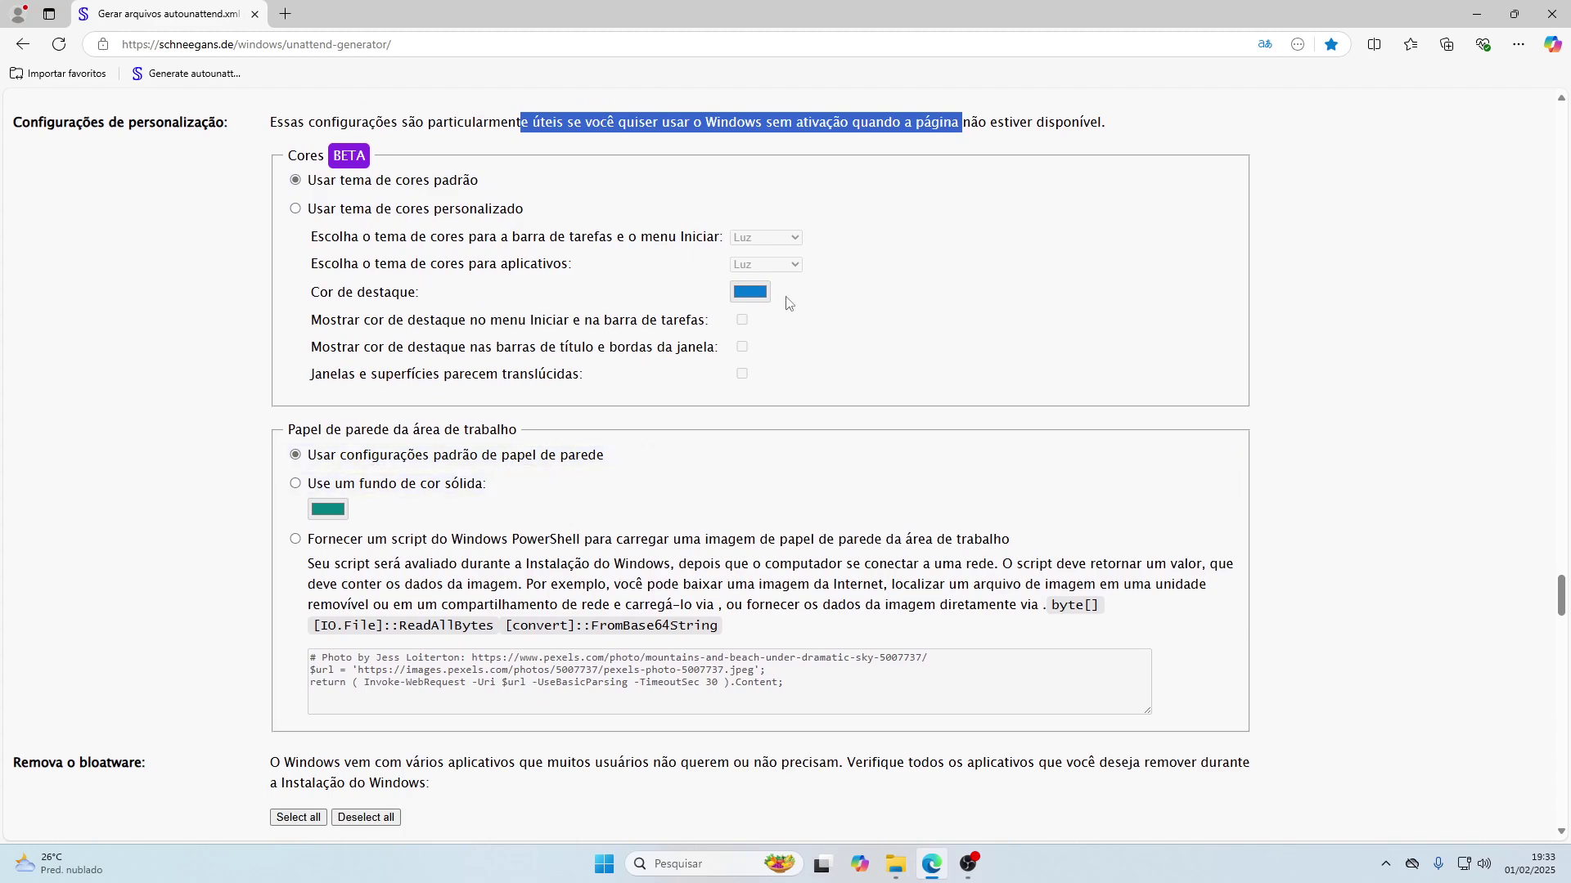
In the bloatware removal section (Remova o bloatware), mark Visualizador 3D, Câmera, Copiloto and Família for removal
scroll(402, 417, "down", 7)
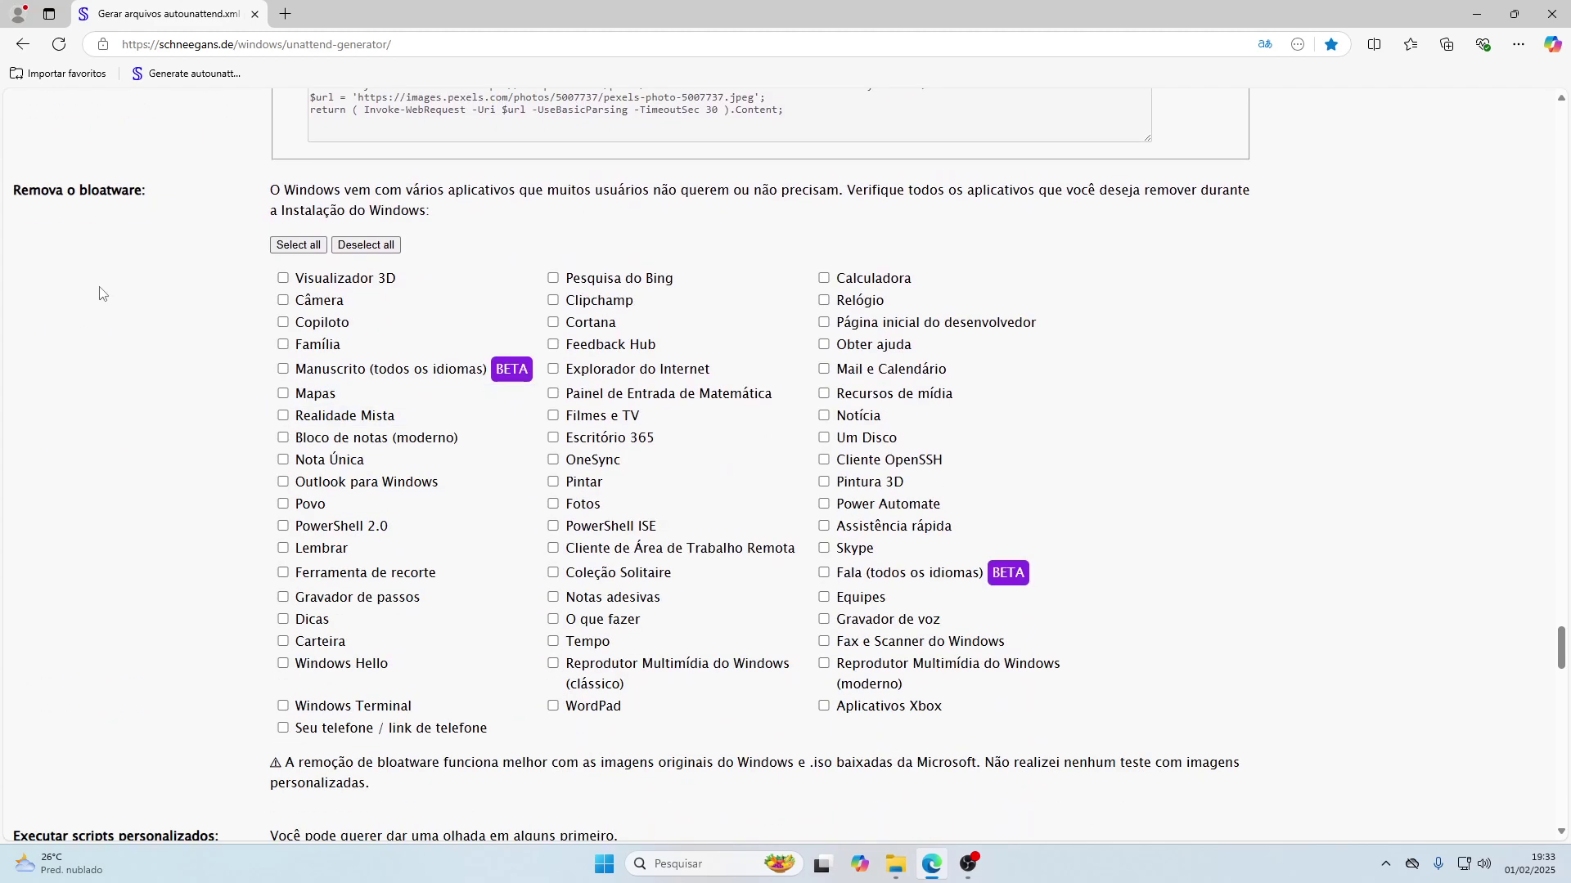
left_click_drag(15, 188, 138, 184)
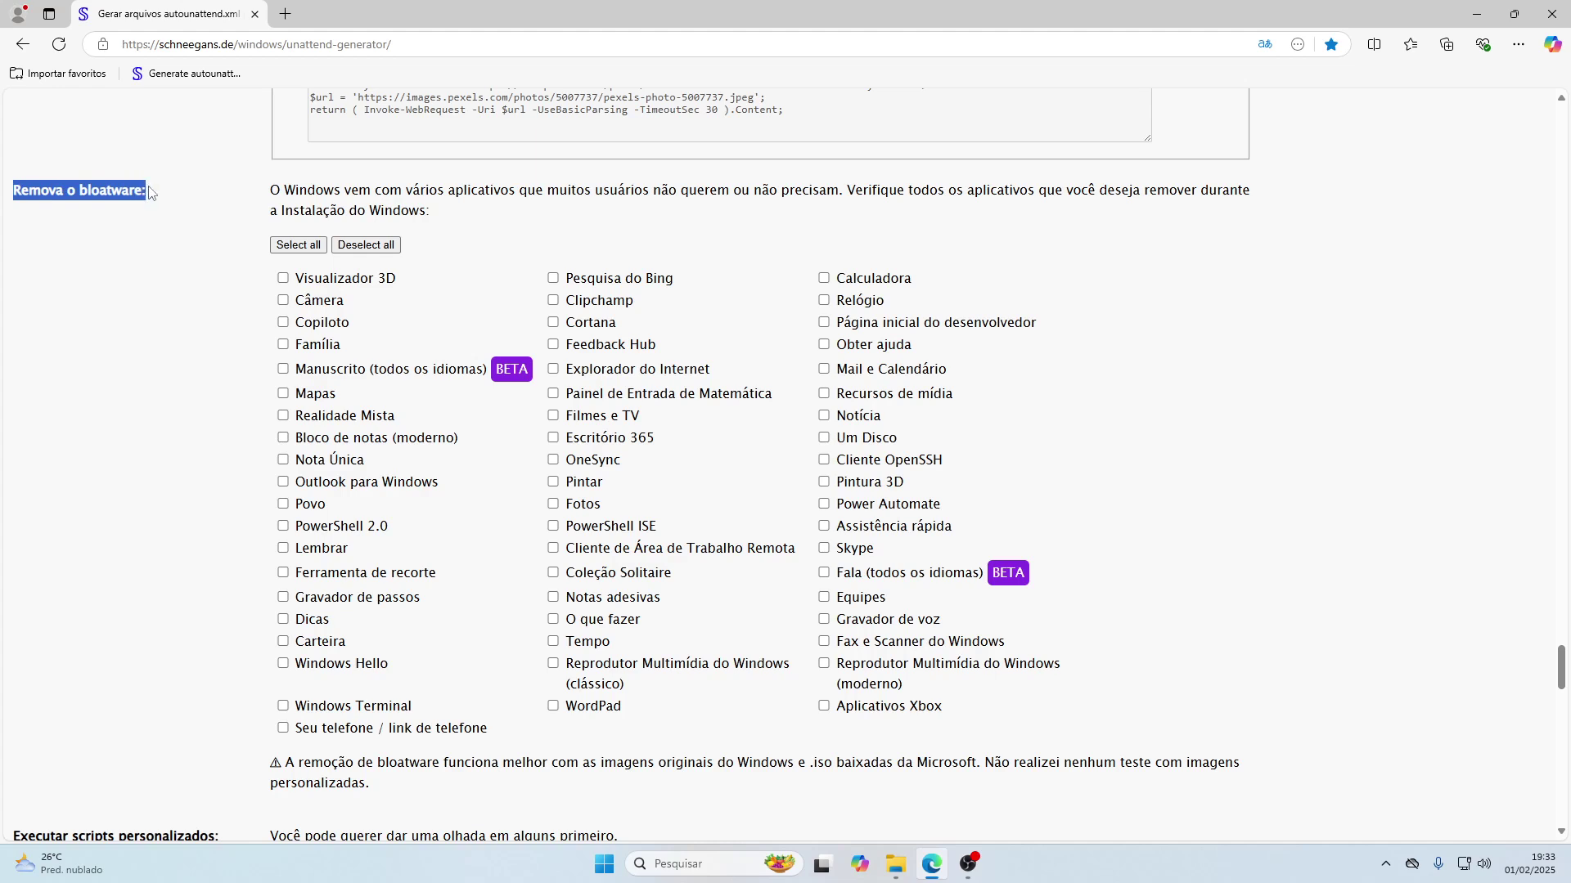
left_click(181, 206)
left_click(381, 197)
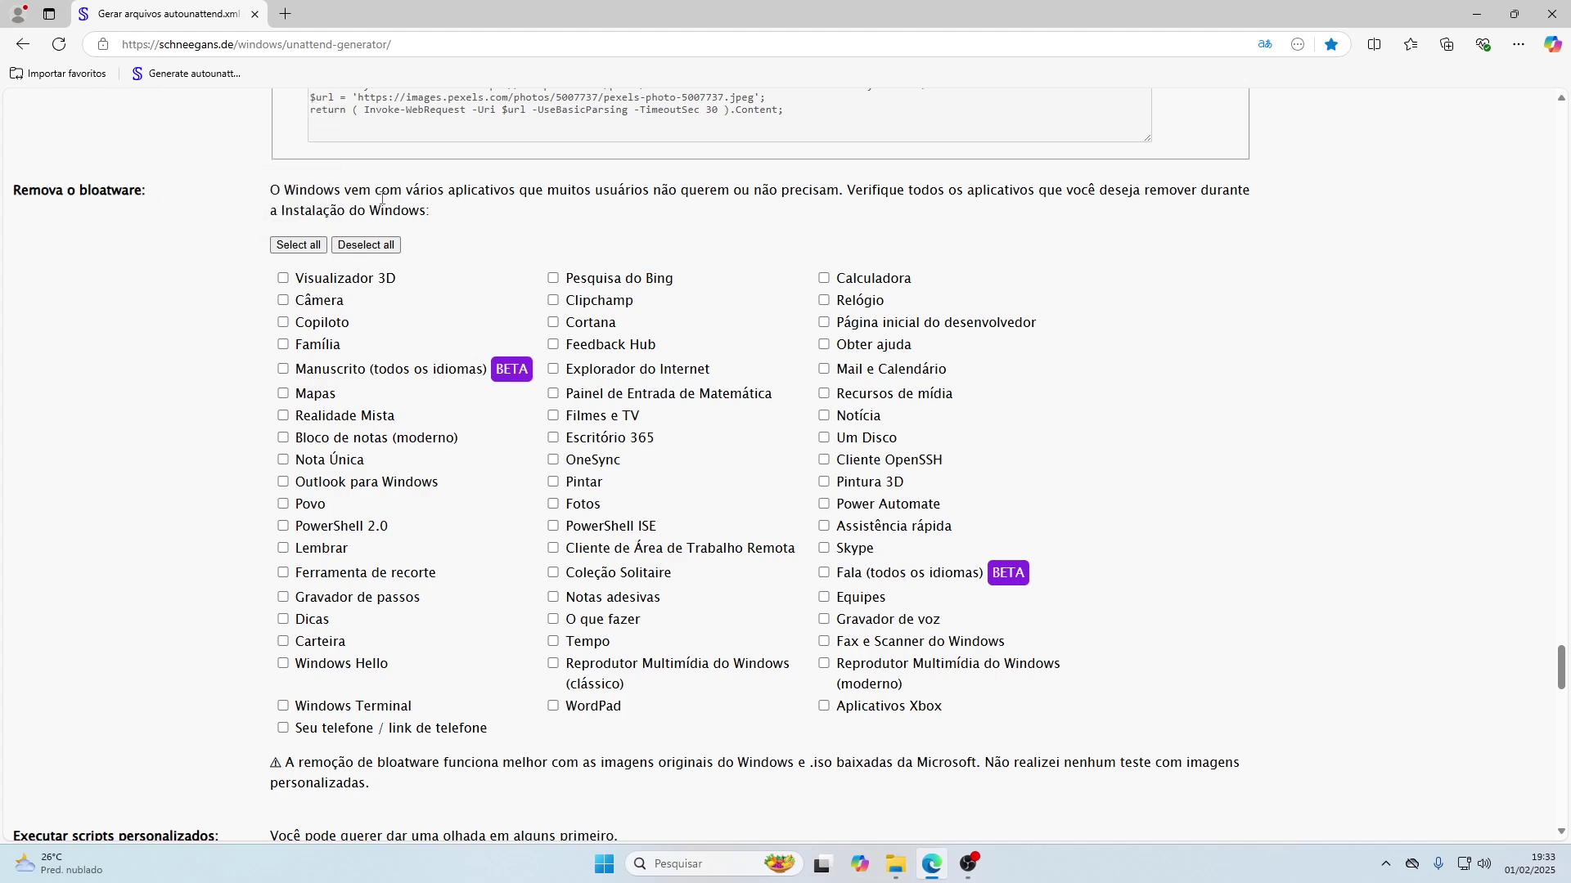
left_click_drag(304, 182, 1052, 214)
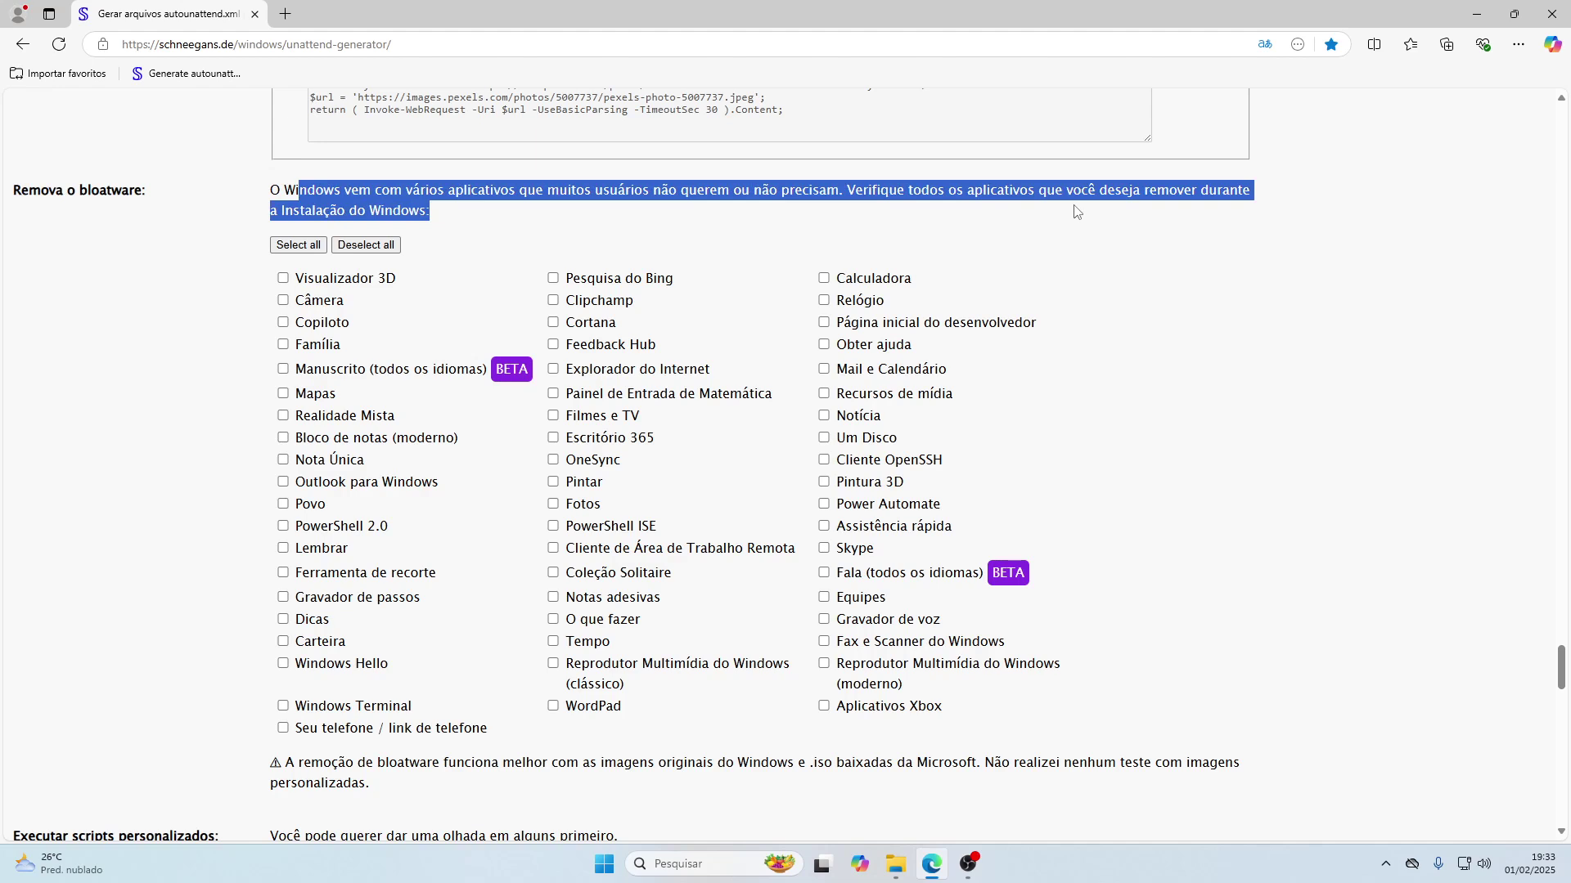
left_click(233, 328)
scroll(342, 293, "down", 1)
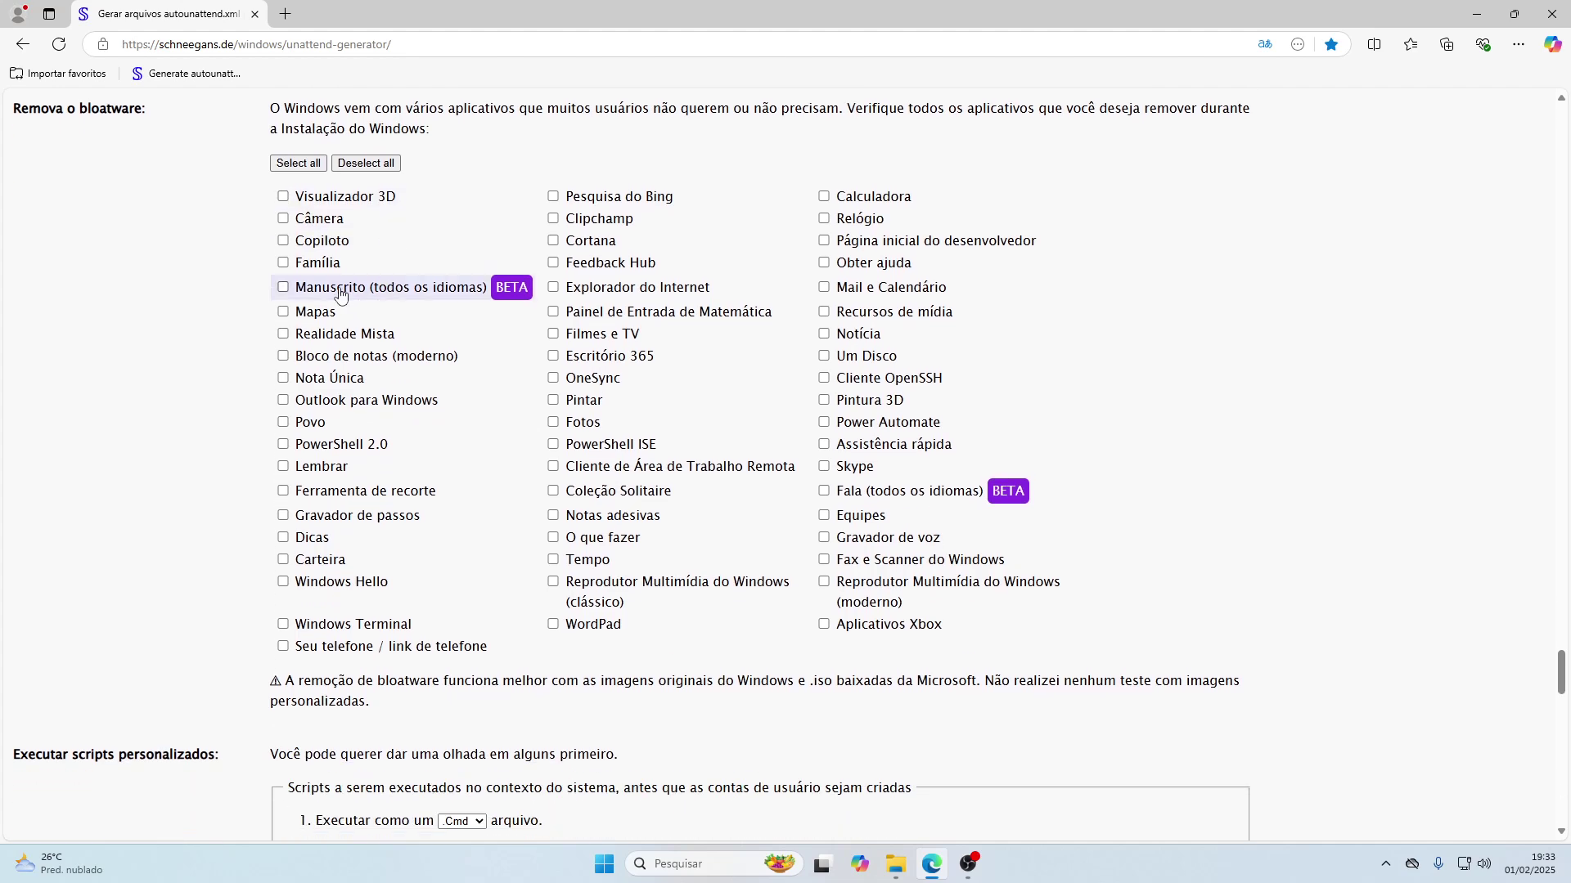
left_click(283, 196)
left_click(284, 221)
left_click(283, 263)
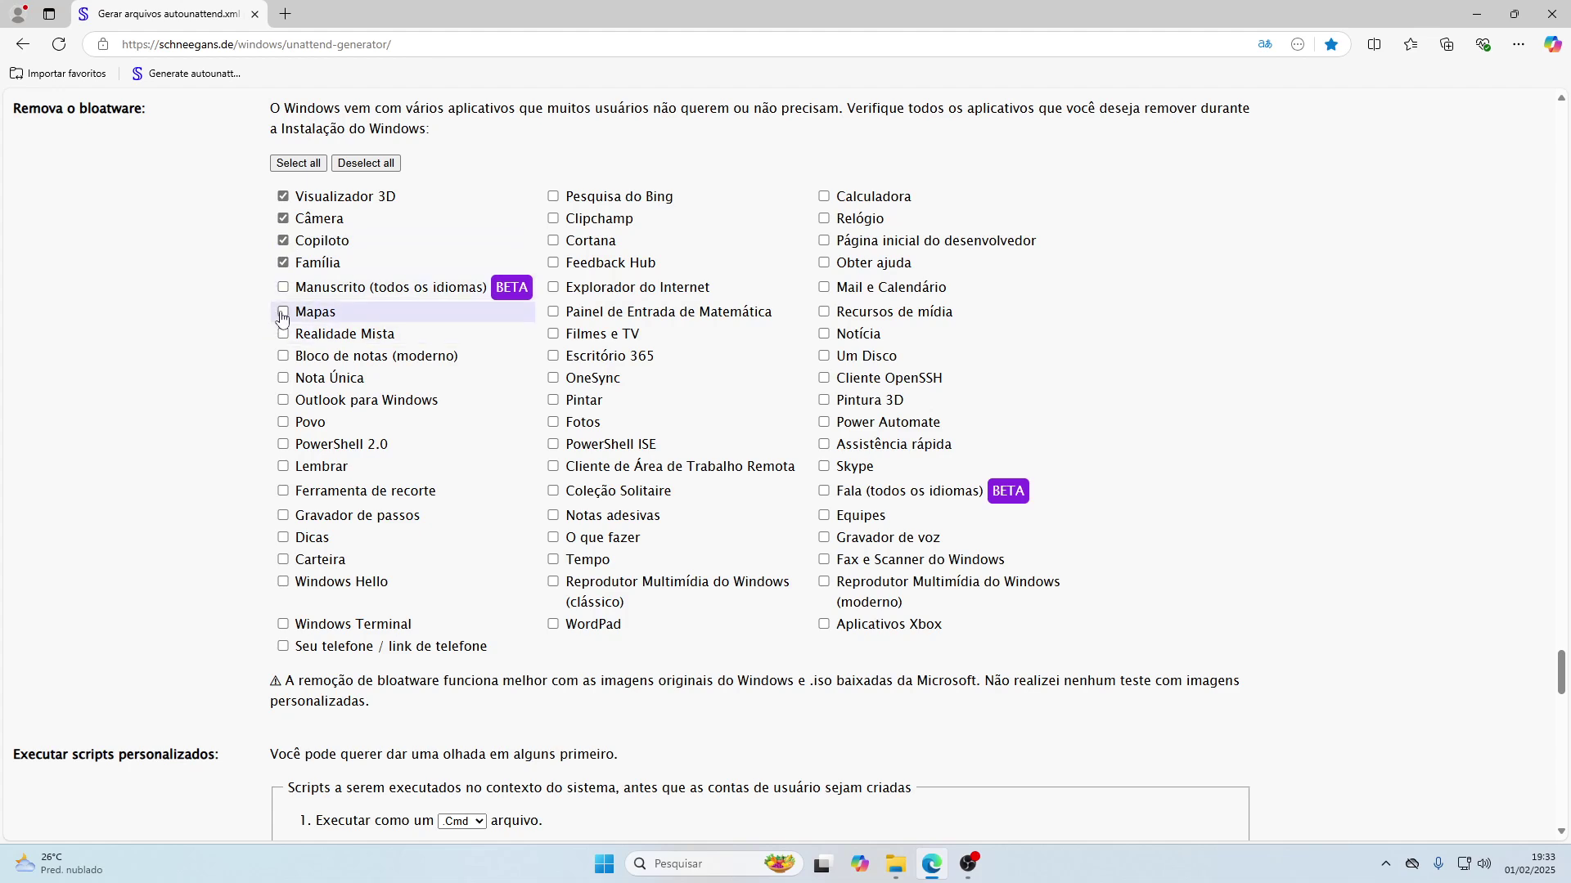
Mark the bloatware apps Mapas, Realidade Mista, Nota Única, Outlook para Windows and Povo for removal
left_click(283, 313)
left_click(283, 333)
left_click(287, 378)
left_click(294, 400)
left_click(303, 422)
Mark Gravador de passos, Dicas, Carteira, Windows Hello and Seu telefone / link de telefone for removal
left_click(283, 515)
left_click(283, 537)
left_click(284, 559)
left_click(283, 582)
left_click(283, 646)
Mark the classic Reprodutor Multimídia, Tempo, O que fazer, Notas adesivas, Coleção Solitaire, Cliente de Área de Trabalho Remota, OneSync and Escritório 365 for removal
left_click(553, 582)
left_click(553, 491)
left_click(724, 466)
left_click(573, 378)
left_click(572, 356)
Mark Filmes e TV, Painel de Entrada de Matemática, Explorador do Internet, Feedback Hub, Cortana, Clipchamp and Pesquisa do Bing for removal
left_click(572, 334)
left_click(572, 311)
left_click(573, 287)
left_click(573, 263)
left_click(573, 218)
left_click(573, 196)
Mark Página inicial do desenvolvedor, Obter ajuda, Mail e Calendário, Recursos de mídia, Notícia and Pintura 3D for removal
left_click(824, 241)
left_click(824, 287)
left_click(823, 311)
left_click(823, 334)
left_click(824, 400)
Mark Power Automate, Assistência rápida, Skype, Equipes, Gravador de voz, Fax e Scanner do Windows, the modern Reprodutor Multimídia and Aplicativos Xbox for removal
left_click(824, 422)
left_click(823, 444)
left_click(824, 466)
left_click(824, 515)
left_click(824, 538)
left_click(824, 559)
left_click(824, 582)
left_click(823, 624)
scroll(722, 534, "down", 2)
scroll(722, 533, "up", 3)
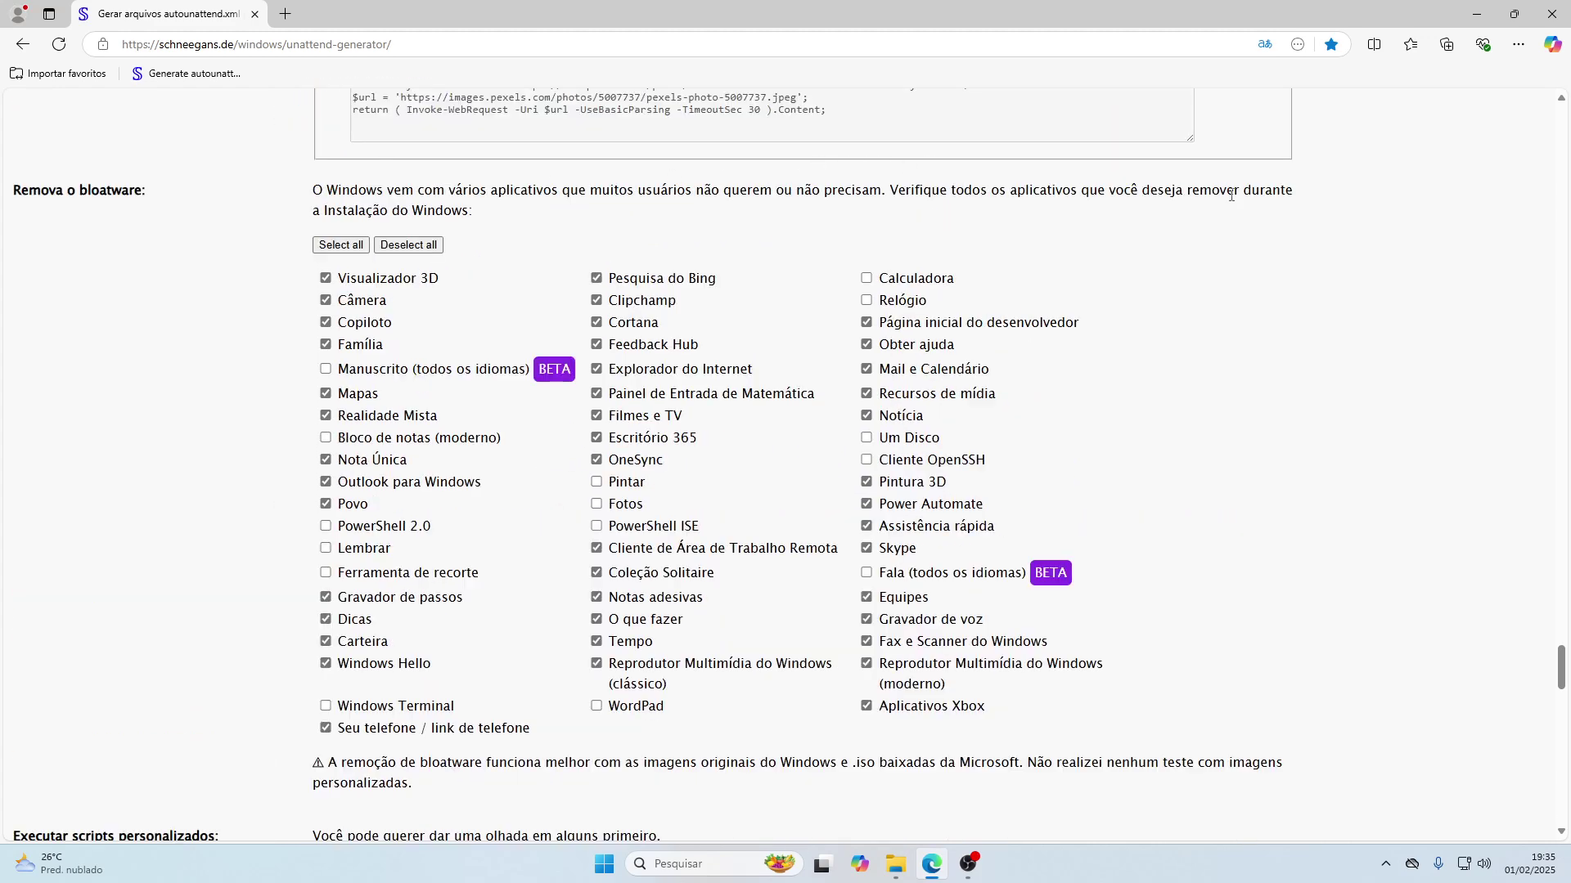
Review the custom scripts, Windows Defender application control and component placeholder sections
scroll(613, 270, "down", 7)
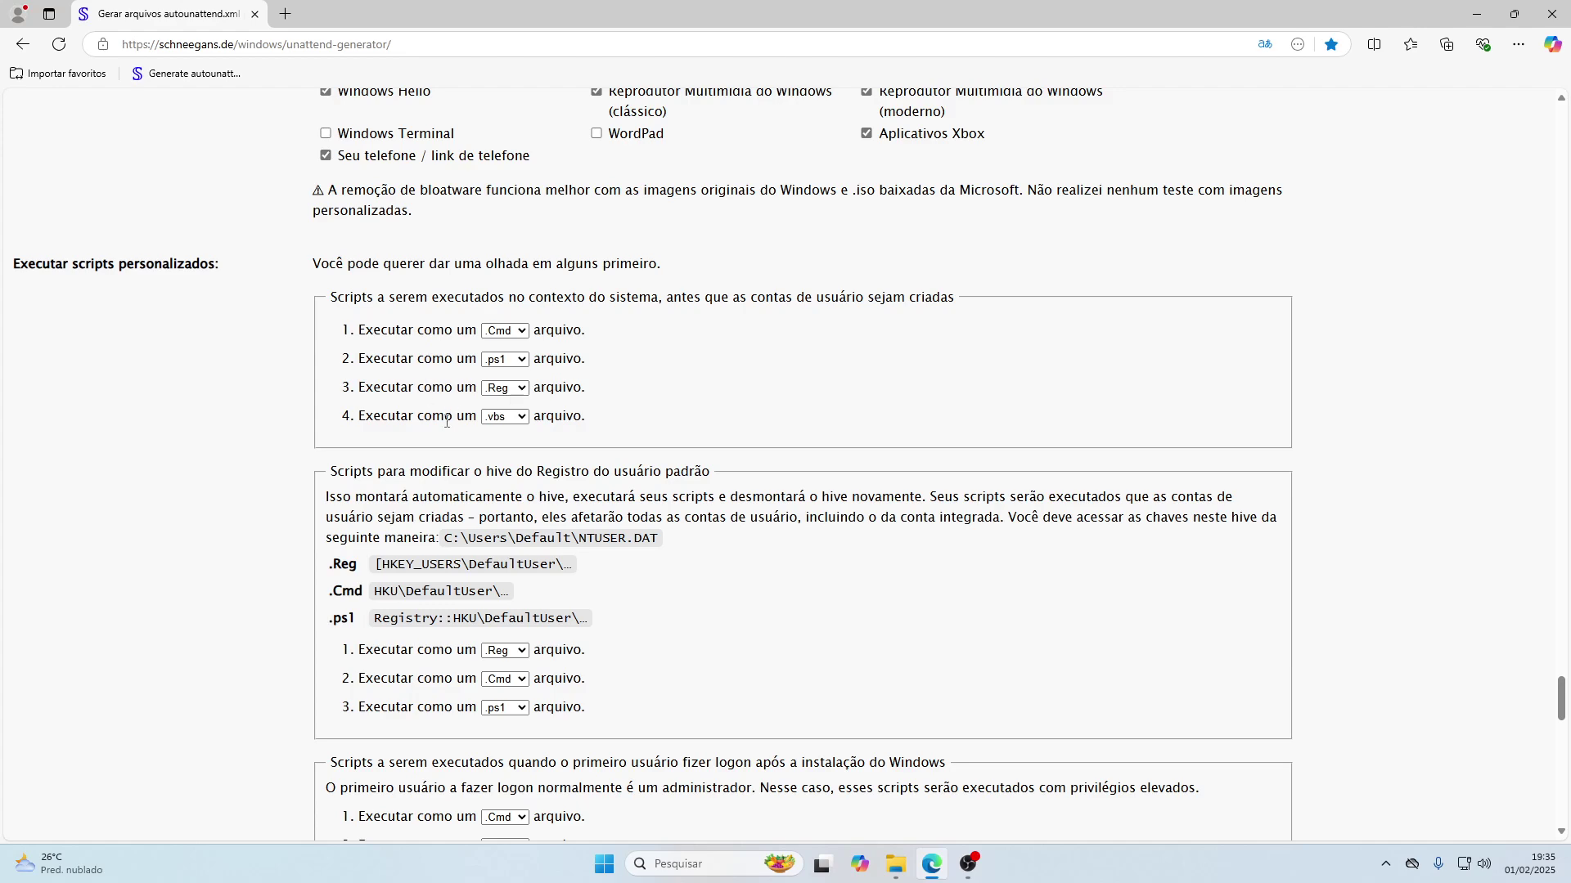
scroll(446, 423, "down", 3)
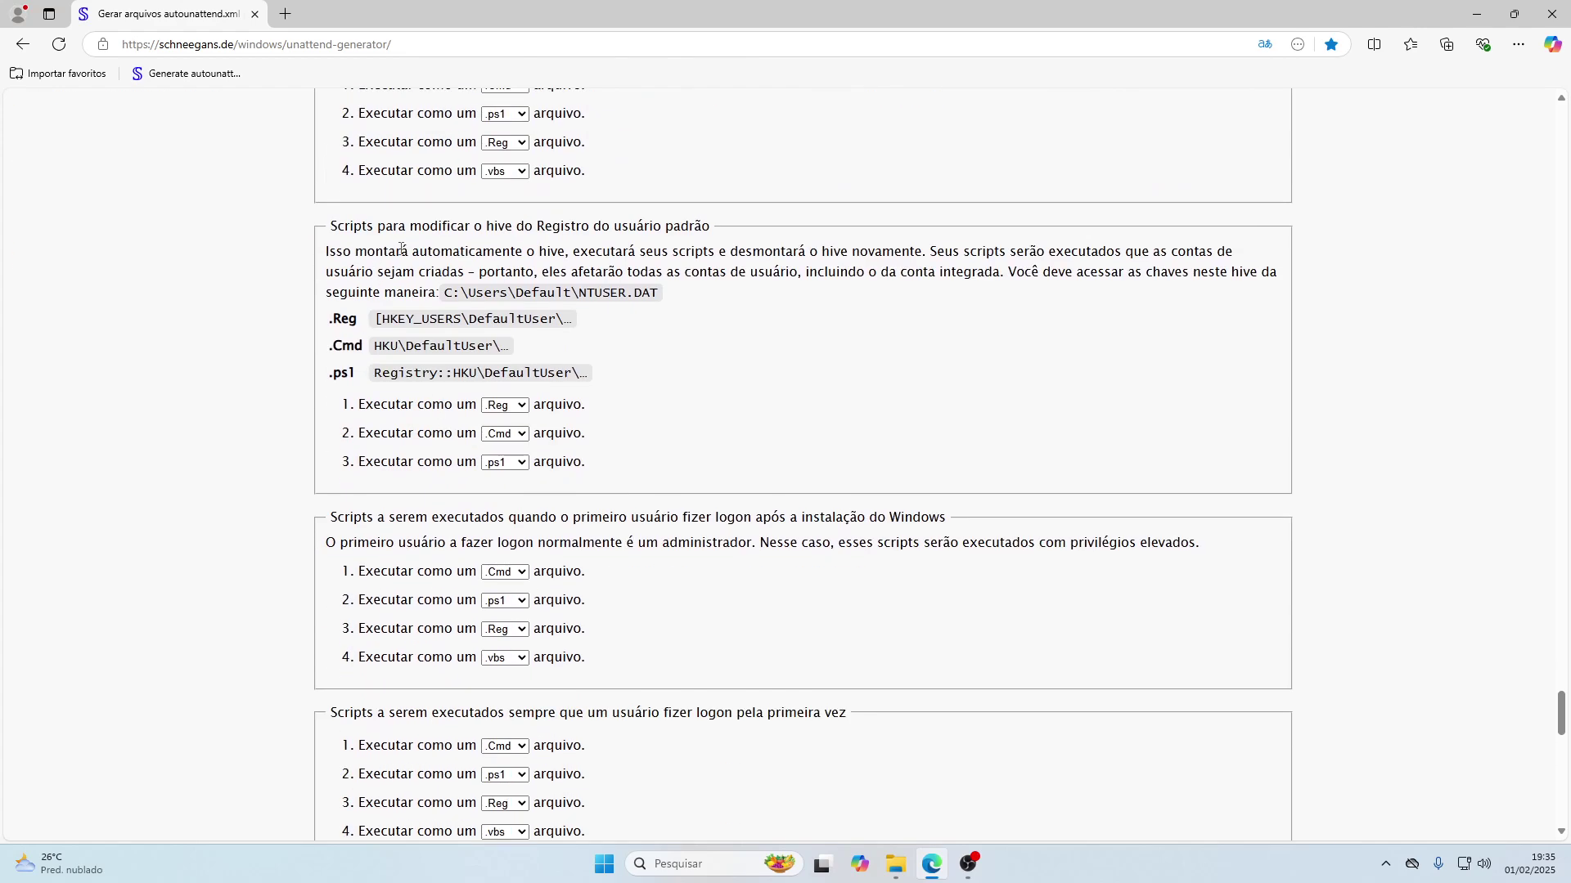
left_click_drag(330, 227, 709, 253)
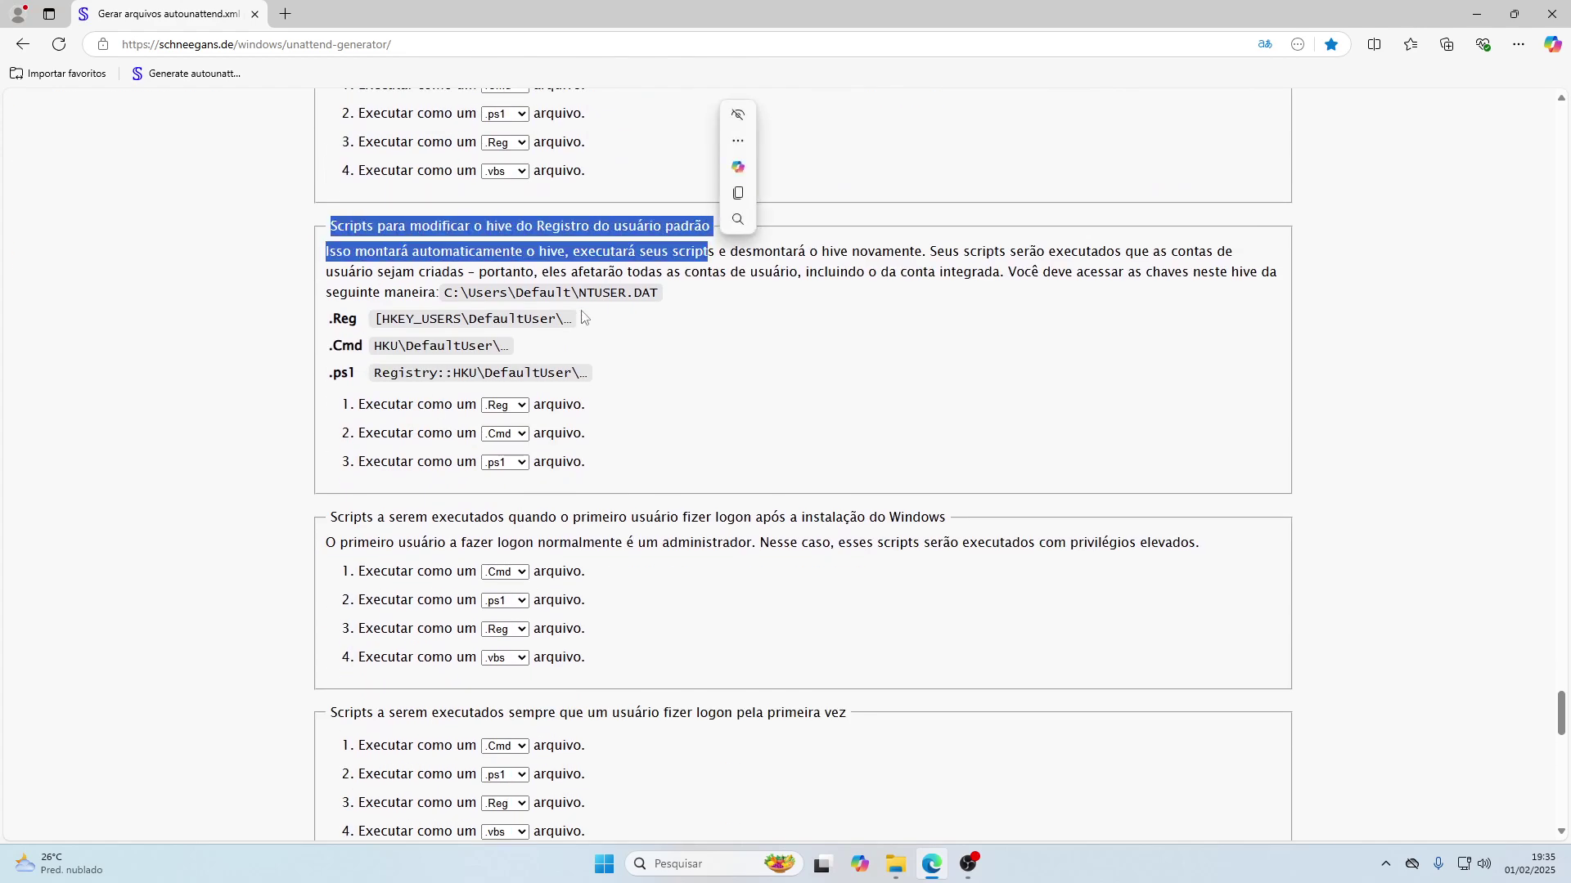
scroll(436, 426, "down", 2)
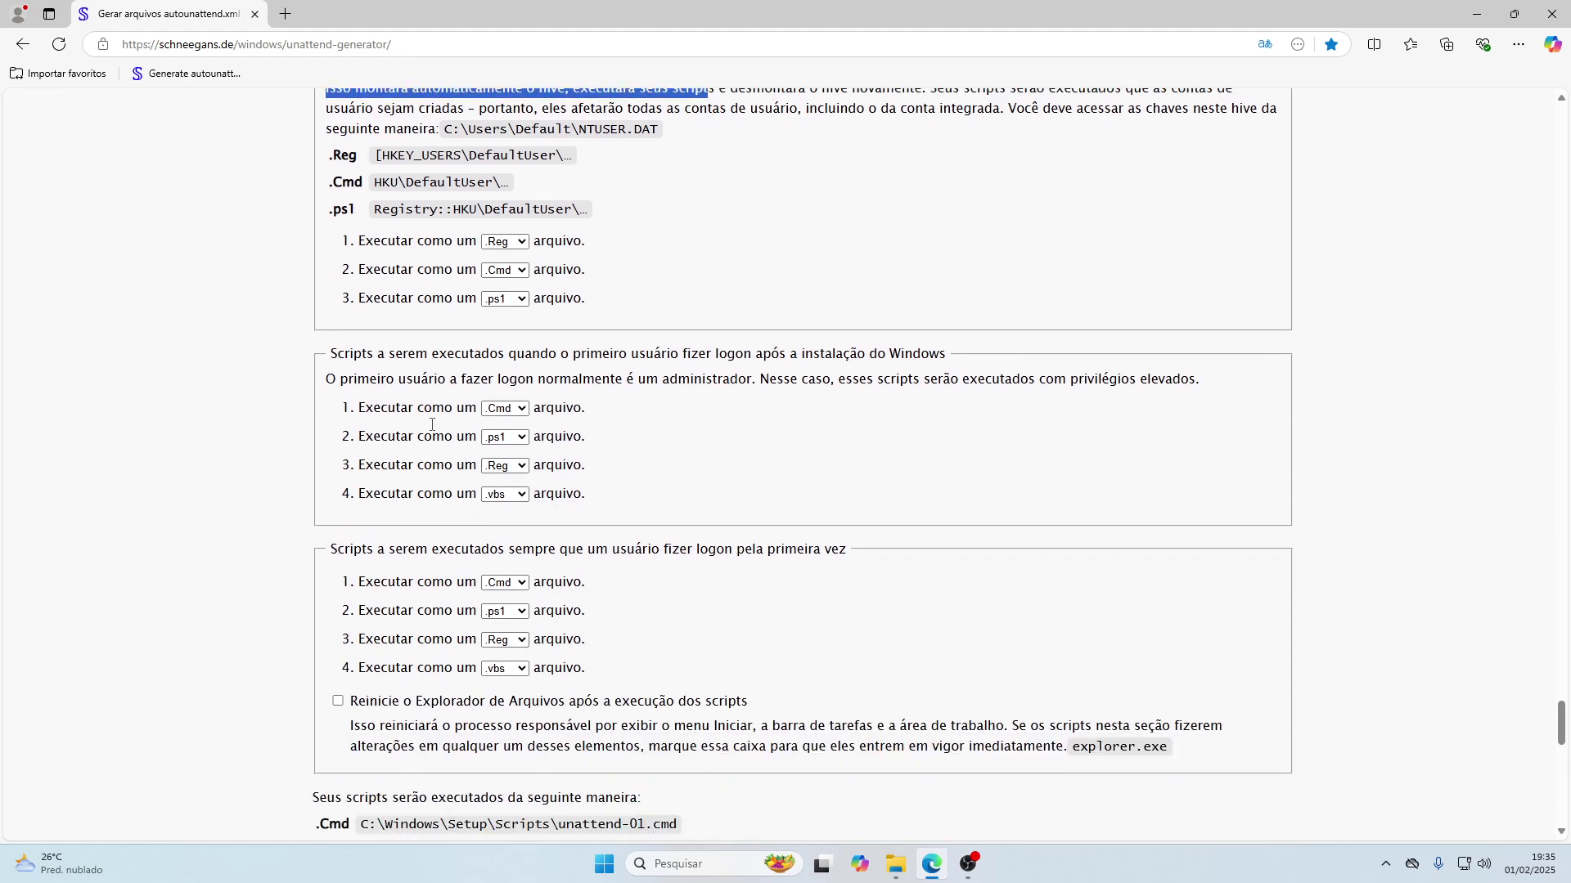
left_click_drag(350, 355, 872, 380)
left_click(691, 366)
left_click_drag(580, 353, 940, 354)
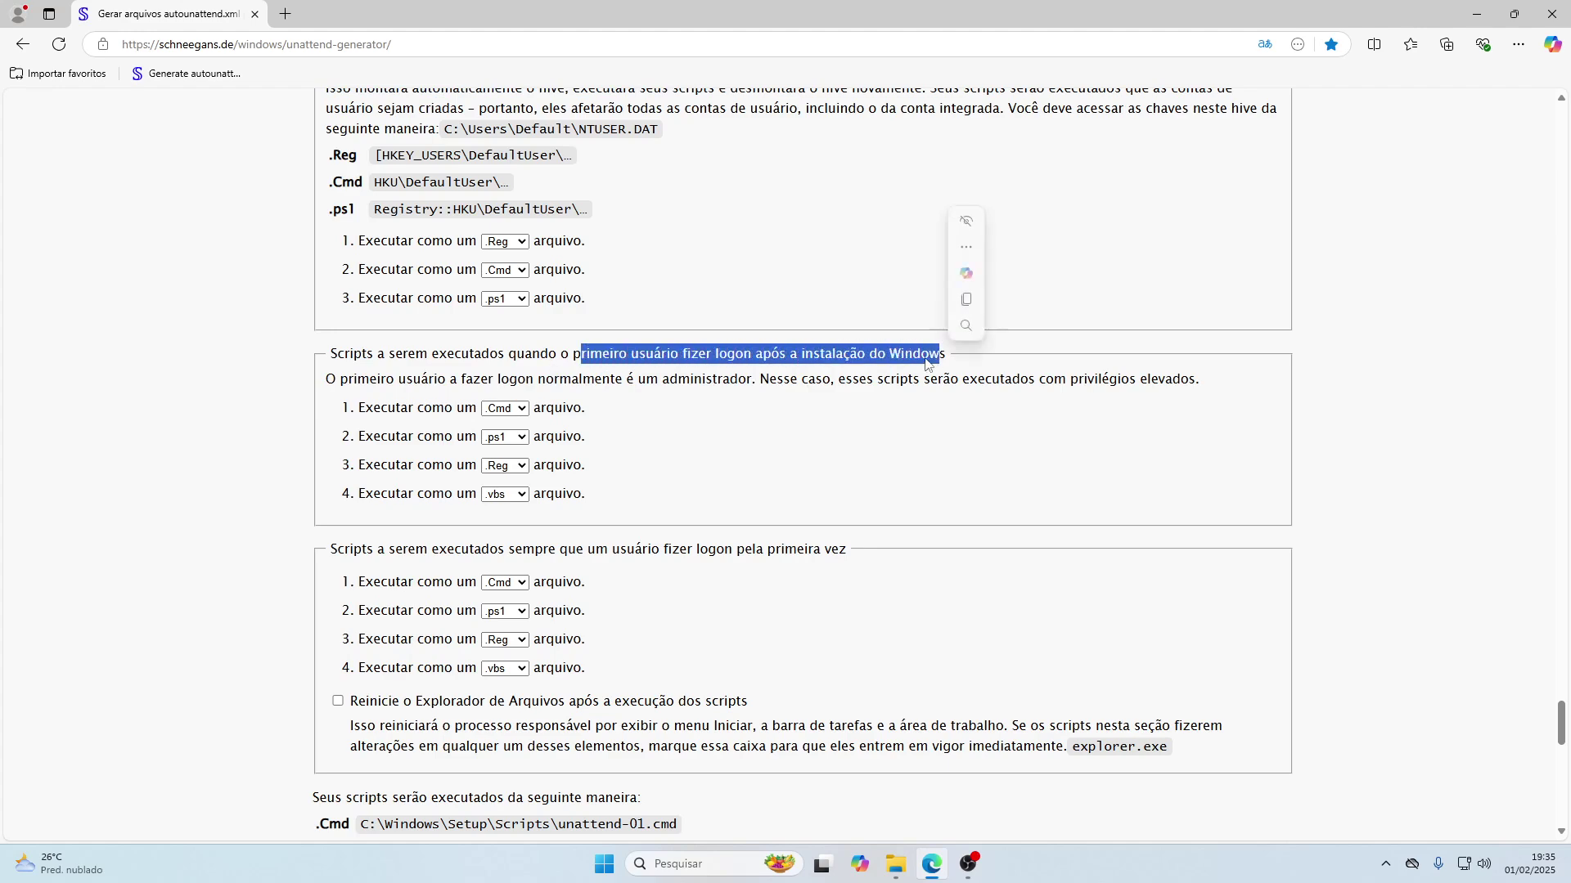
left_click(694, 385)
left_click_drag(409, 373, 689, 381)
scroll(627, 413, "up", 4)
scroll(629, 404, "down", 5)
scroll(628, 401, "down", 7)
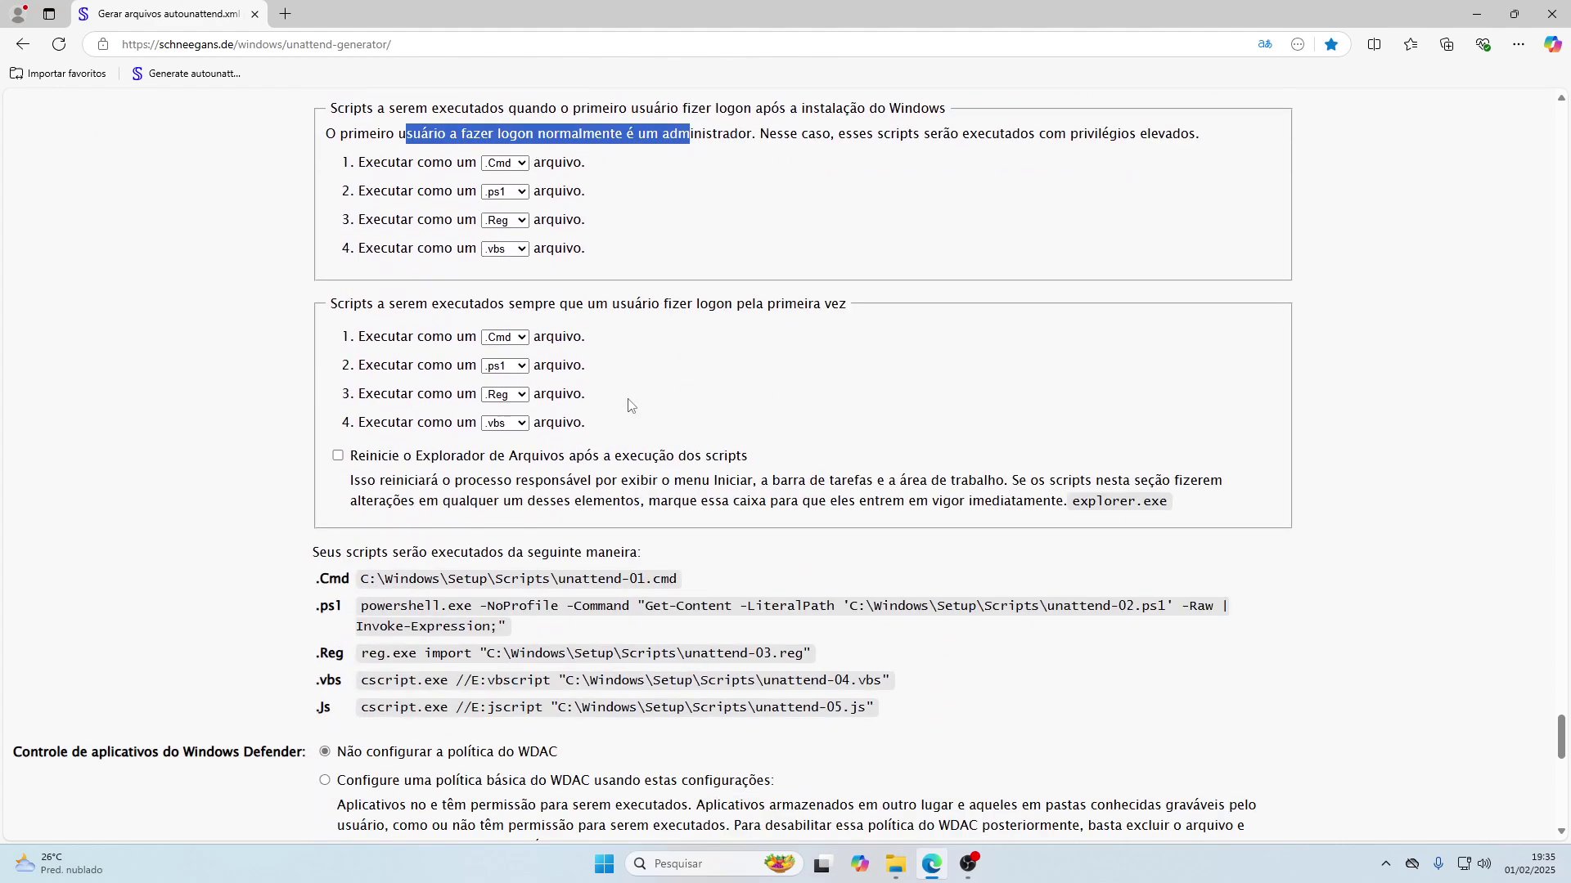
left_click_drag(46, 345, 282, 345)
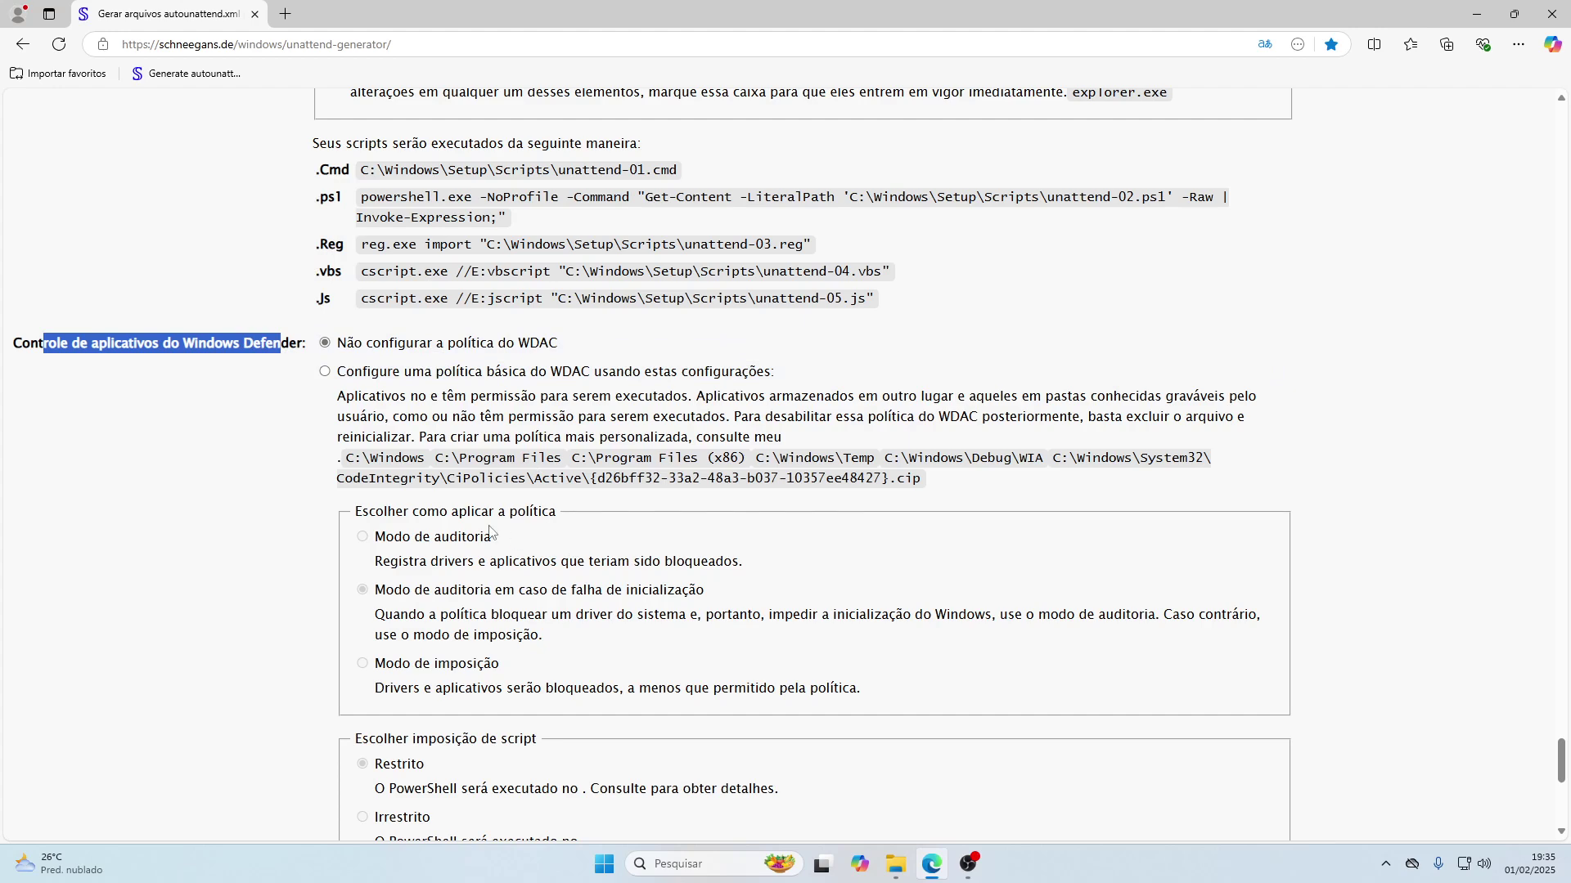
scroll(577, 550, "down", 7)
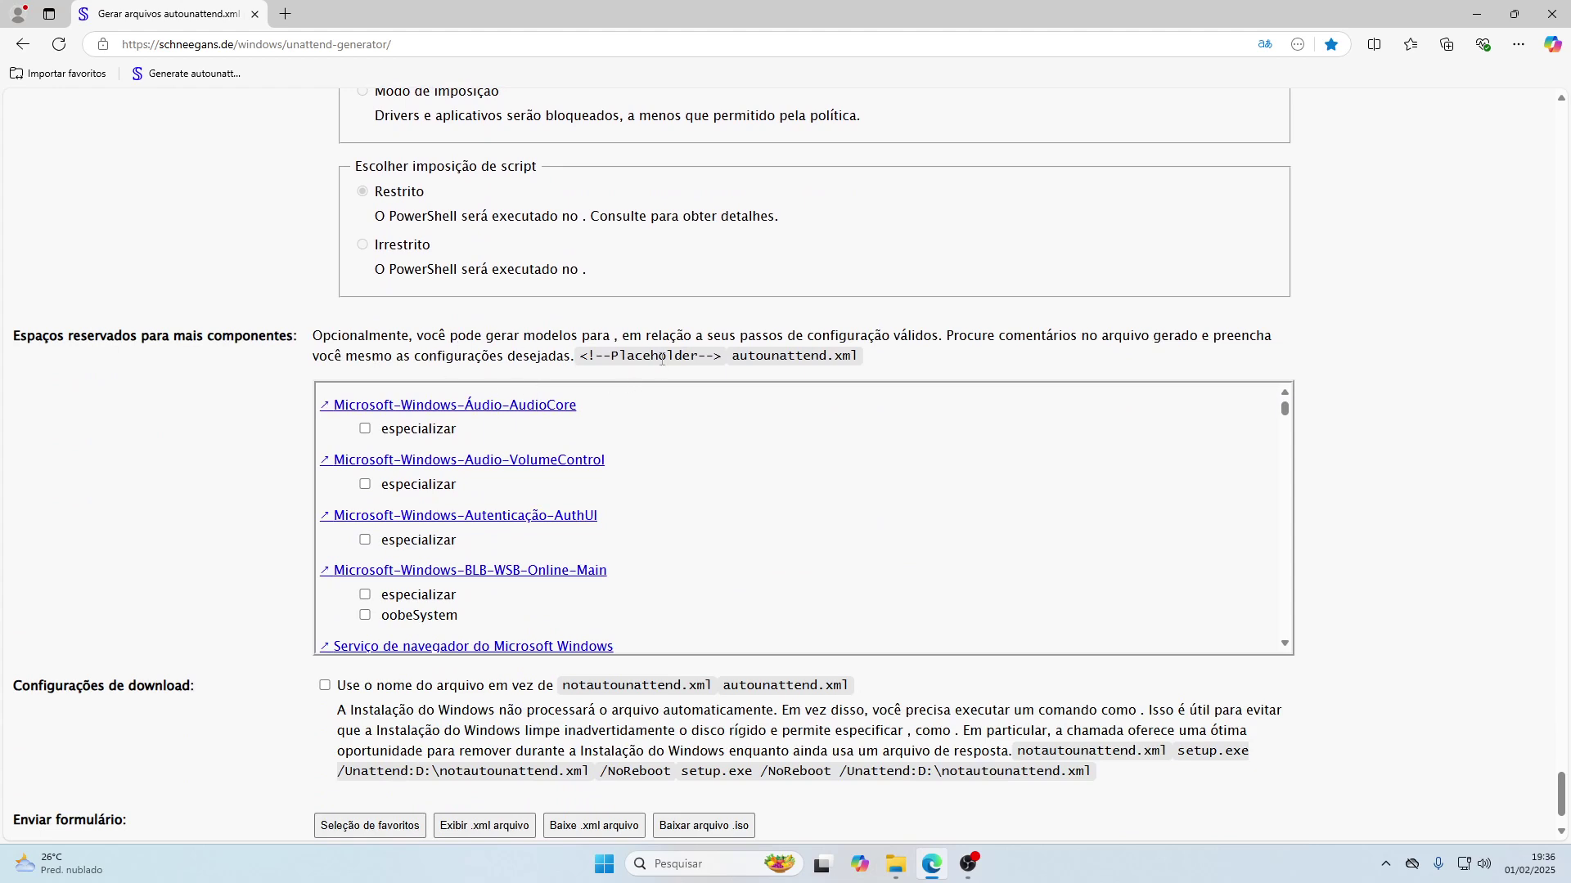
scroll(393, 340, "down", 1)
Download the generated answer file as .xml, keep the flagged autounattend.xml and show it in its folder
left_click_drag(38, 602, 196, 603)
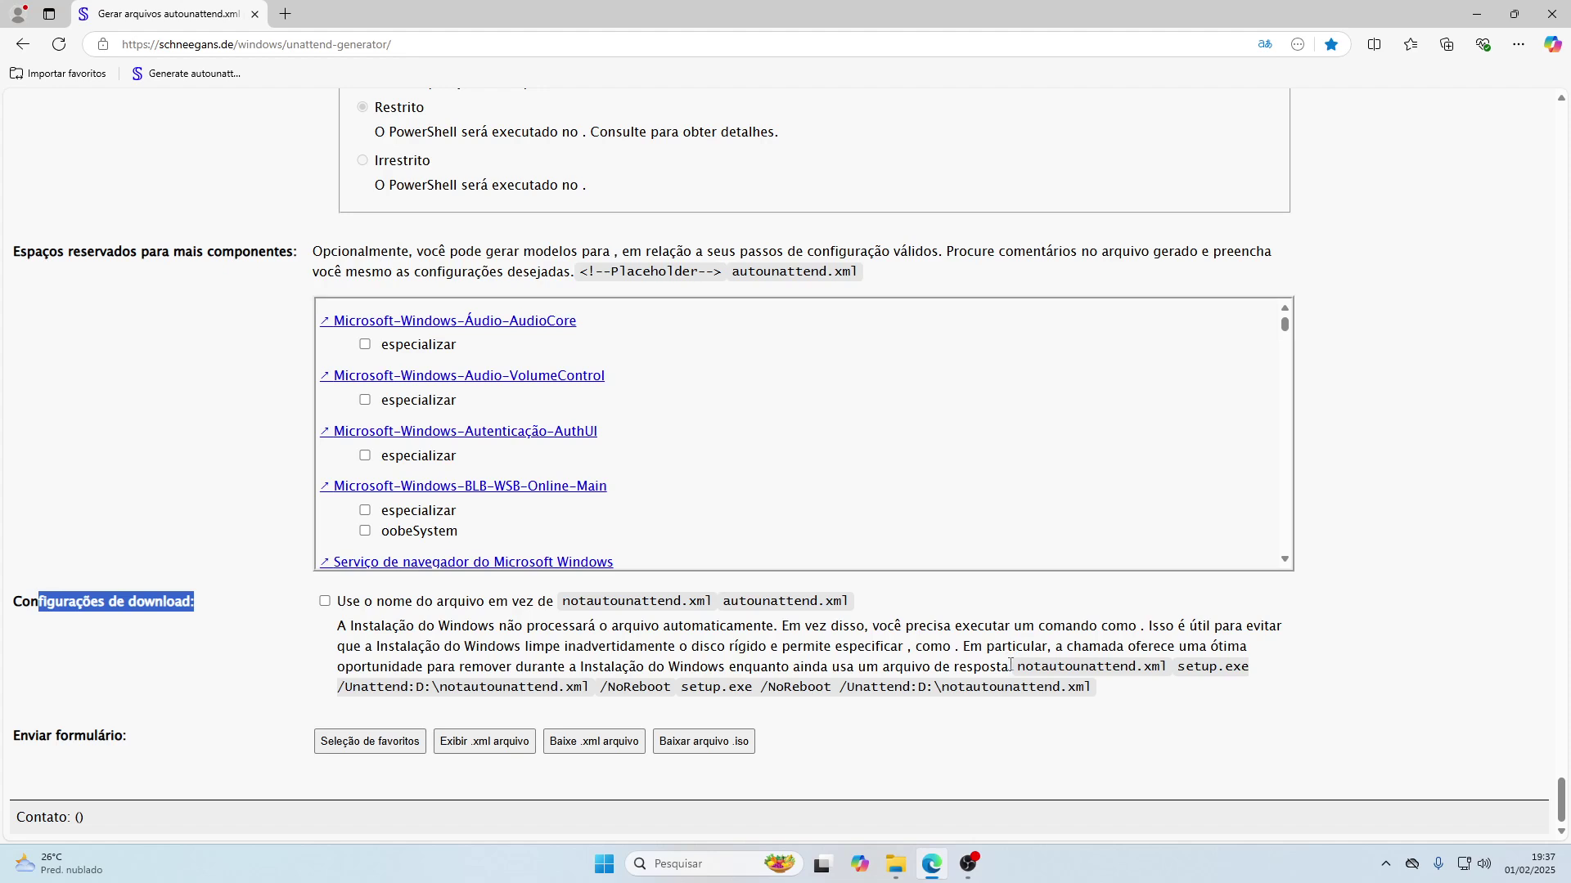
left_click_drag(1015, 668, 1092, 694)
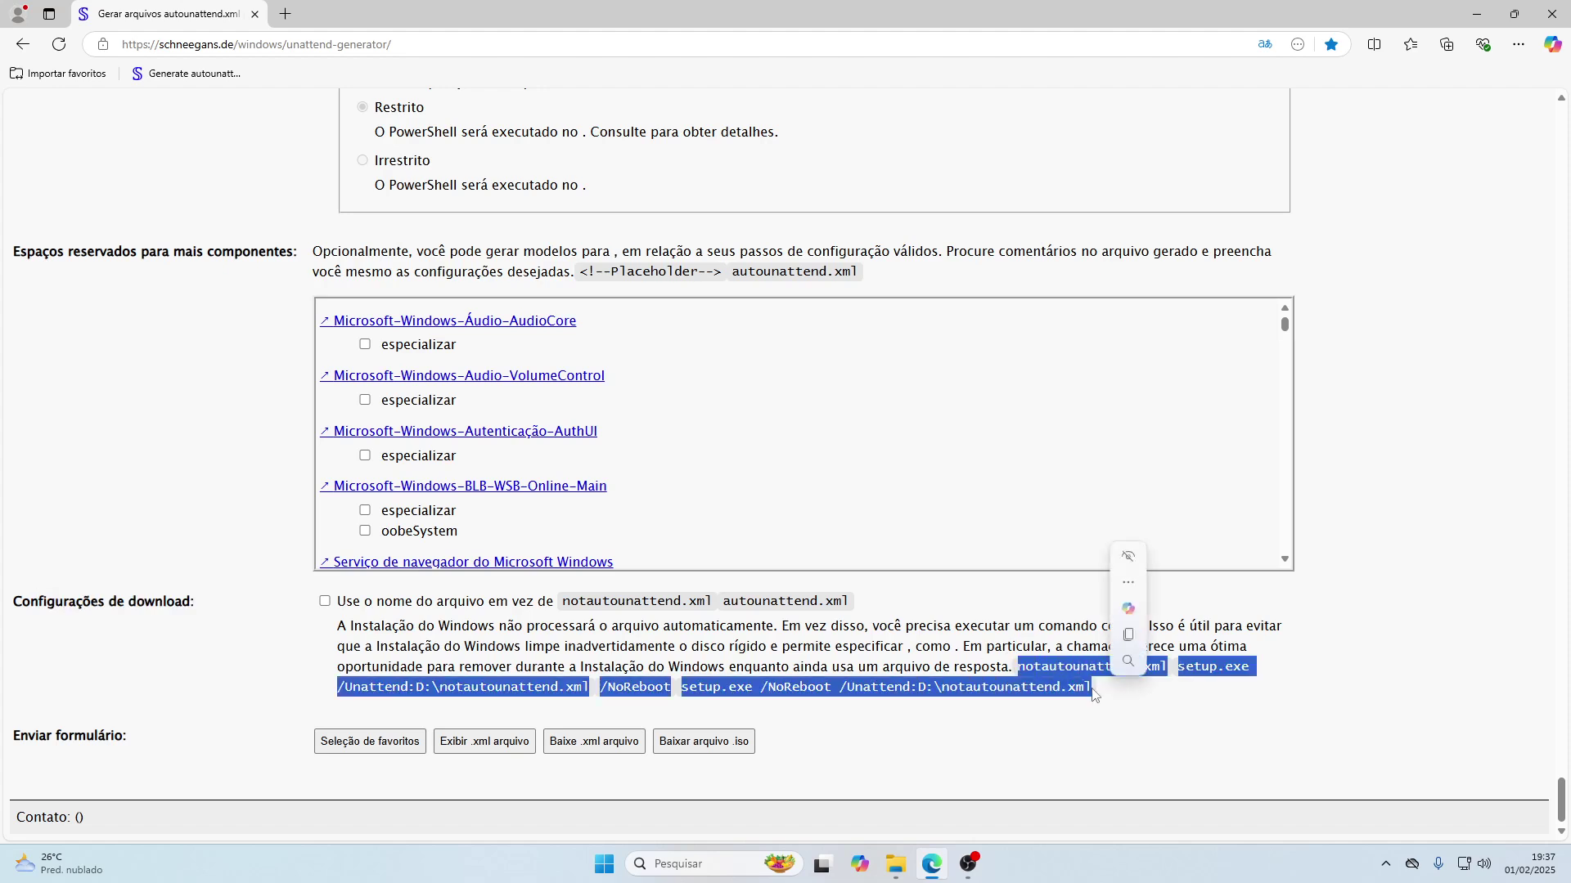
left_click(837, 686)
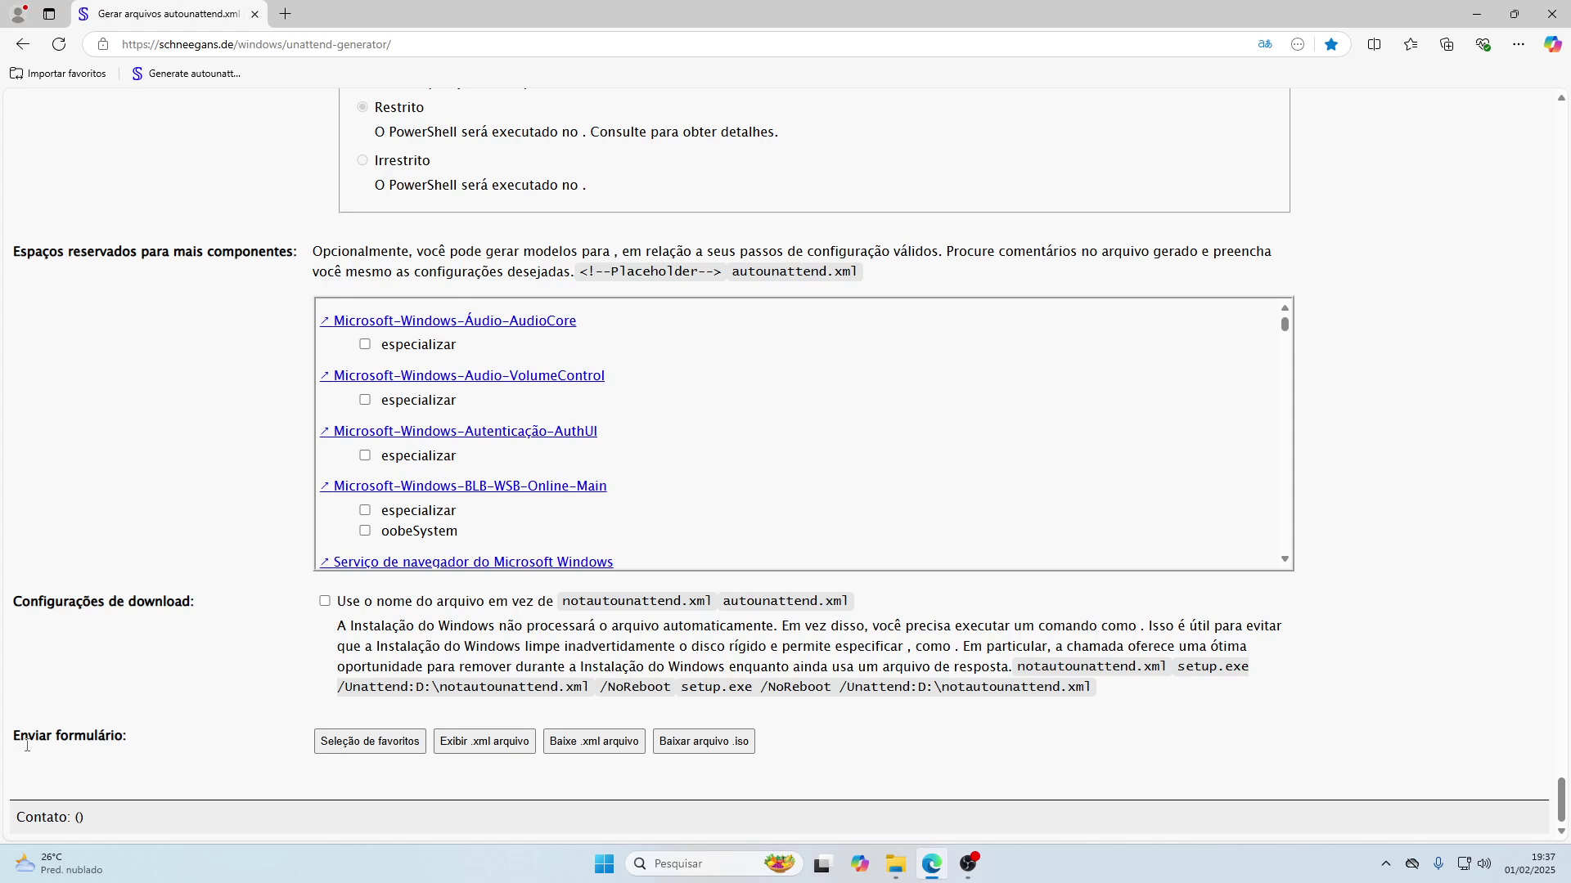
left_click(586, 741)
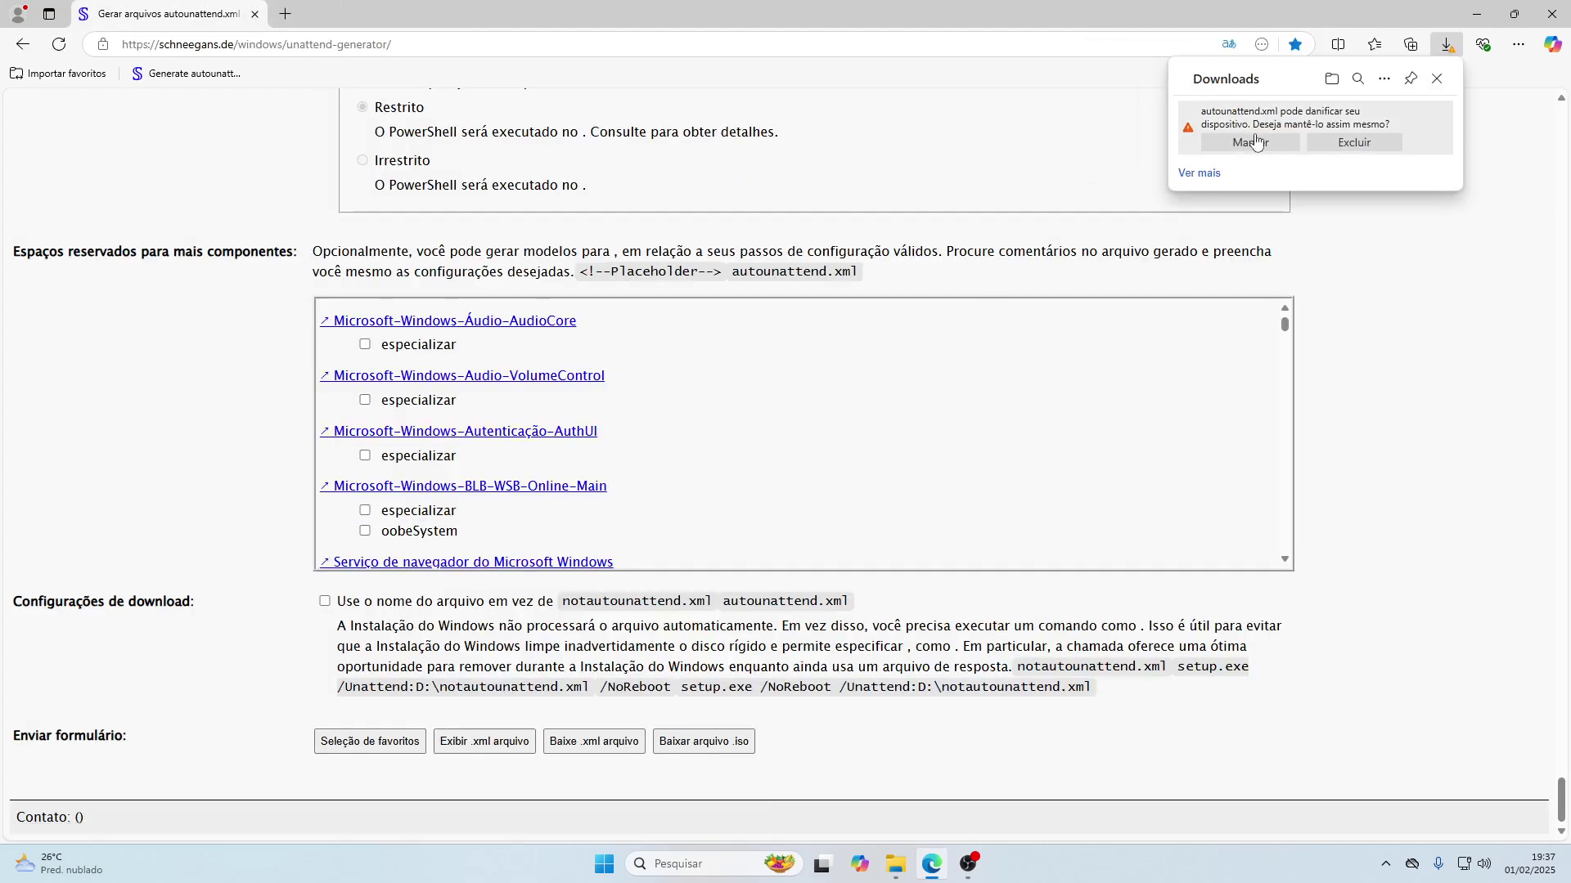
left_click(1253, 143)
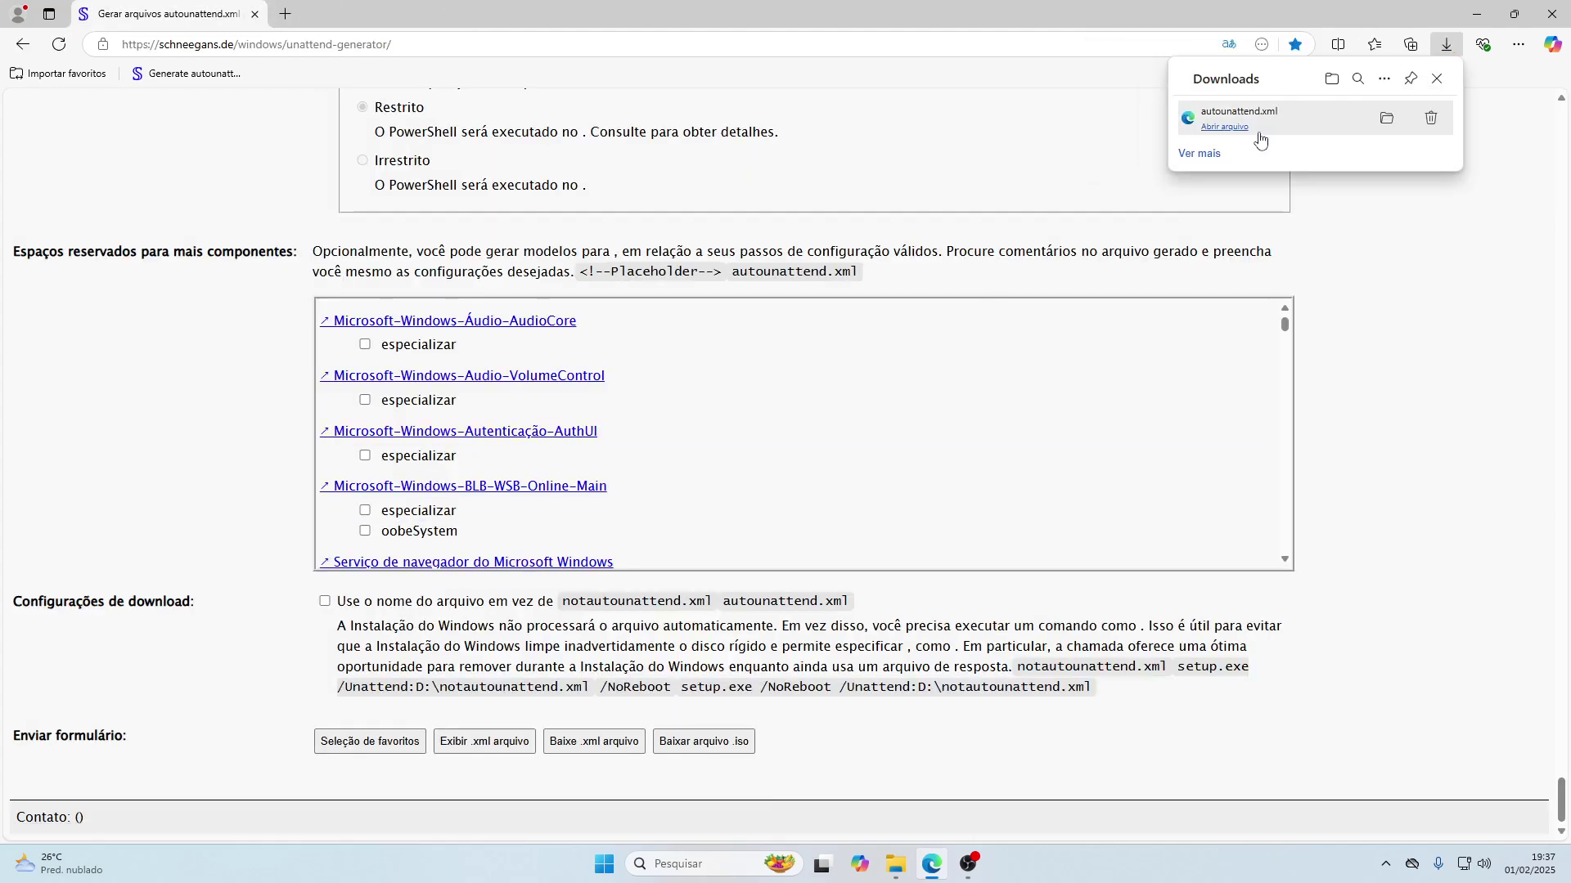
left_click(1386, 121)
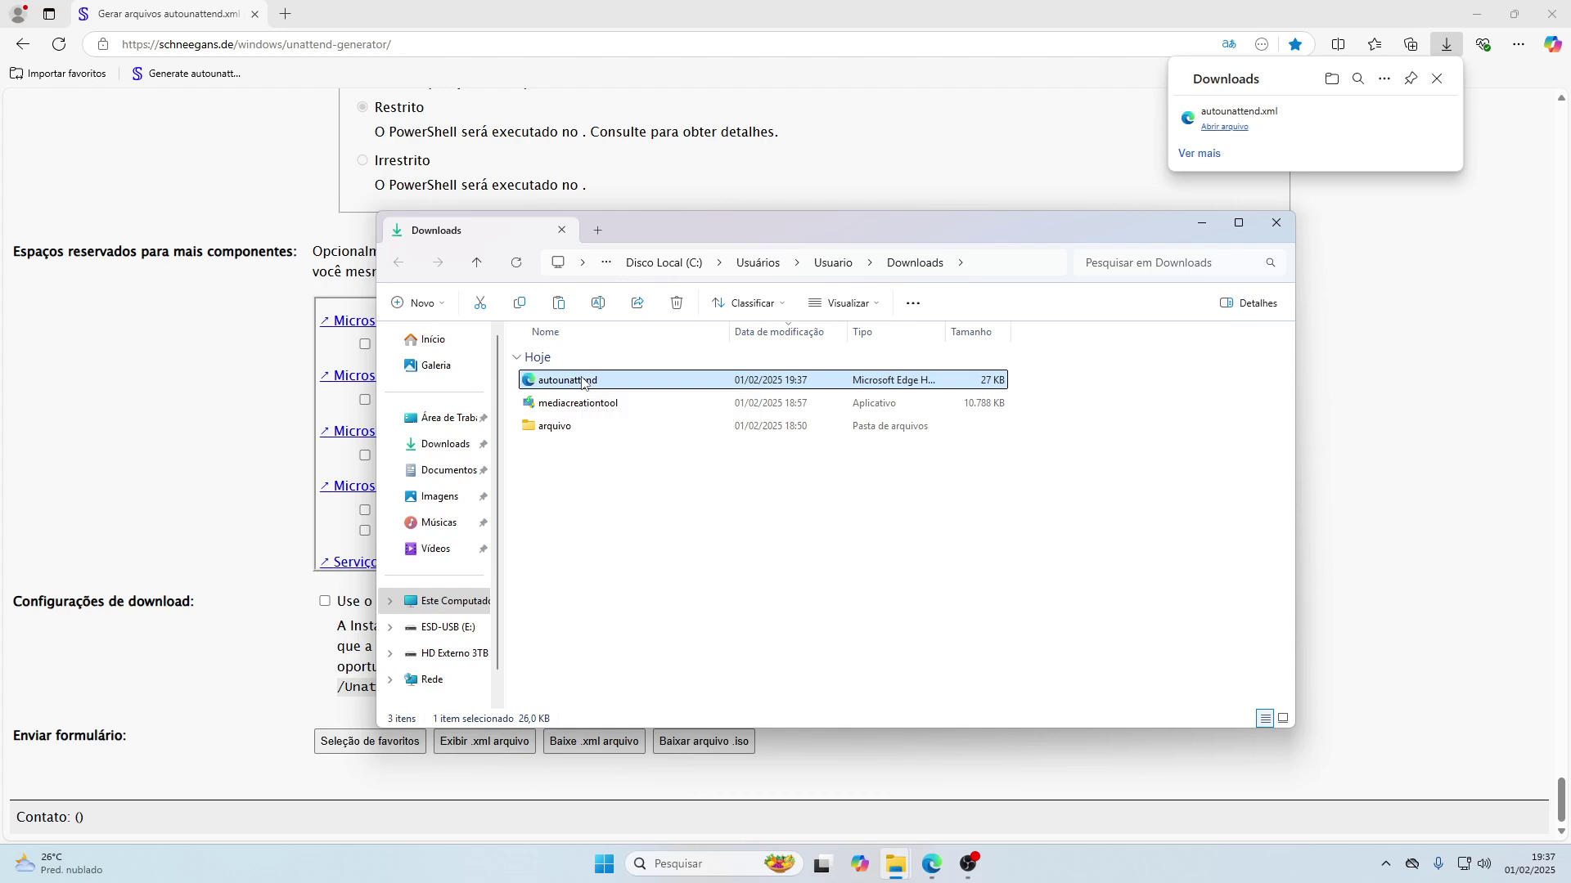
Copy autounattend from Downloads to the root of the ESD-USB (E:) drive
left_click(447, 640)
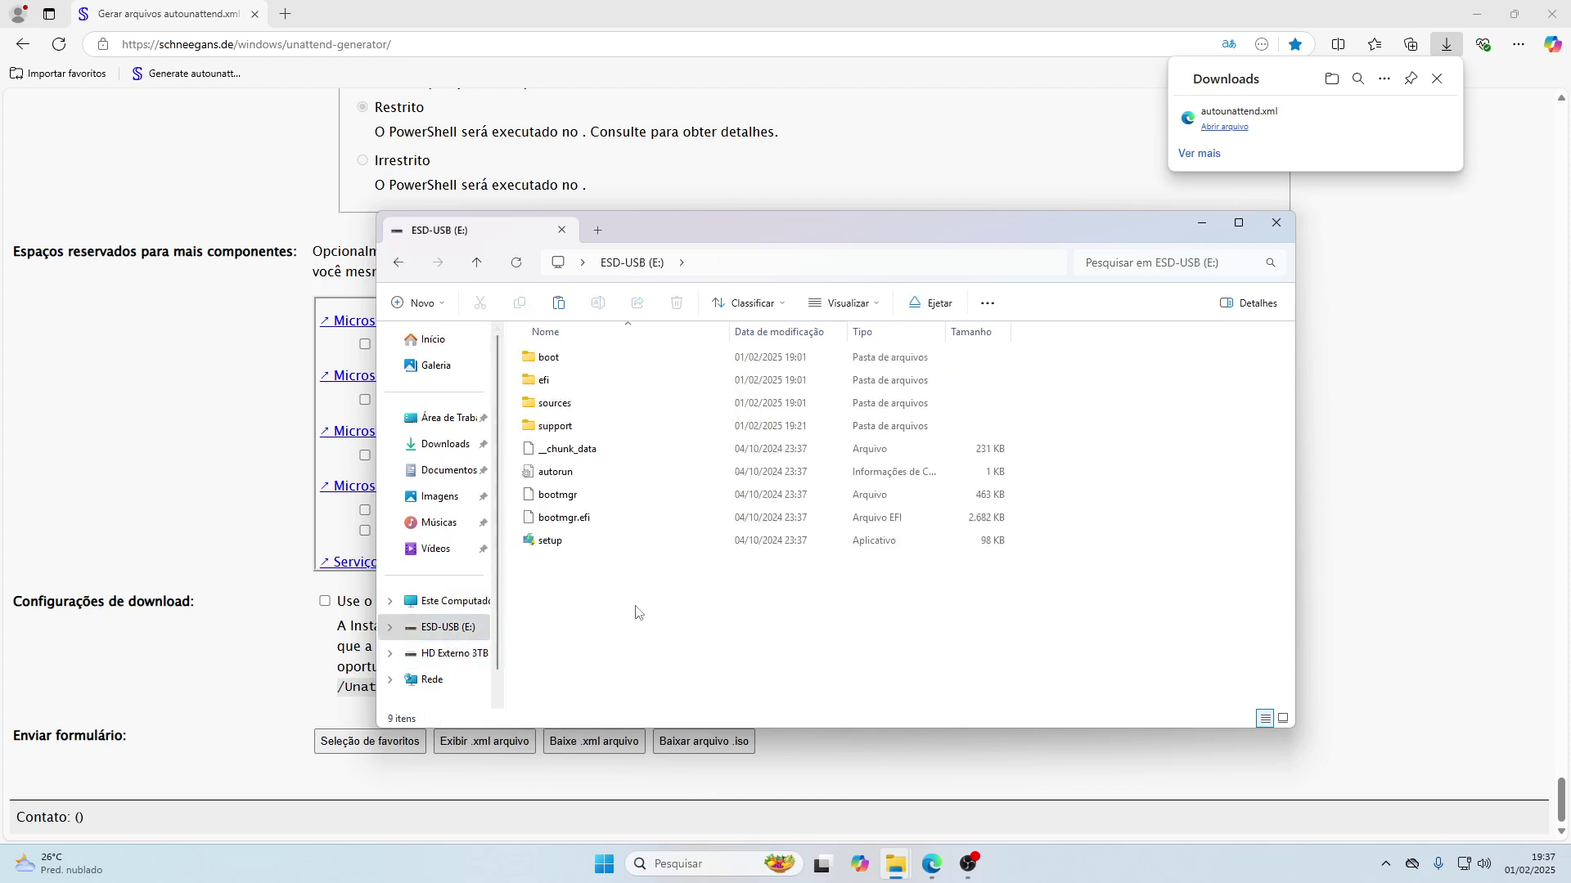
key("ctrl+v")
left_click(635, 627)
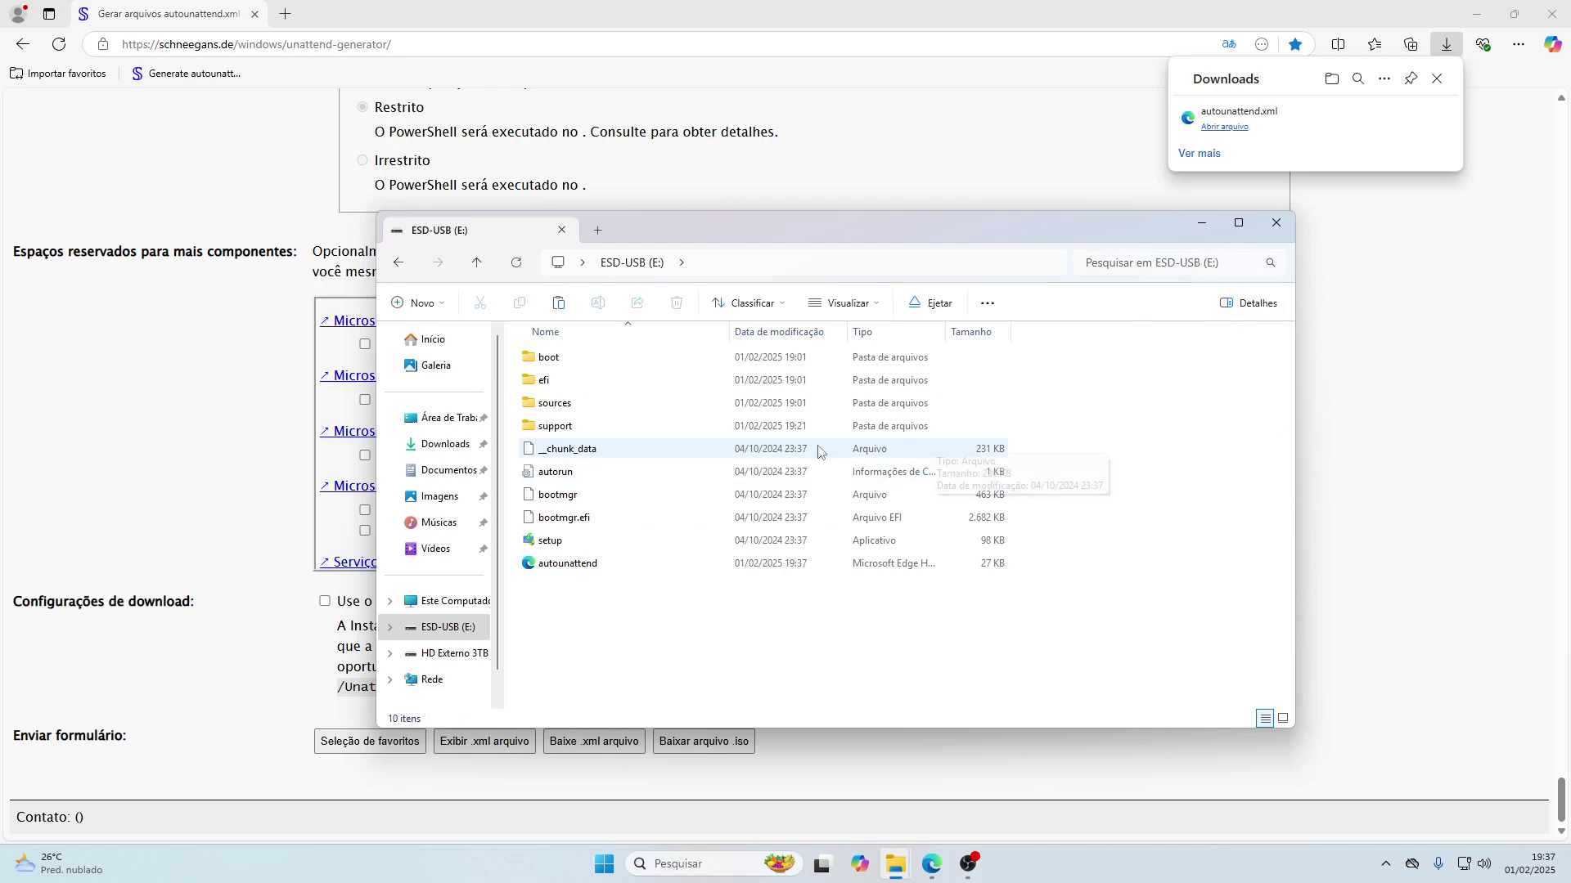
left_click(598, 565)
left_click(245, 550)
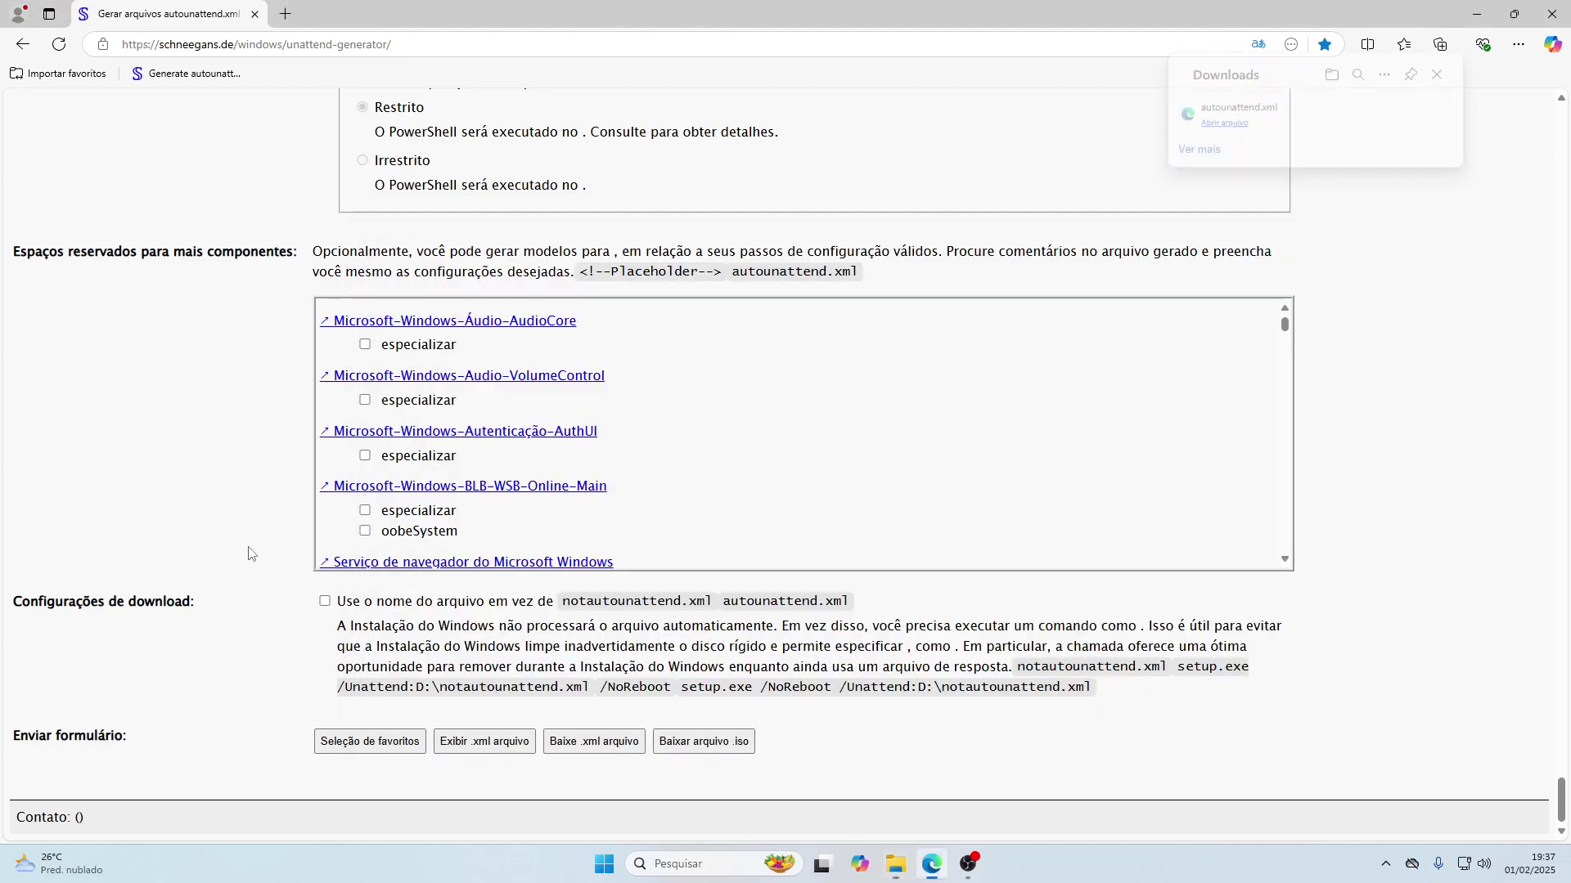
scroll(262, 561, "up", 20)
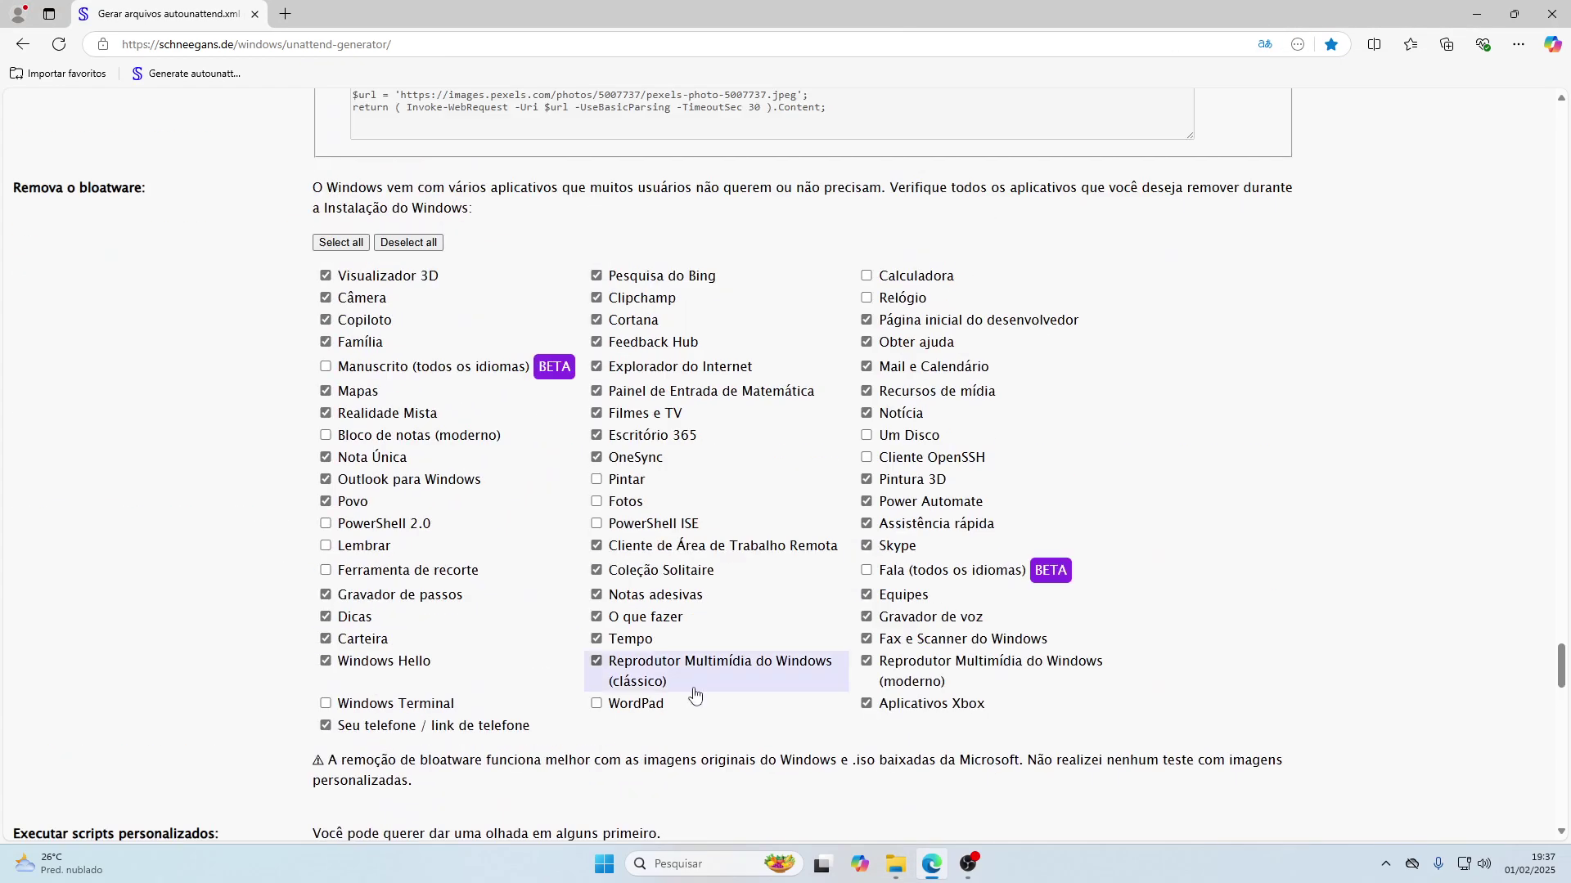
left_click(896, 863)
mouse_move(570, 580)
left_mouse_down()
mouse_move(604, 626)
mouse_move(542, 610)
mouse_move(548, 583)
left_mouse_up()
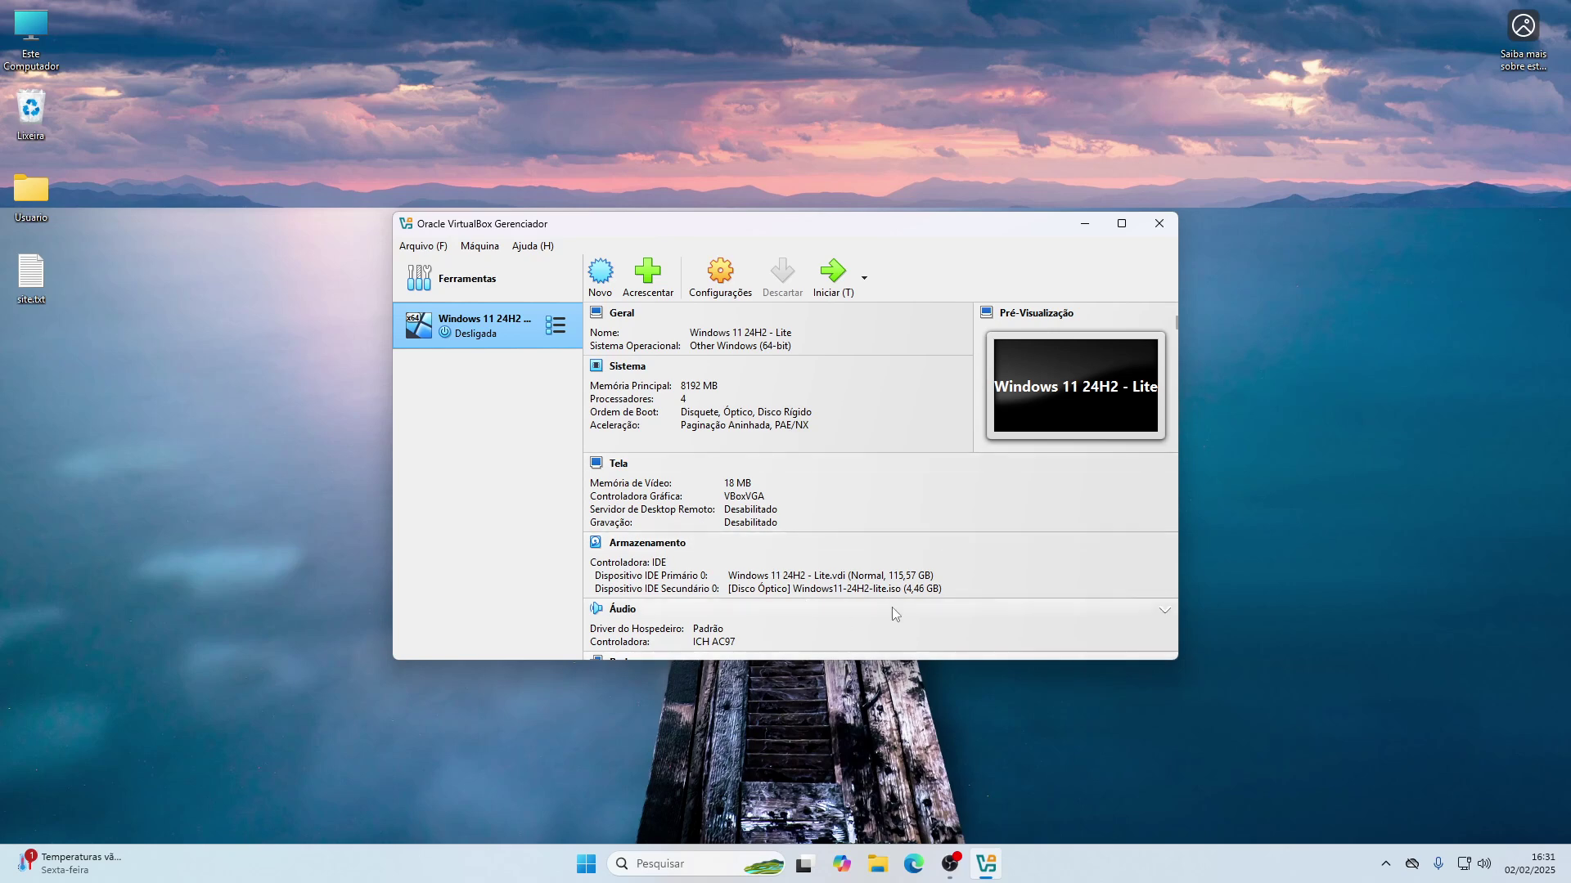
Mount Windows11-24H2-lite.iso from Downloads, check its root for autounattend.xml, and eject the virtual DVD drive
double_click(31, 36)
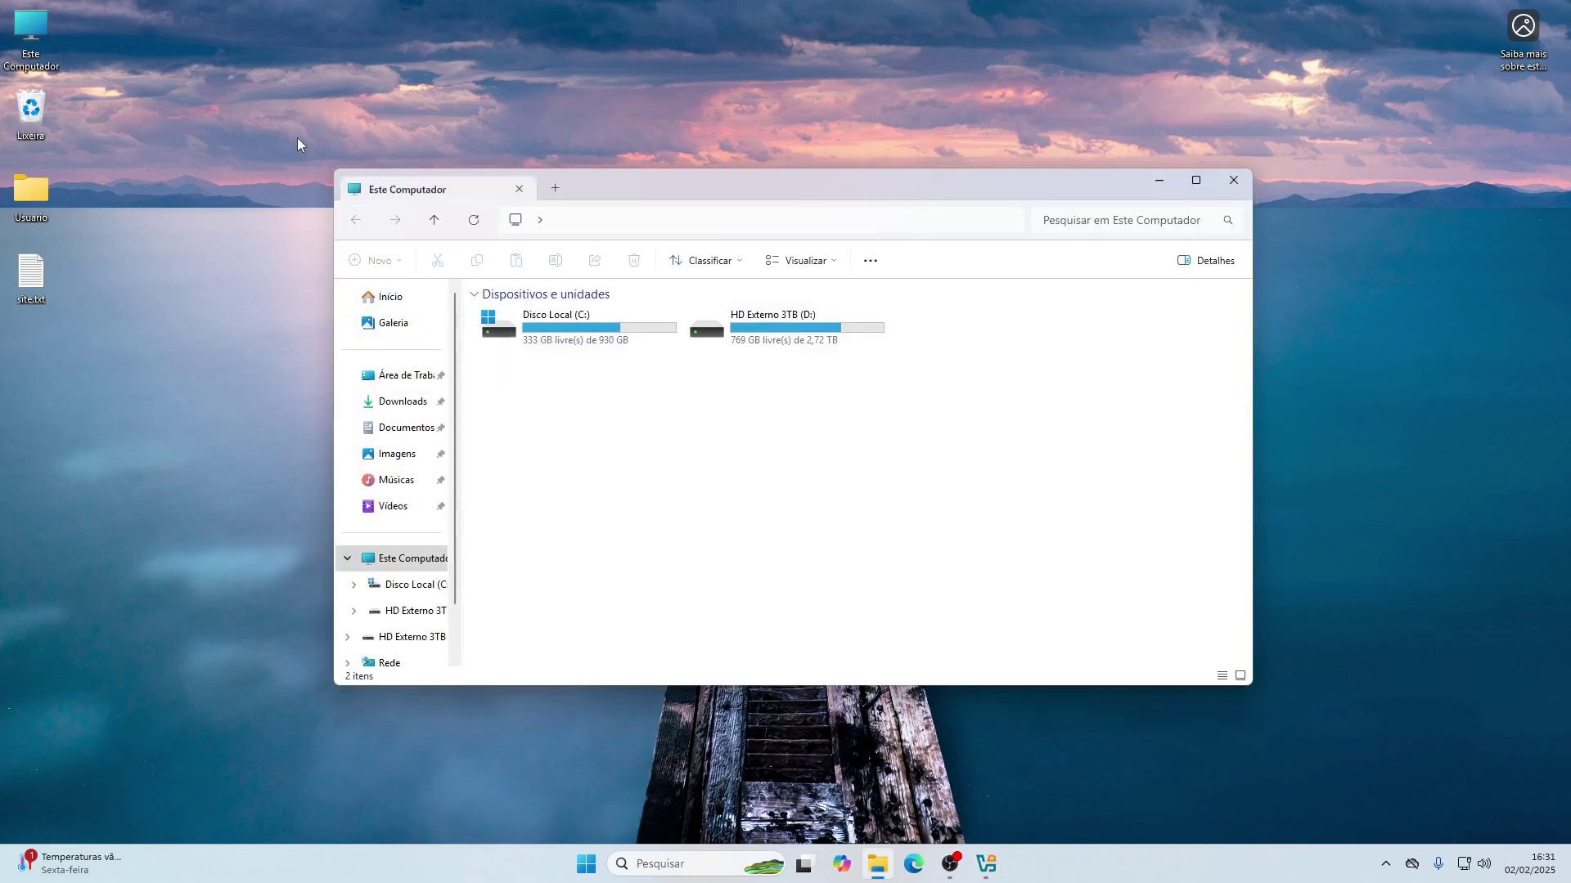
left_click(400, 403)
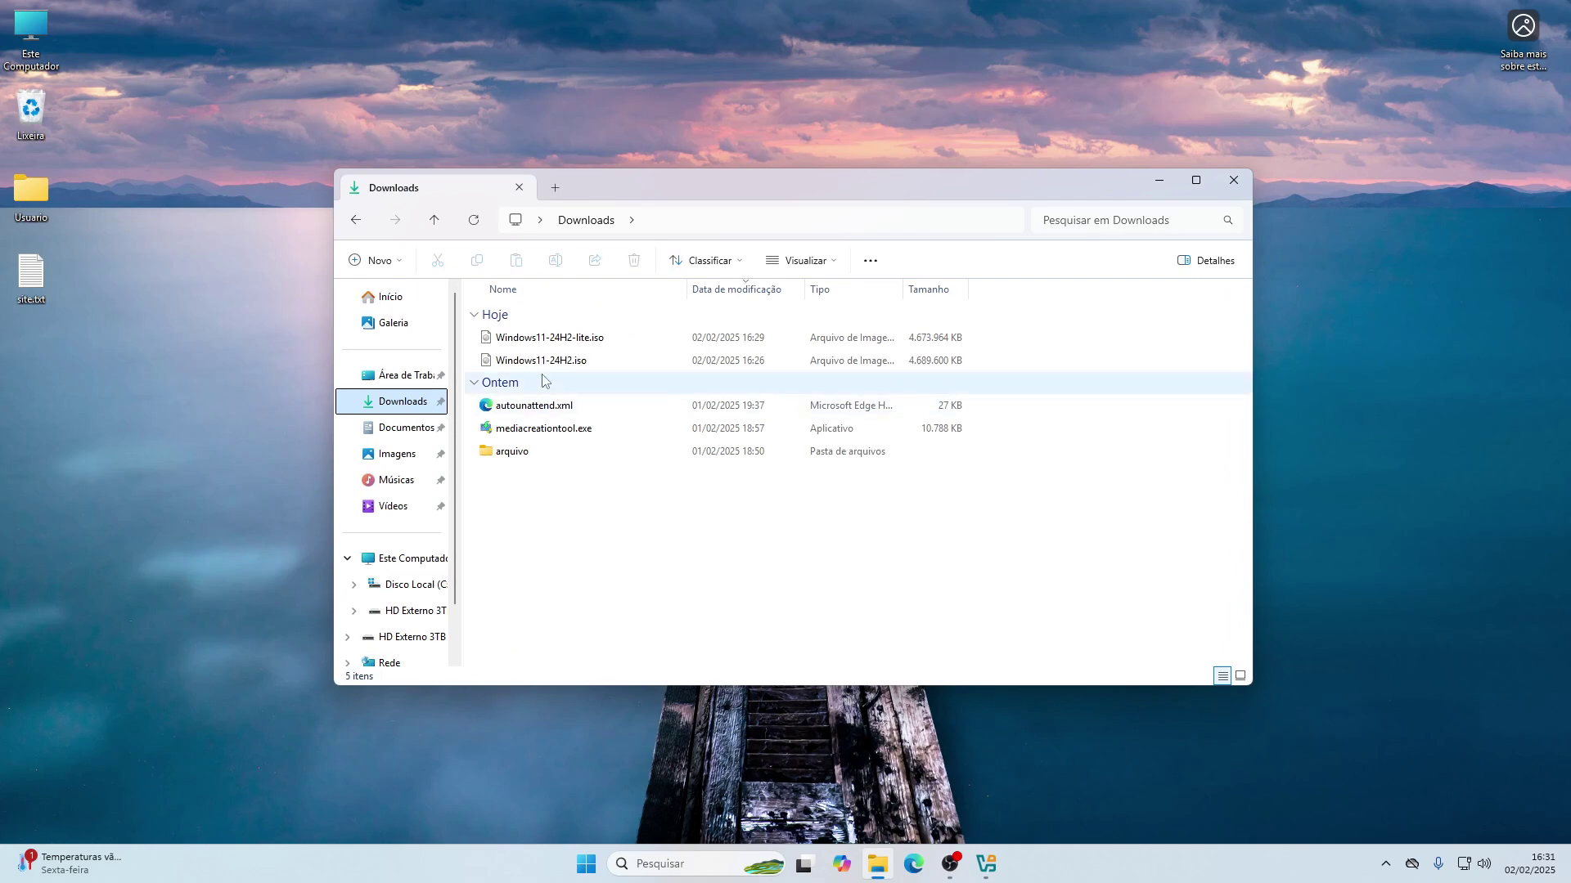
double_click(575, 338)
left_click(554, 450)
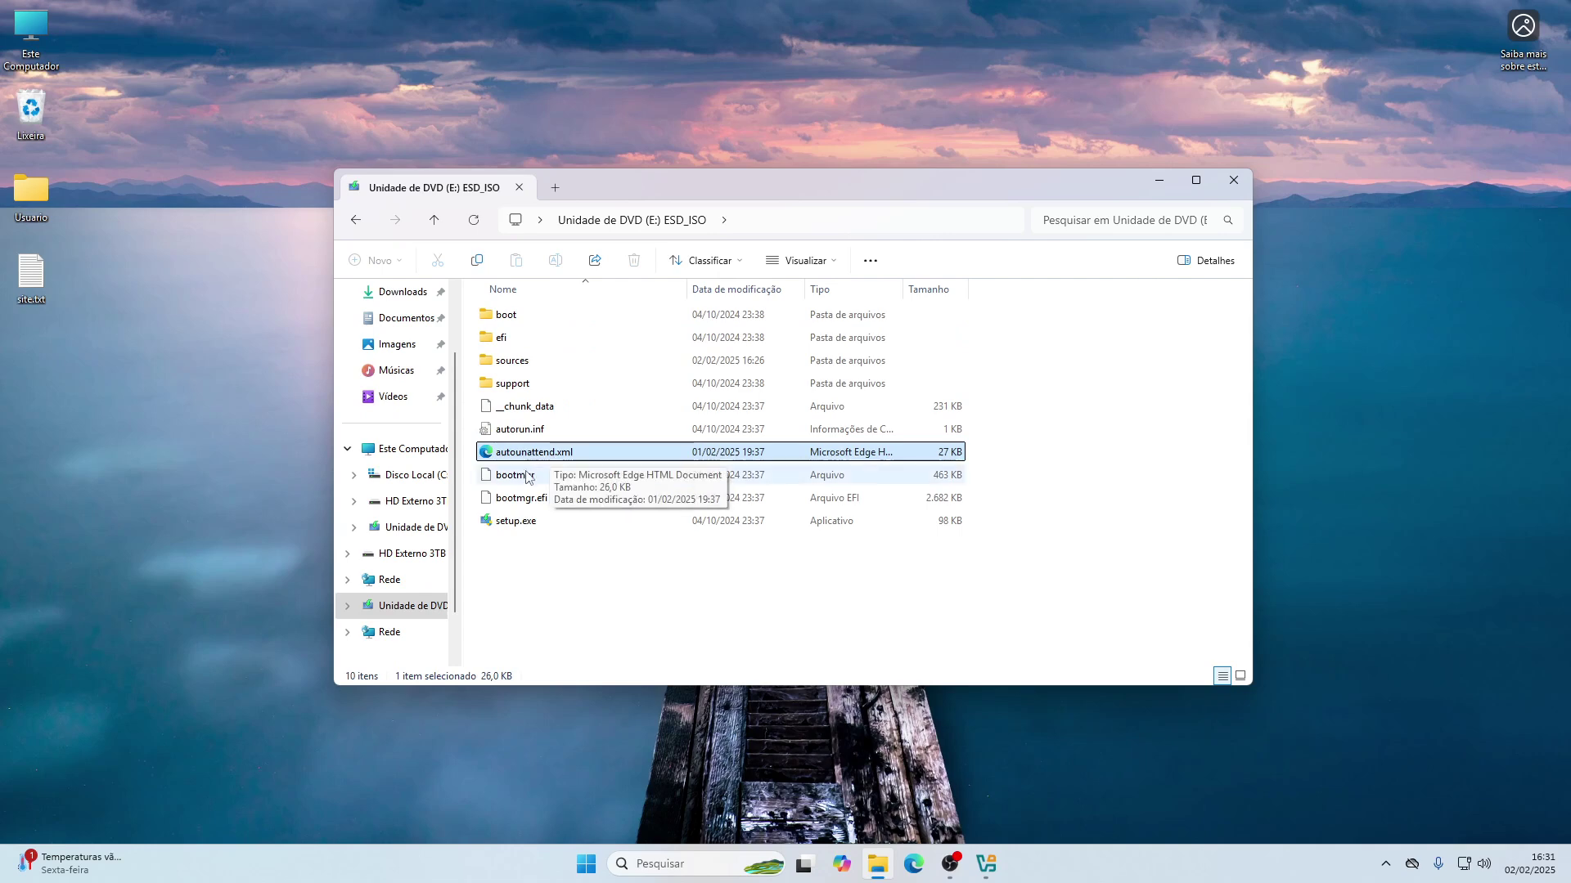
right_click(401, 606)
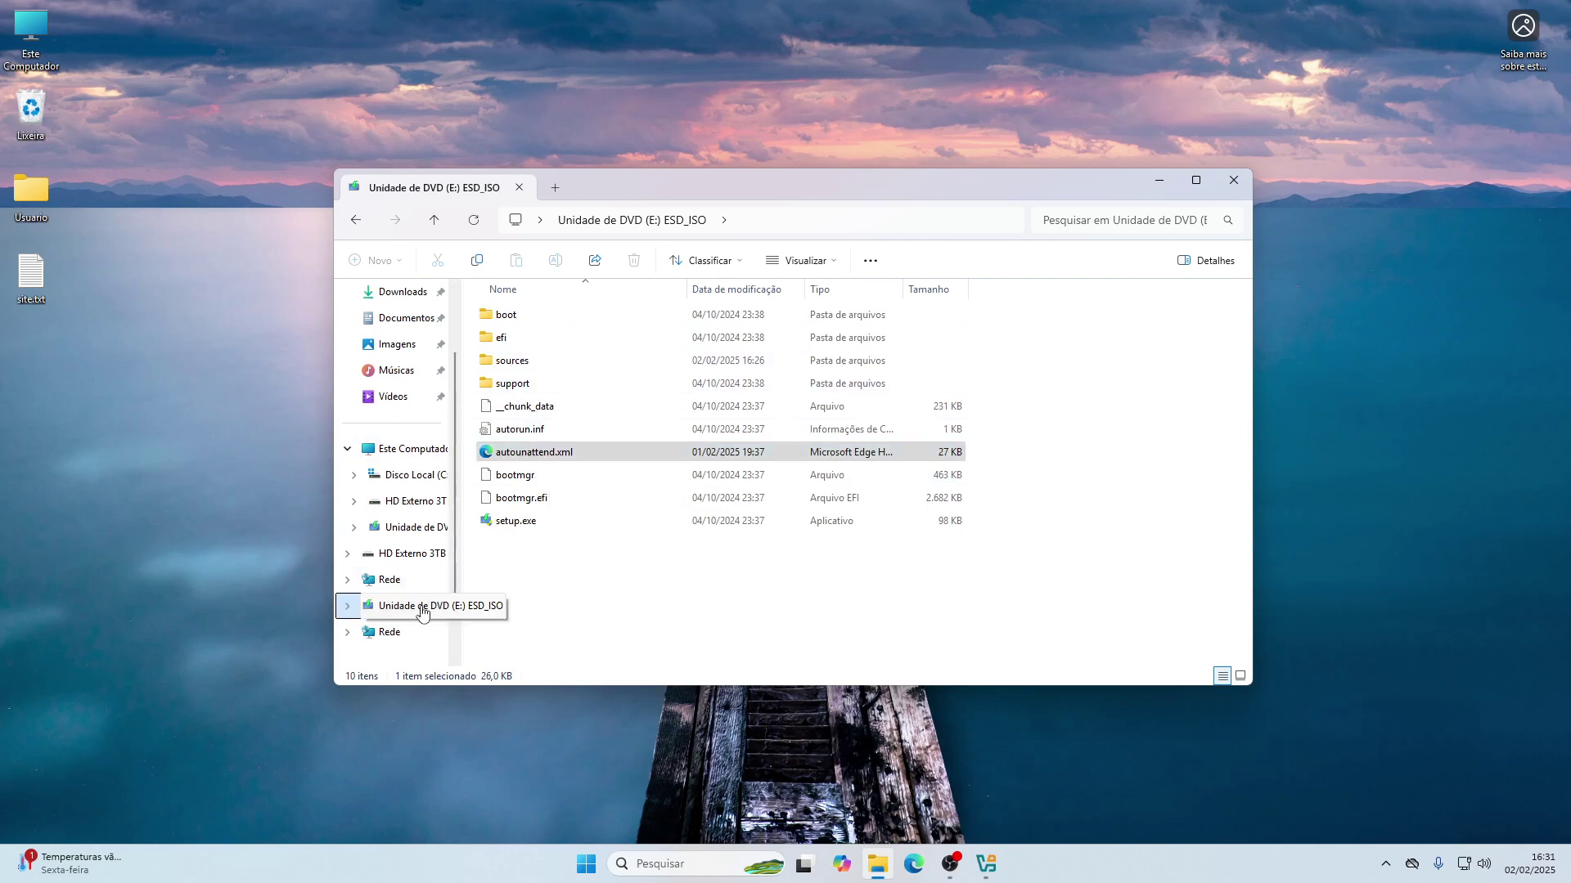
left_click(470, 478)
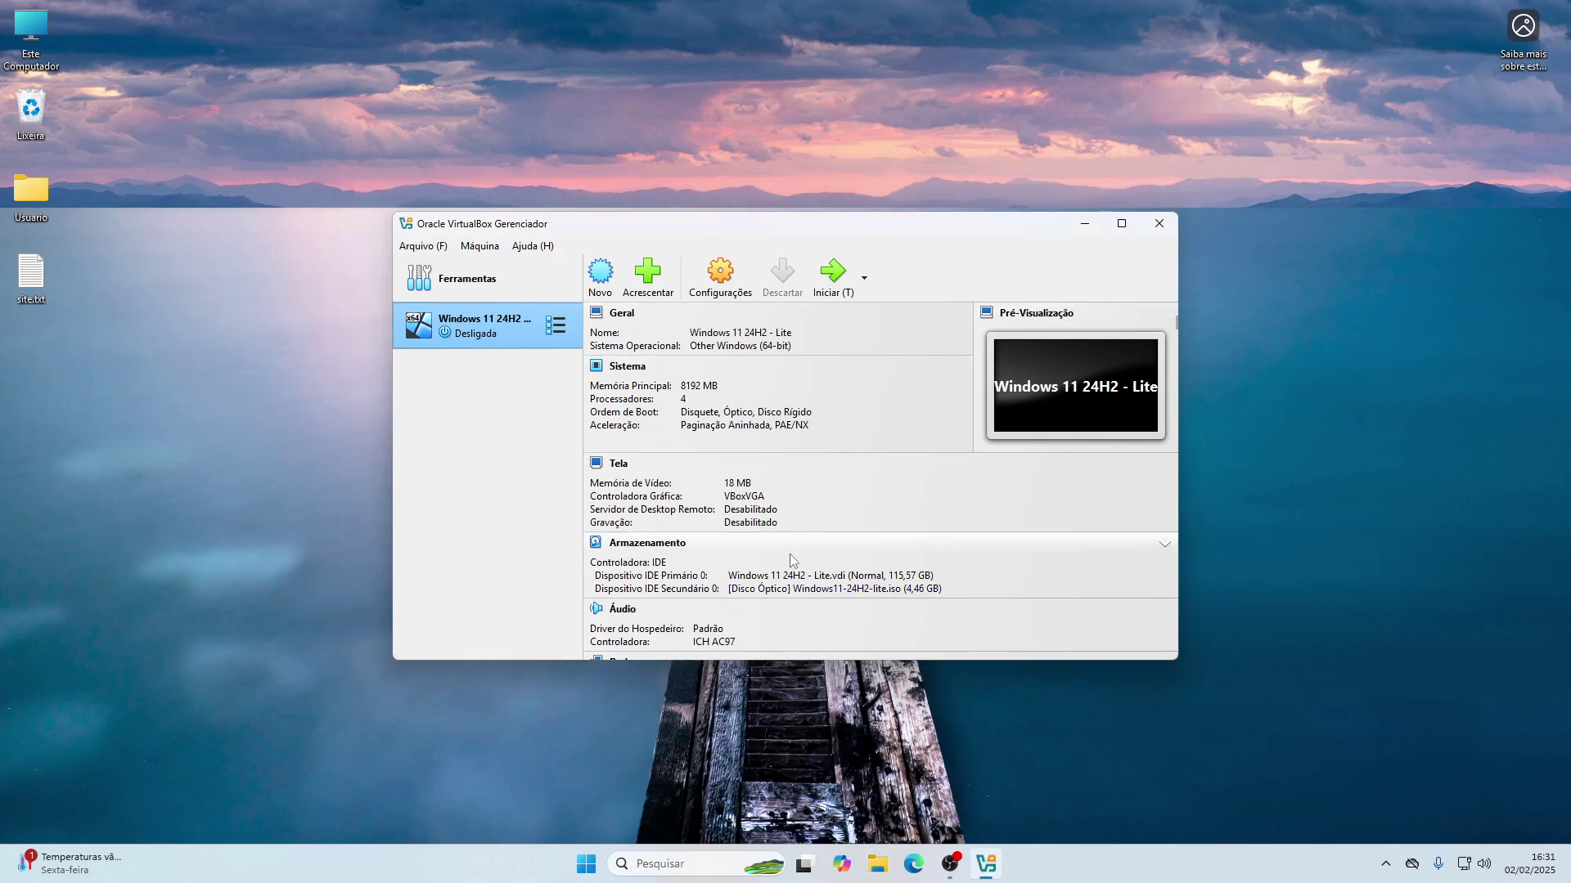
Start the Windows 11 24H2 - Lite virtual machine and install Windows on Disk 0's unallocated space without an internet connection
left_click(834, 278)
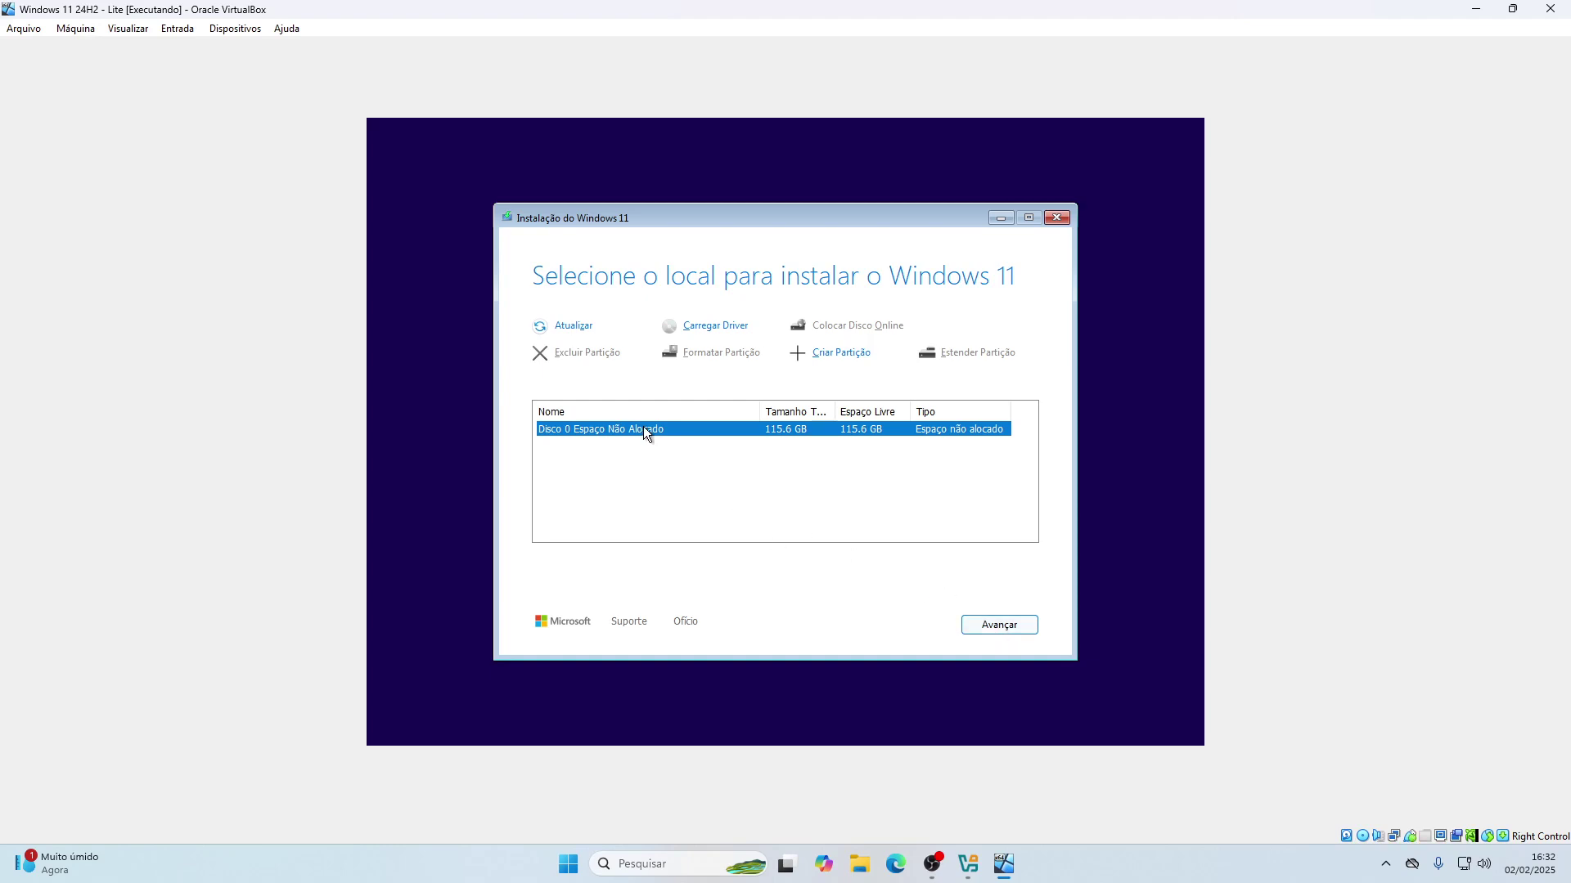
left_click(1011, 619)
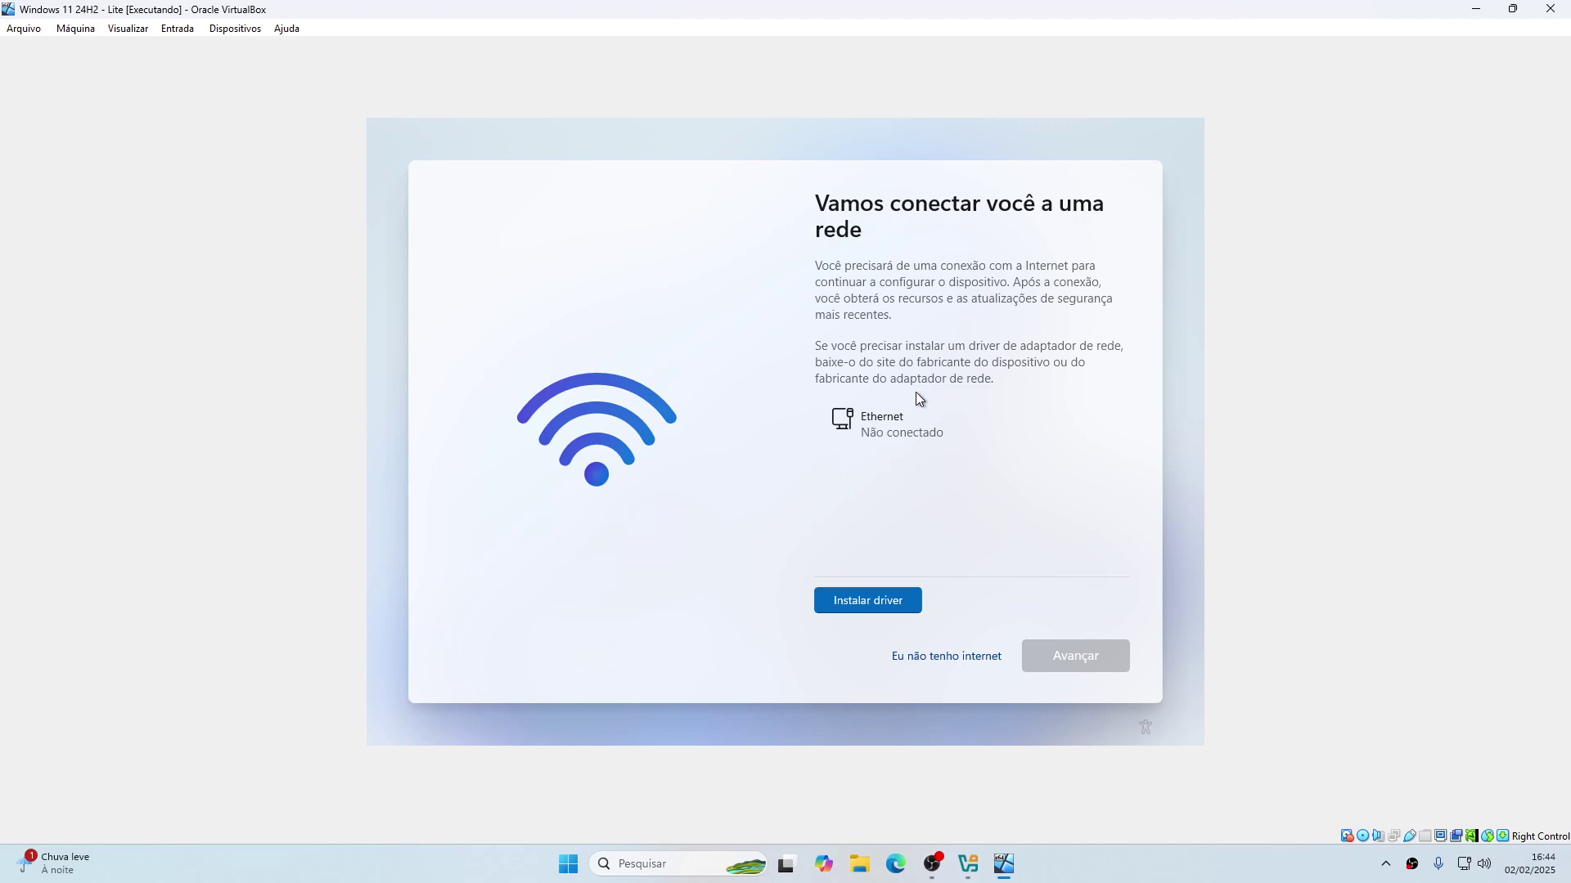
left_click(947, 659)
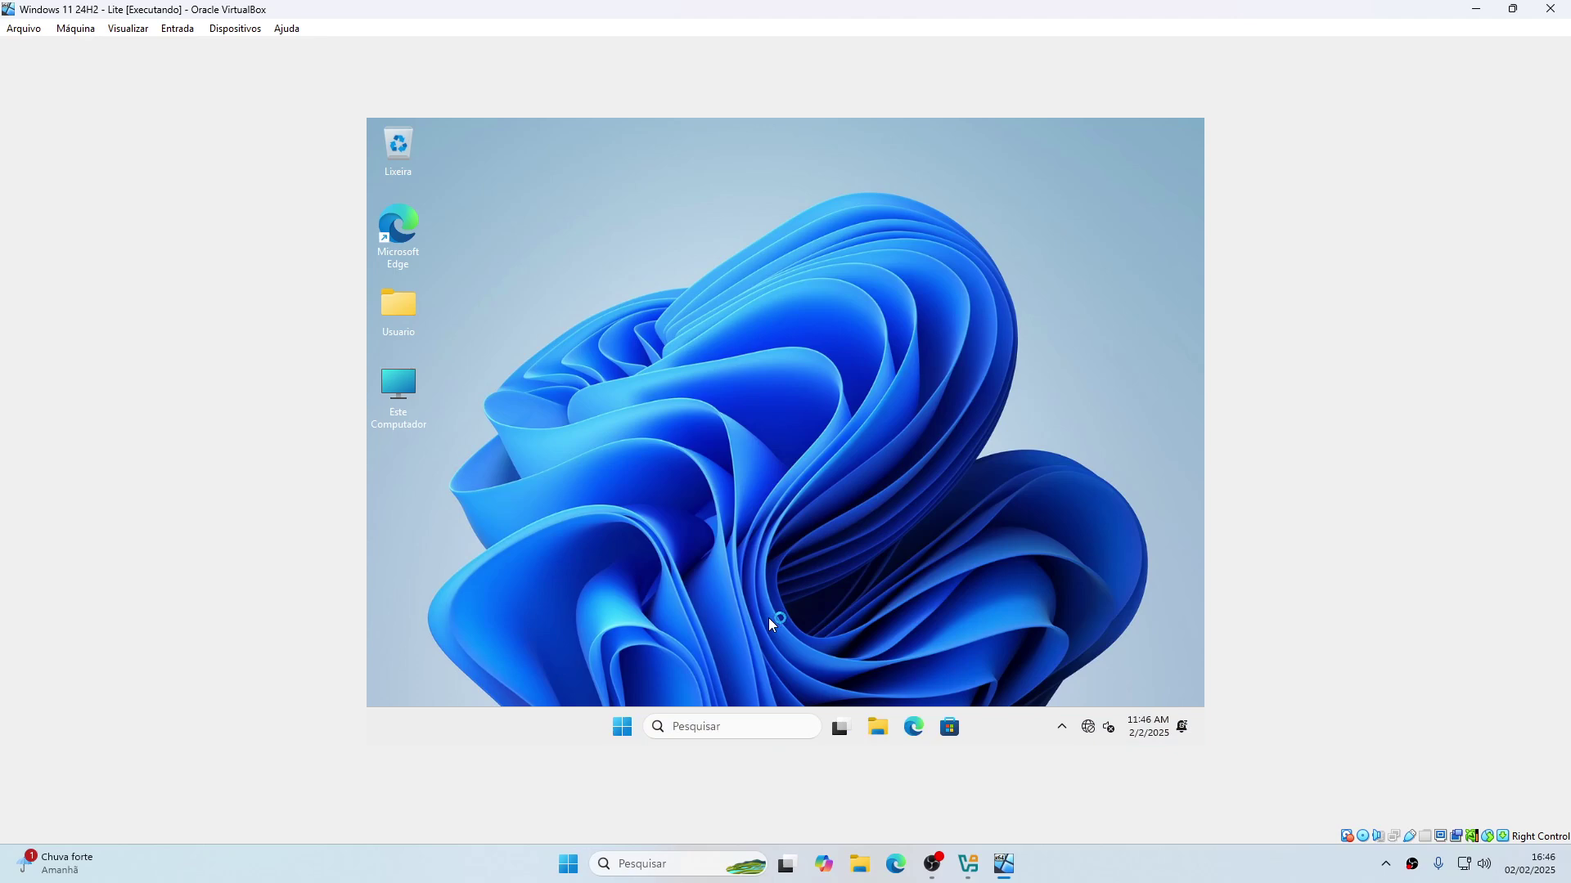
Rearrange the virtual machine's Este Computador, user folder and Lixeira desktop icons into a separate column
left_click(622, 734)
left_click(624, 734)
left_click_drag(520, 462, 463, 203)
left_click_drag(398, 307, 458, 306)
left_click_drag(399, 169, 432, 436)
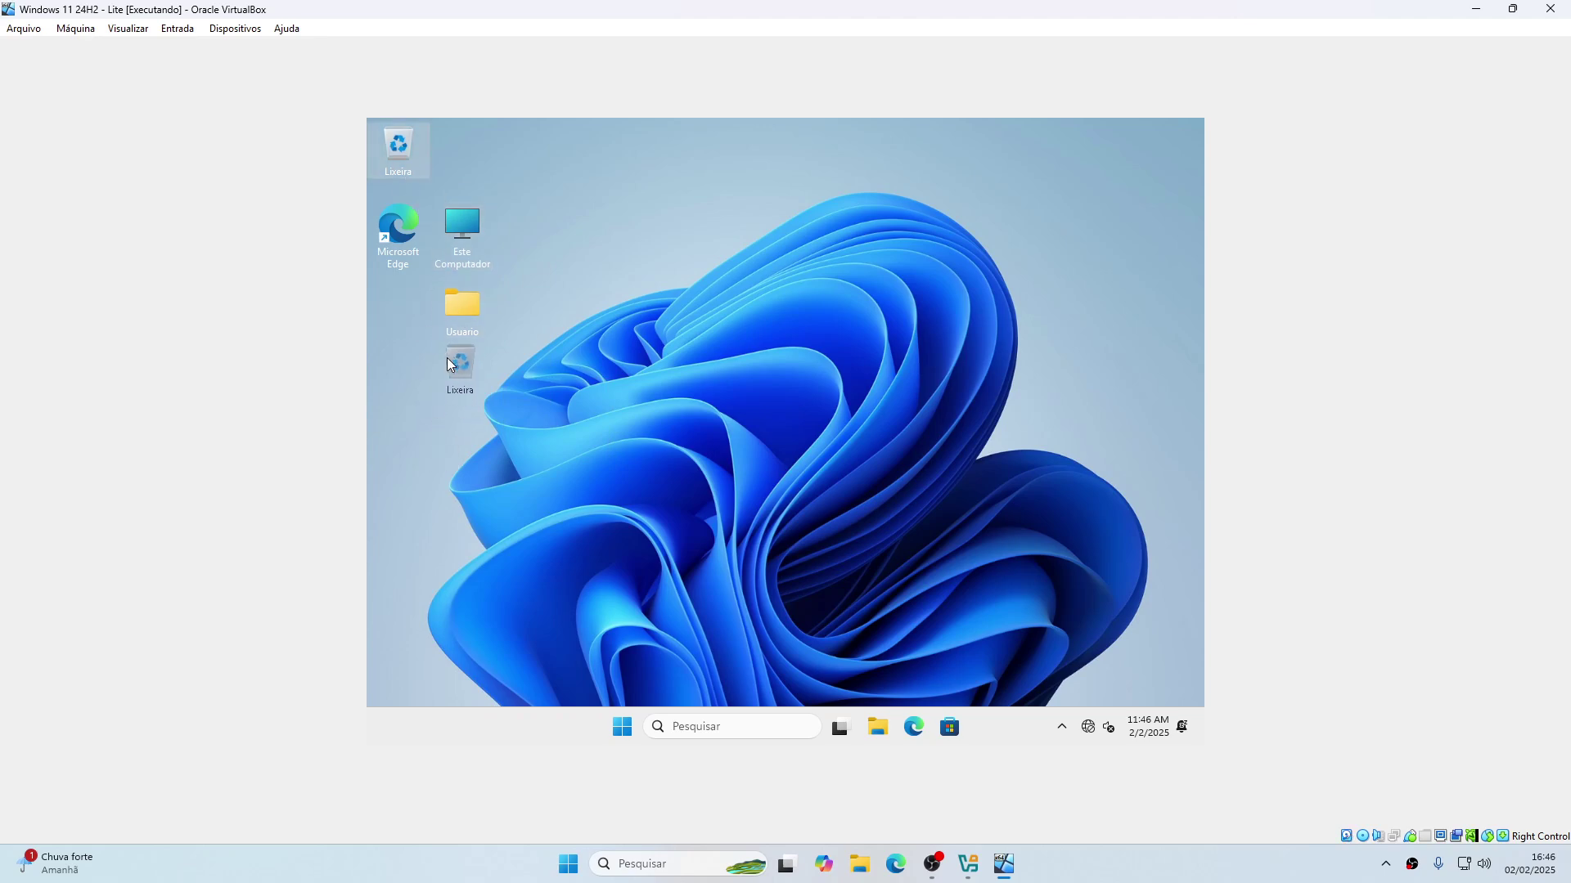
left_click_drag(447, 358, 446, 359)
Discard the Microsoft Edge desktop shortcut into the Lixeira
left_click_drag(406, 425, 523, 268)
left_click(391, 247)
left_click_drag(391, 247, 463, 388)
Examine the pinned area and the full list of installed apps in the virtual machine's Start menu
key("super")
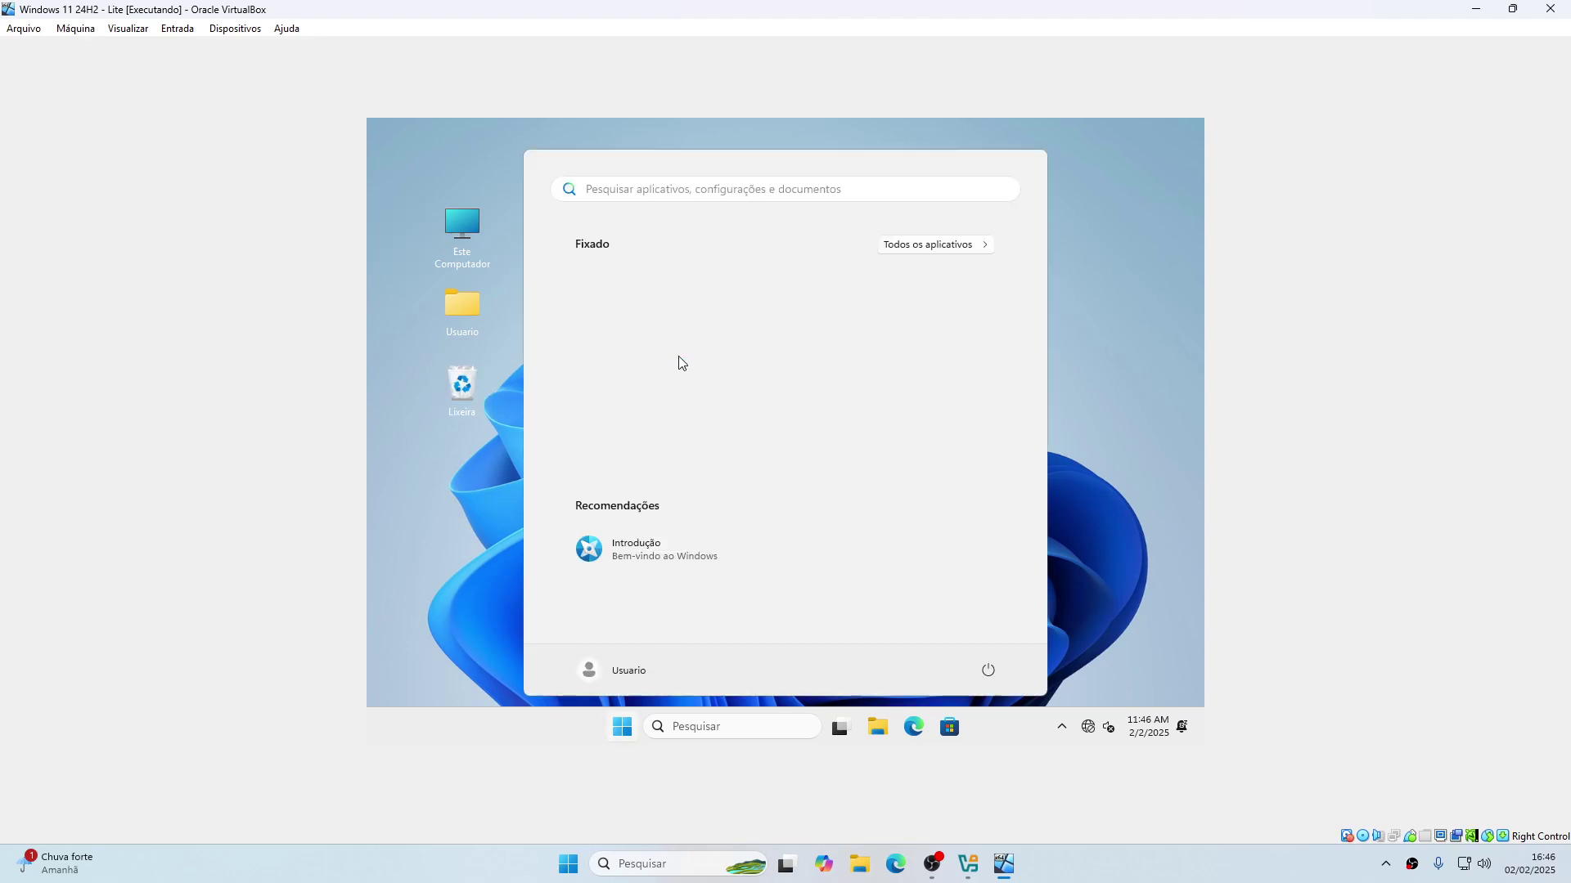
left_click(953, 245)
scroll(692, 372, "down", 3)
scroll(685, 372, "down", 6)
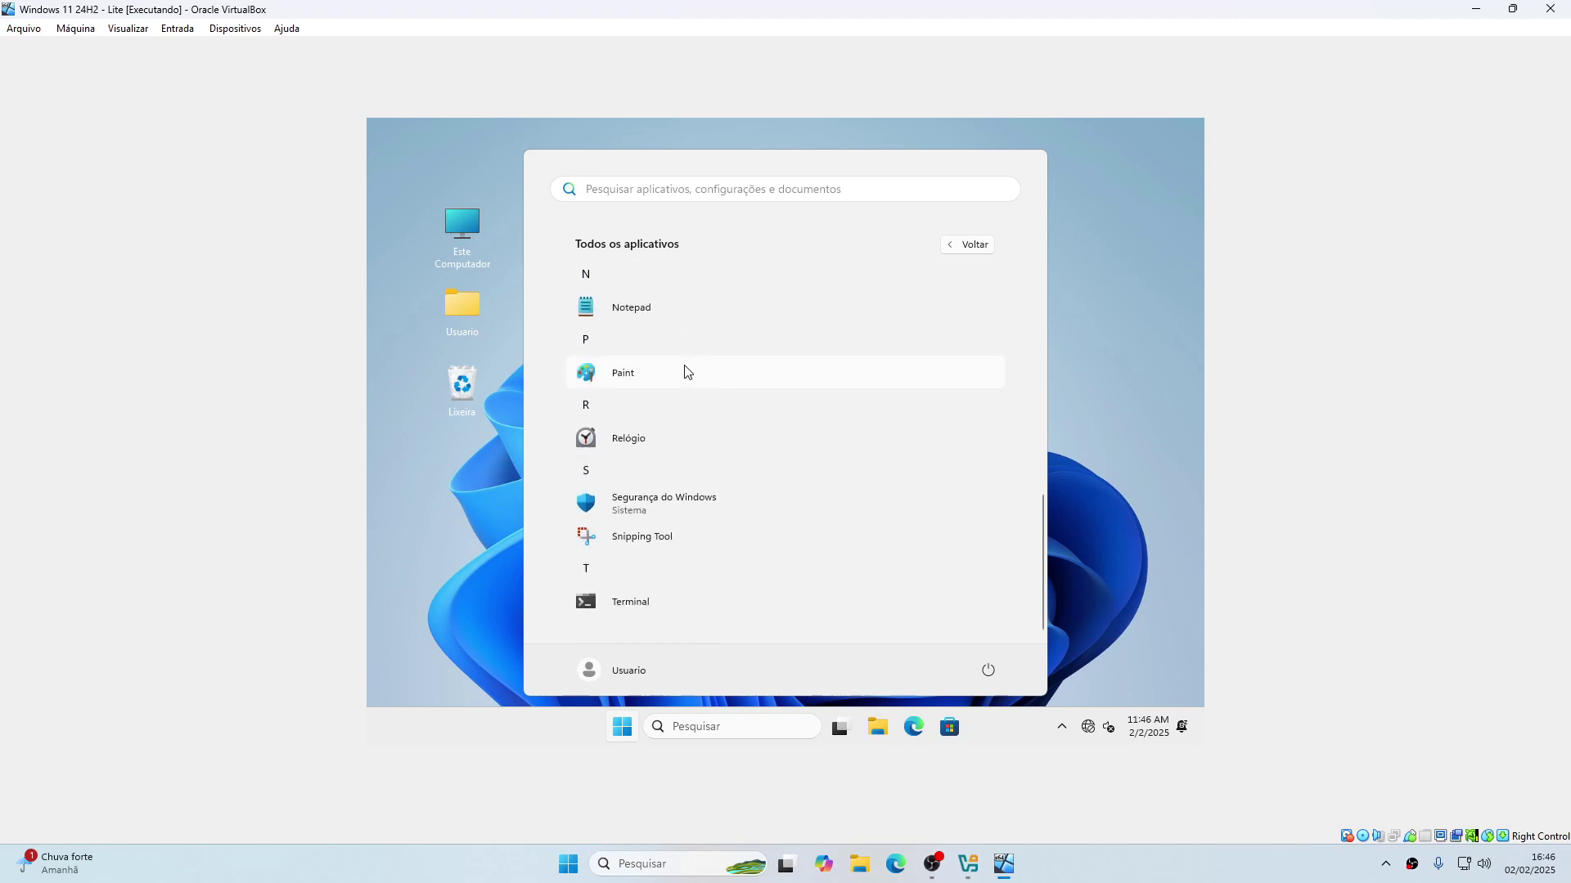
scroll(679, 532, "up", 8)
scroll(669, 532, "down", 8)
key("super")
key("super")
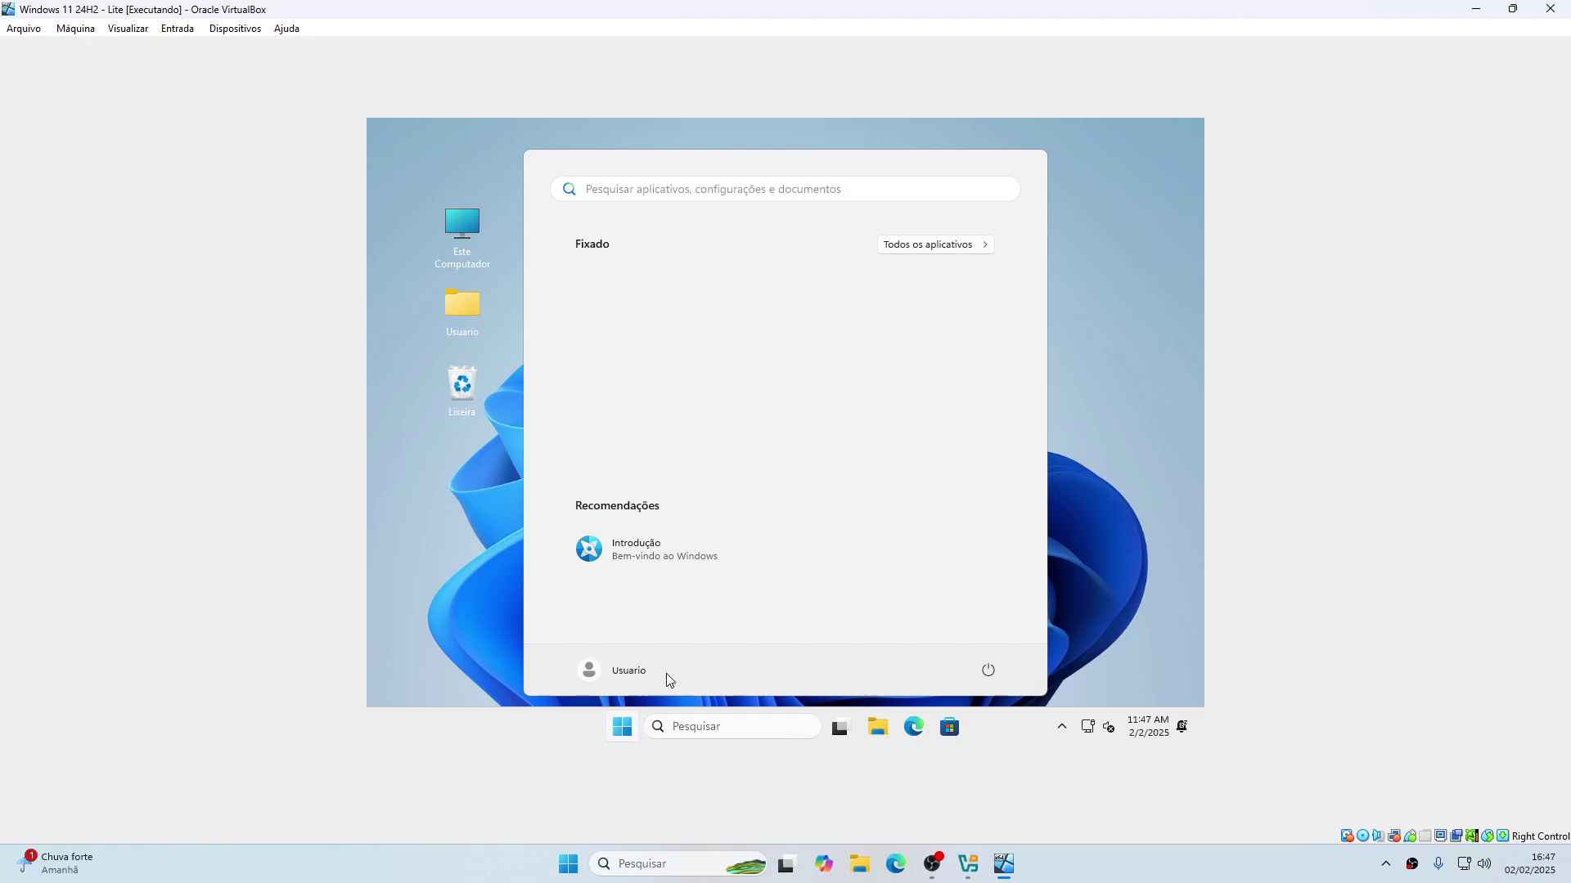
Inspect the visual effects performance options in the virtual machine's advanced system settings and close the dialogs
right_click(1017, 728)
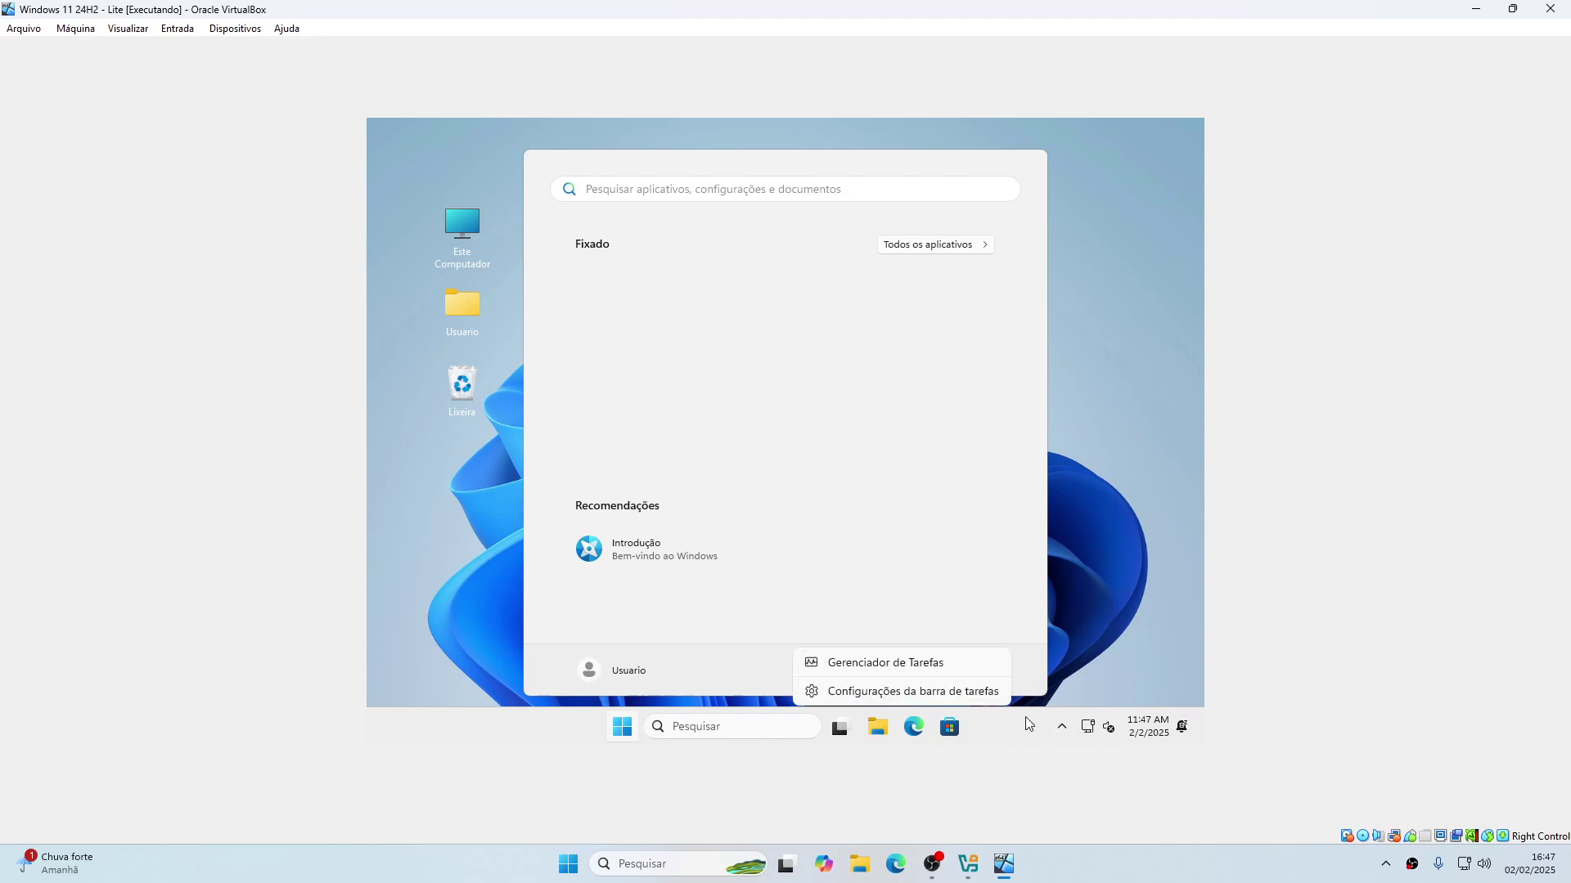
left_click(981, 691)
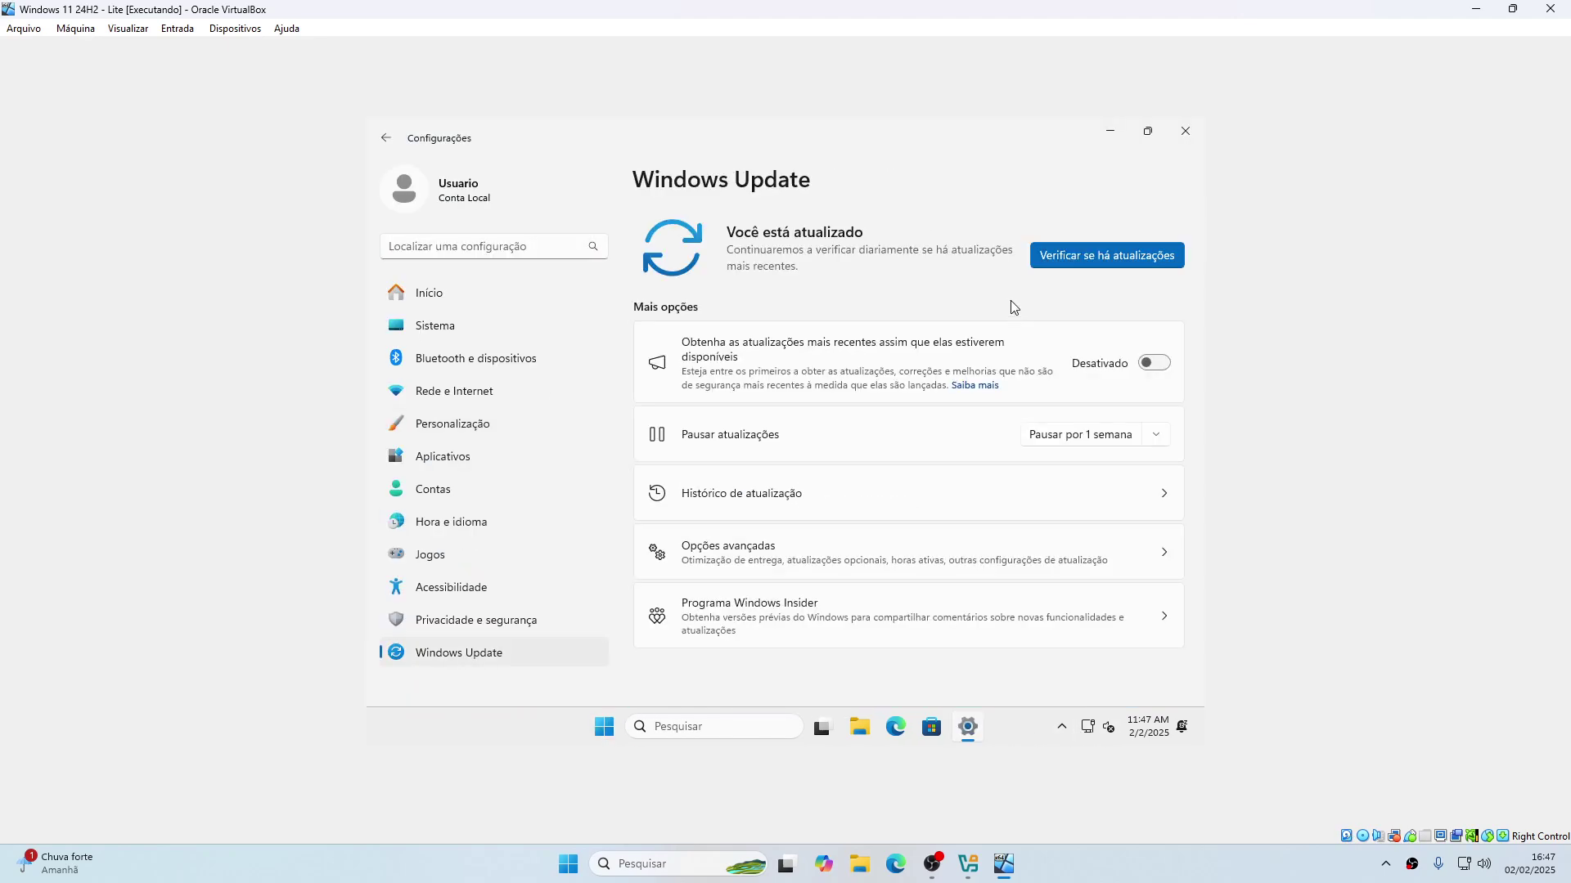
left_click(434, 327)
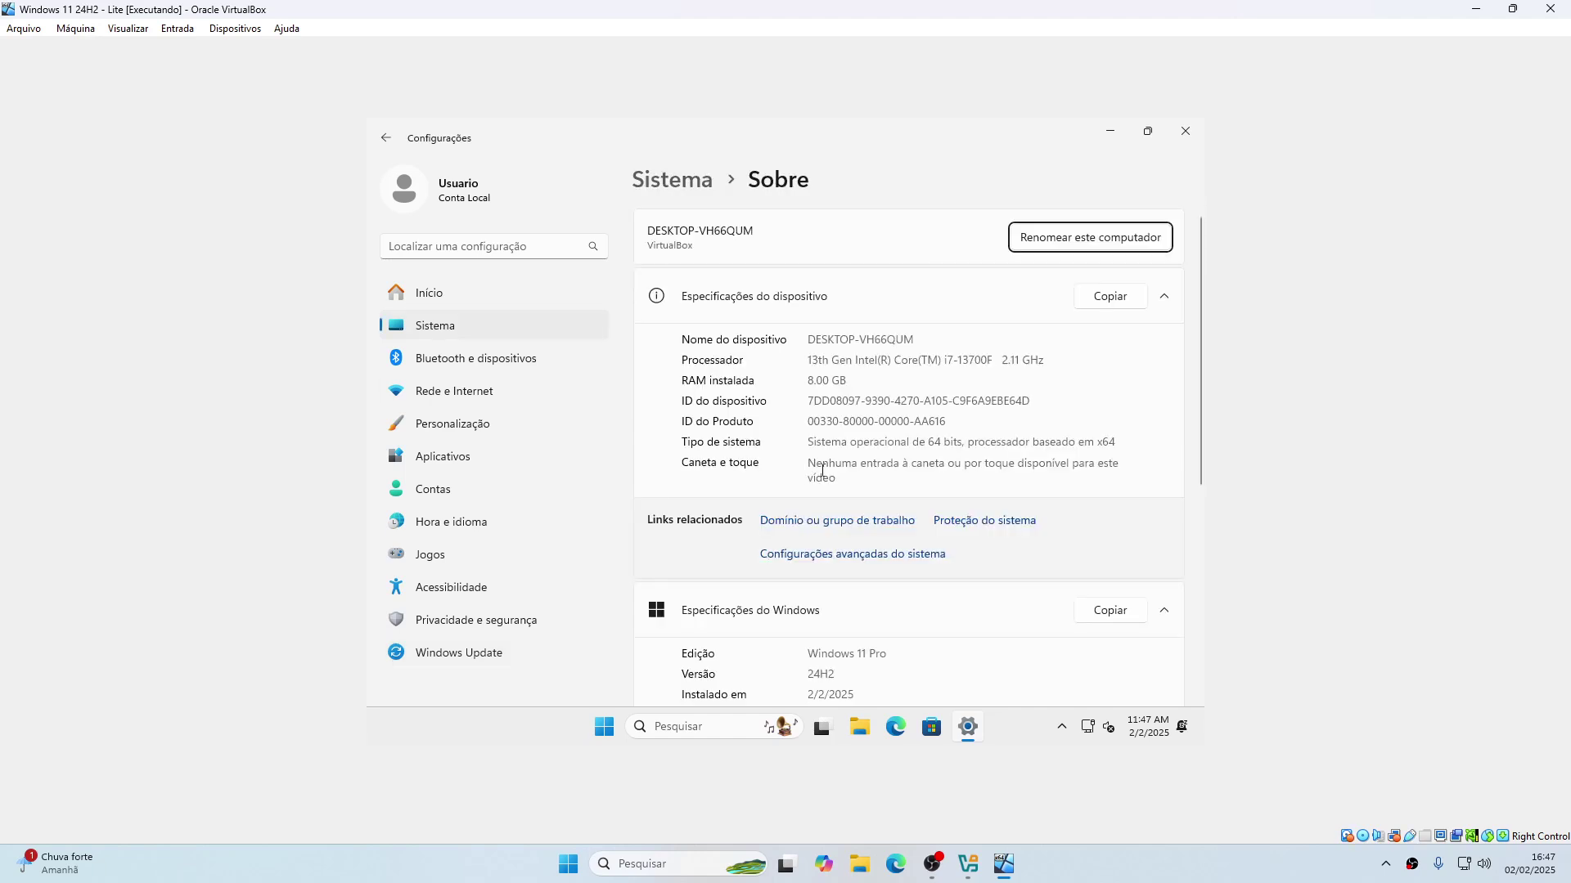
left_click(882, 556)
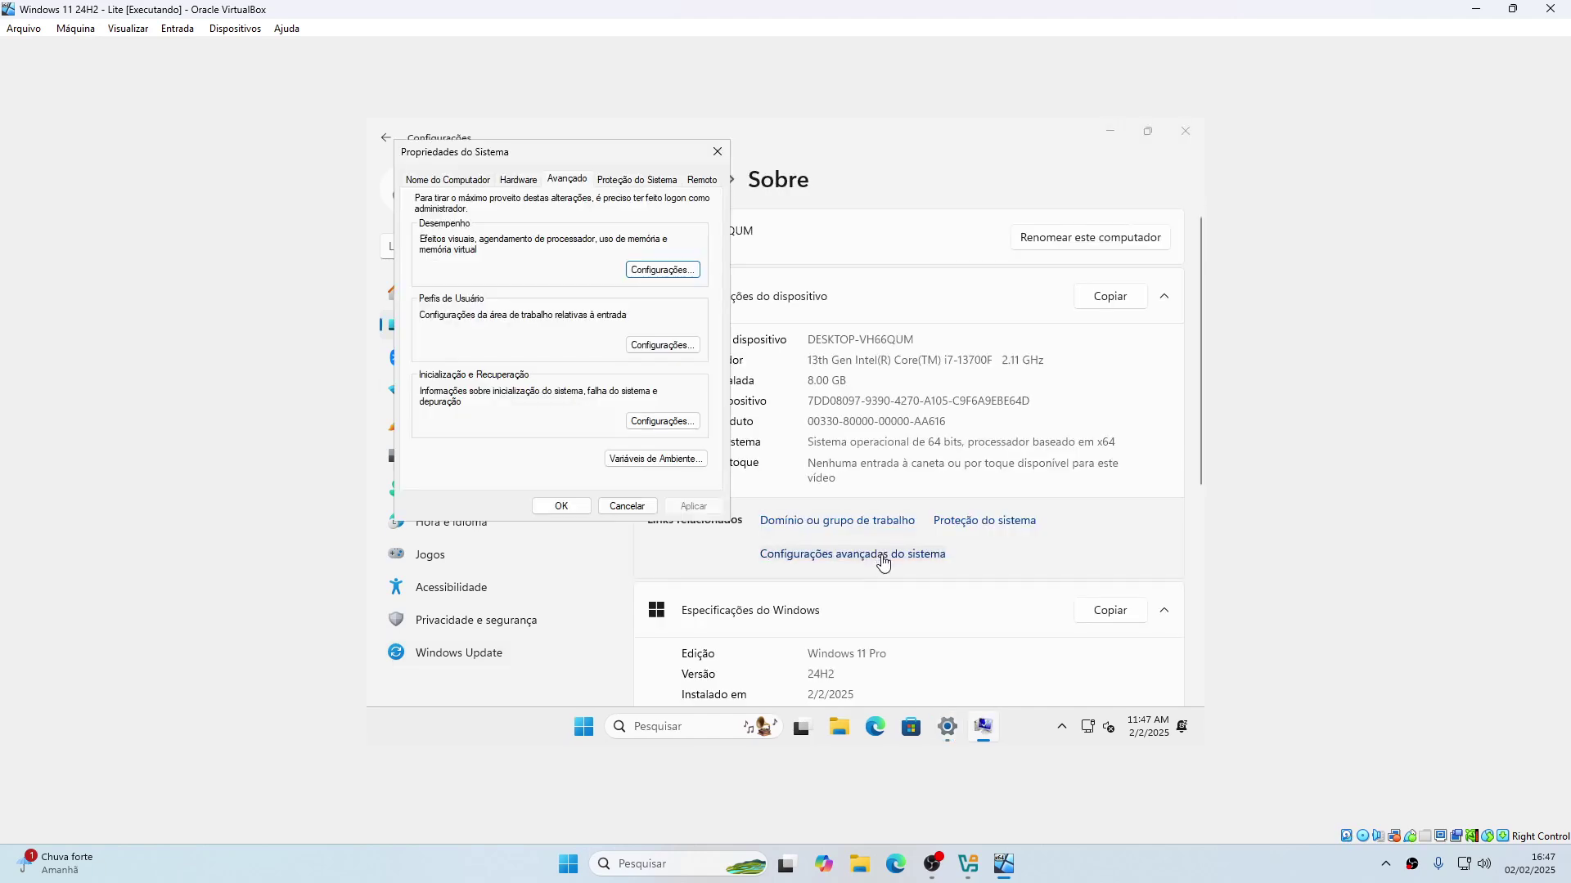
left_click(637, 272)
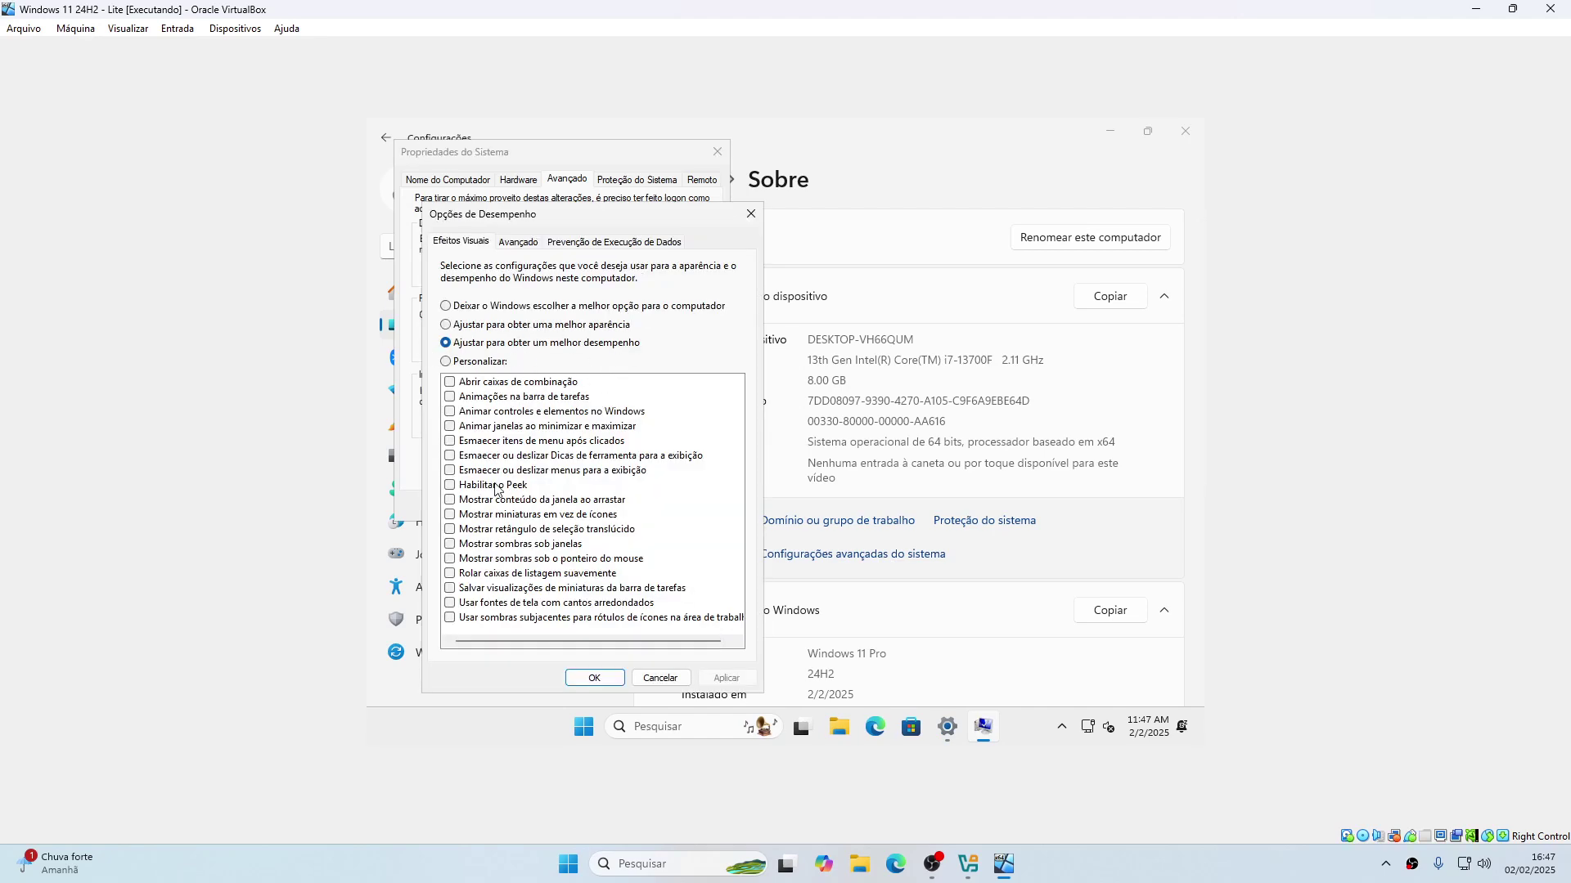
left_click(595, 678)
left_click(619, 506)
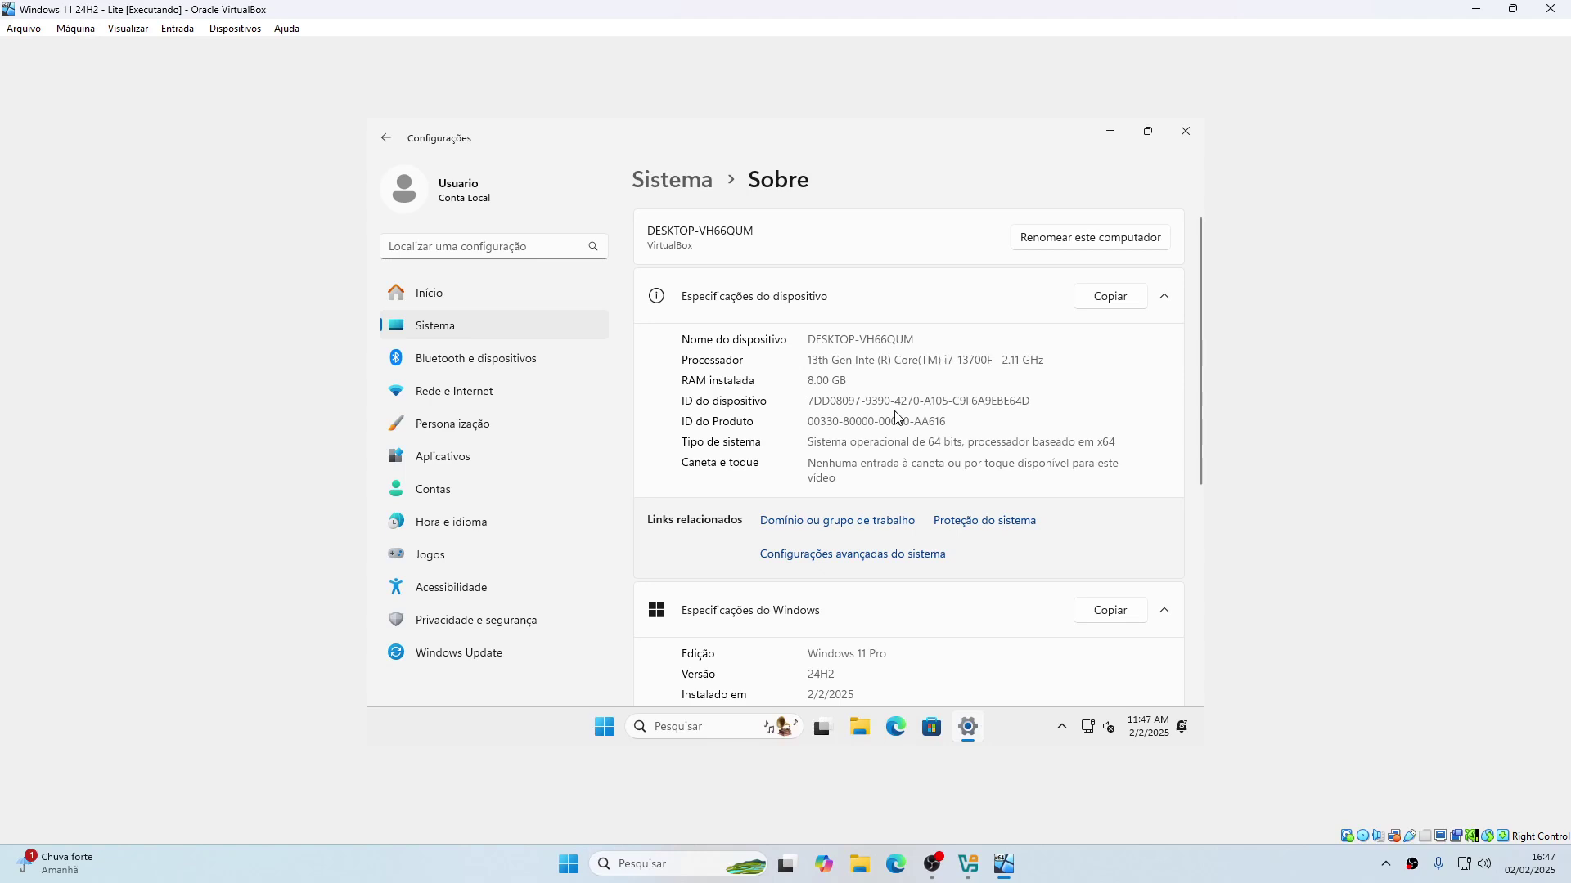
Review the device and Windows specifications on the Sobre page
left_click_drag(916, 339, 813, 357)
left_click(813, 357)
scroll(951, 444, "down", 3)
scroll(952, 444, "down", 3)
Open the Windows Update page in Configurações to view the update status
right_click(1014, 726)
left_click(957, 697)
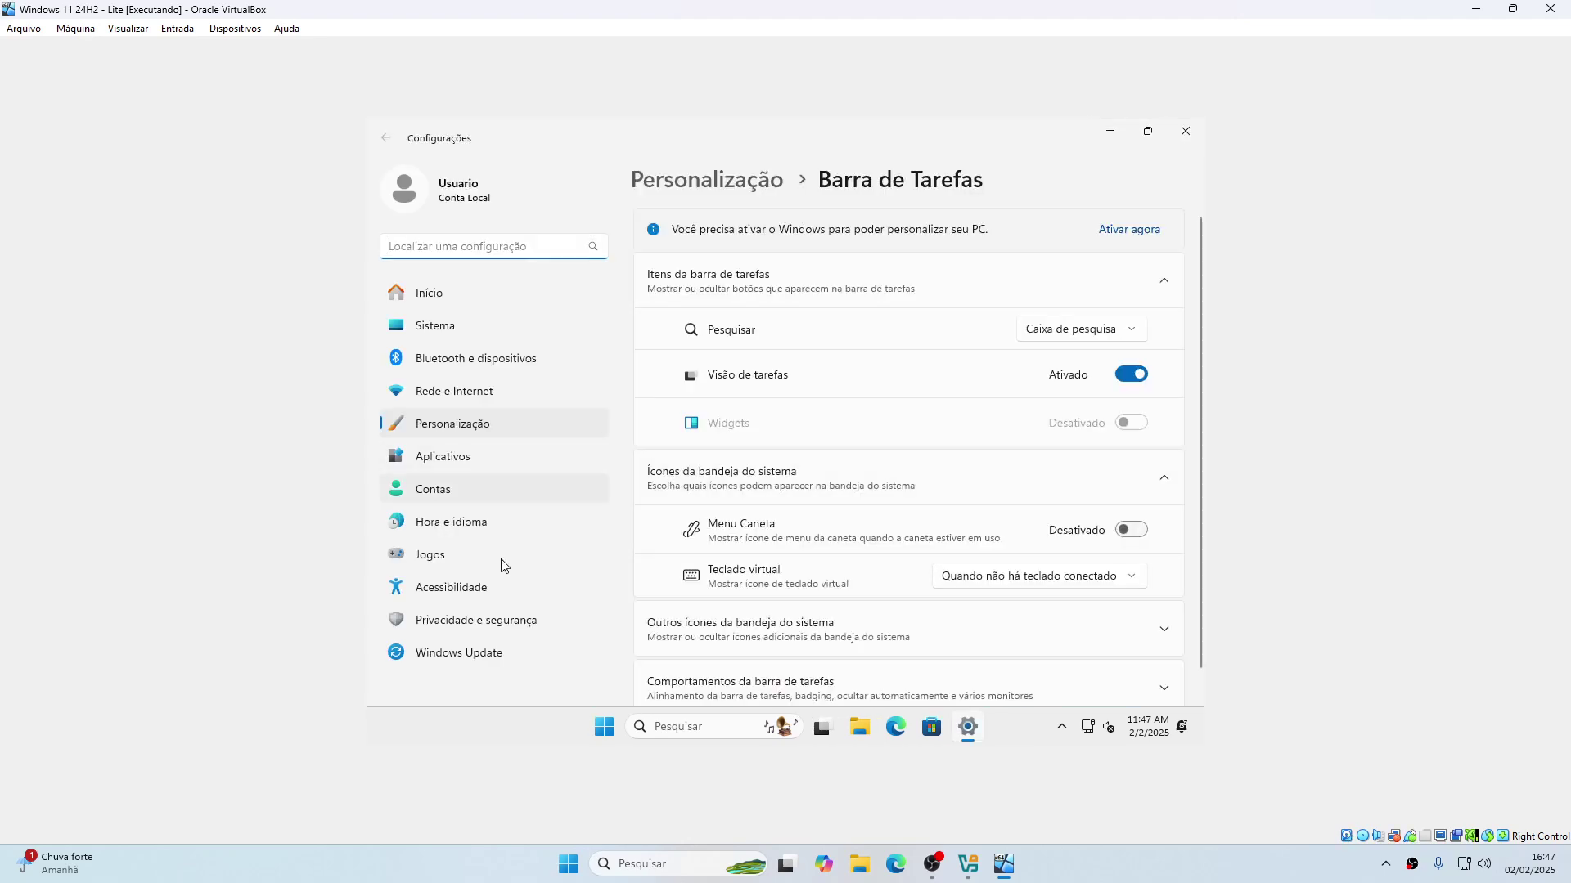
left_click(483, 654)
Run "control" and view the installed programs under Programas e Recursos
key("super+x")
left_click(586, 637)
type("control")
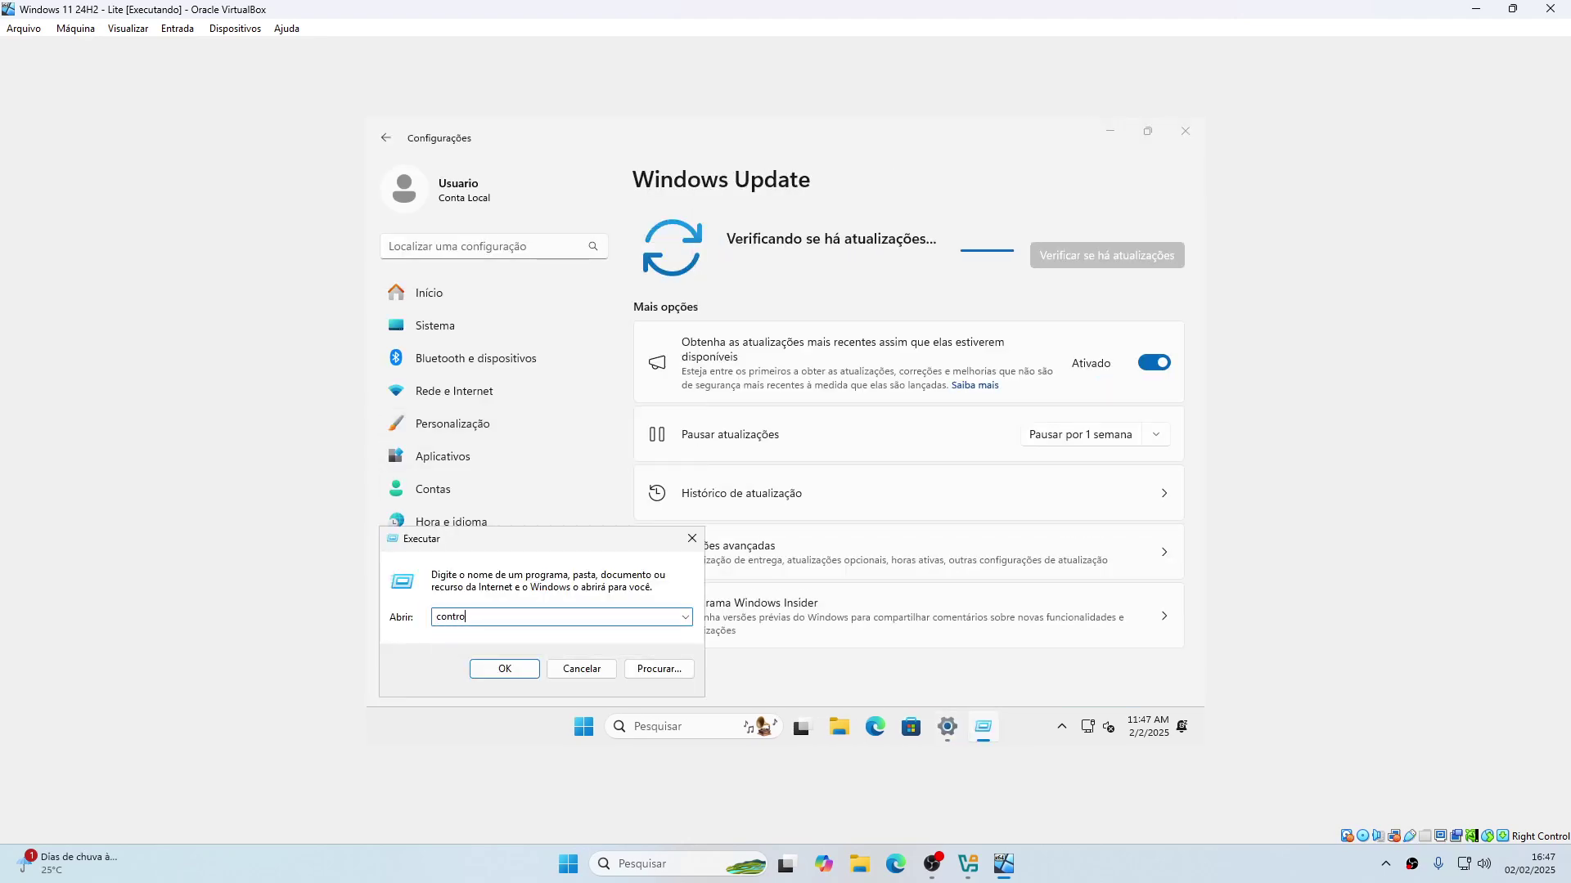
key("Return")
left_click(912, 478)
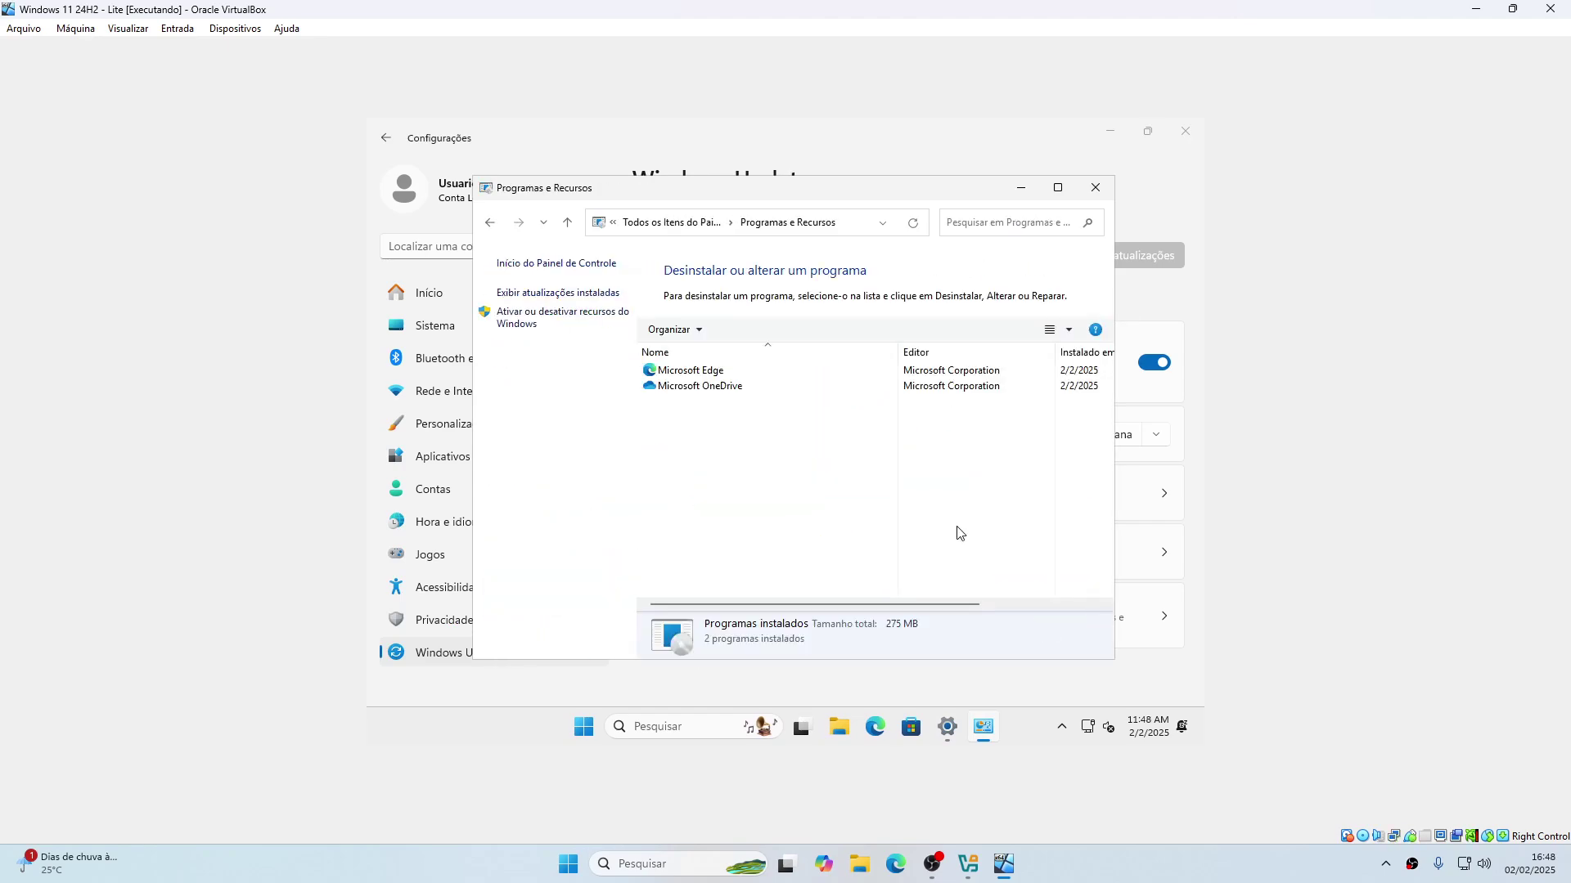
Check memory performance in Gerenciador de Tarefas, and return to Windows Update to view the downloads and hidden tray icons
left_click(1027, 732)
key("ctrl+shift+Escape")
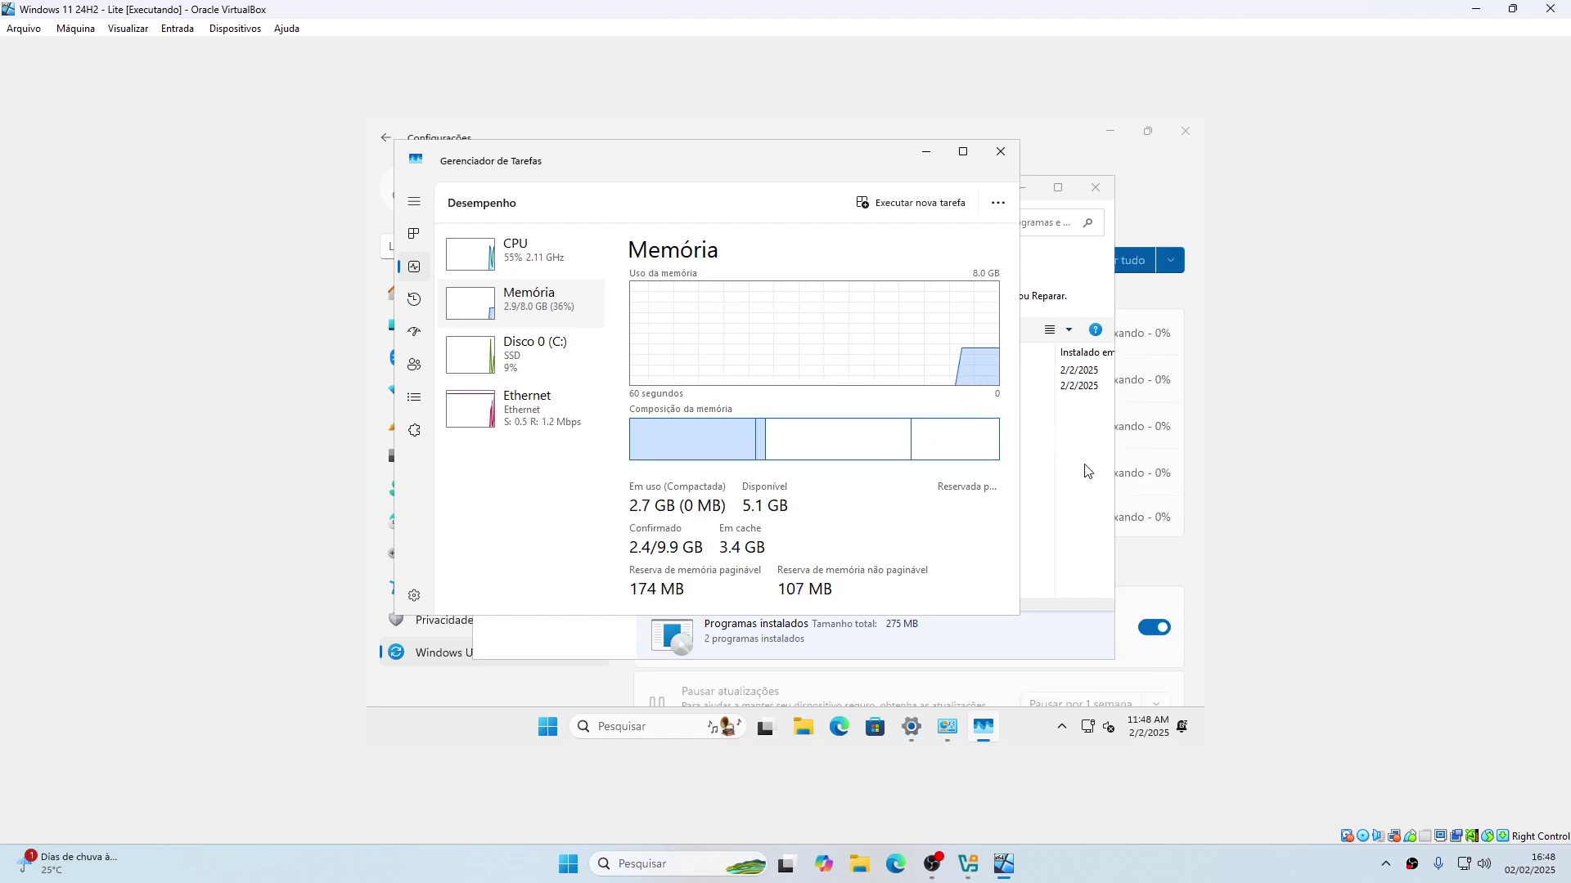
left_click(1146, 201)
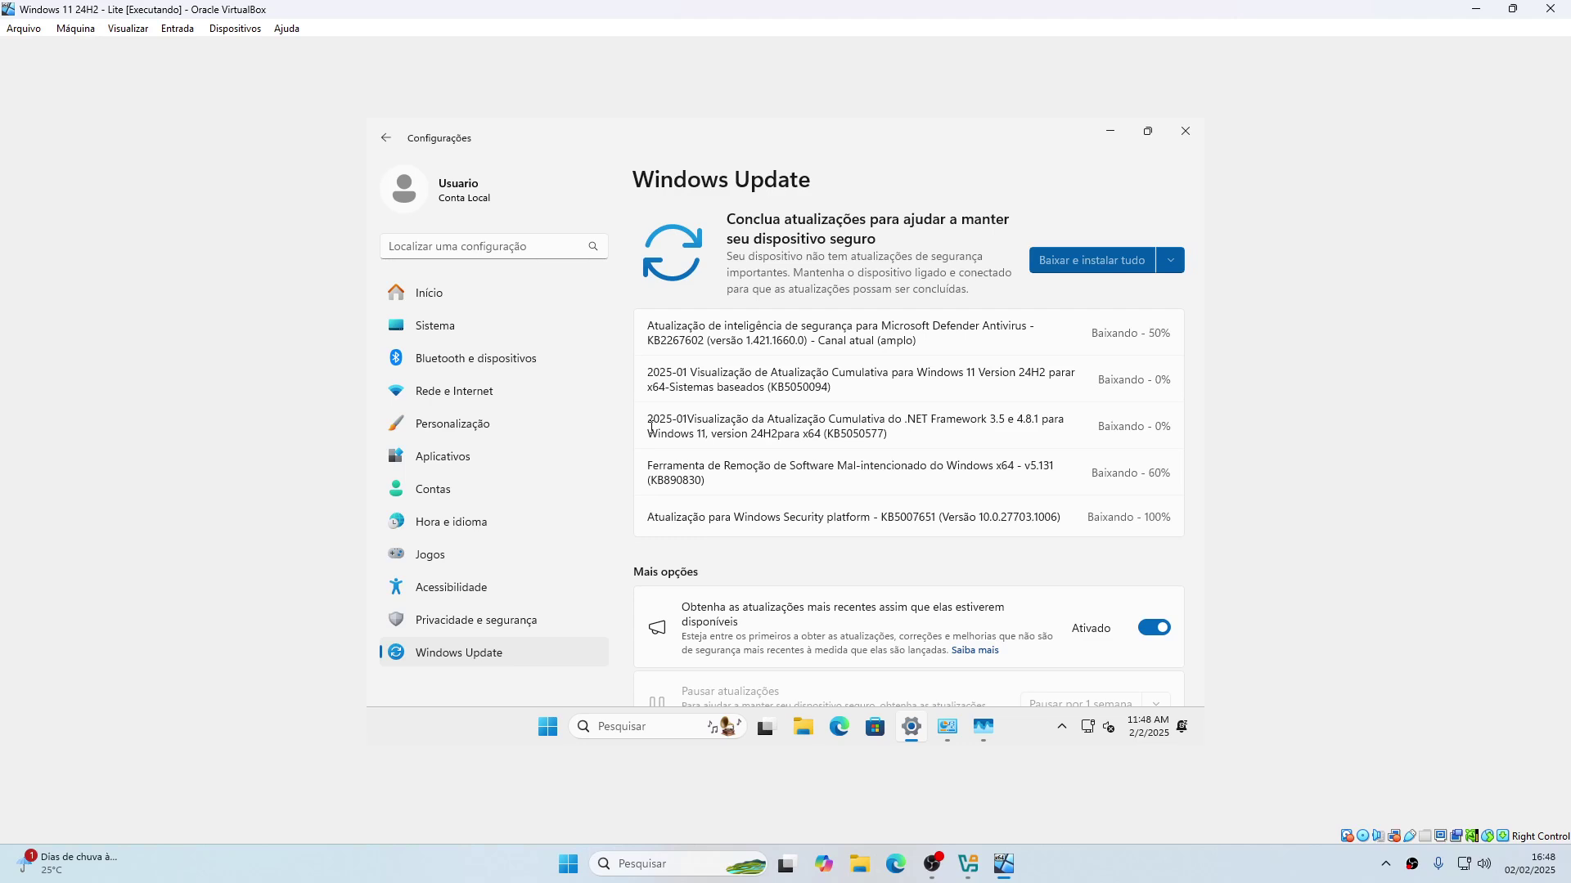
left_click(1061, 727)
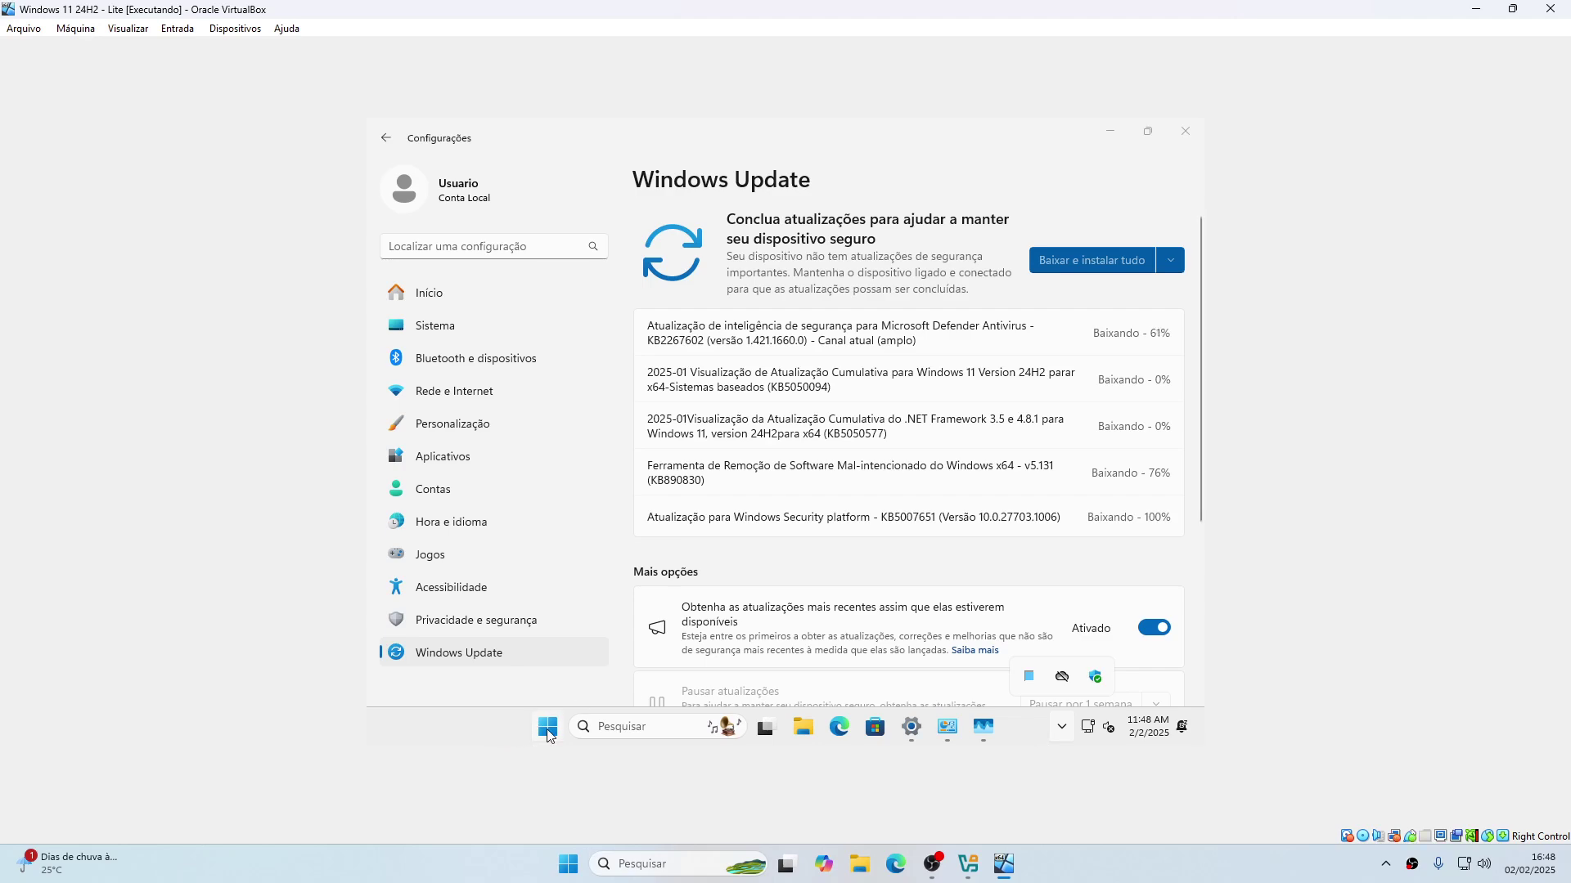
Search for "criar ponto" and enable system protection on Disco Local (C:) with a maximum disk usage of 9% (10.33 GB)
left_click(550, 732)
type("criar ponto")
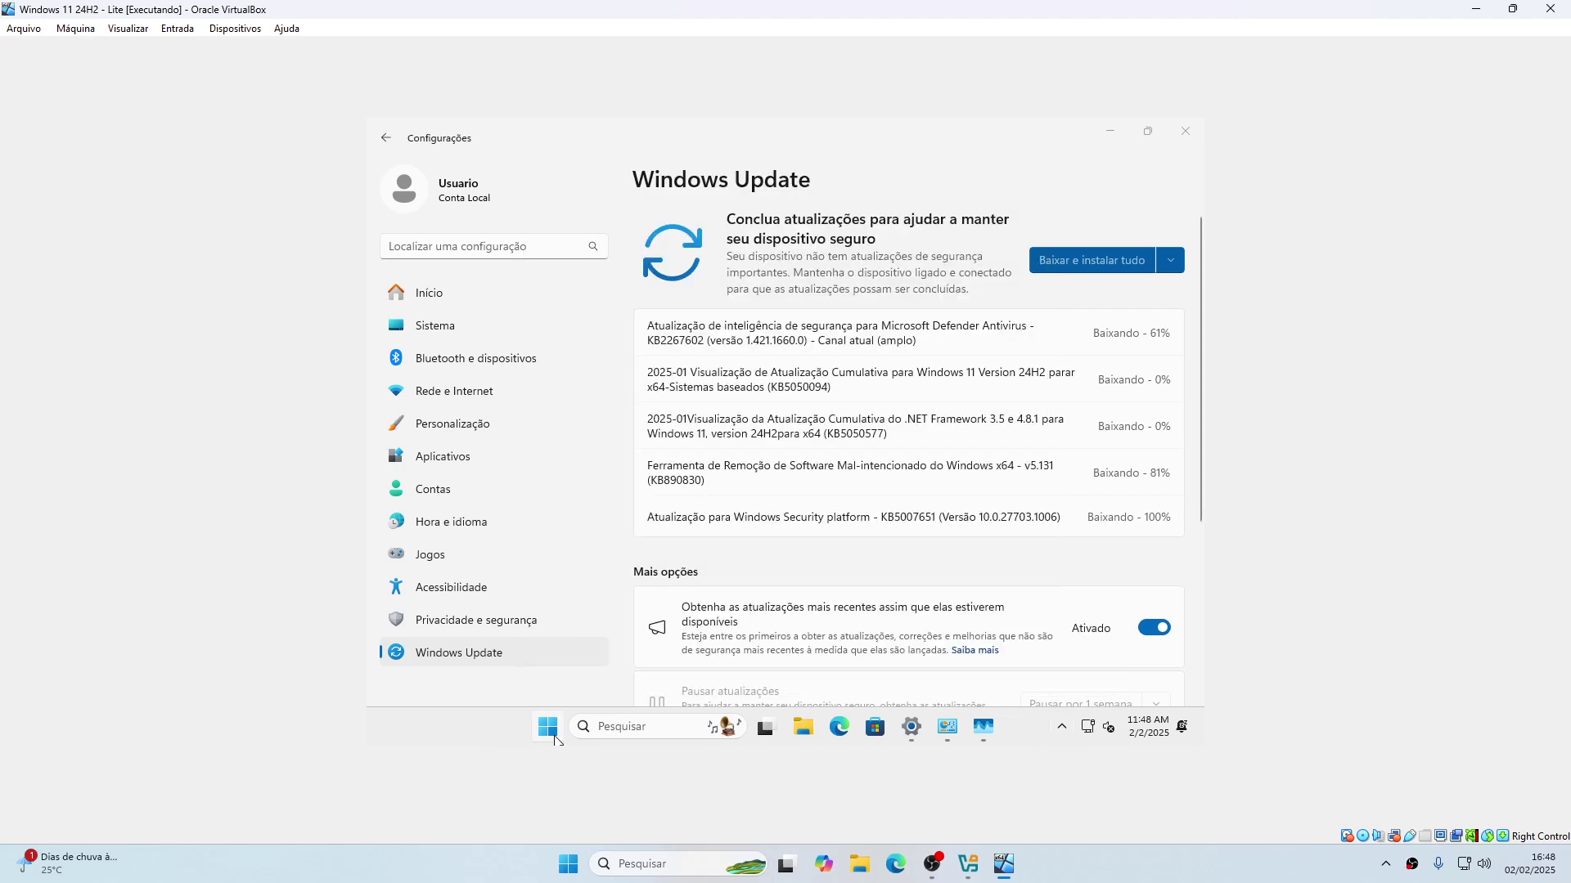
left_click(573, 366)
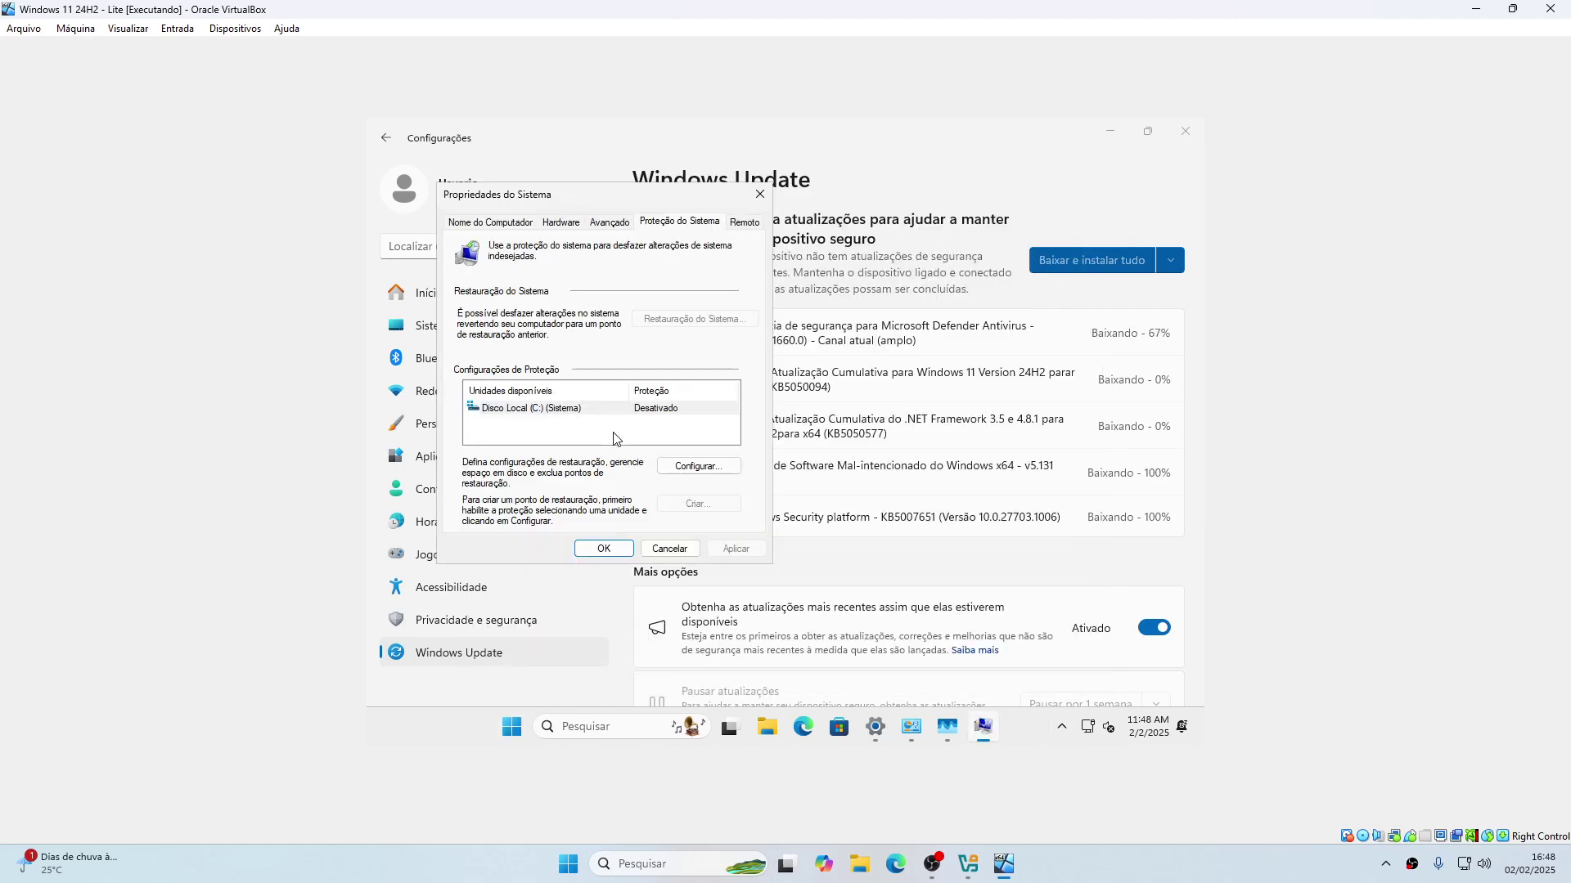
left_click(702, 467)
left_click(566, 314)
left_click_drag(589, 494, 598, 494)
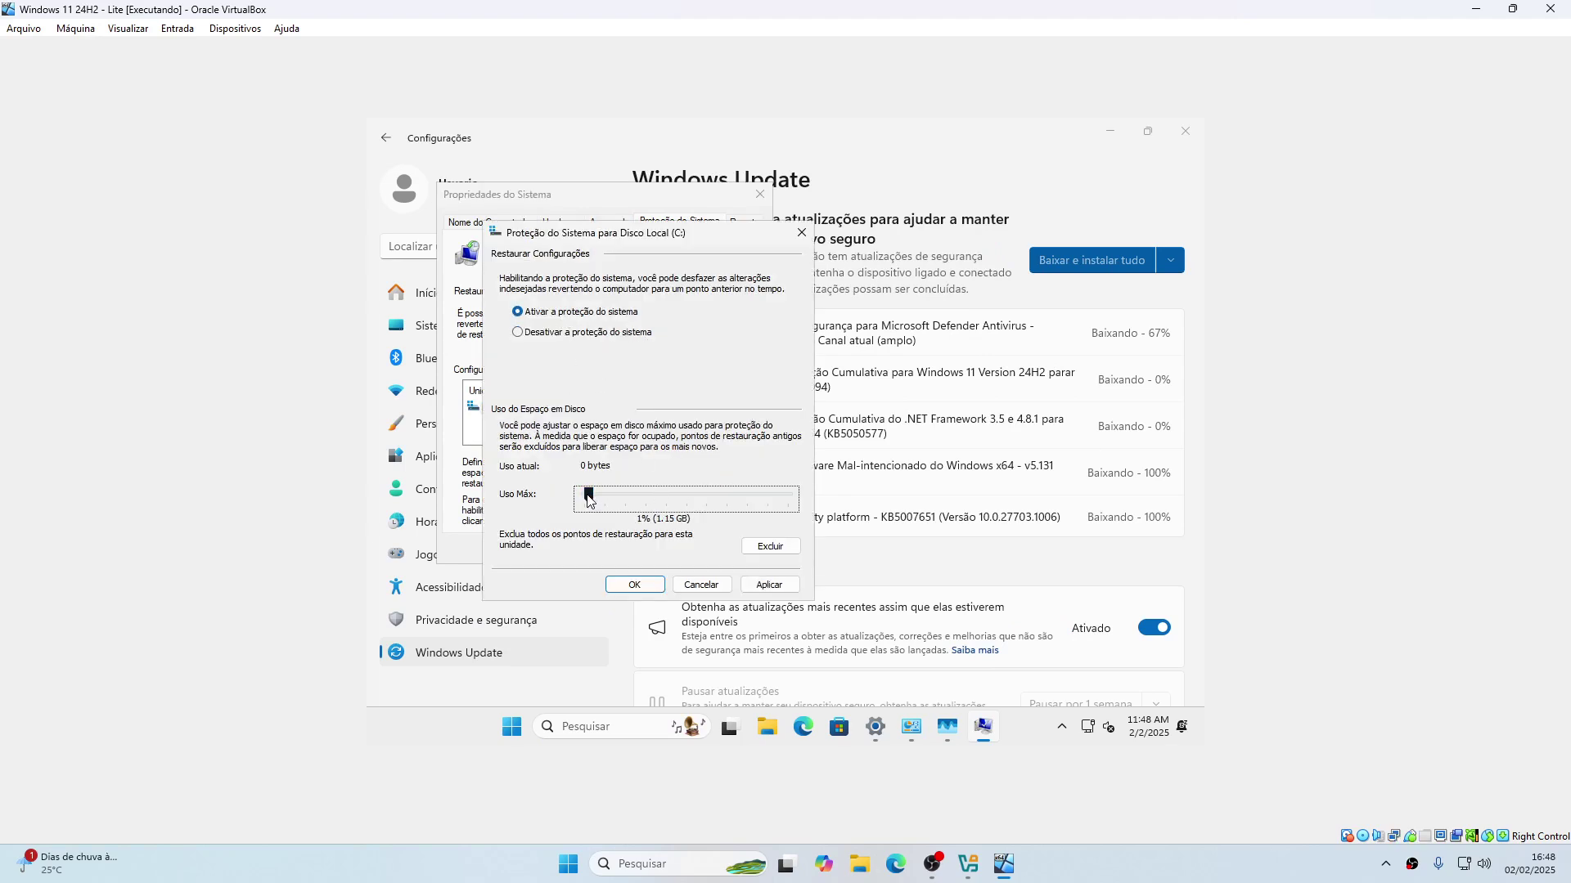
left_click(640, 585)
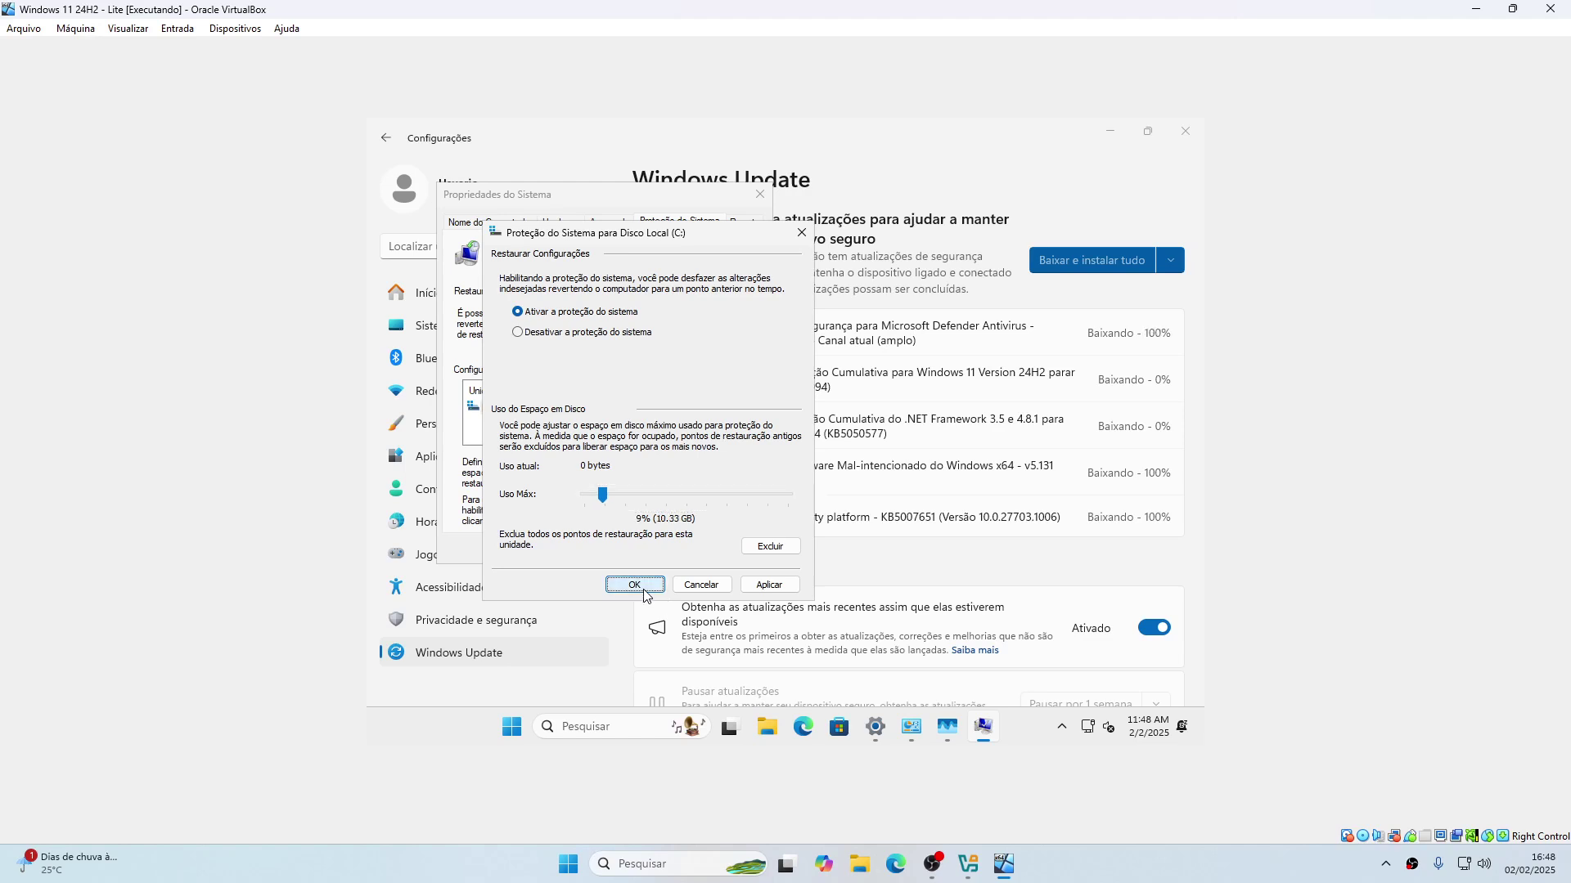
left_click(604, 549)
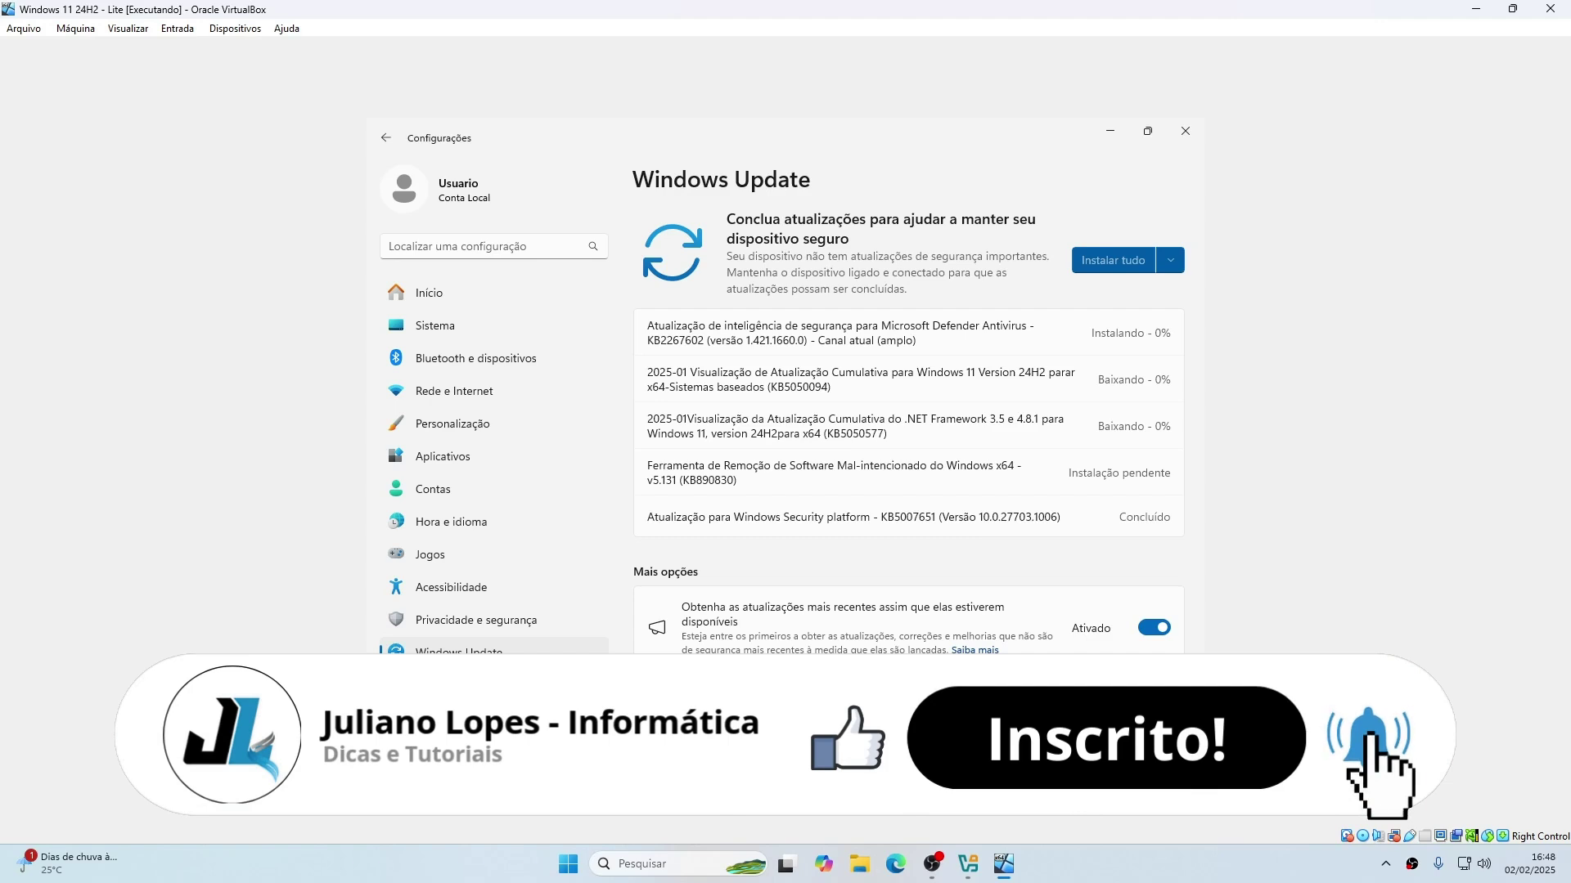
Check the BitLocker status of drive C: through the related settings on the Sobre page of Sistema
left_click(451, 252)
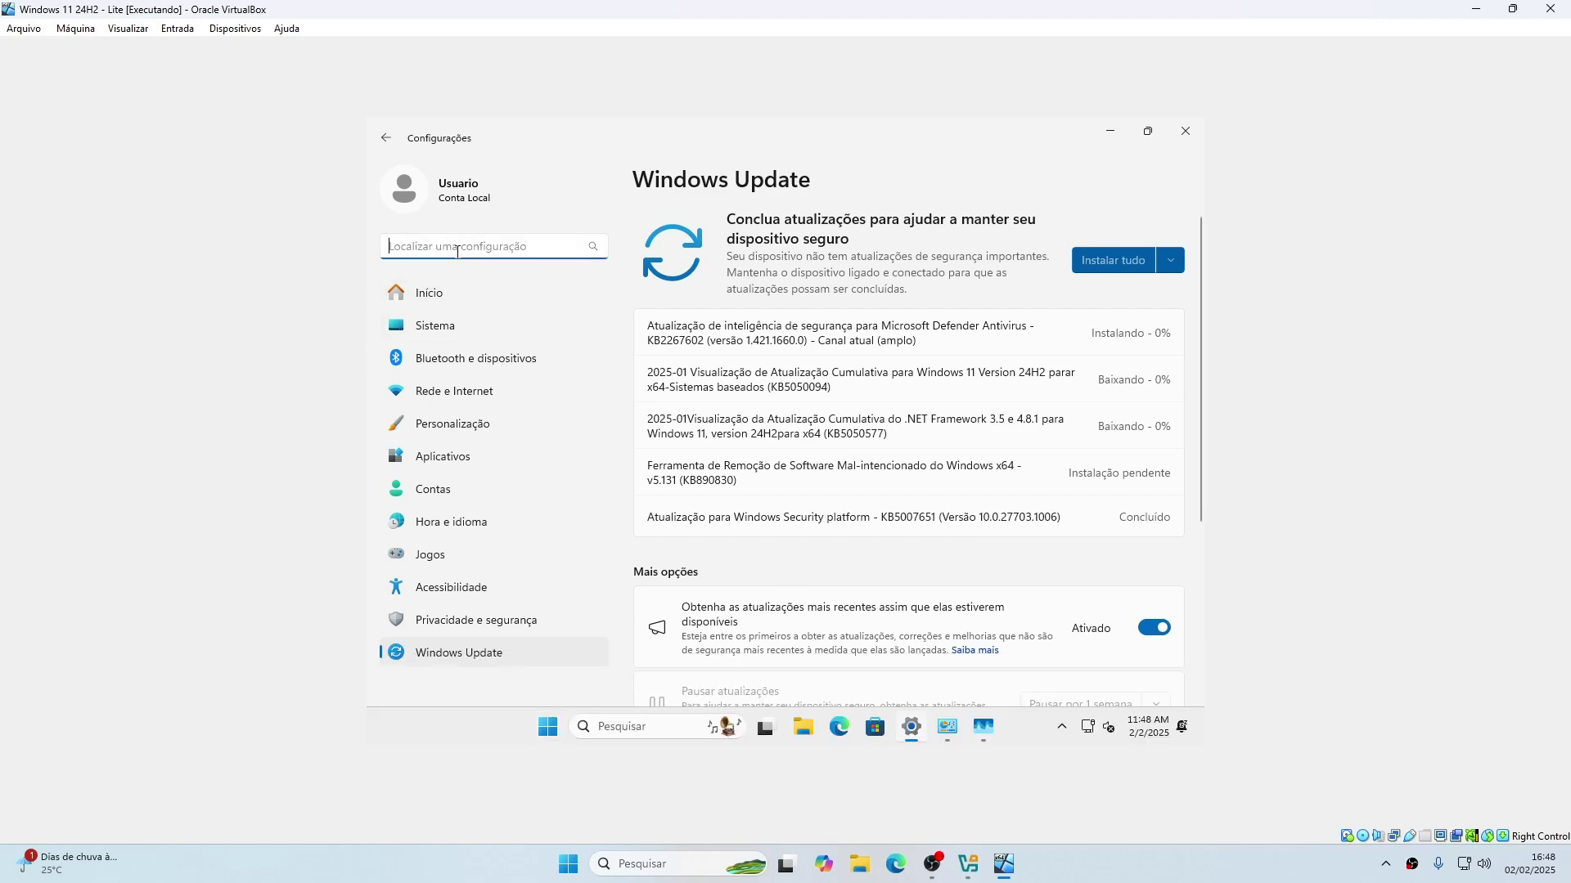
left_click(428, 329)
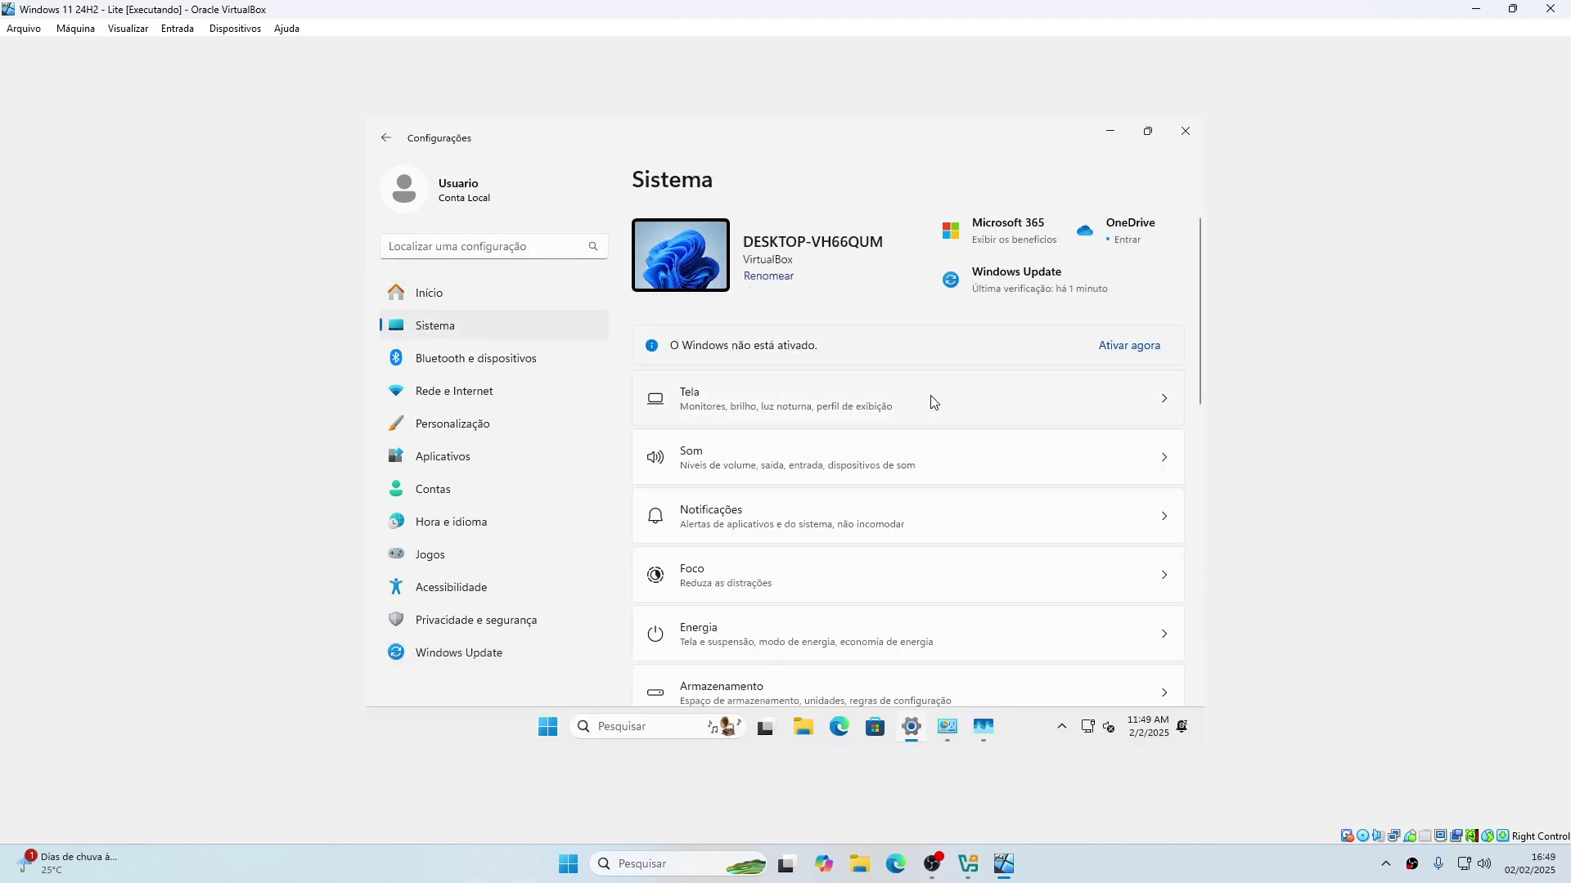
scroll(934, 403, "down", 8)
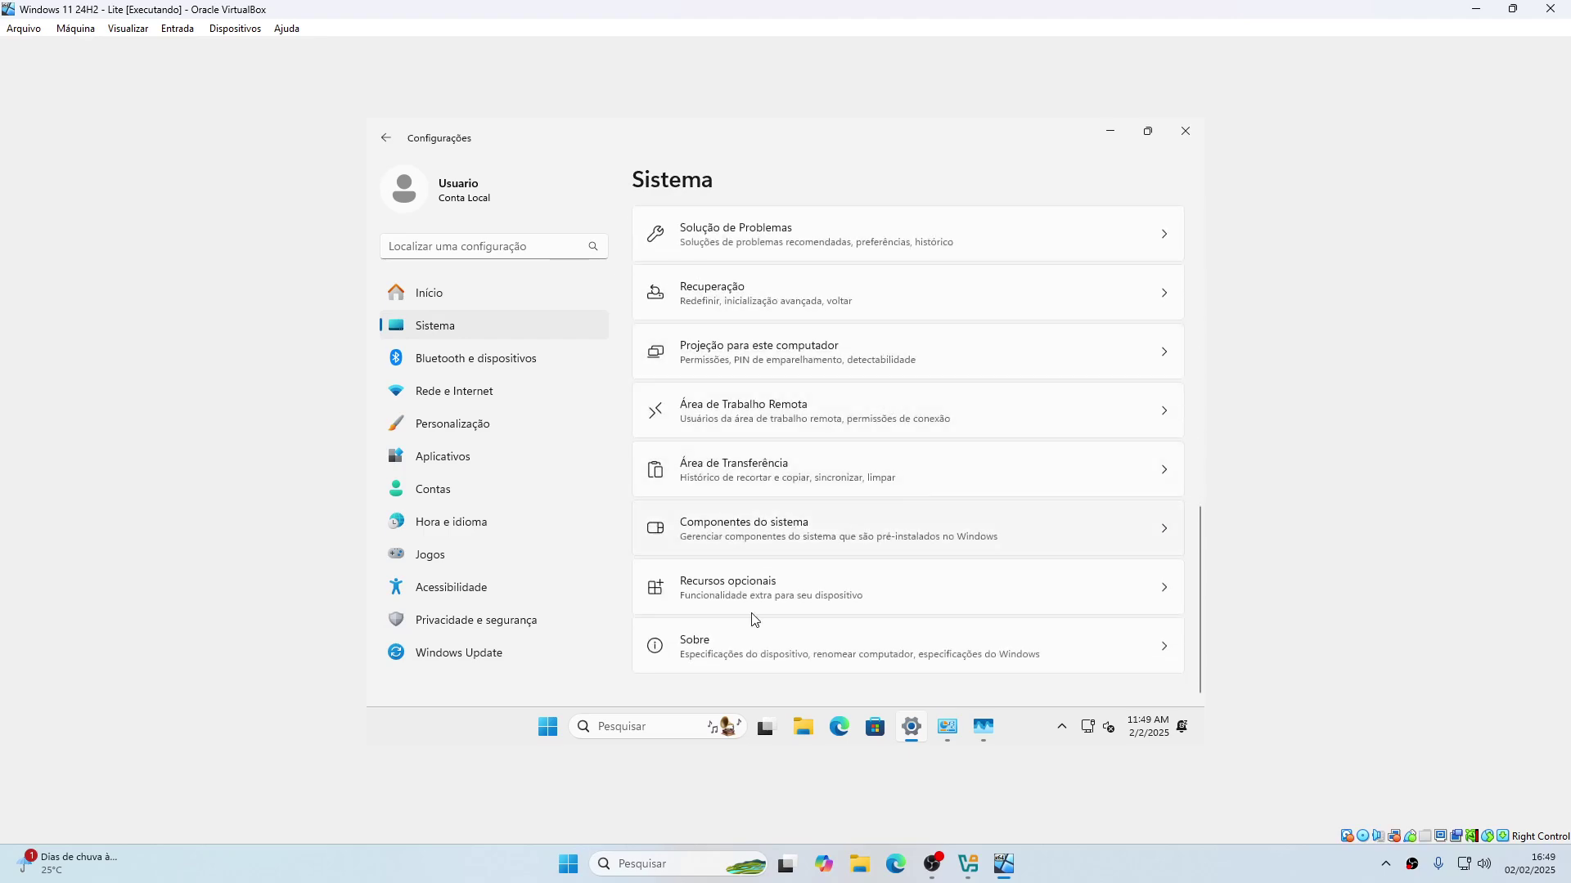
left_click(697, 655)
scroll(896, 573, "down", 10)
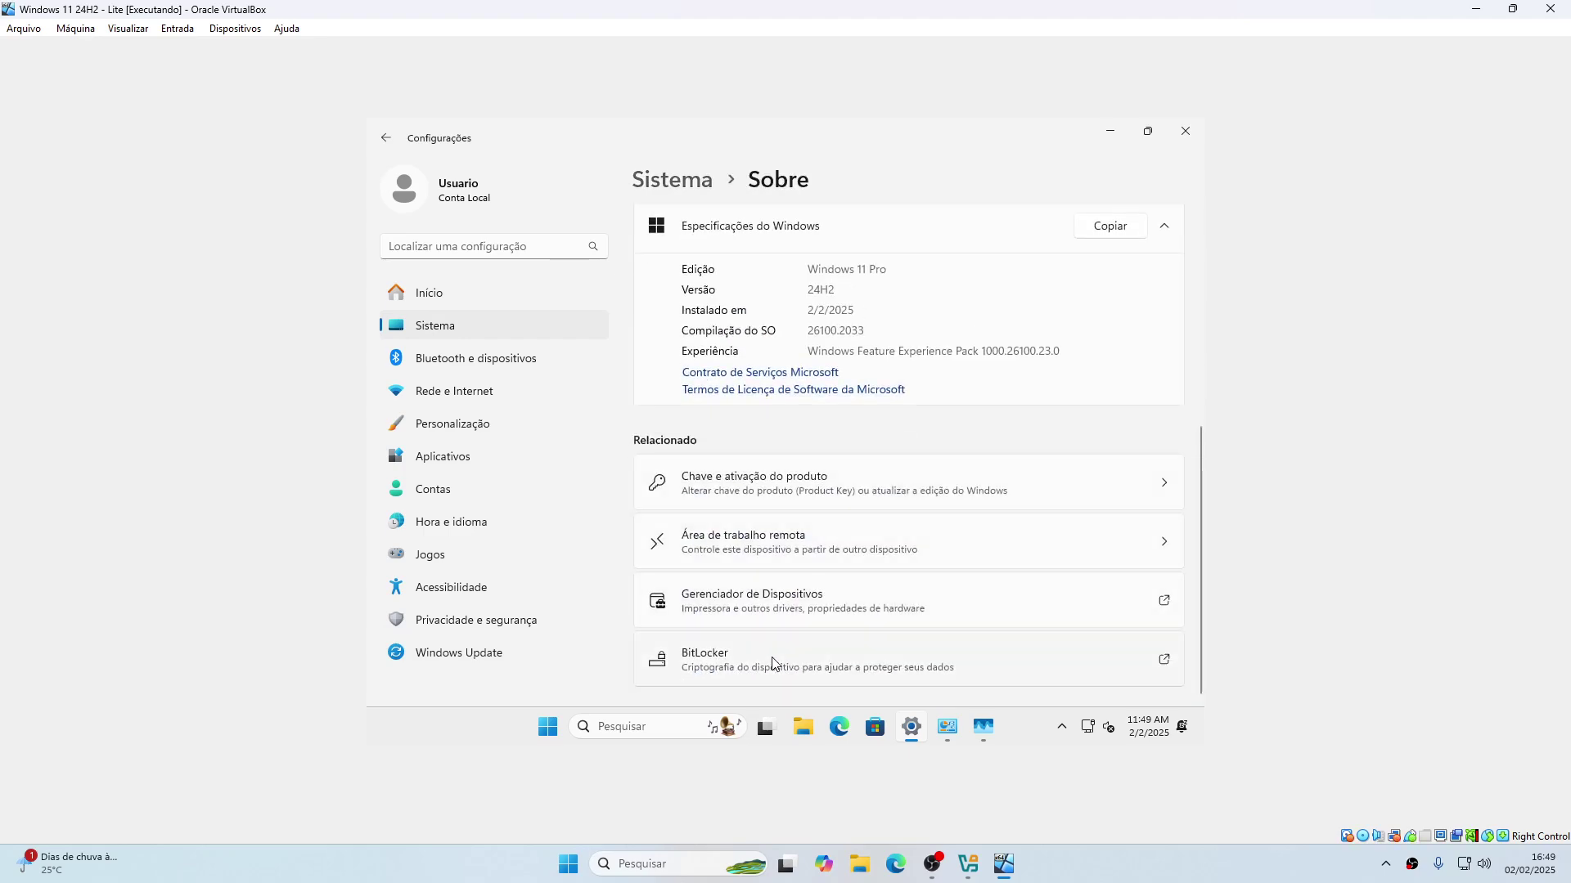
left_click(734, 669)
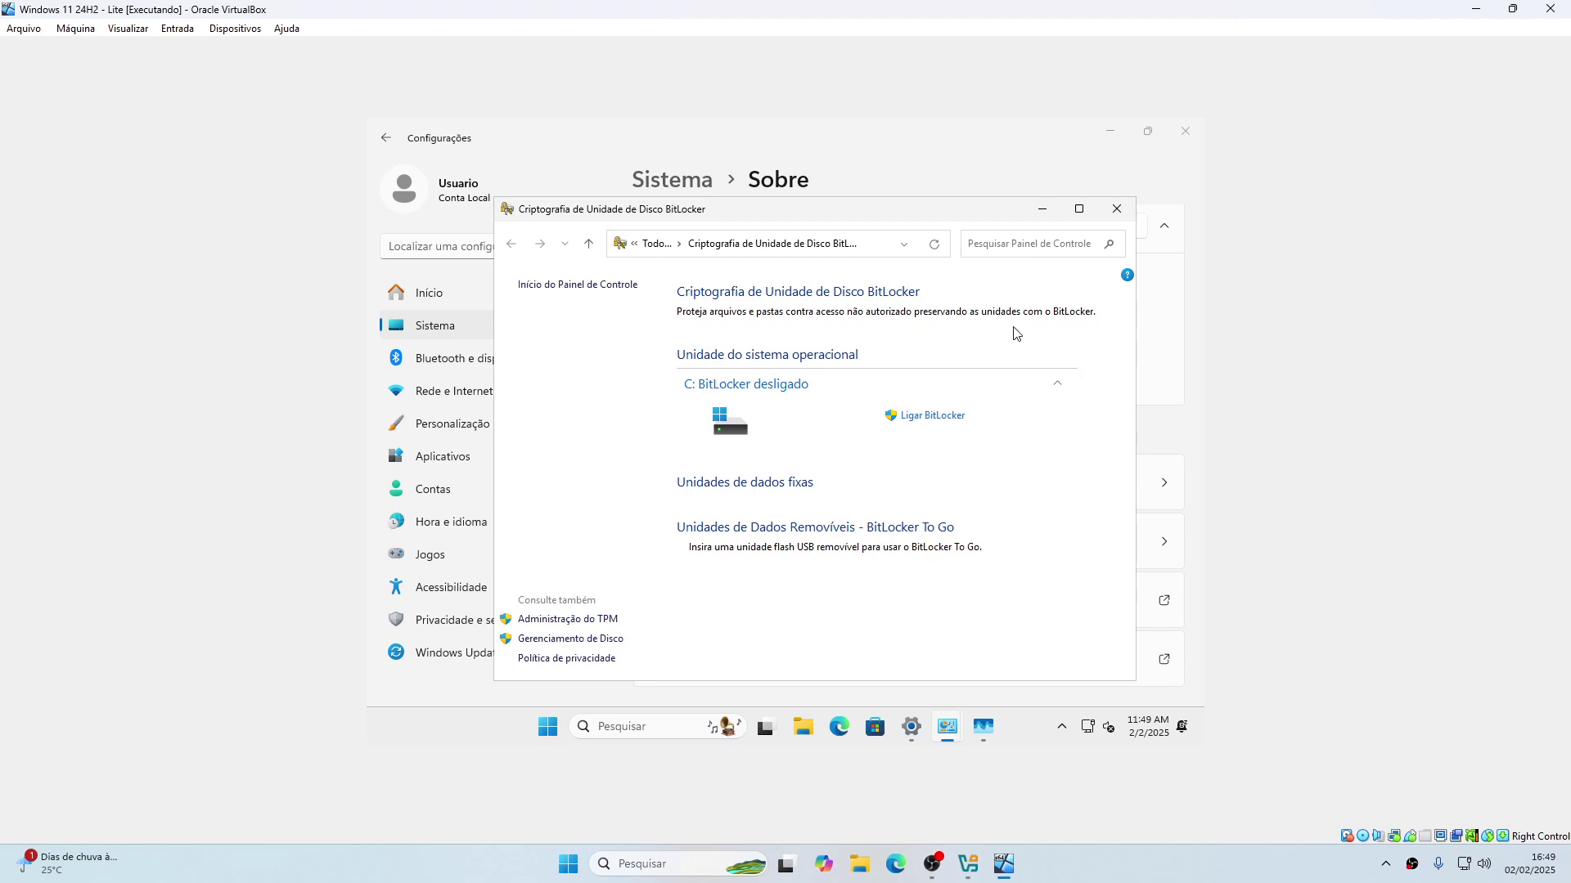
left_click(1117, 209)
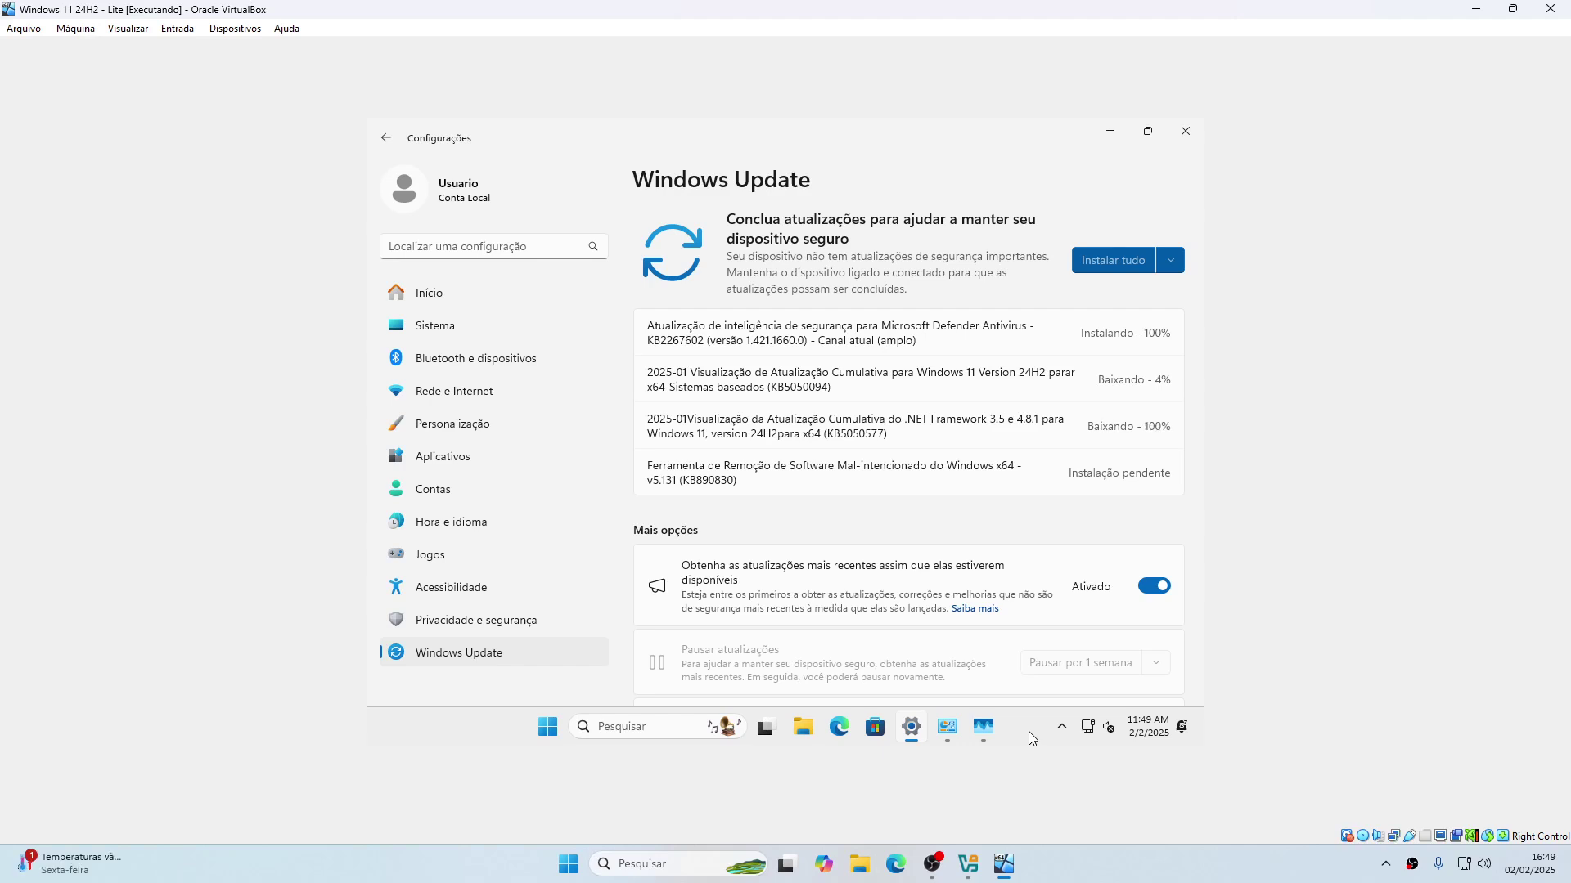
Browse the CD drive (D:) ESD_ISO in File Explorer and select the autounattend file
left_click(1029, 732)
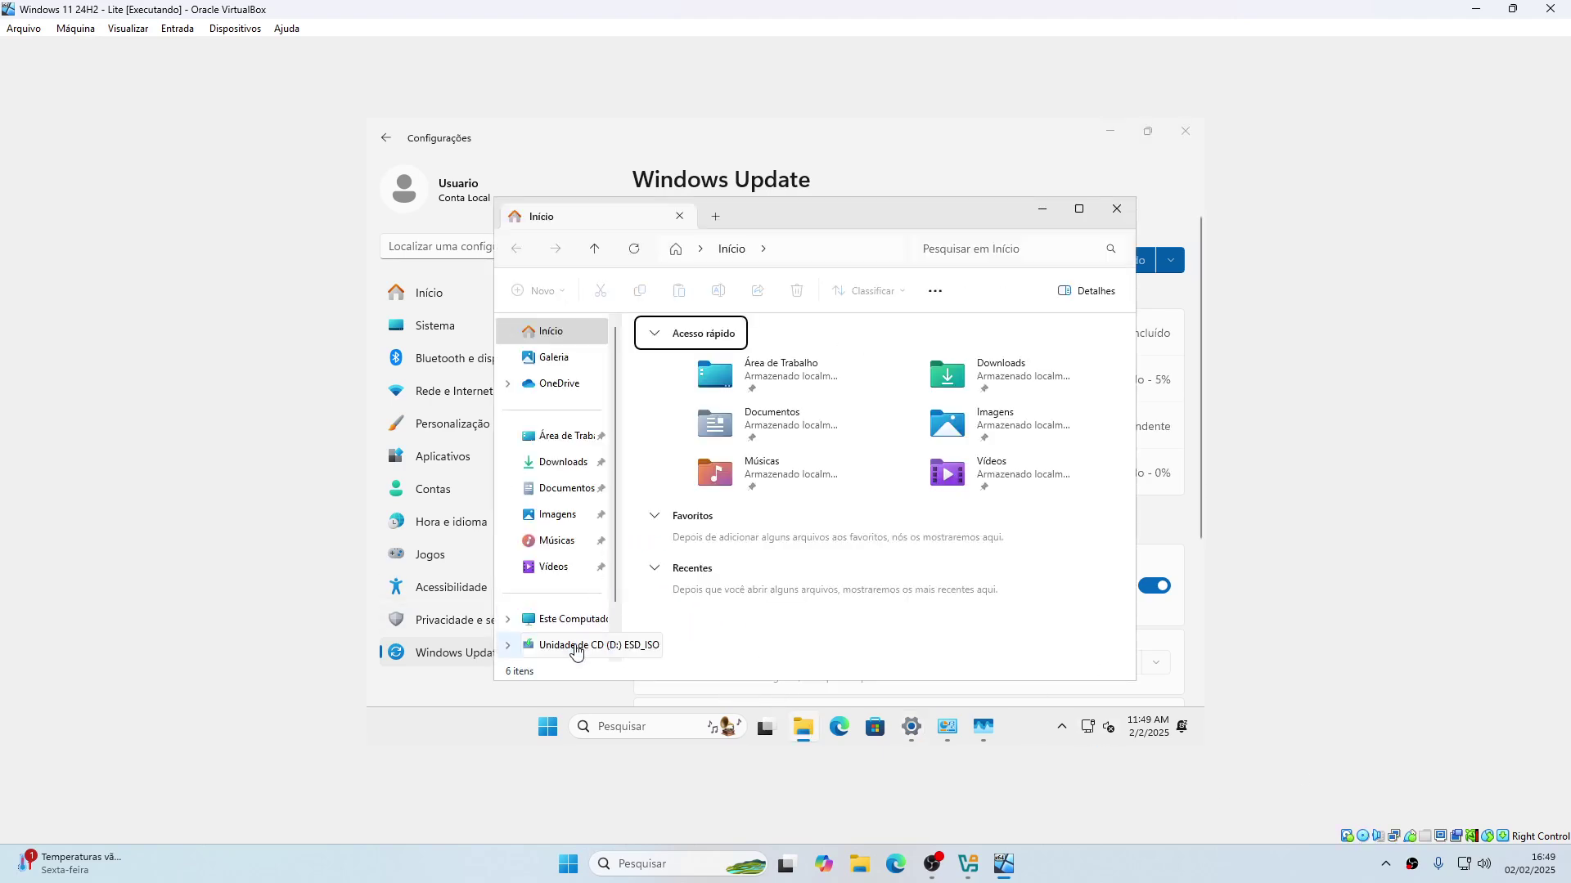
left_click(578, 651)
left_click(694, 487)
left_click(694, 593)
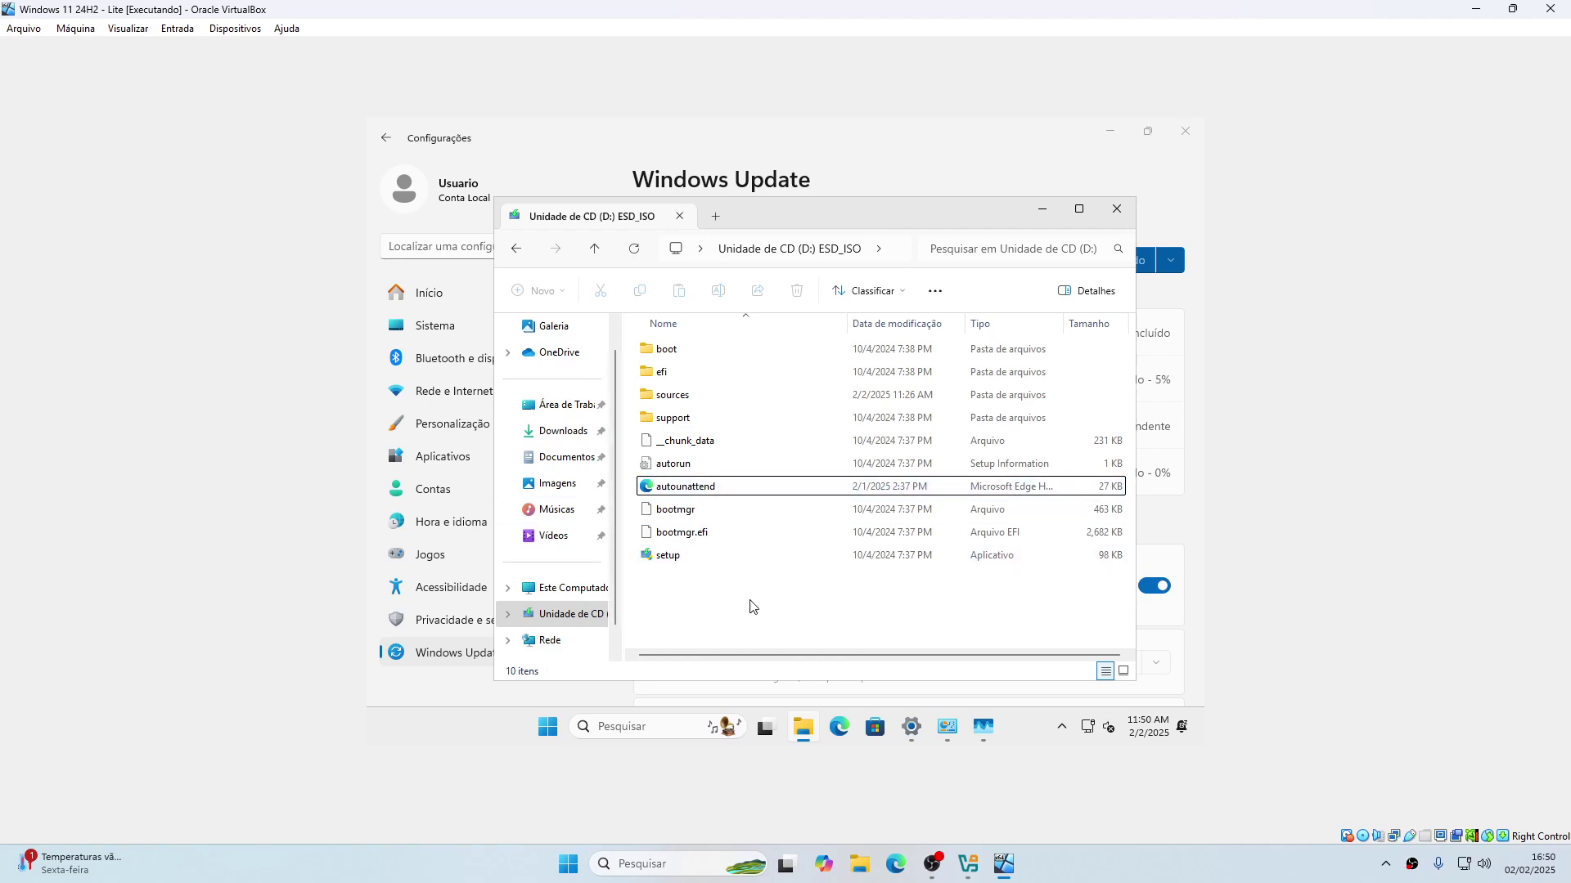
left_click(690, 486)
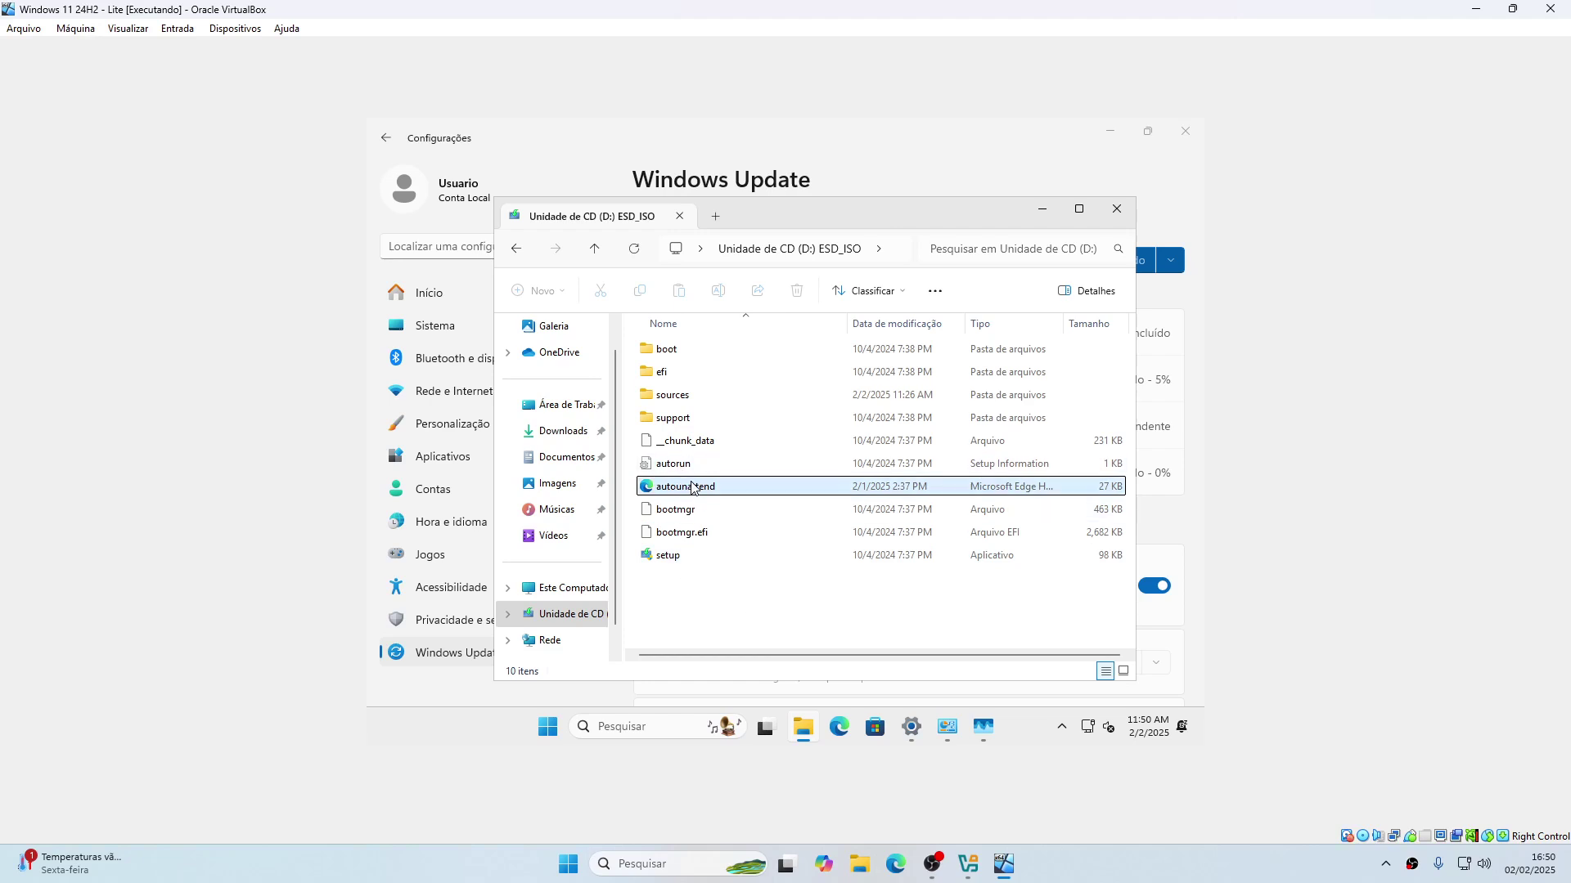